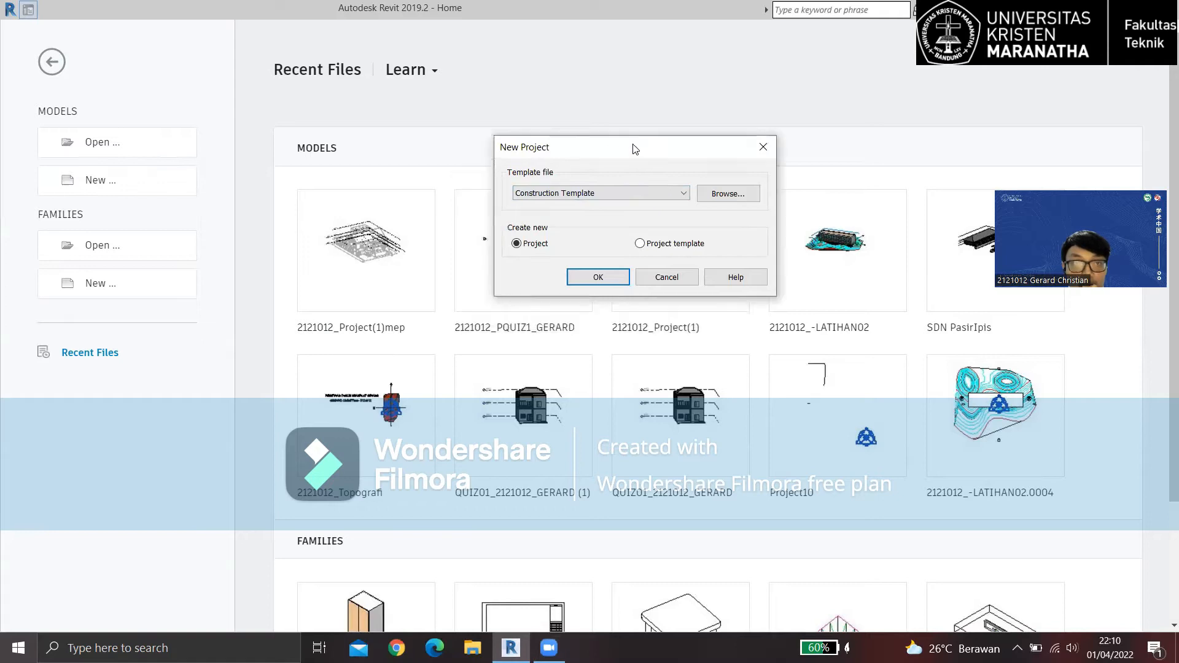
Create a new project based on the Architectural Template.
left_click(629, 193)
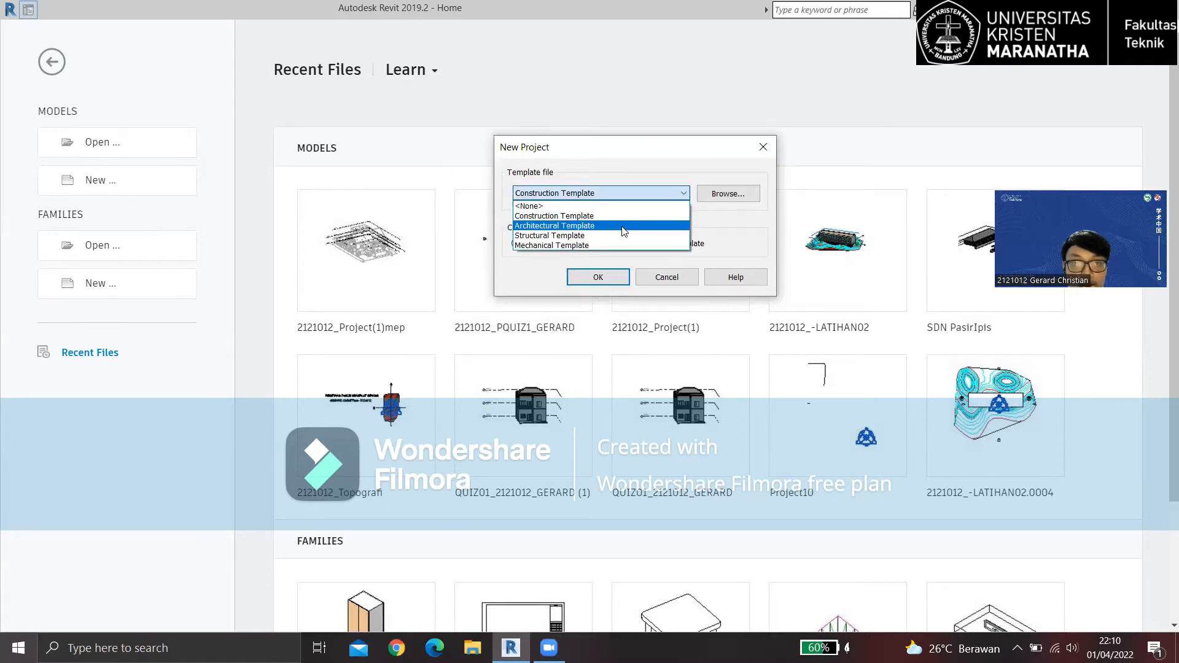
left_click(624, 228)
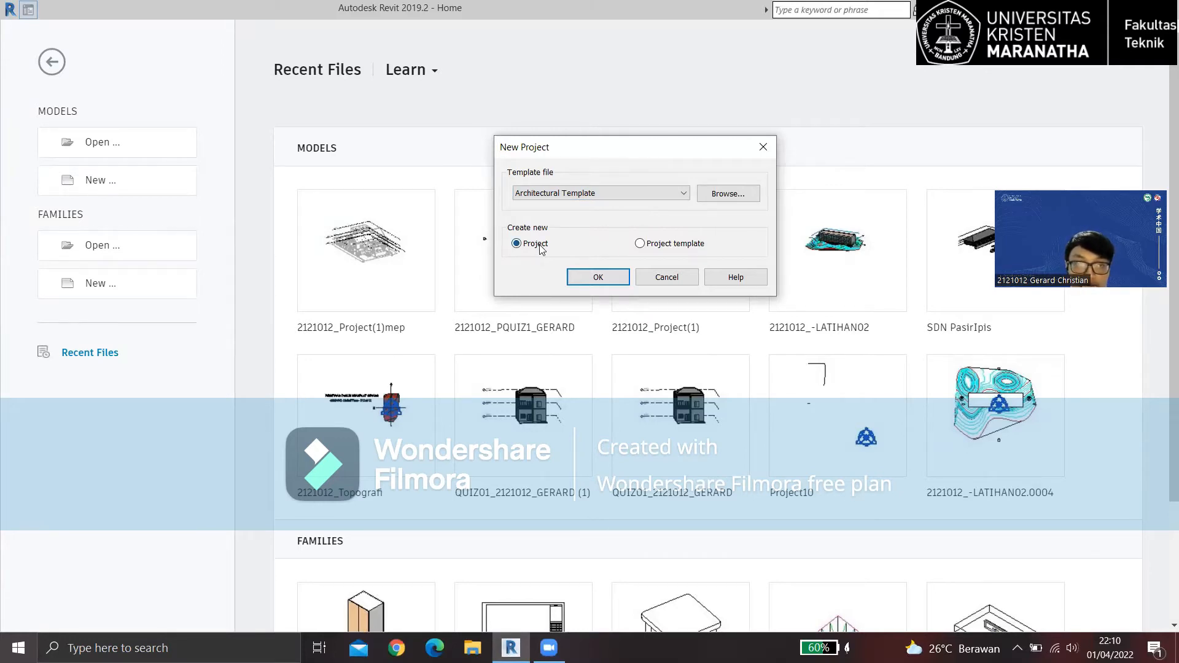
left_click(613, 283)
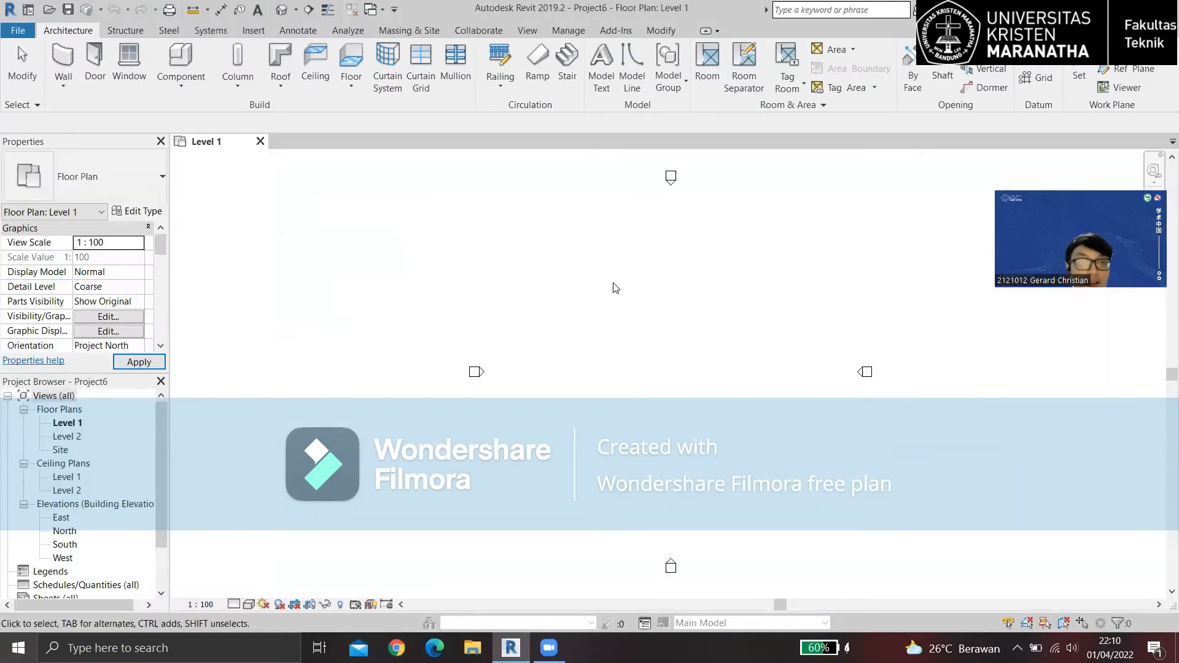
Set the project's length units to meters.
middle_click_drag(616, 288, 519, 284)
scroll(534, 266, "down", 1)
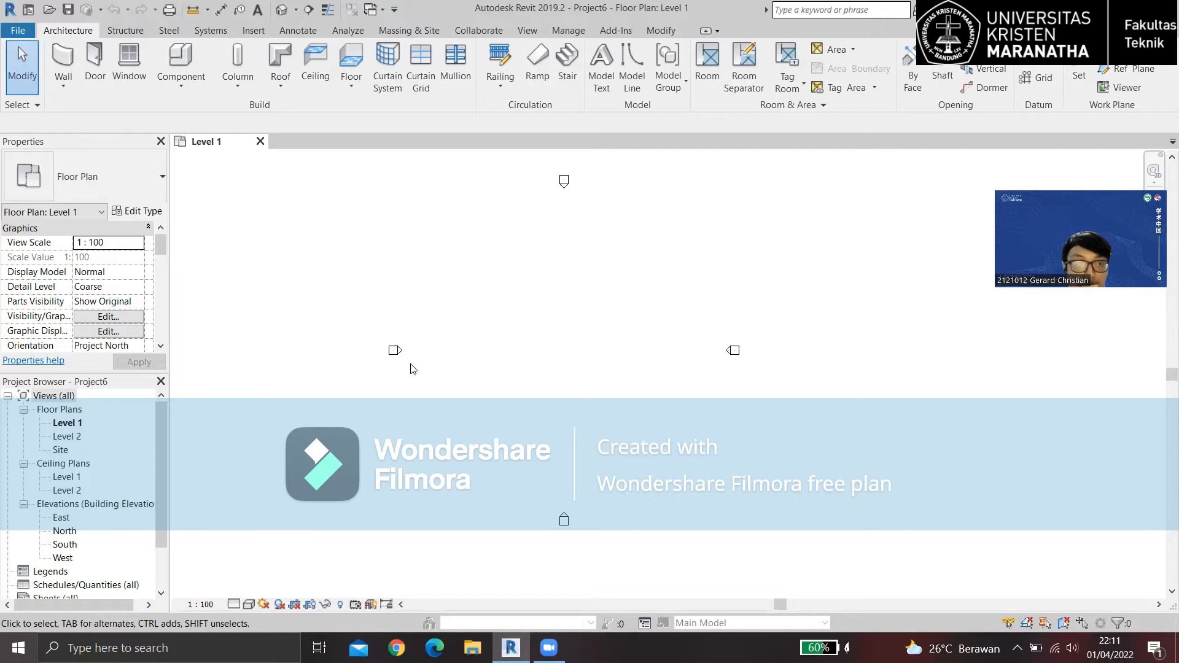
middle_click_drag(600, 298, 563, 314)
scroll(564, 313, "down", 1)
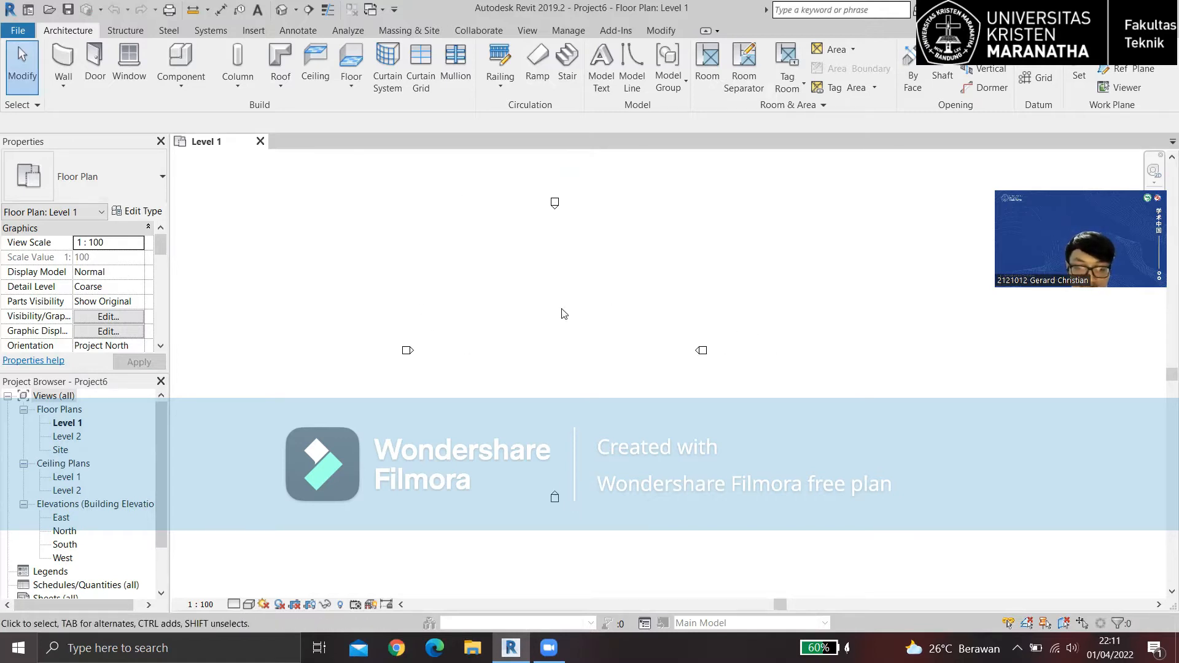
key("u")
key("n")
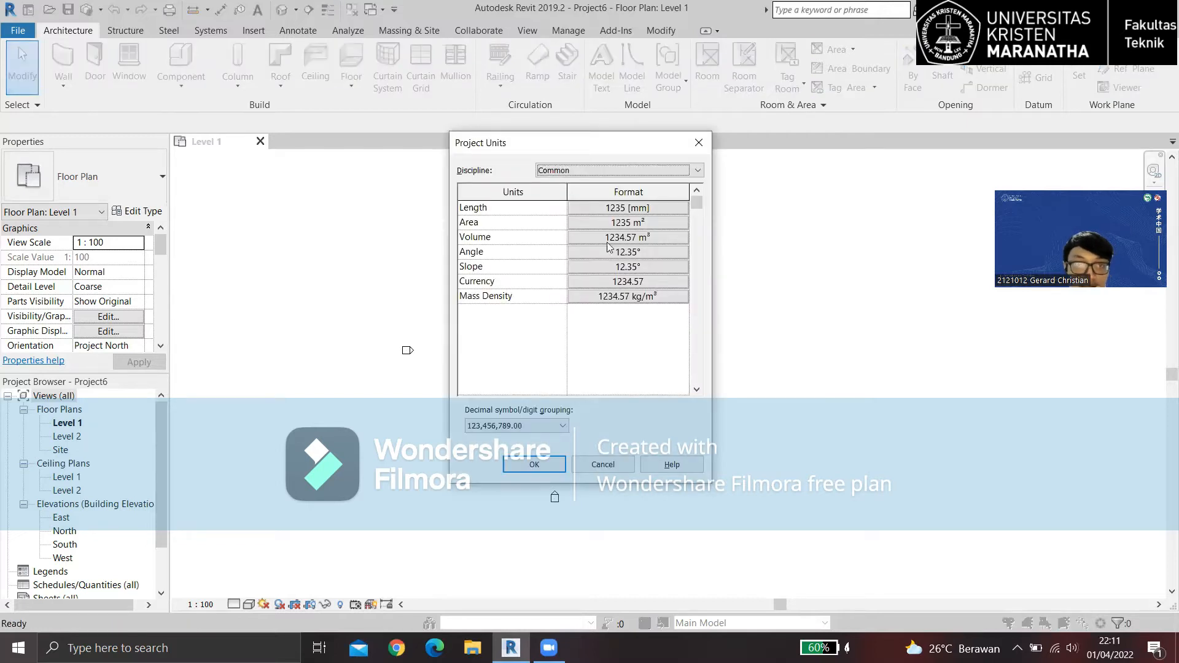
left_click(625, 209)
left_click(631, 232)
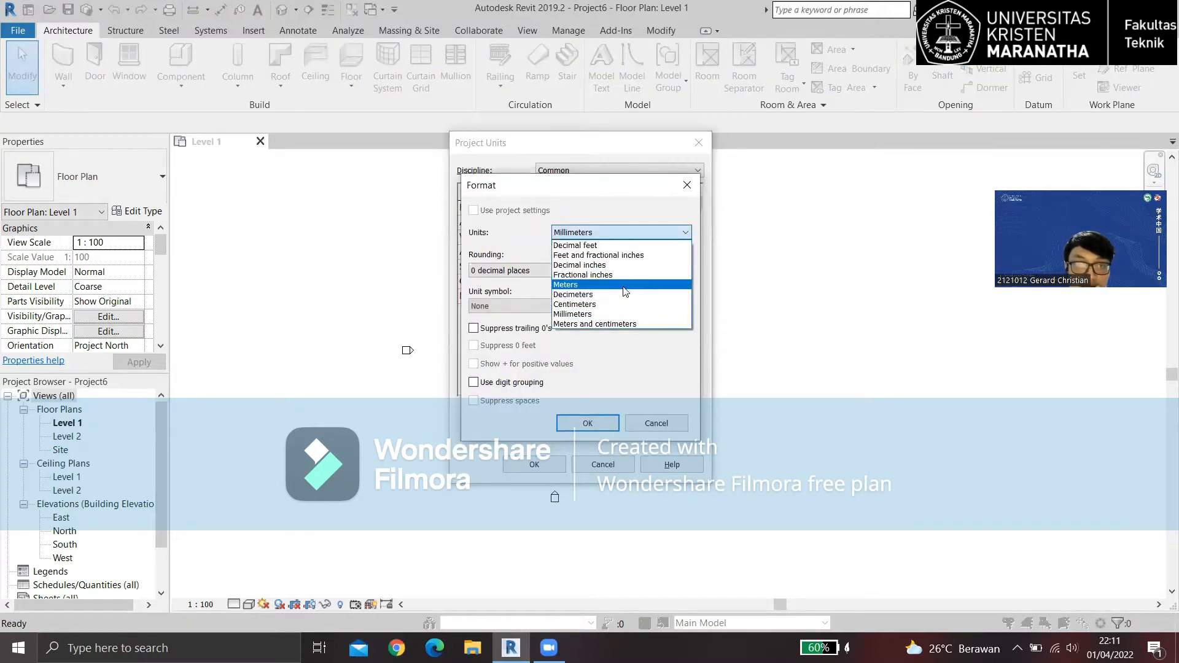
left_click(577, 285)
left_click(605, 423)
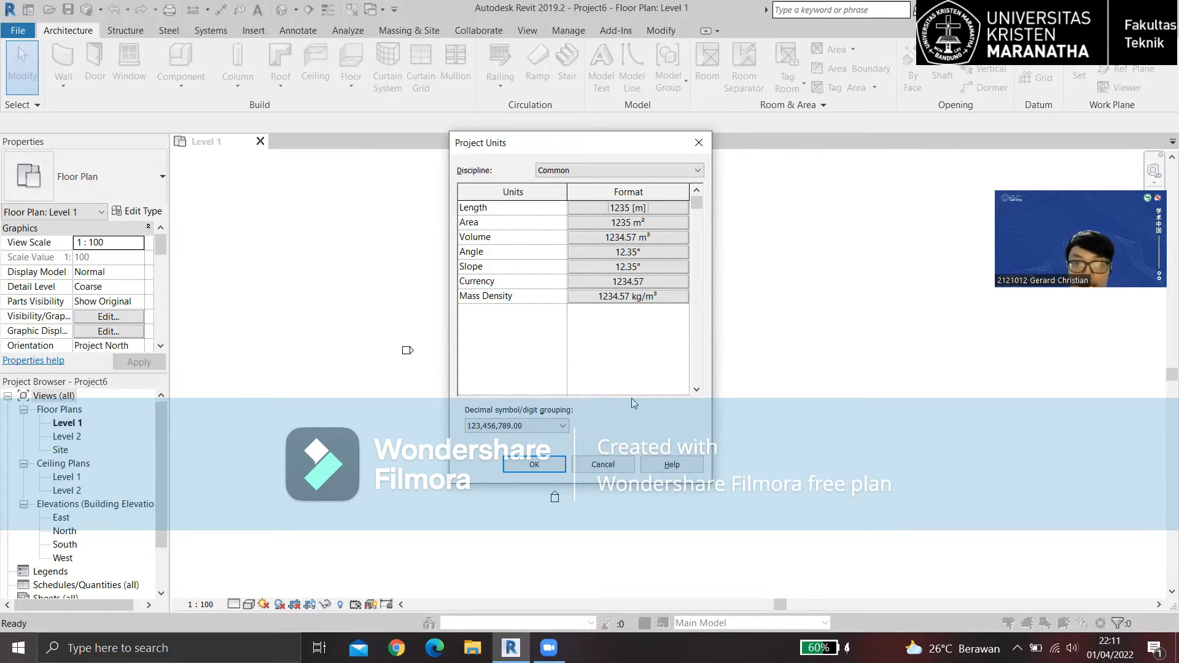
left_click(533, 466)
Examine the elevation markers around the empty Level 1 floor plan.
scroll(531, 205, "up", 5)
scroll(552, 221, "down", 2)
scroll(576, 234, "up", 4)
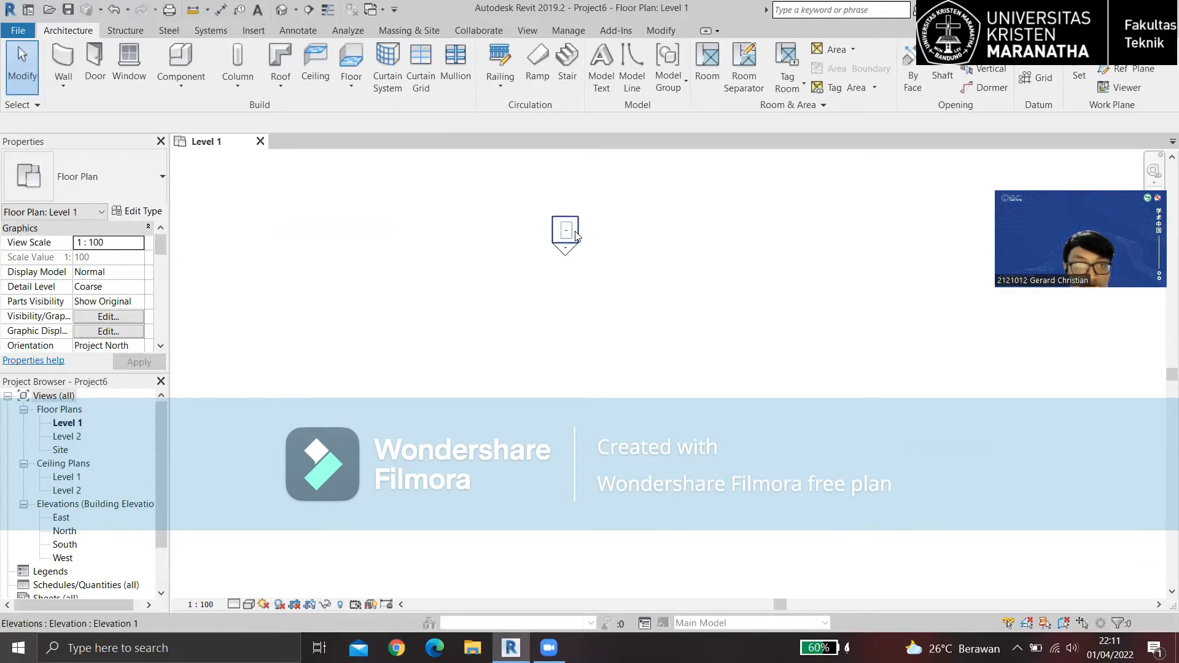
scroll(485, 266, "down", 5)
middle_click_drag(488, 268, 566, 190)
scroll(408, 337, "down", 2)
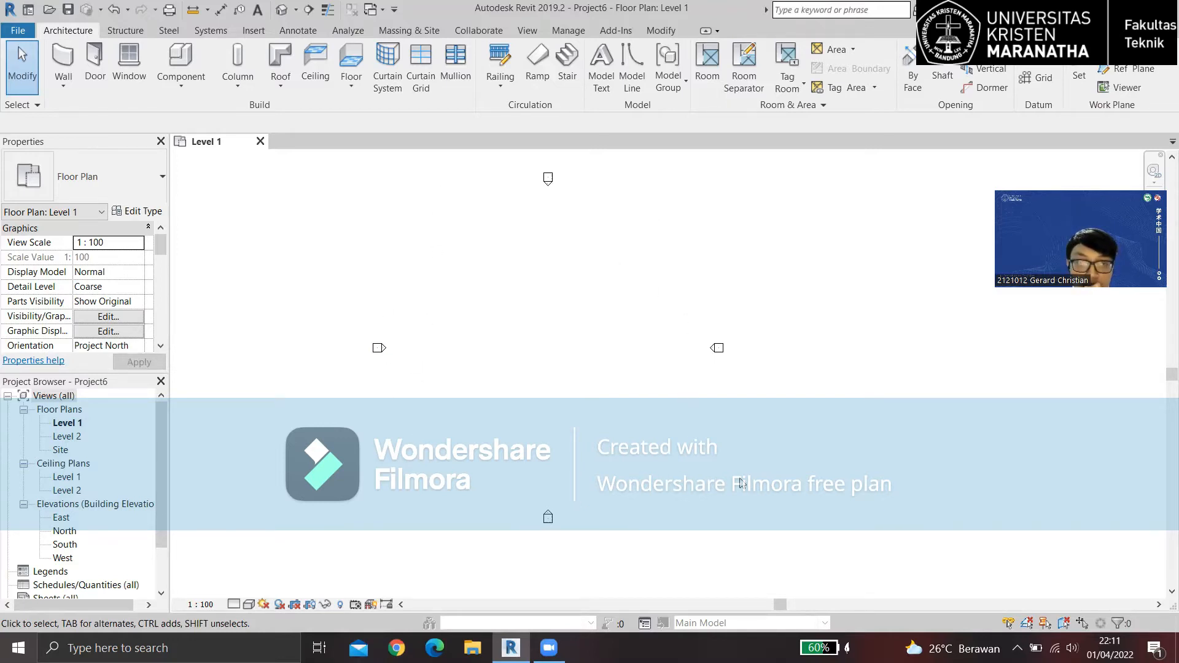
scroll(595, 264, "up", 1)
middle_click_drag(595, 264, 519, 311)
scroll(571, 258, "down", 2)
scroll(524, 287, "up", 2)
scroll(570, 301, "down", 1)
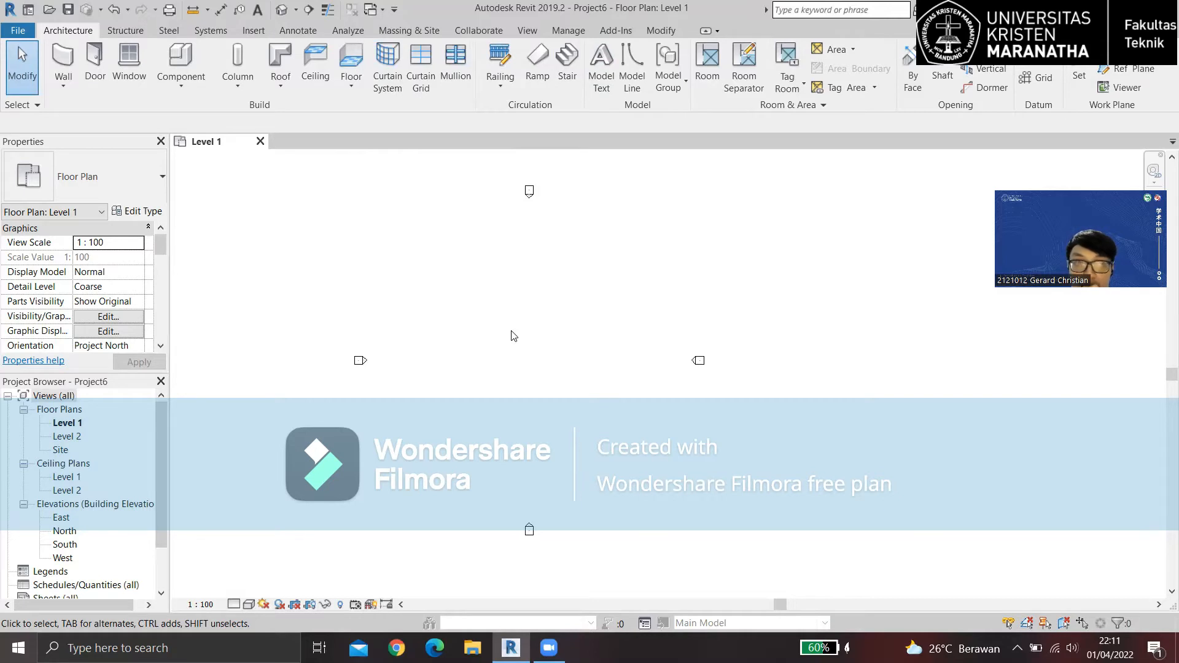
Insert the cafe's Lt.1 floor plan JPG image between the elevation markers on Level 1 and enlarge it with proportions locked.
left_click(254, 32)
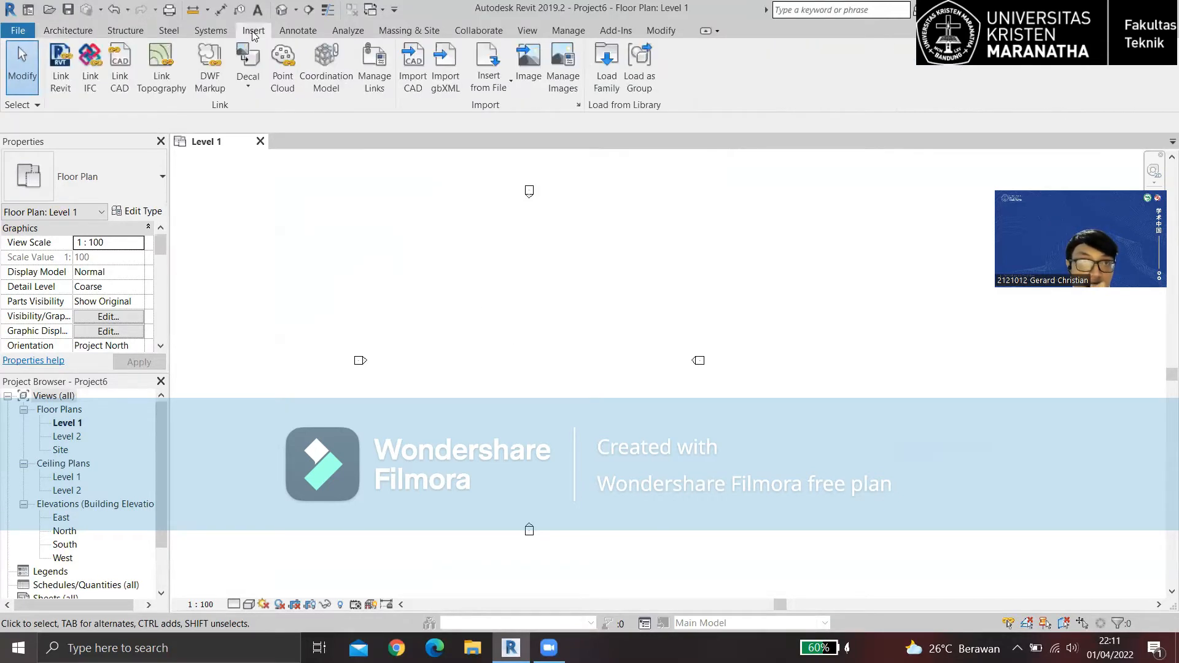
left_click(538, 90)
left_click(537, 209)
left_click(771, 463)
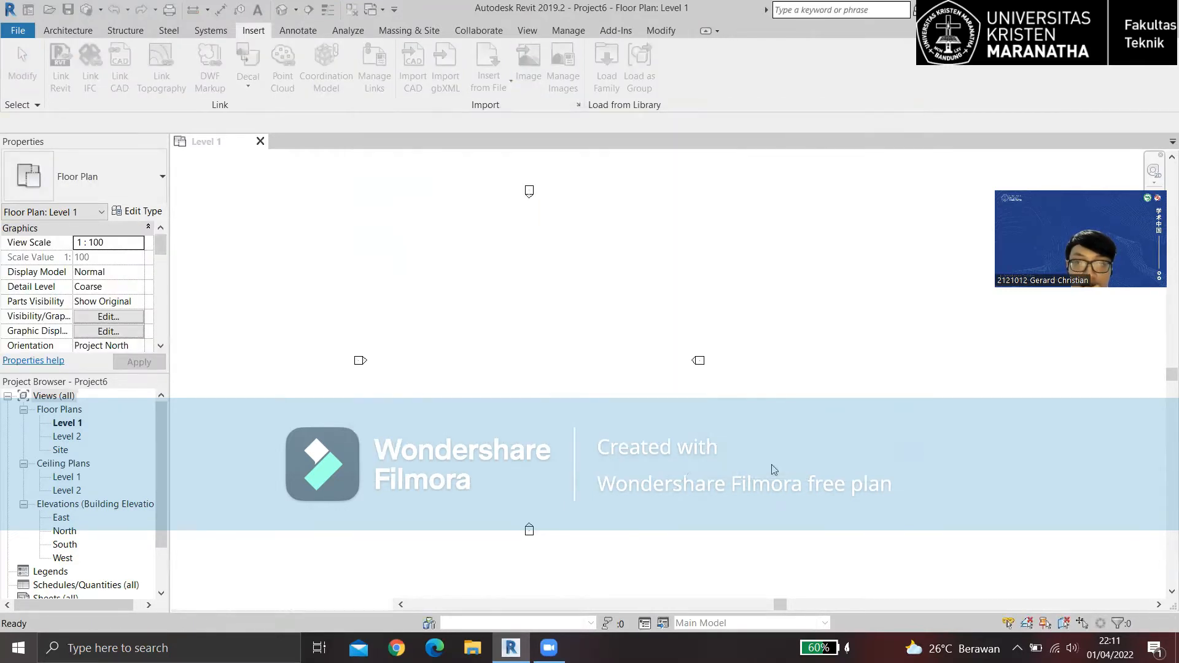
left_click(421, 296)
scroll(430, 295, "up", 5)
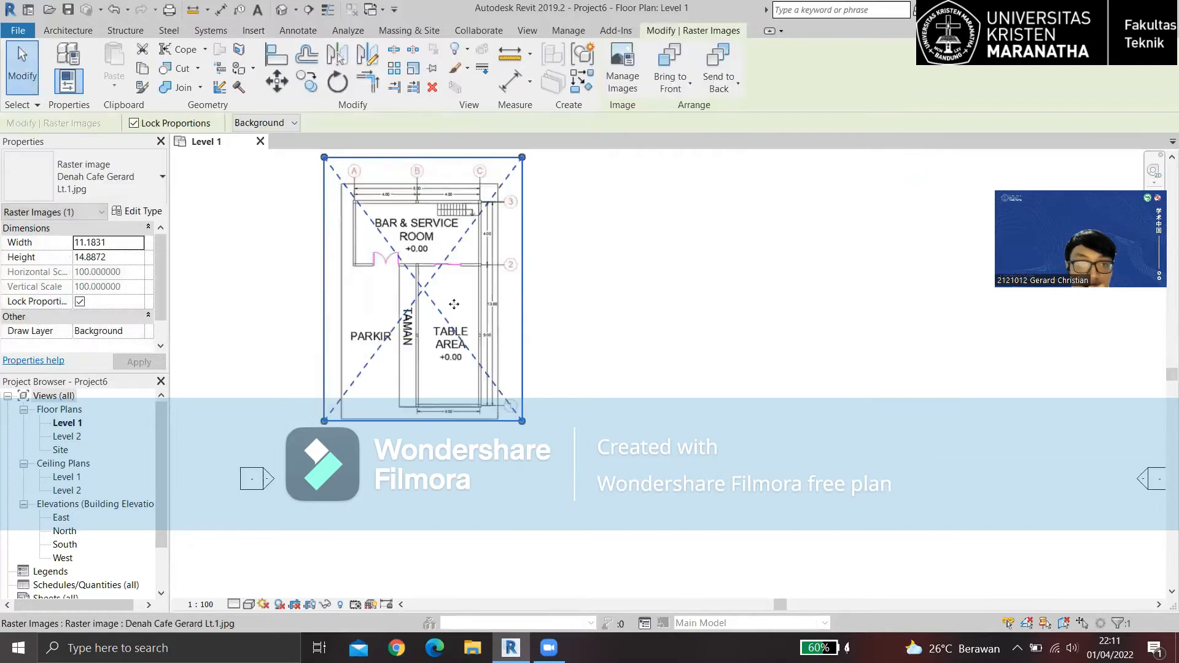
left_click_drag(517, 419, 564, 481)
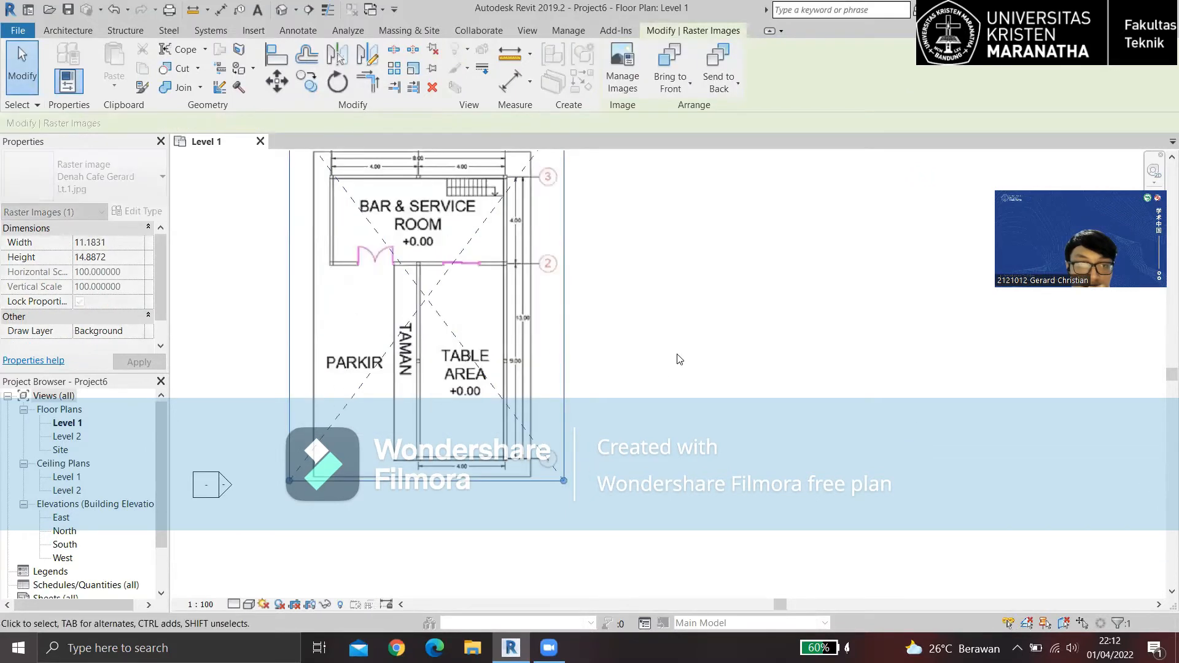
left_click(643, 375)
Examine the inserted cafe plan's rooms, grid bubbles A to C and 1 to 3, and spacing dimensions.
scroll(643, 375, "down", 3)
scroll(643, 375, "down", 1)
mouse_move(642, 368)
middle_mouse_down()
mouse_move(618, 278)
mouse_move(615, 299)
middle_mouse_up()
scroll(597, 271, "up", 2)
scroll(604, 283, "down", 3)
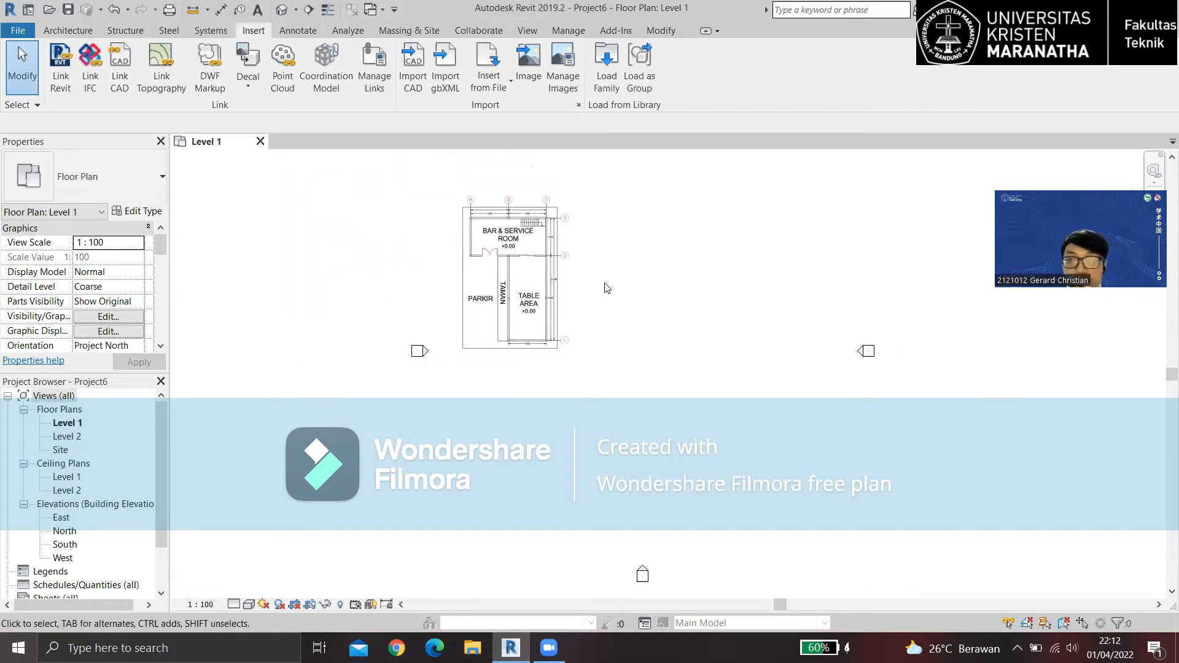
scroll(607, 287, "up", 4)
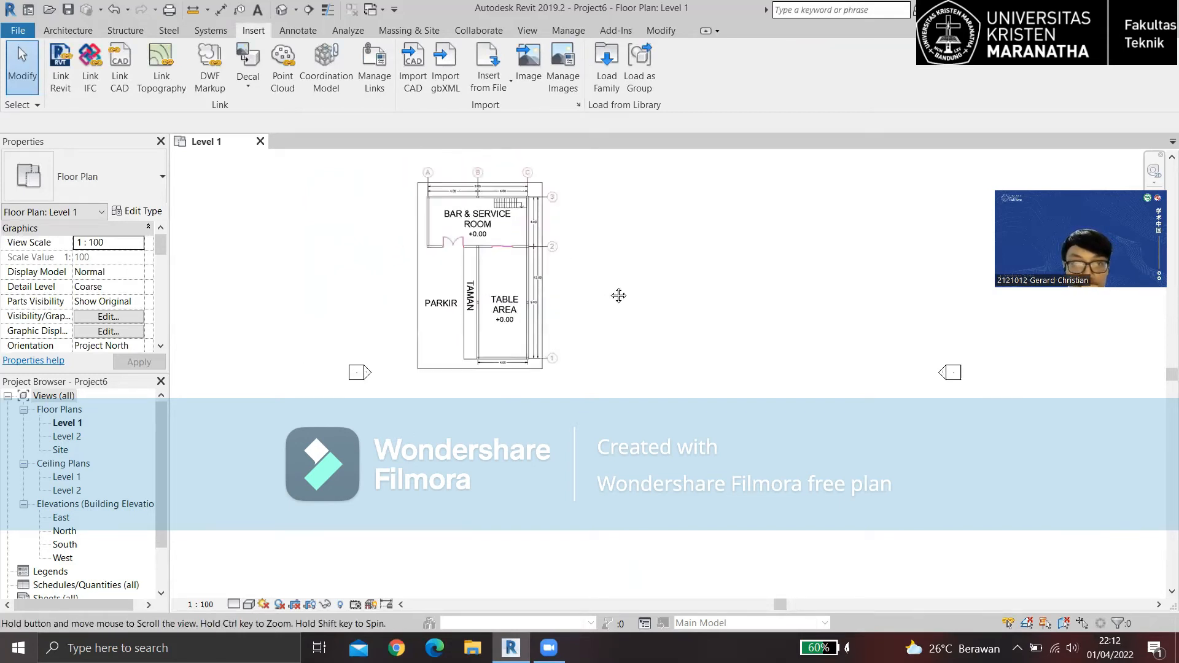
scroll(637, 245, "up", 1)
scroll(737, 395, "down", 1)
middle_click_drag(738, 395, 664, 366)
scroll(662, 367, "down", 2)
scroll(614, 263, "up", 2)
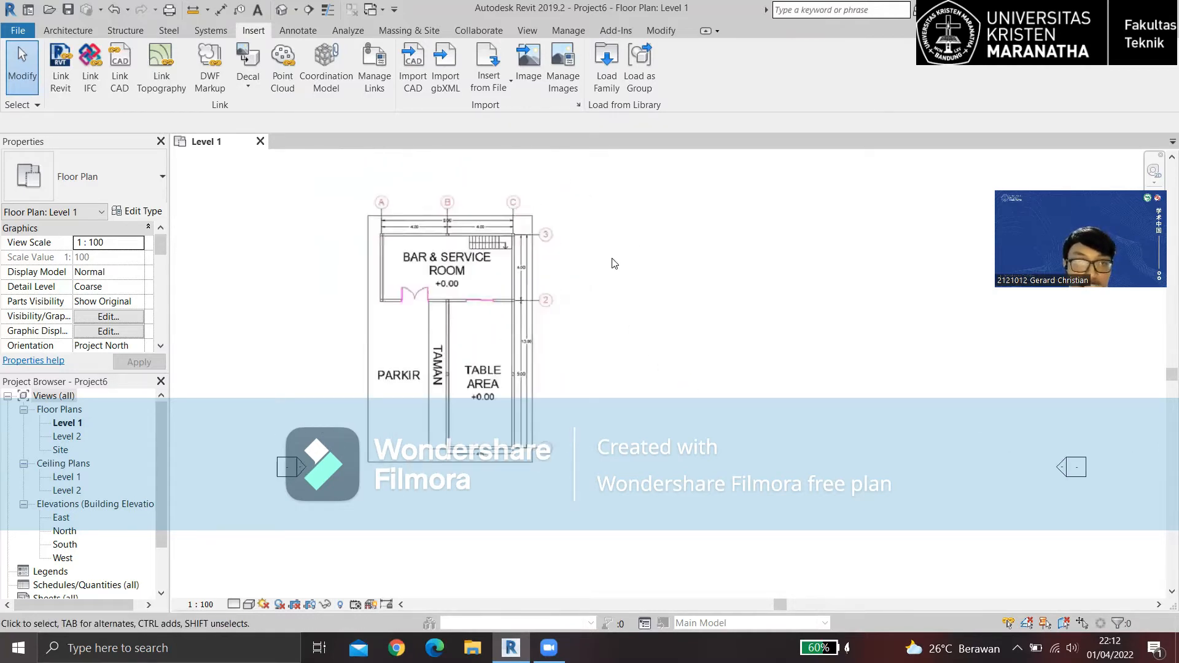
middle_click_drag(615, 263, 581, 270)
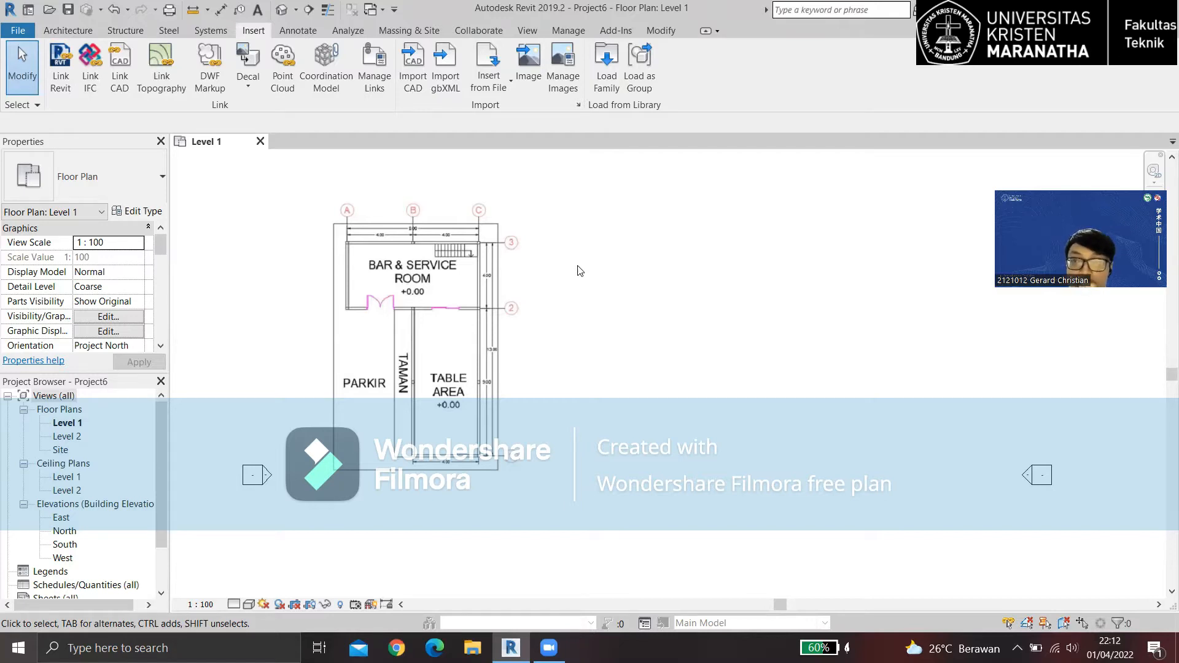
middle_click_drag(581, 271, 632, 315)
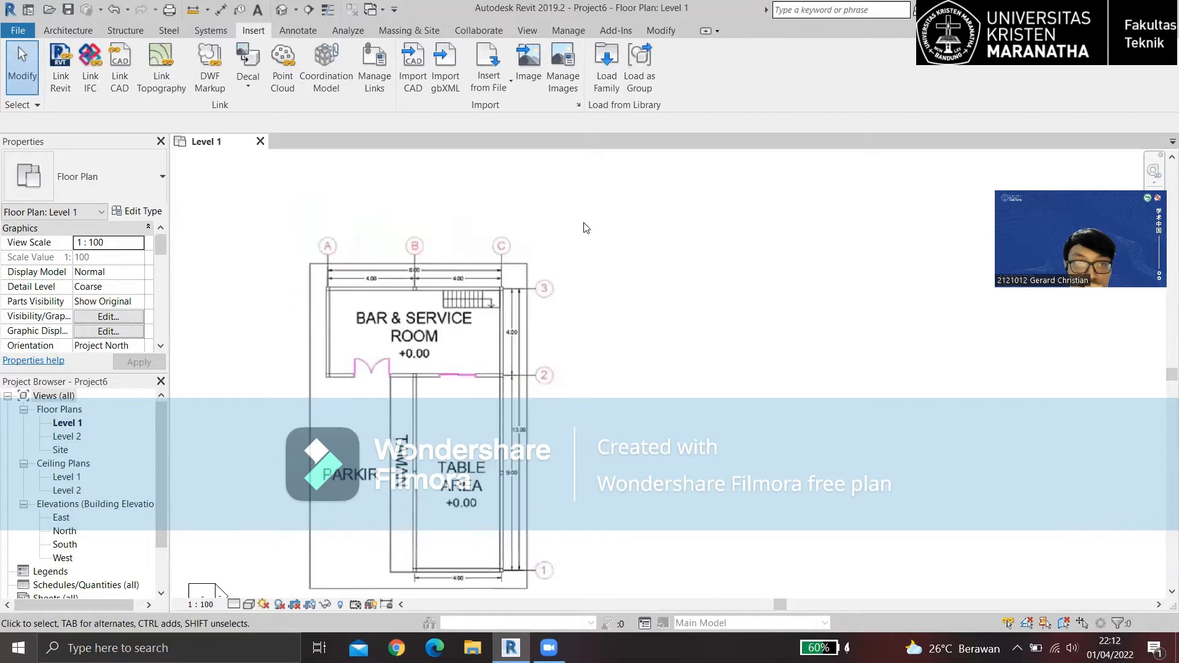
middle_click_drag(583, 227, 669, 257)
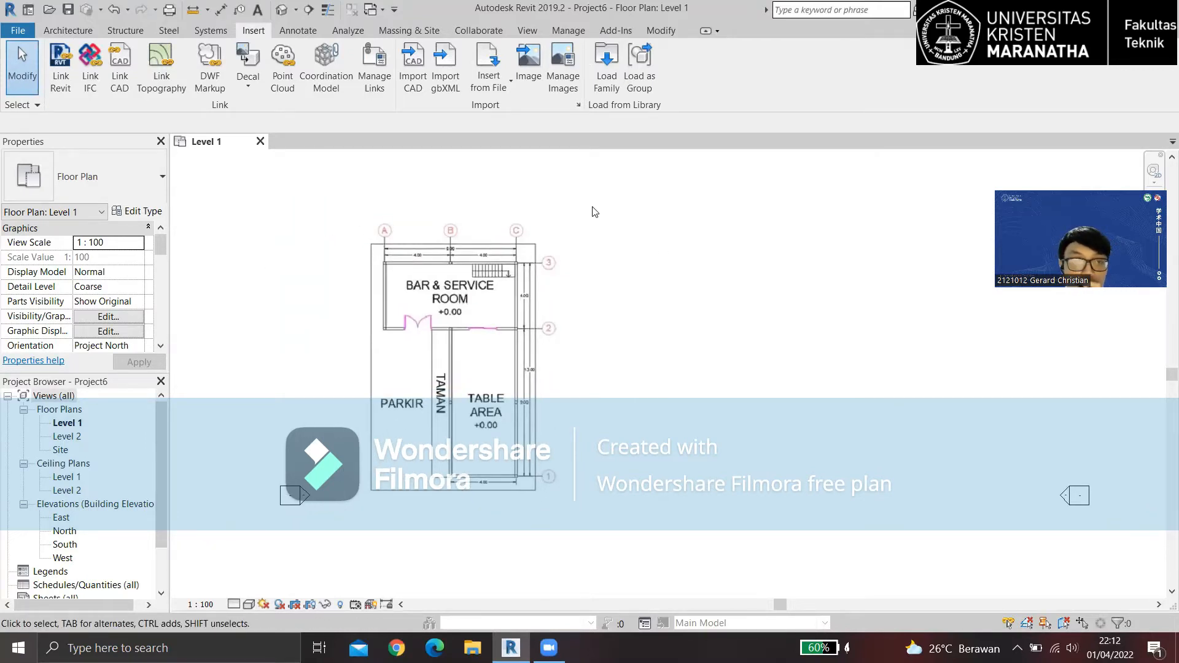
scroll(388, 241, "up", 3)
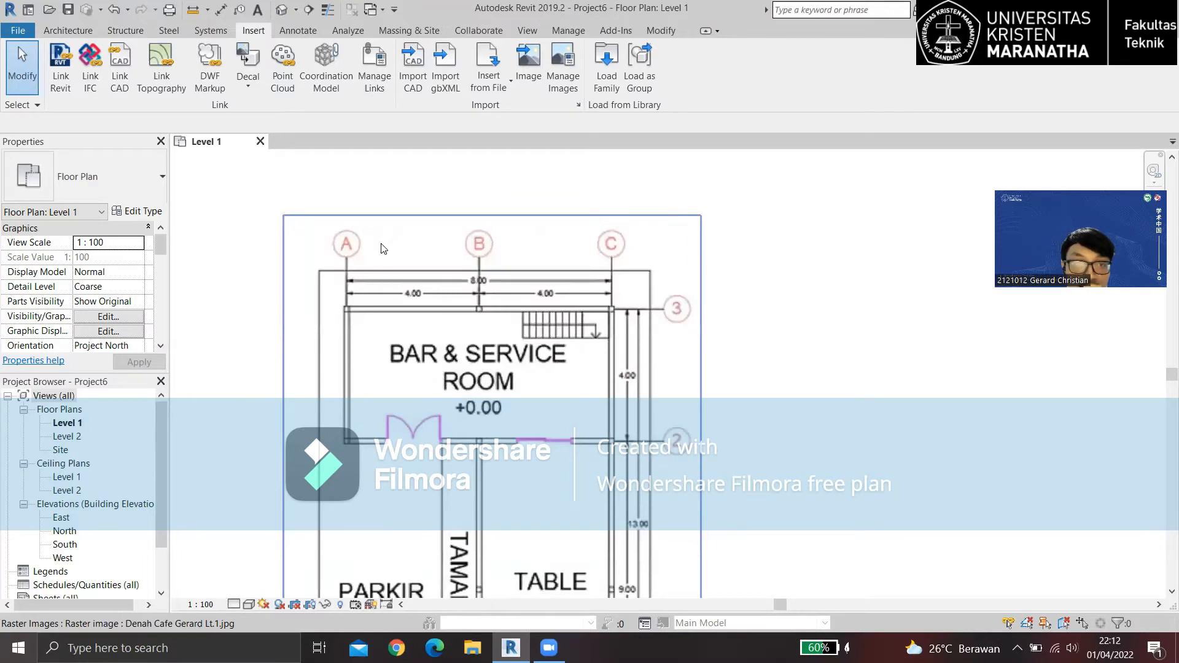
scroll(342, 315, "up", 2)
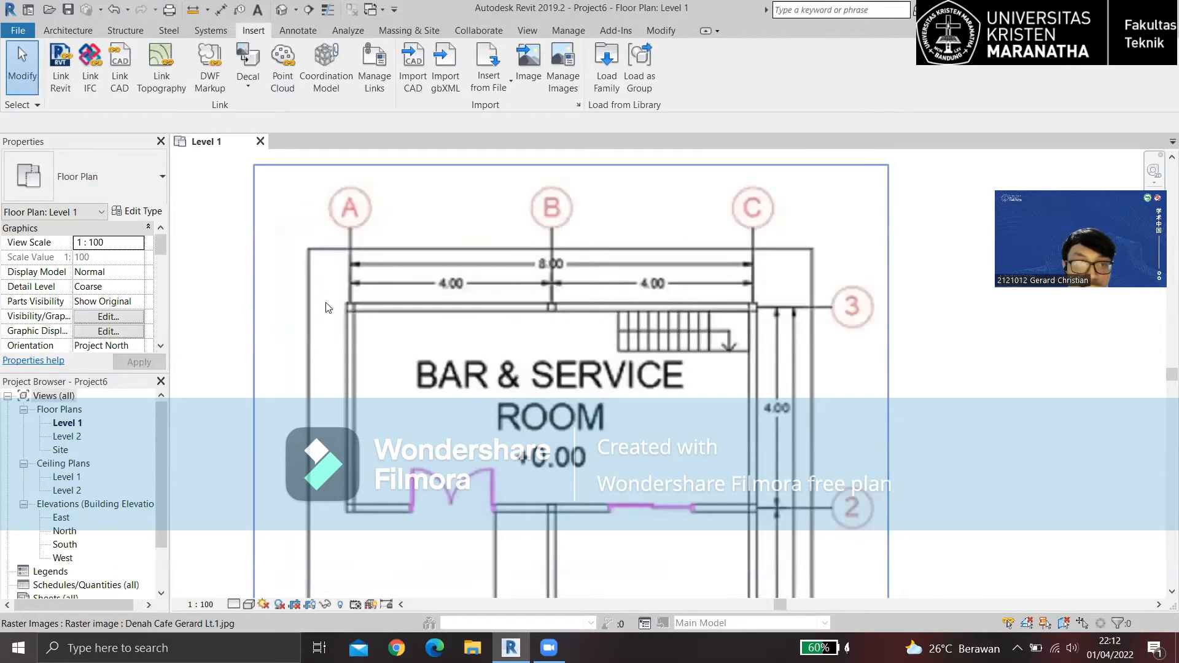
scroll(402, 342, "down", 4)
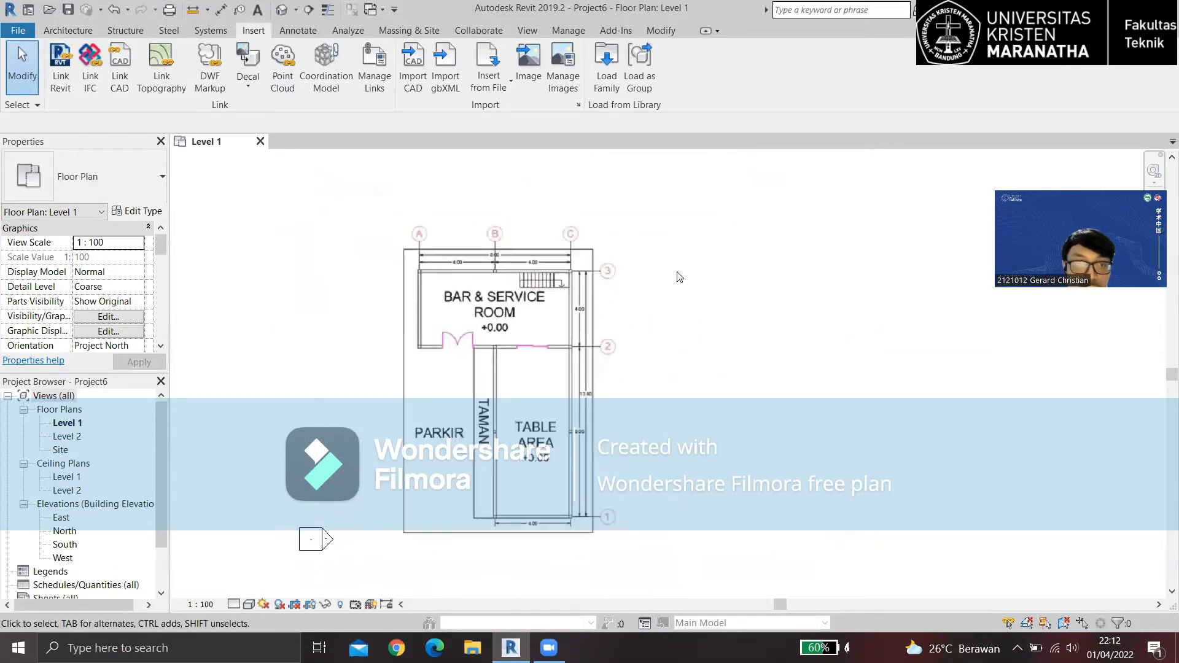
scroll(748, 252, "up", 2)
scroll(681, 234, "down", 3)
middle_click_drag(748, 290, 662, 251)
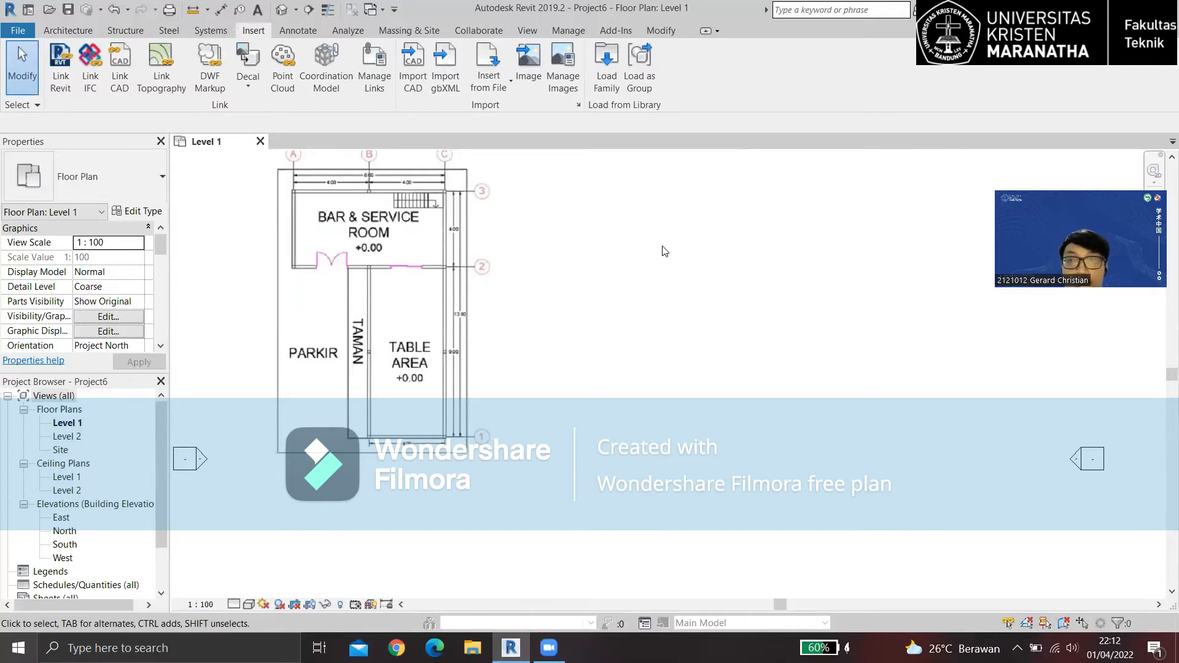
scroll(663, 251, "down", 2)
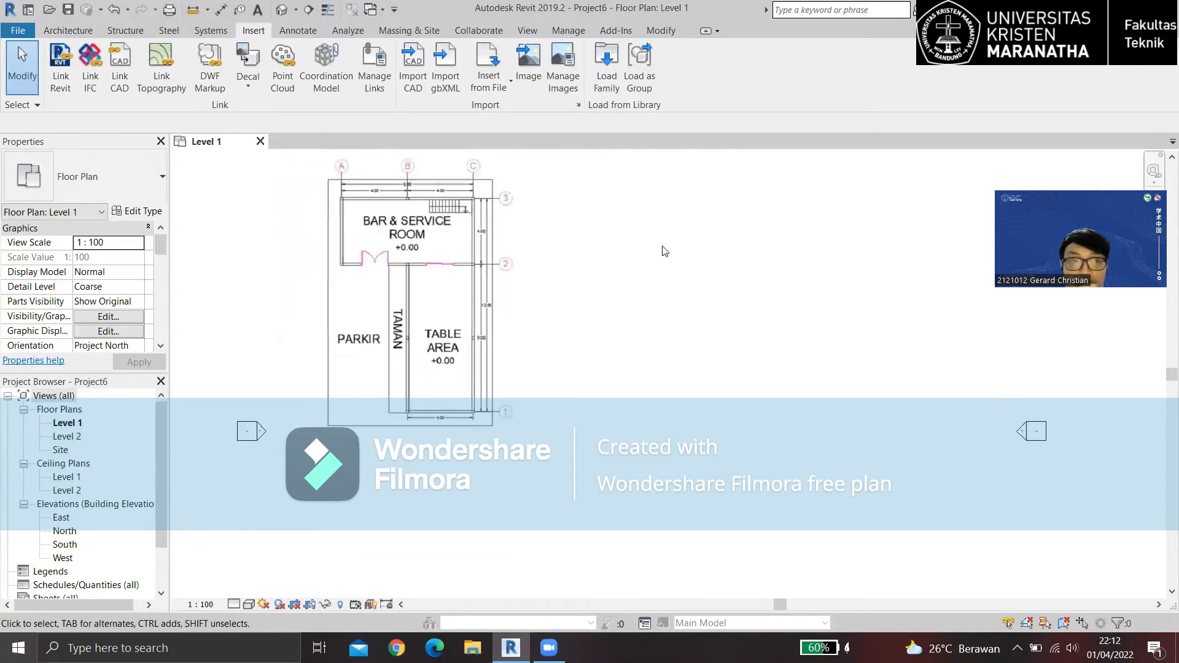
Draw a horizontal grid line below the cafe plan image.
left_click(71, 32)
middle_click_drag(862, 327, 751, 302)
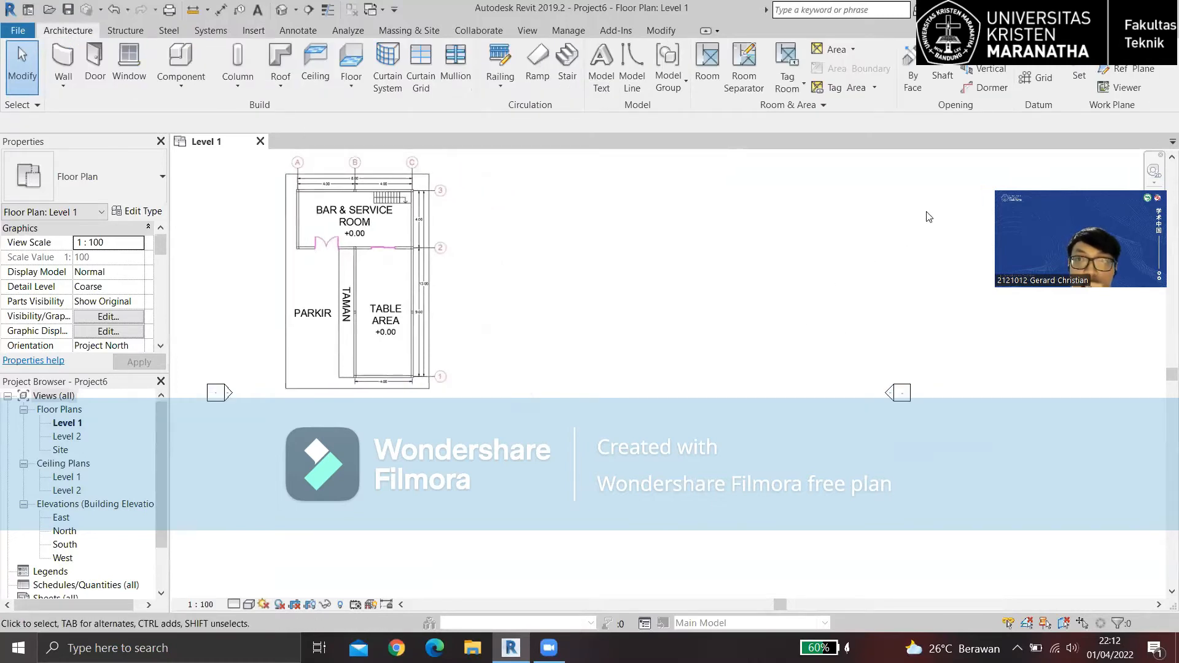
left_click(1038, 78)
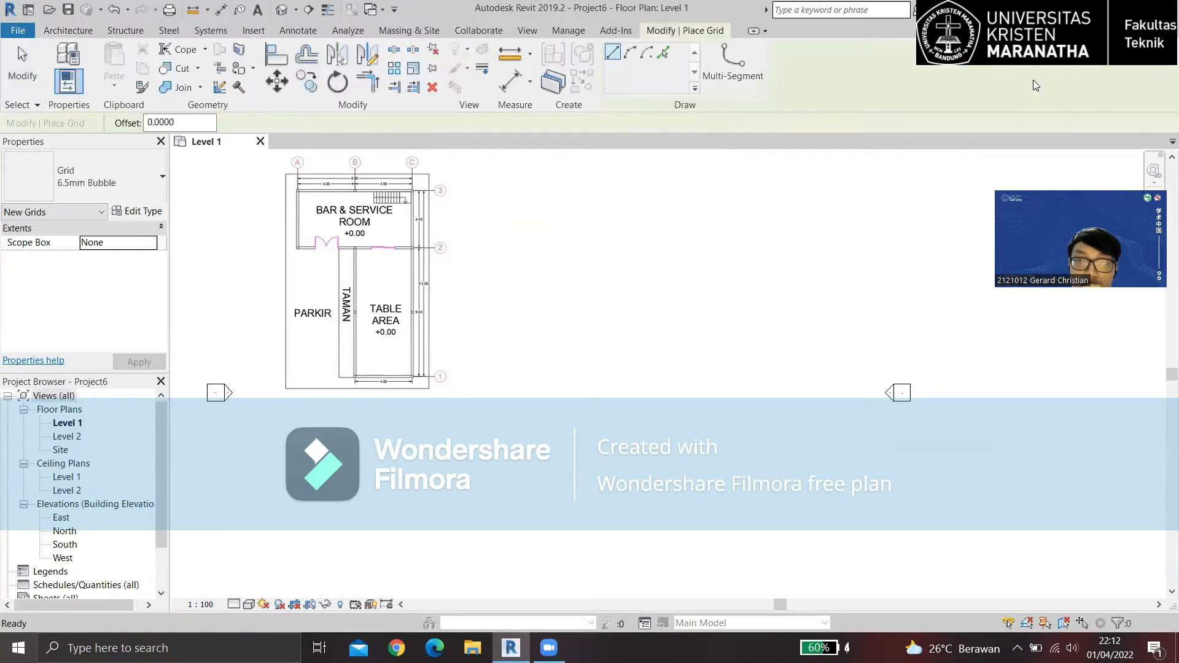
middle_click_drag(557, 383, 645, 292)
scroll(645, 330, "down", 1)
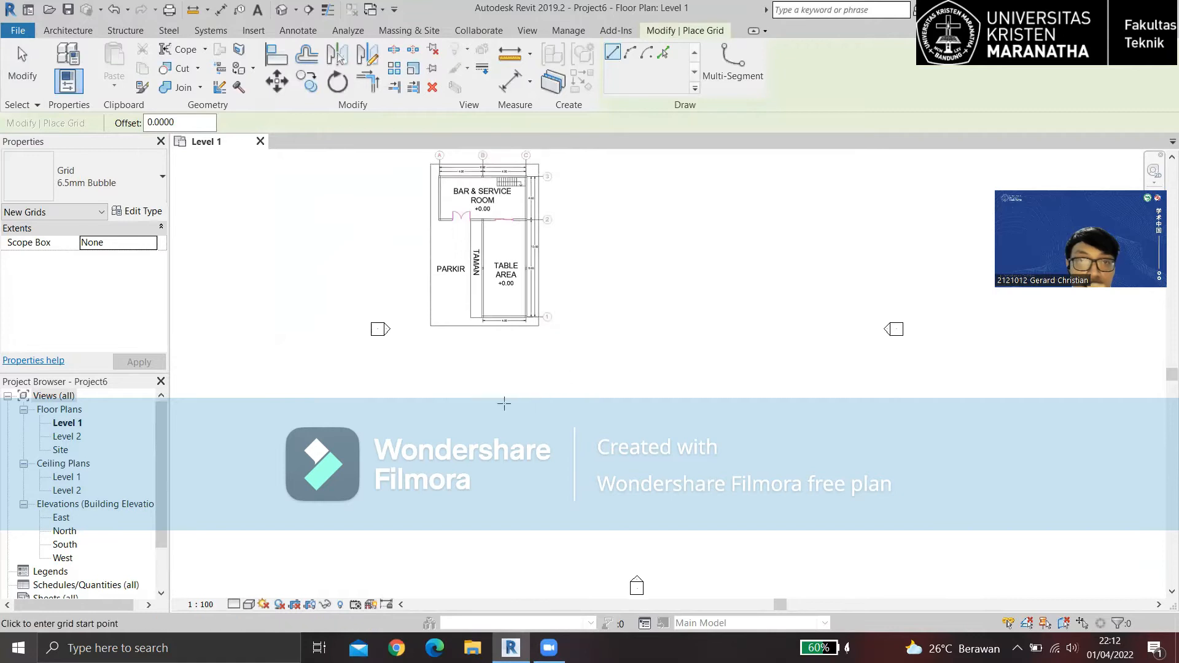
left_click(481, 405)
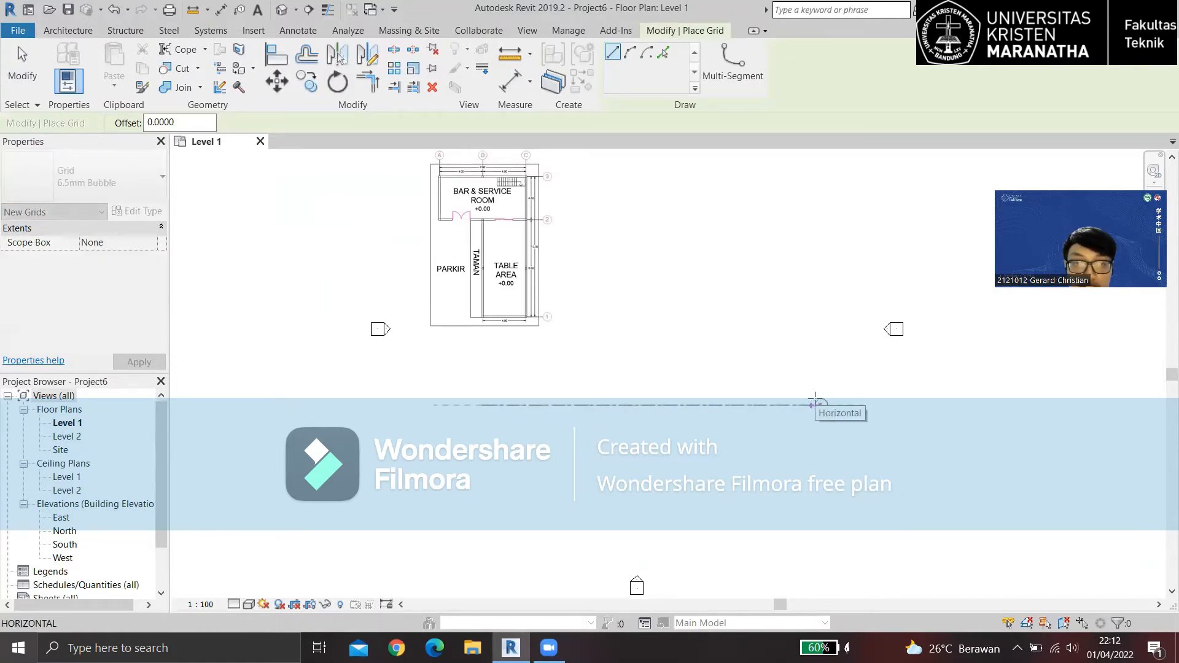
left_click(815, 404)
Switch grid placement to Pick Lines and examine the cafe plan's spacing between grids 1 and 2.
scroll(584, 384, "up", 2)
scroll(557, 422, "down", 1)
scroll(549, 411, "up", 1)
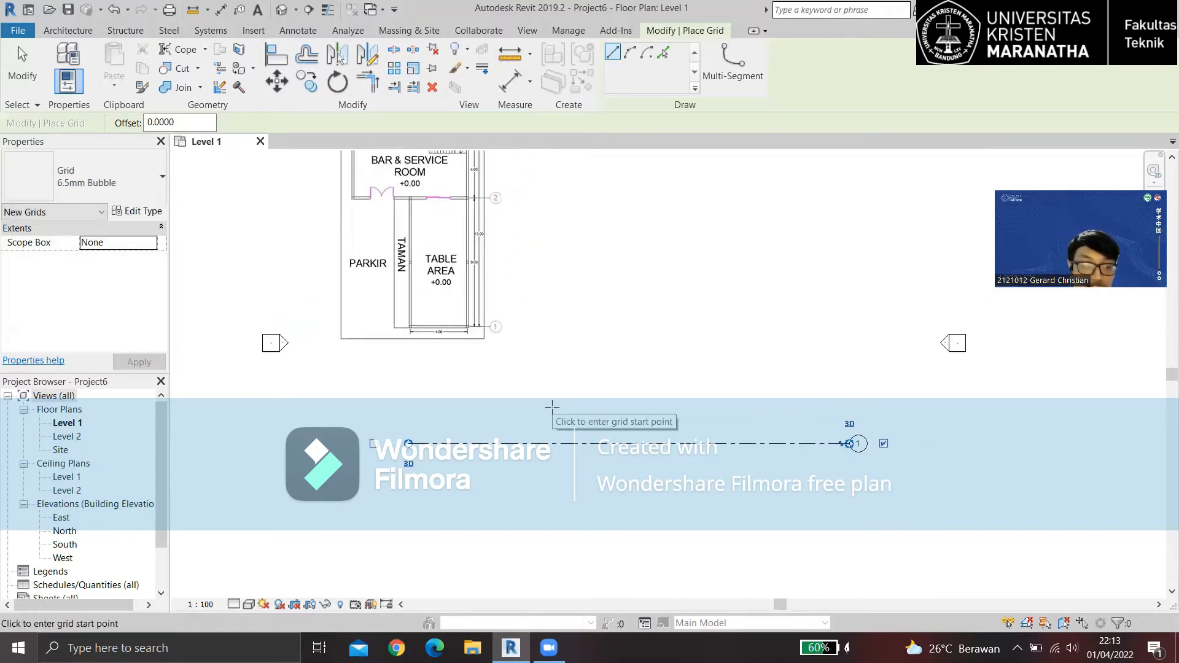
middle_click_drag(559, 412, 559, 474)
scroll(559, 424, "up", 1)
scroll(559, 472, "down", 2)
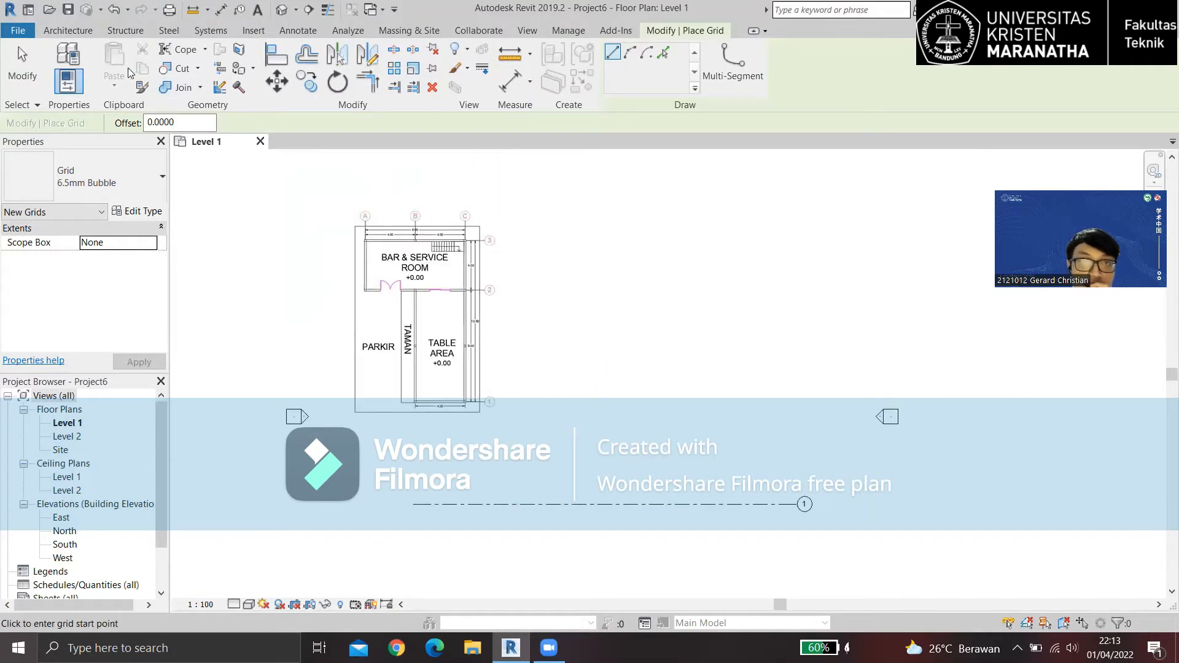
left_click(664, 53)
left_click(180, 123)
scroll(439, 345, "up", 5)
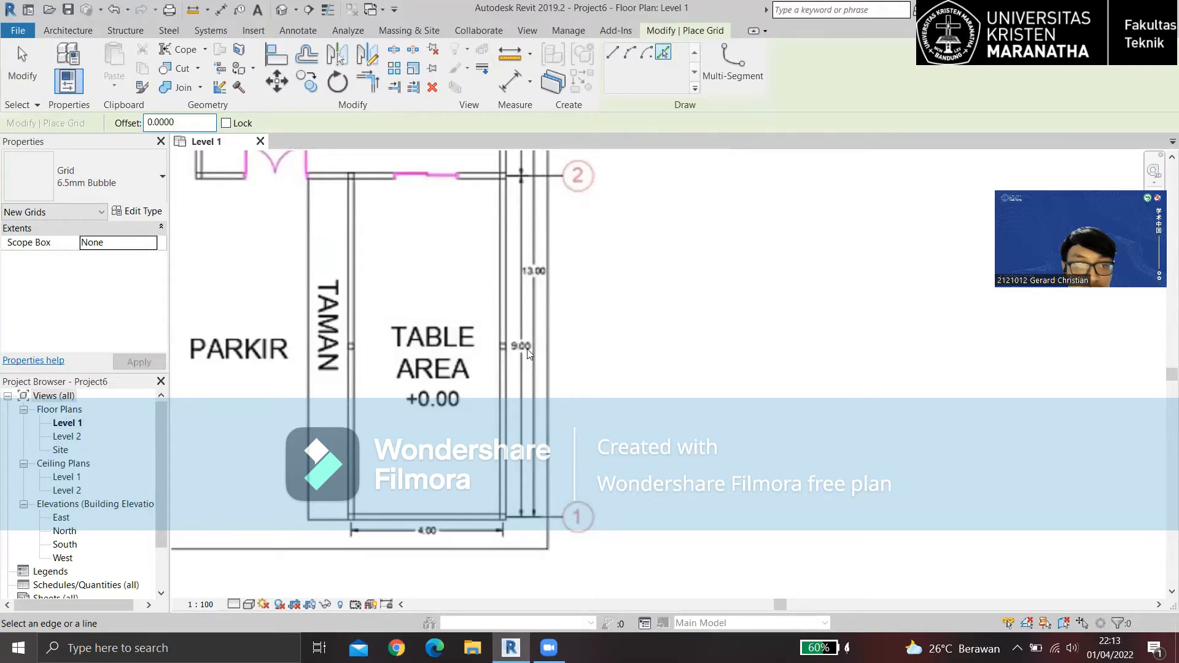
scroll(536, 347, "down", 3)
middle_click_drag(568, 334, 534, 218)
scroll(555, 351, "down", 3)
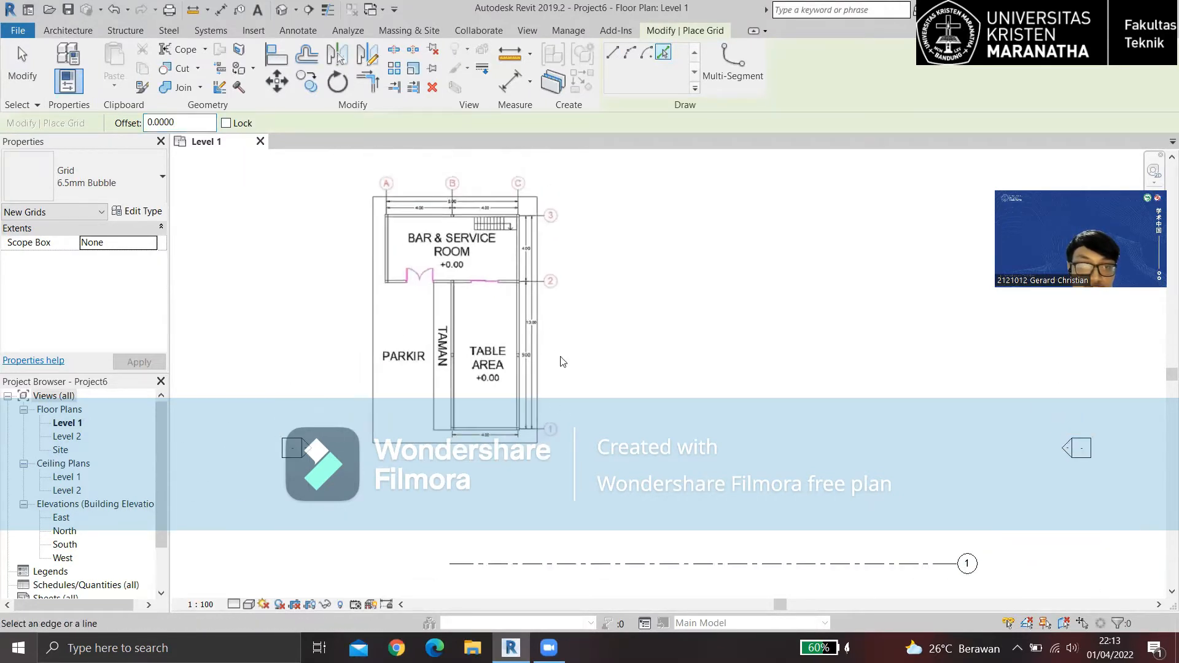
scroll(717, 294, "down", 1)
middle_click_drag(716, 295, 618, 290)
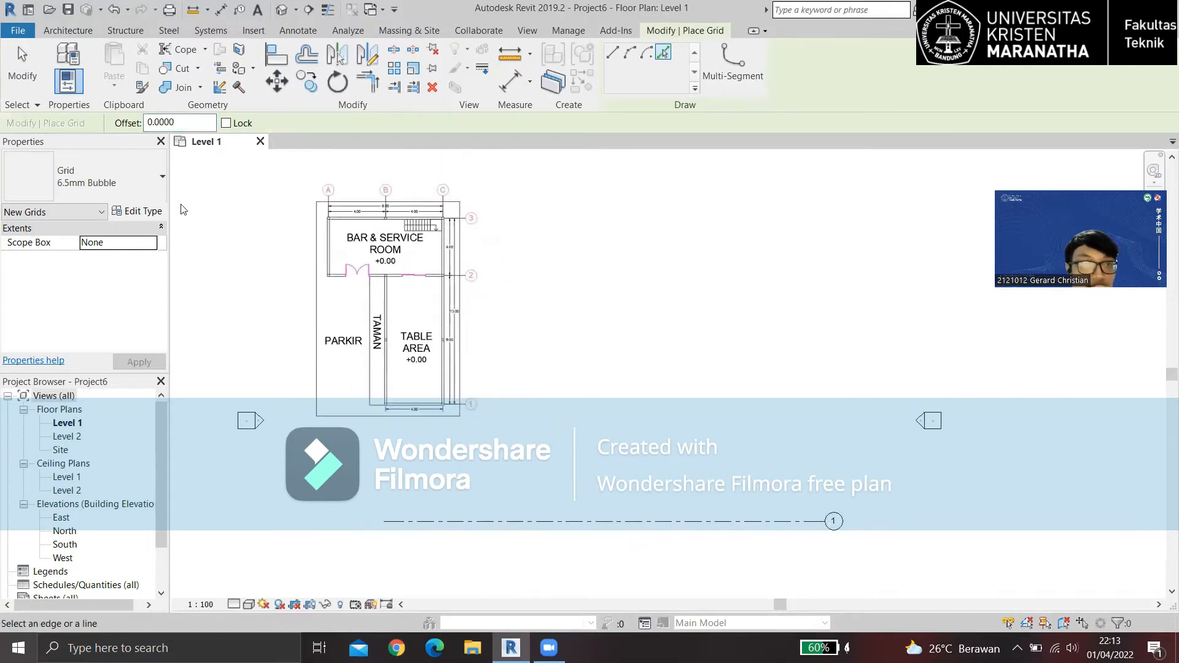
Place two more horizontal grid lines above grid 1, each at an offset of 4.5 m from the previous one.
left_click(188, 126)
type("4.5")
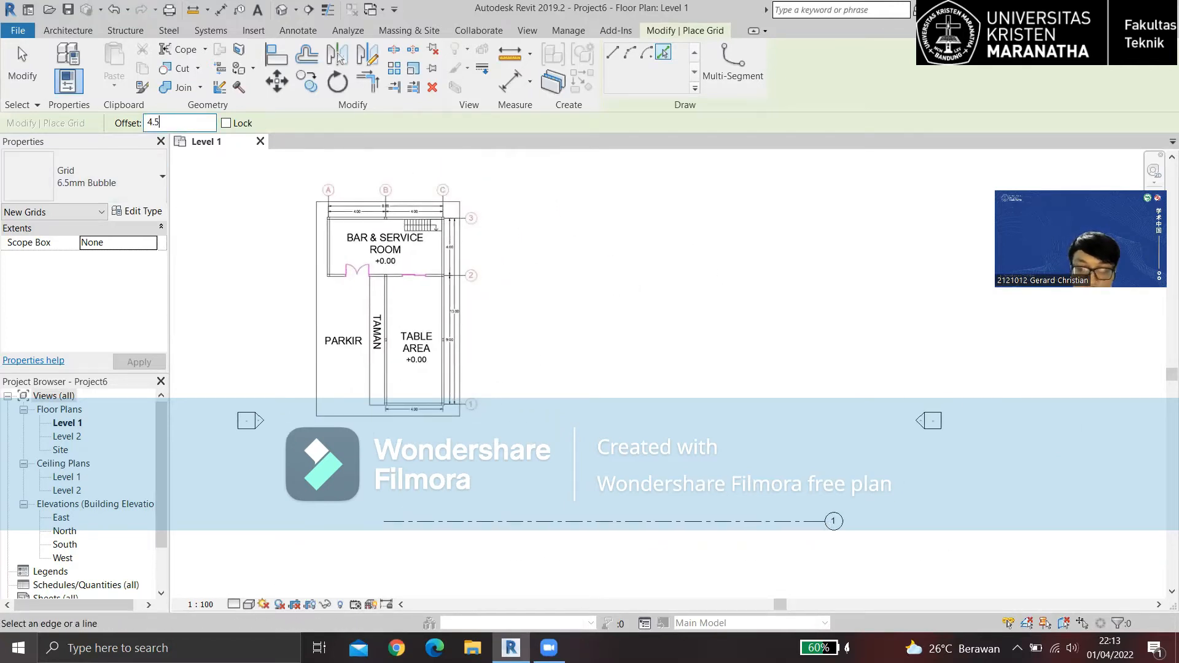
key("Return")
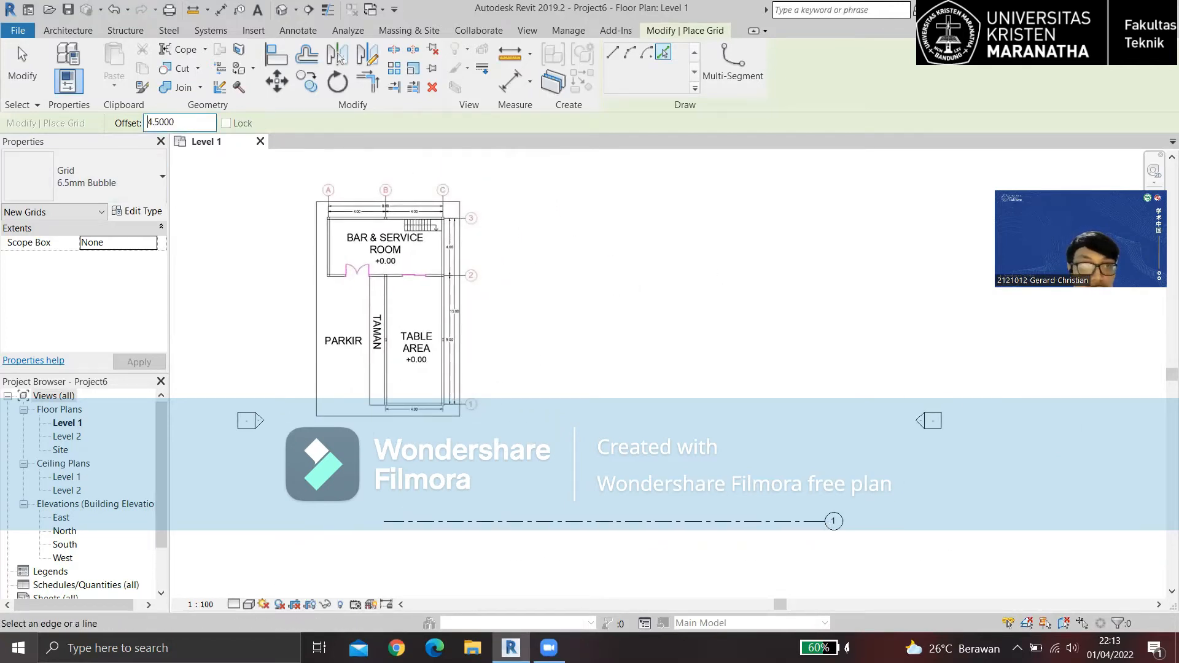
left_click(639, 521)
scroll(686, 424, "up", 1)
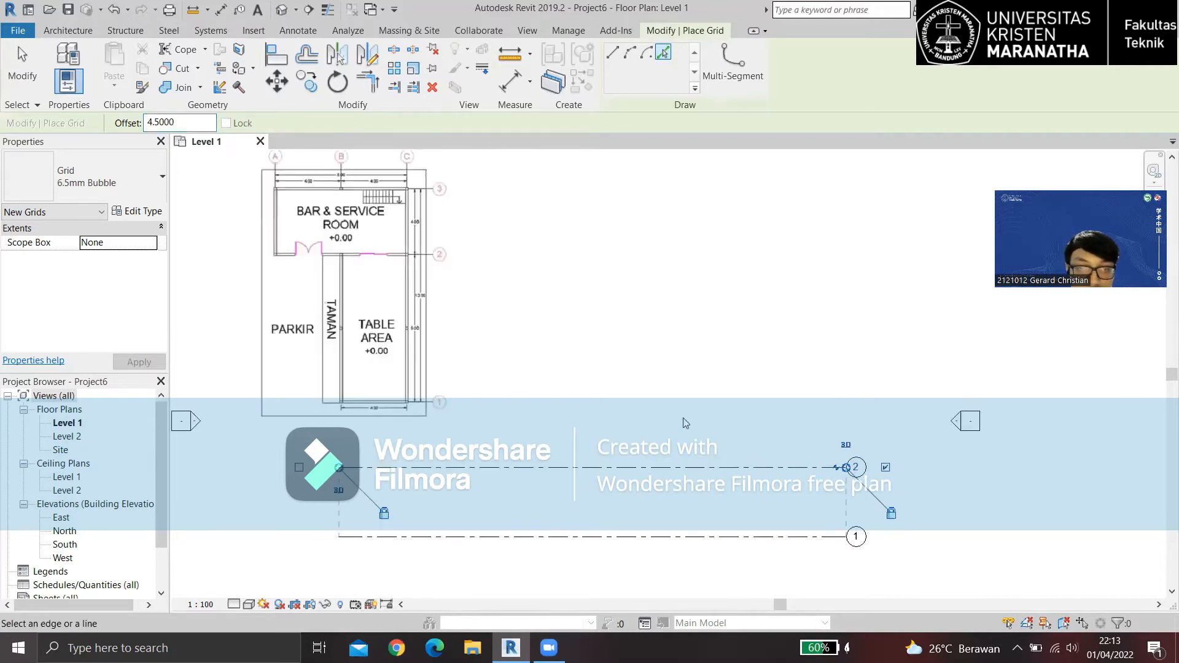
left_click(595, 455)
Add another horizontal grid line above grid 3 at an offset of 4 m.
middle_click_drag(489, 317, 592, 381)
scroll(661, 374, "up", 2)
scroll(592, 382, "down", 1)
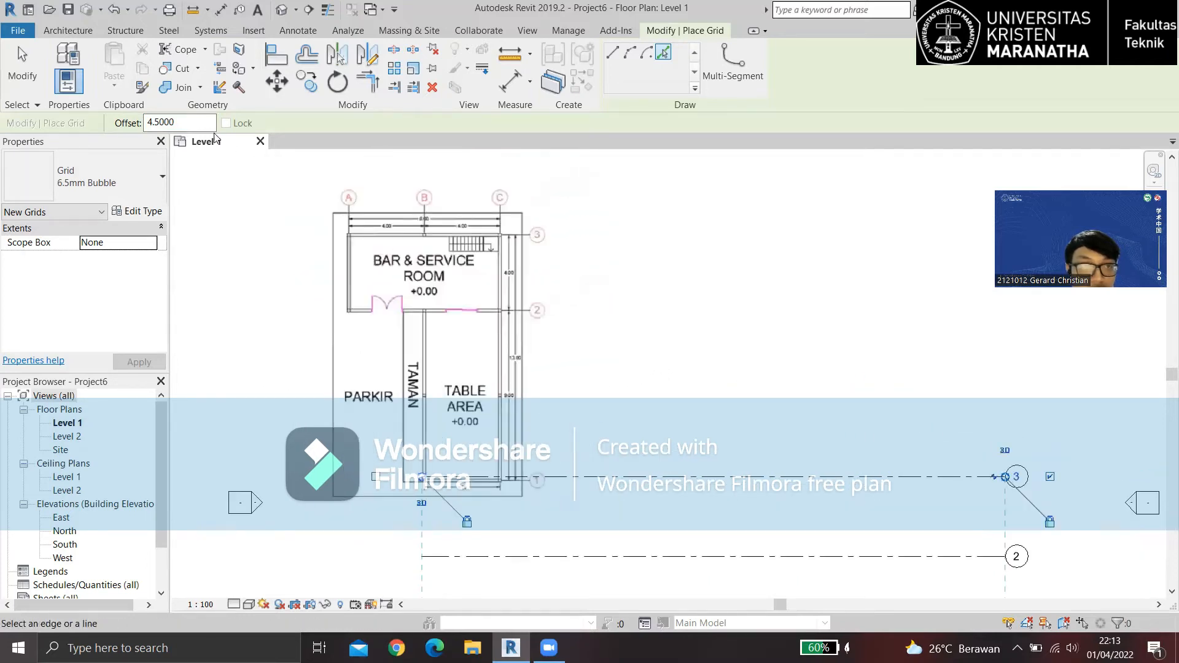
double_click(185, 121)
type("4")
key("Return")
left_click(711, 474)
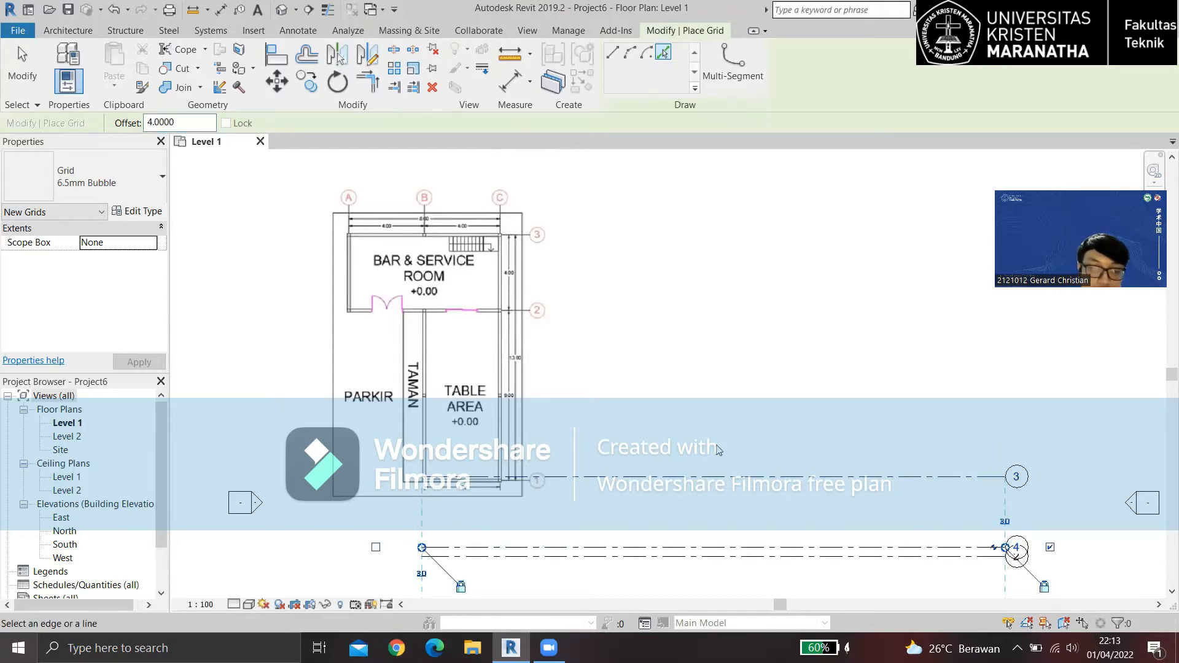
key("ctrl+z")
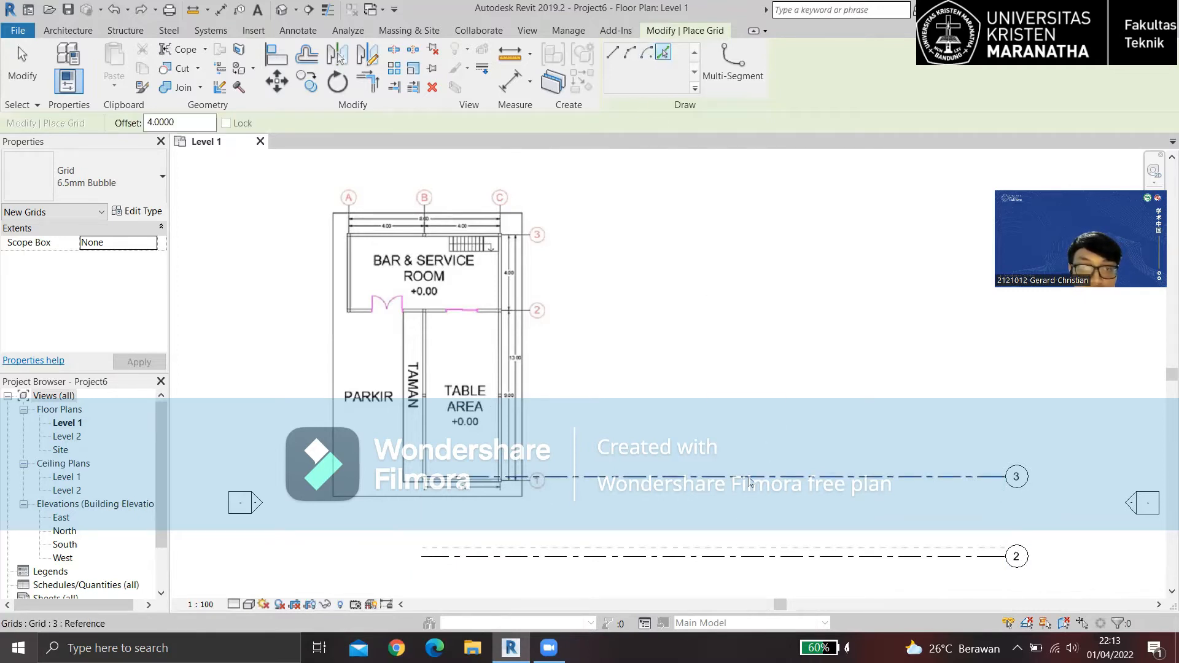
left_click(749, 480)
scroll(614, 293, "down", 3)
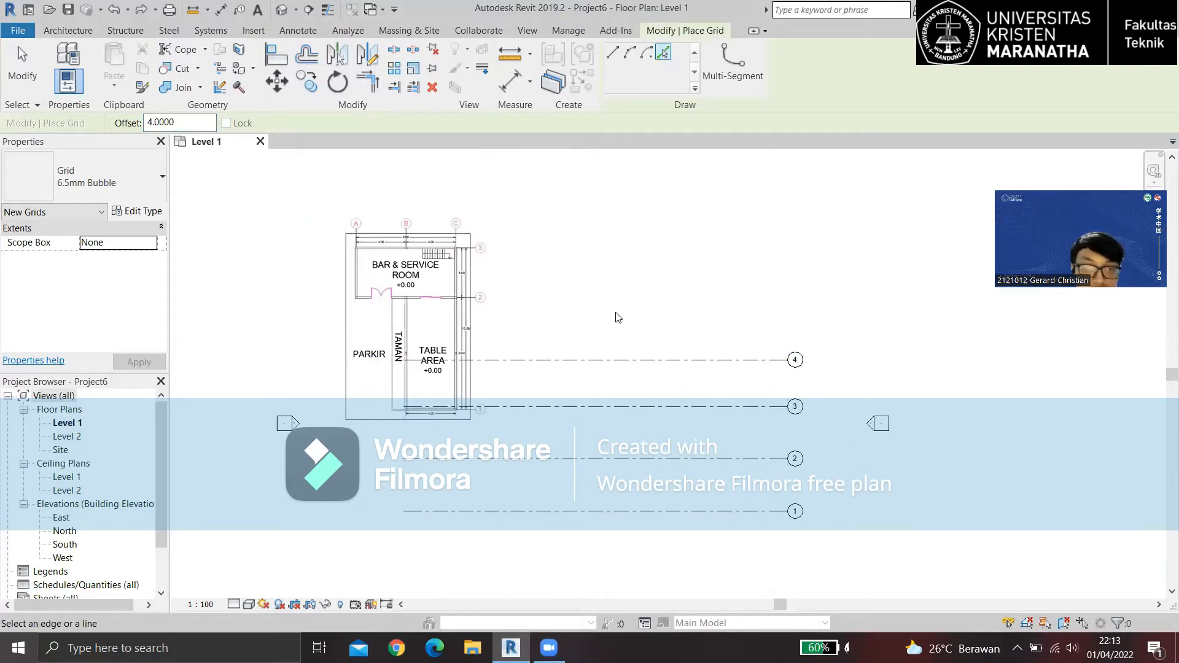
Place a horizontal grid line 4 m below grid 4, overlapping grid 3.
left_click(543, 358)
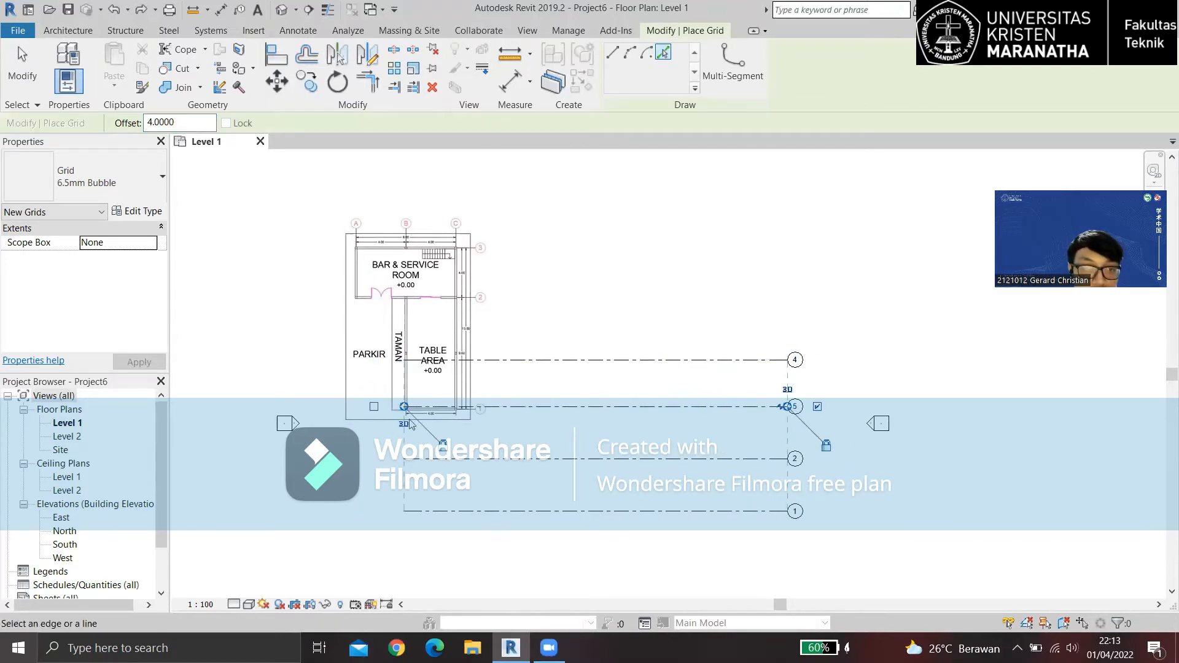
scroll(405, 413, "up", 2)
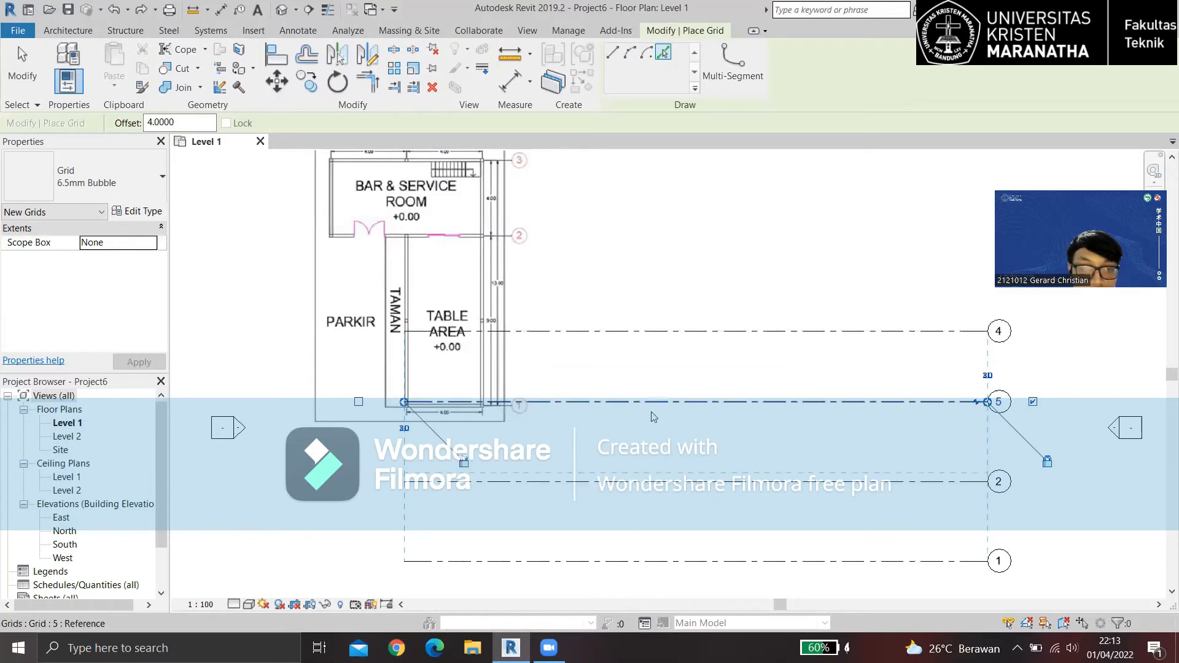
middle_click_drag(758, 421, 645, 416)
middle_click_drag(512, 424, 619, 416)
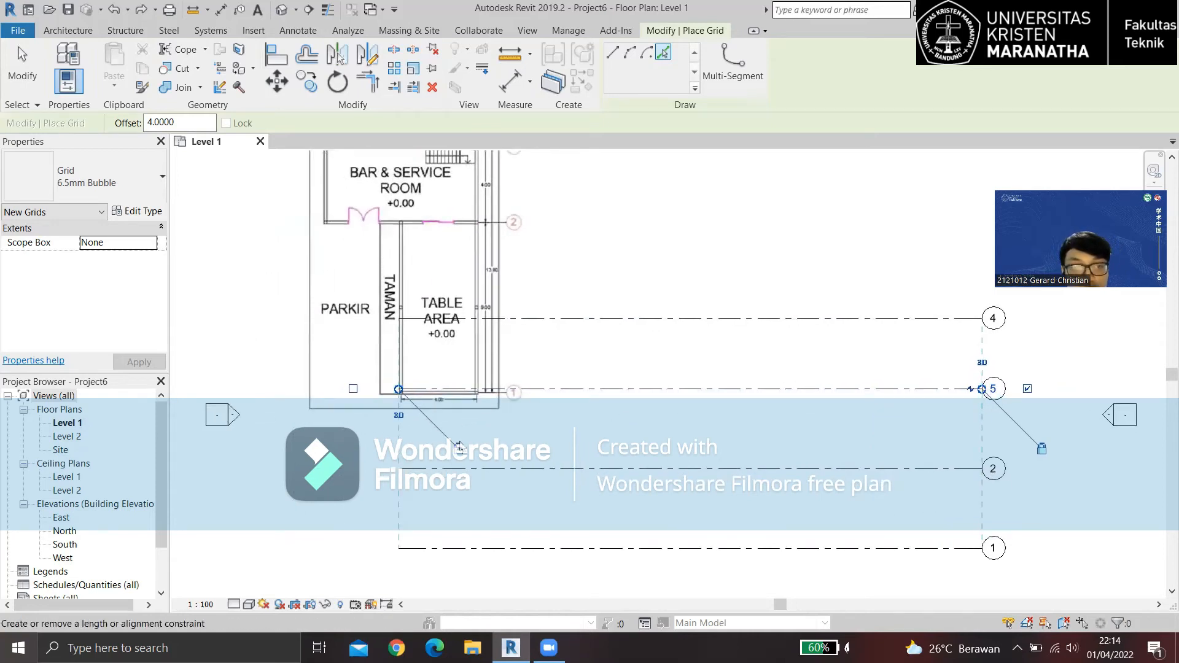
Try to shorten the left end of the grid line overlapping grid 3.
left_click_drag(398, 389, 506, 390)
left_click_drag(413, 391, 400, 390)
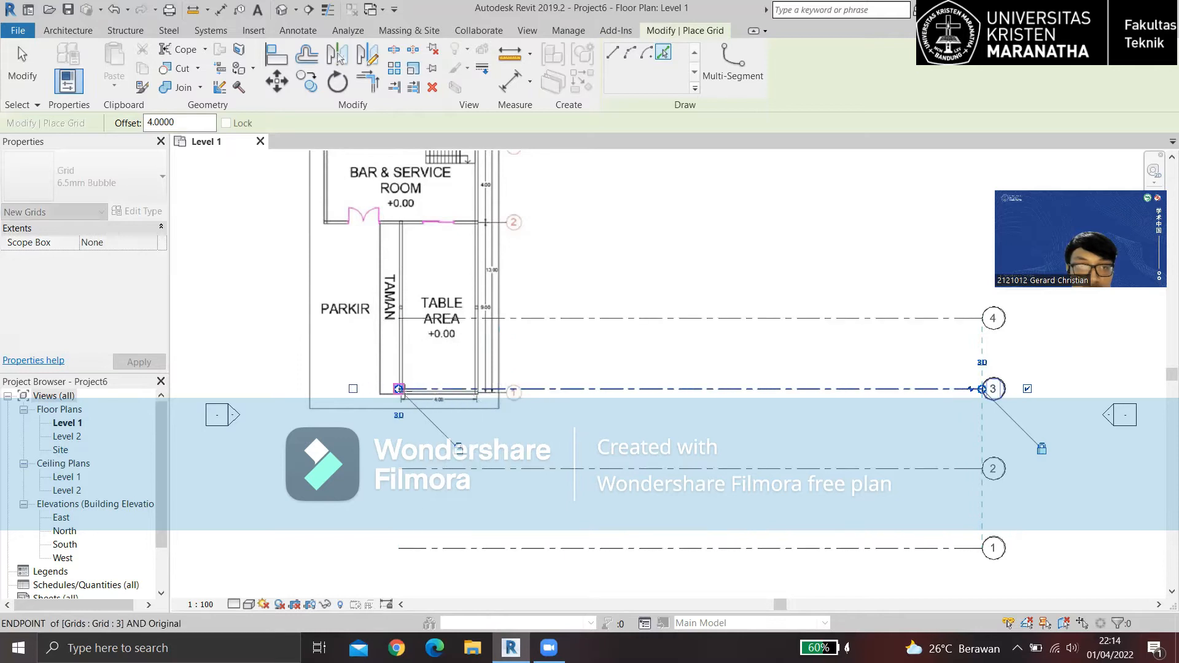
scroll(575, 416, "down", 1)
middle_click_drag(582, 416, 627, 436)
scroll(627, 435, "down", 1)
scroll(627, 438, "down", 1)
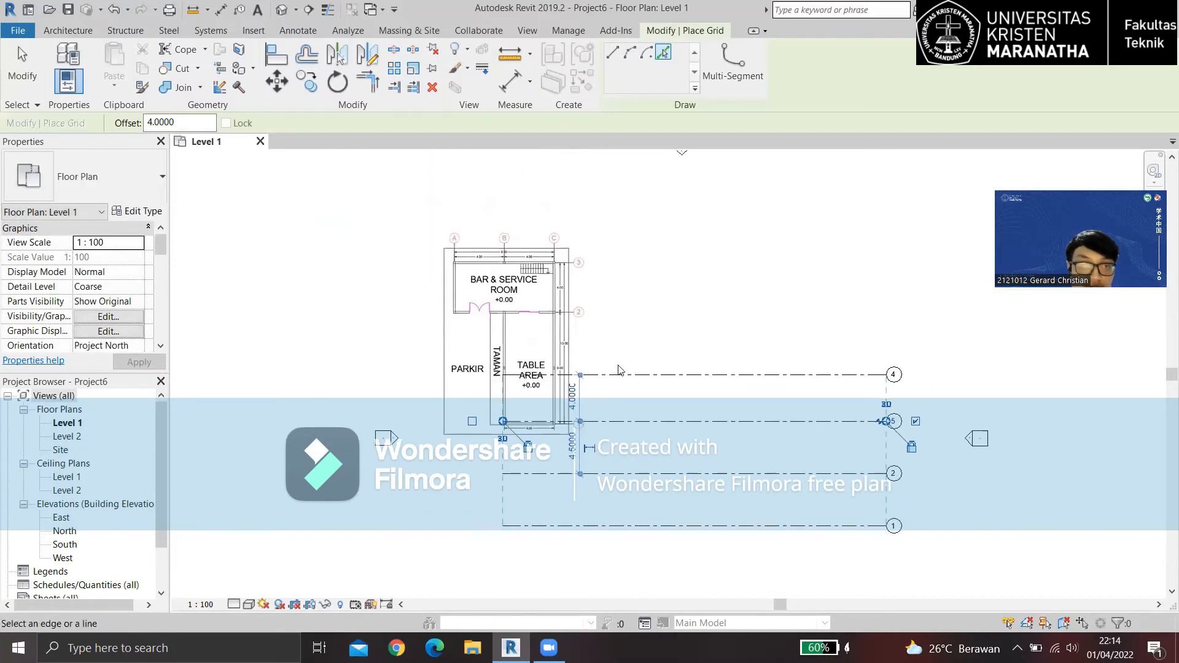
key("Escape")
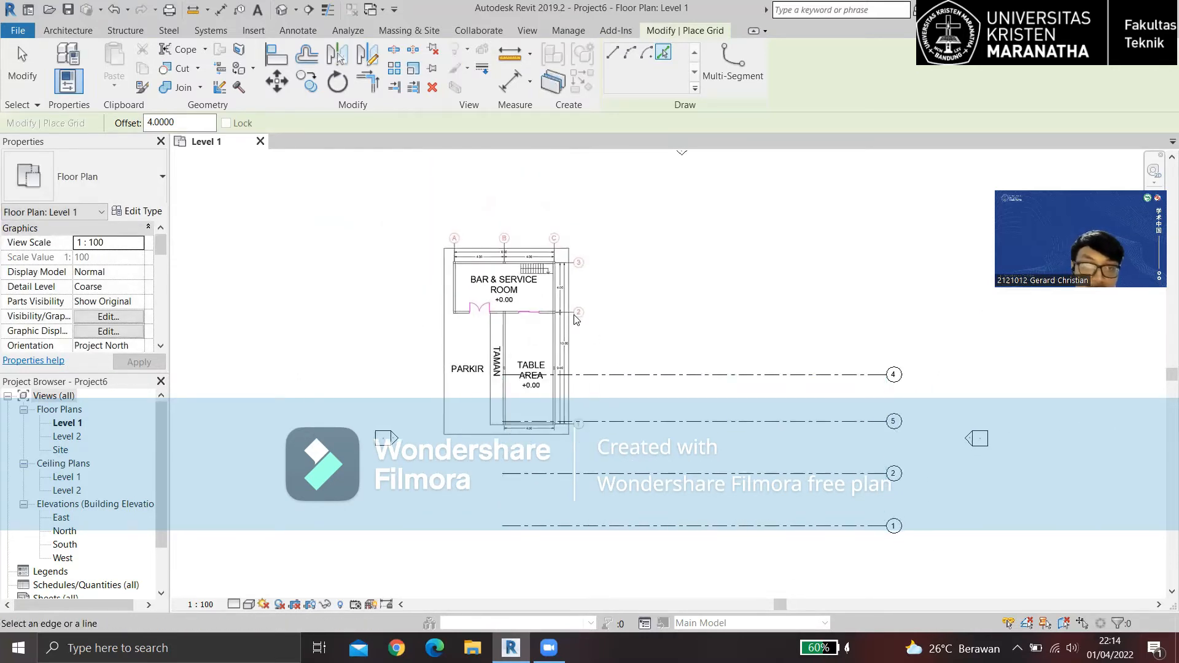
key("Escape")
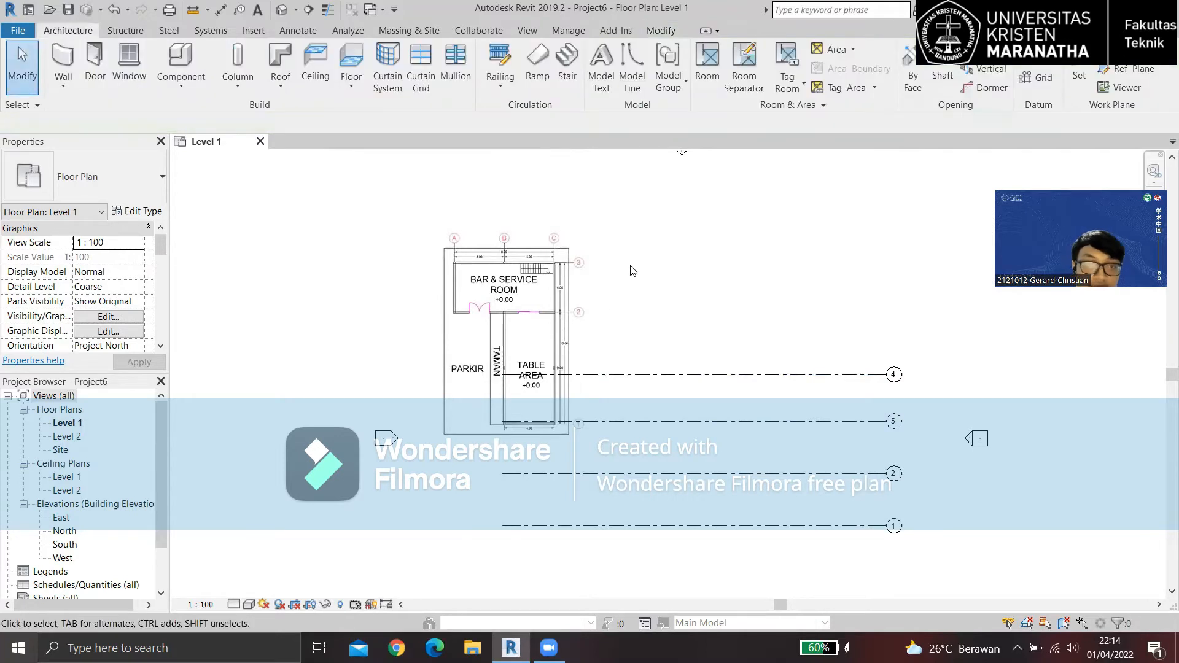
Move the cafe plan image to the left, clear of the horizontal grid lines.
left_click(571, 242)
left_click(277, 82)
left_click(680, 249)
left_click(586, 251)
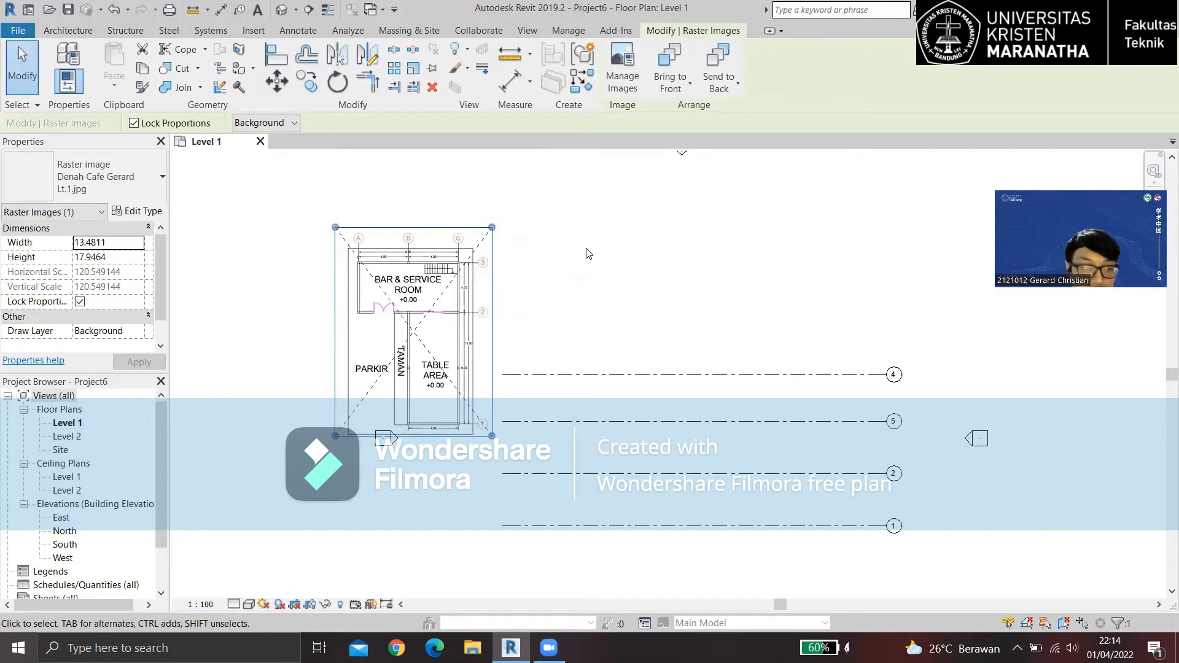
key("Escape")
Examine the cafe plan's spacing dimensions between grids A, B and C.
scroll(568, 356, "up", 4)
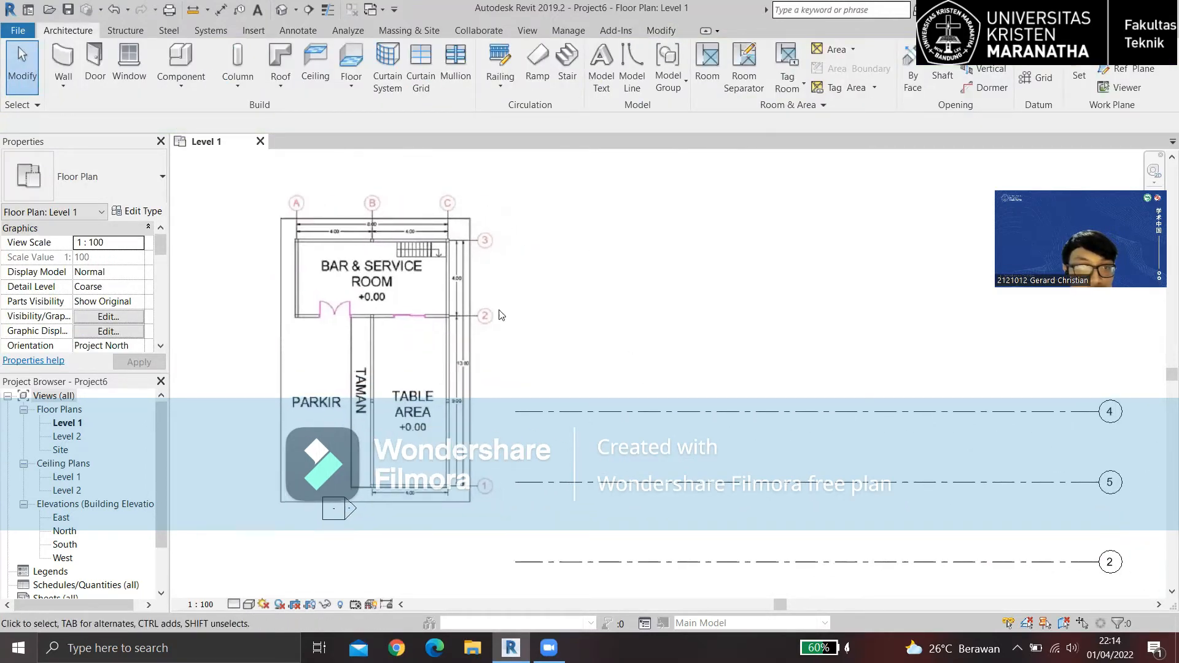
scroll(343, 242, "up", 5)
scroll(342, 242, "down", 3)
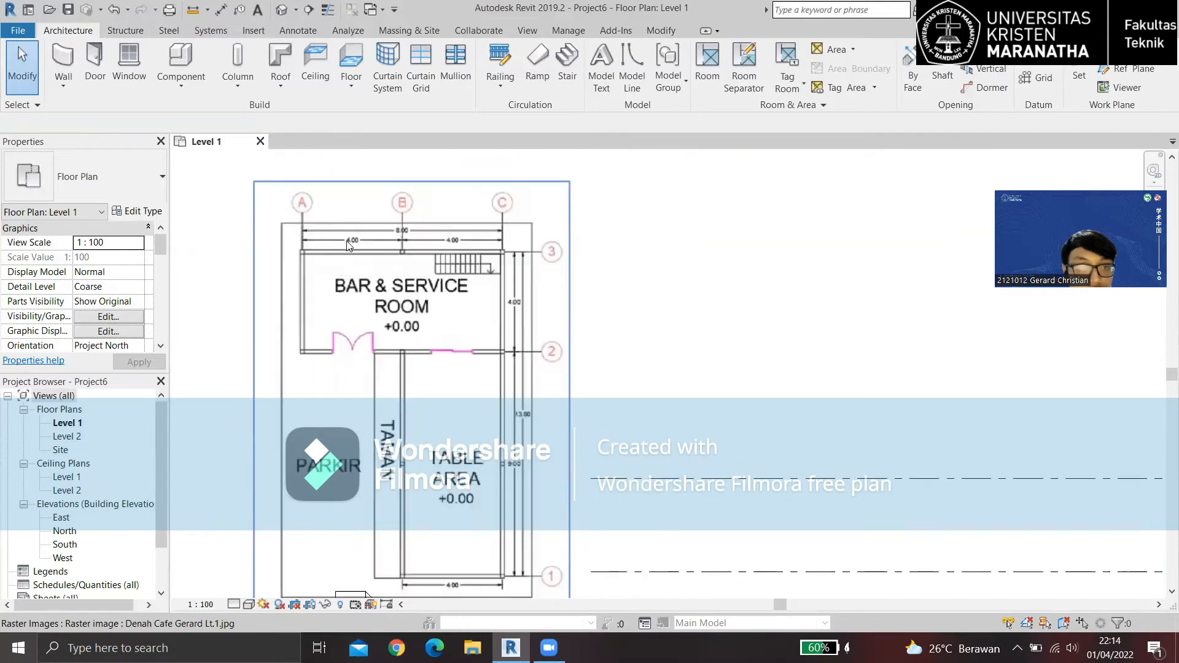
scroll(350, 241, "up", 3)
scroll(356, 246, "down", 3)
scroll(560, 303, "down", 4)
scroll(553, 275, "down", 2)
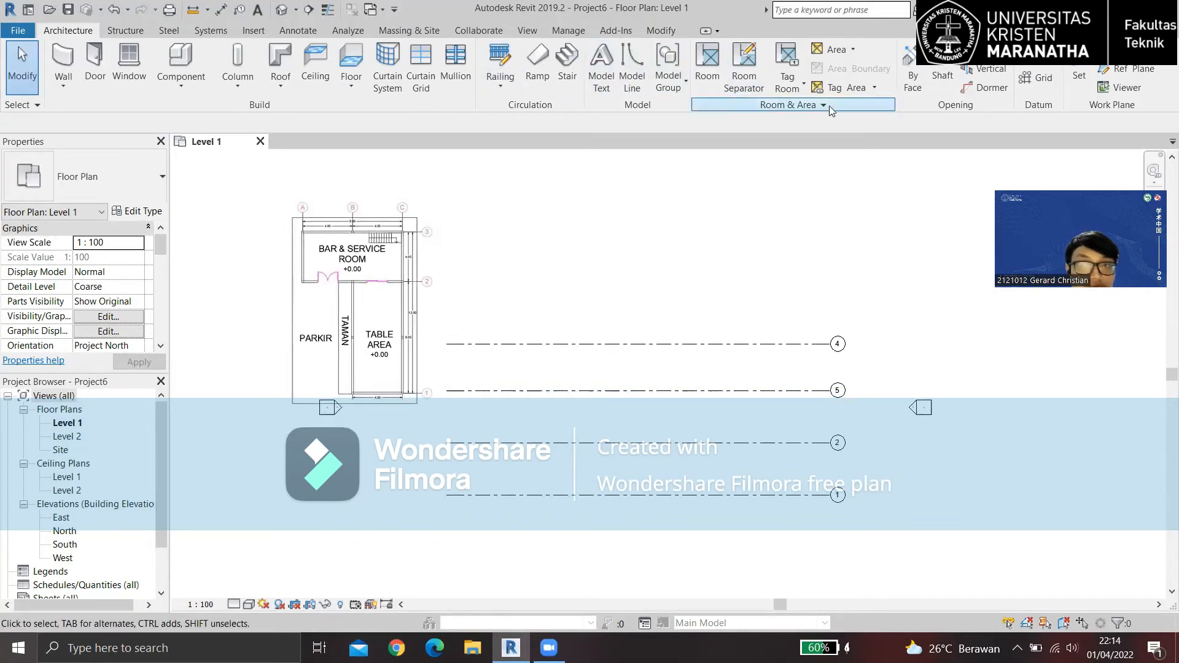
Draw a vertical grid line across all the horizontal grids near their left ends.
left_click(1040, 78)
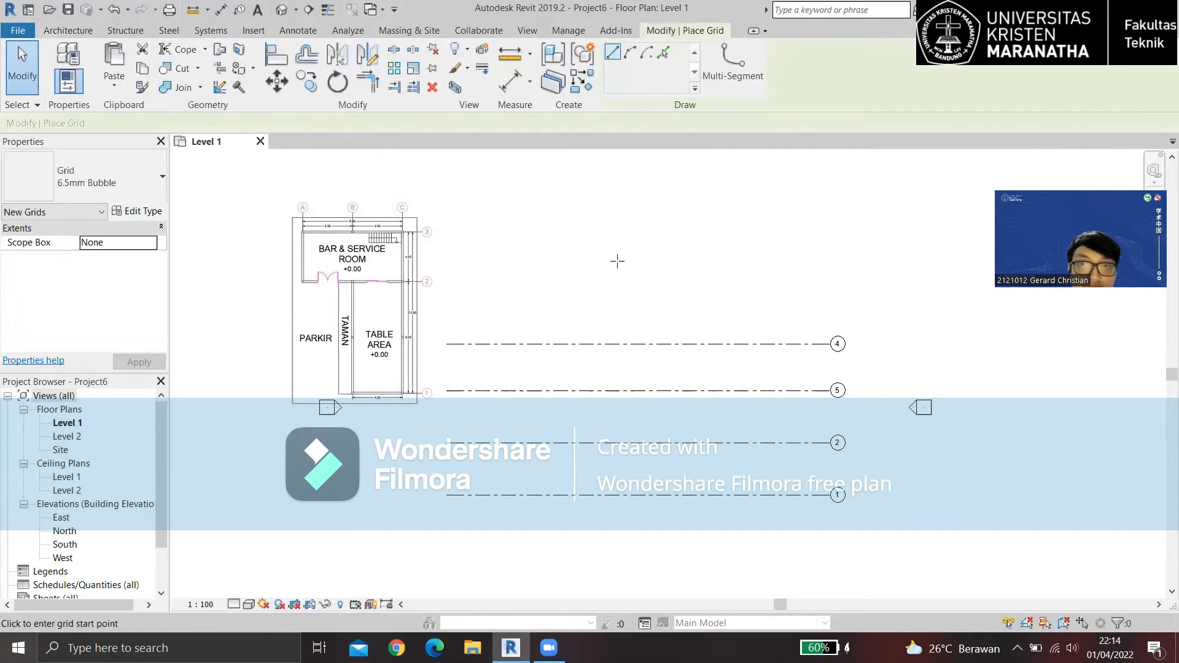
left_click(504, 269)
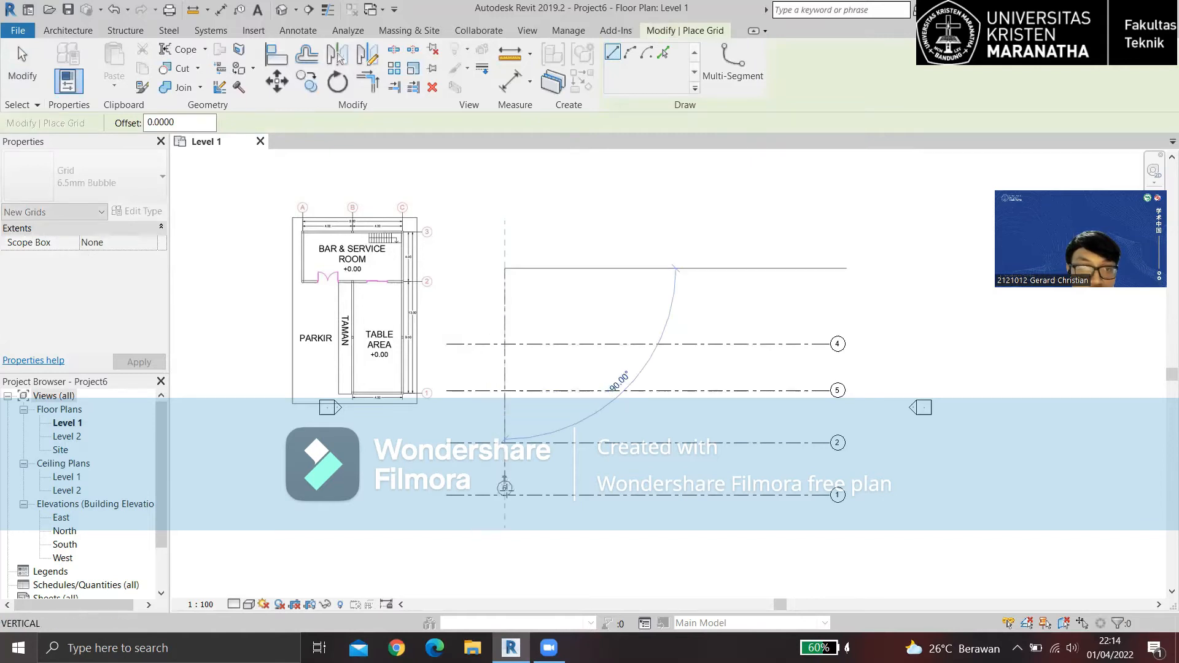
left_click(505, 544)
left_click(610, 268)
Place two more vertical grid lines to the right with Pick Lines, each at an offset of 4 m.
left_click(666, 53)
scroll(344, 240, "up", 4)
scroll(347, 253, "down", 3)
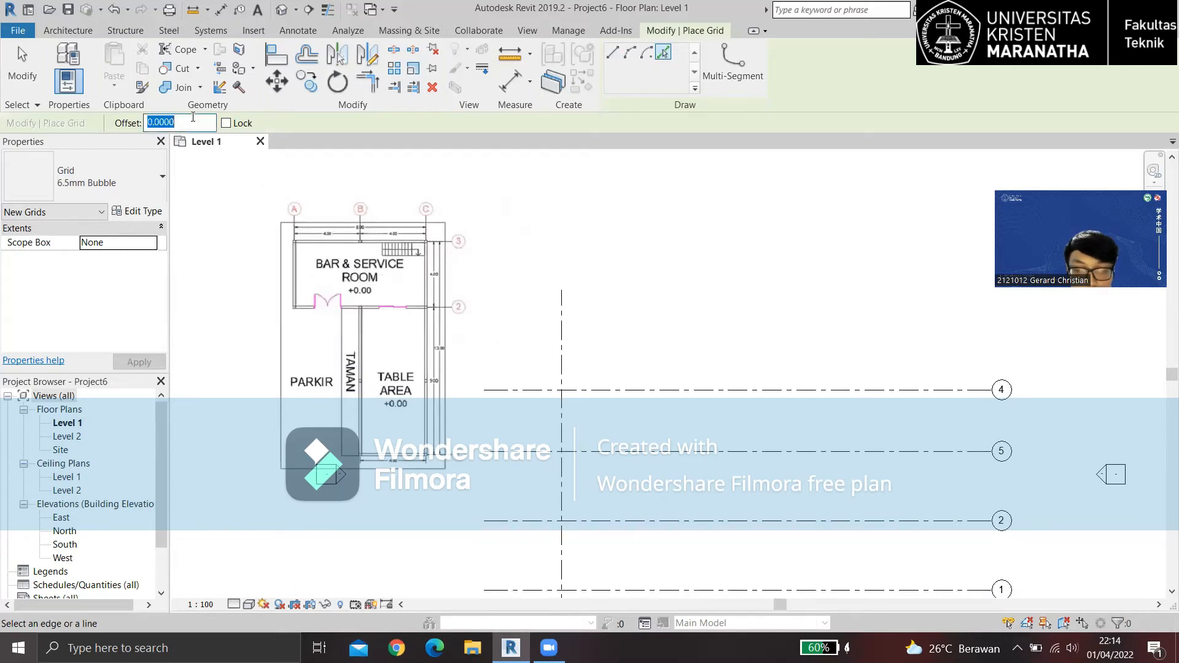
left_click(566, 328)
scroll(545, 250, "up", 3)
scroll(493, 228, "down", 2)
middle_click_drag(494, 228, 427, 211)
left_click(590, 348)
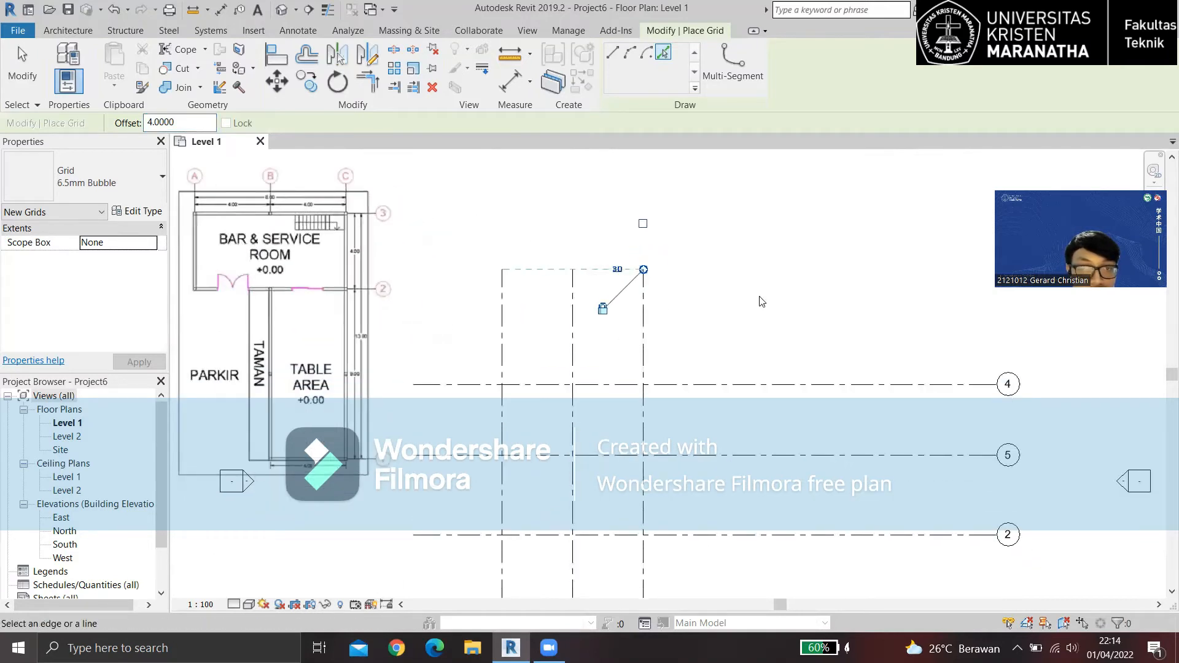
scroll(796, 286, "down", 2)
key("Escape")
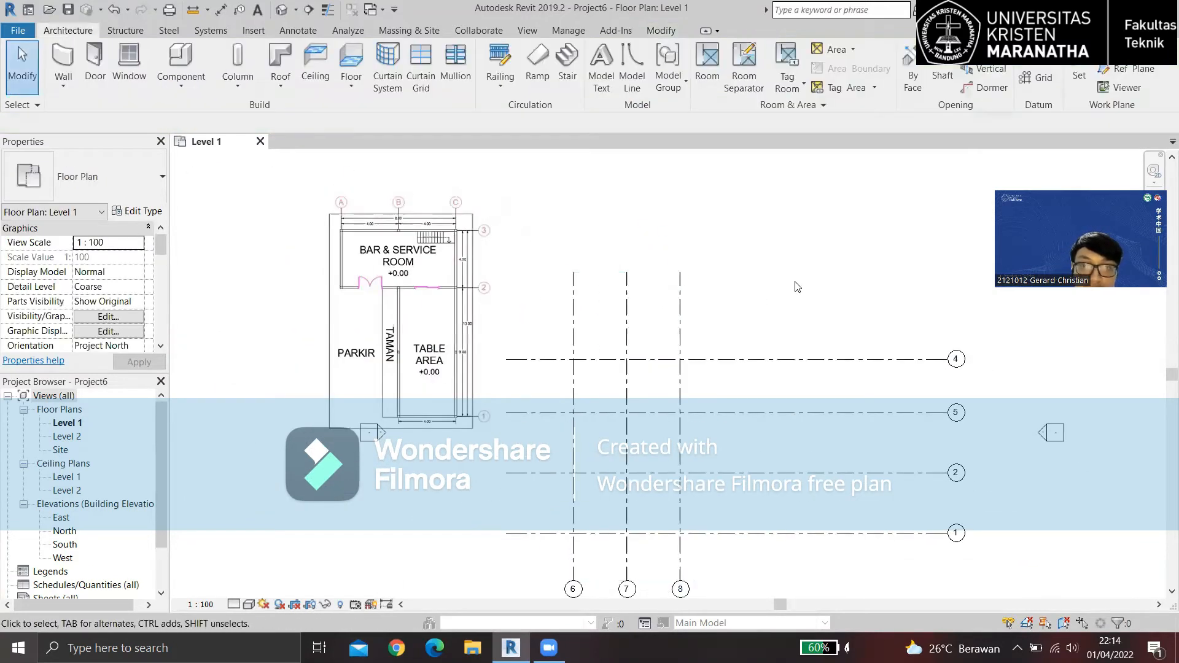
Shorten the horizontal grid lines so they start at grid 6 and end just past grid 8.
middle_click_drag(797, 286, 767, 274)
left_click(844, 337)
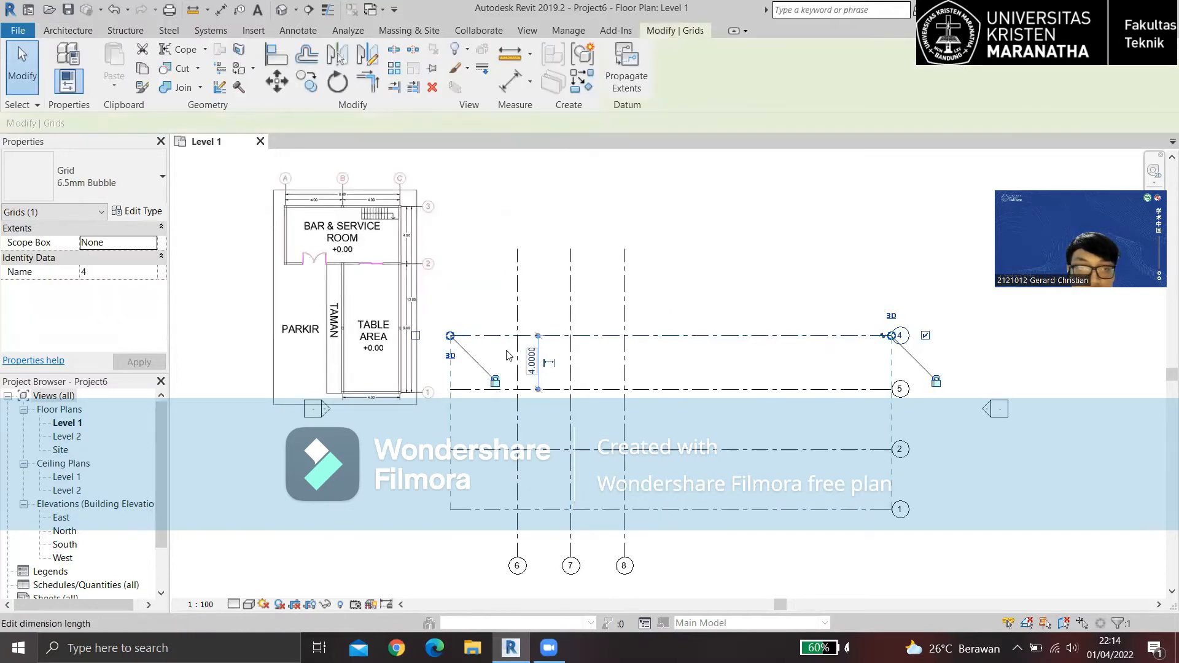
left_click_drag(892, 341, 678, 350)
left_click_drag(451, 335, 517, 336)
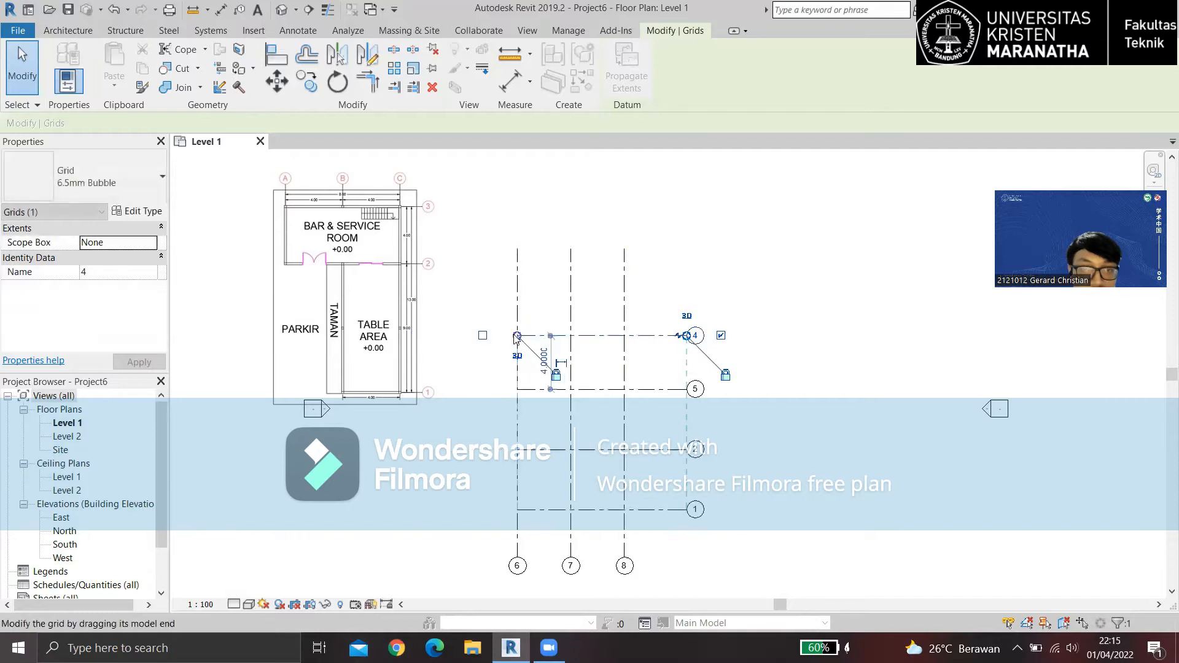
left_click(713, 260)
Compare the drawn grid layout with the grids on the cafe plan image.
scroll(560, 312, "up", 2)
left_click(577, 264)
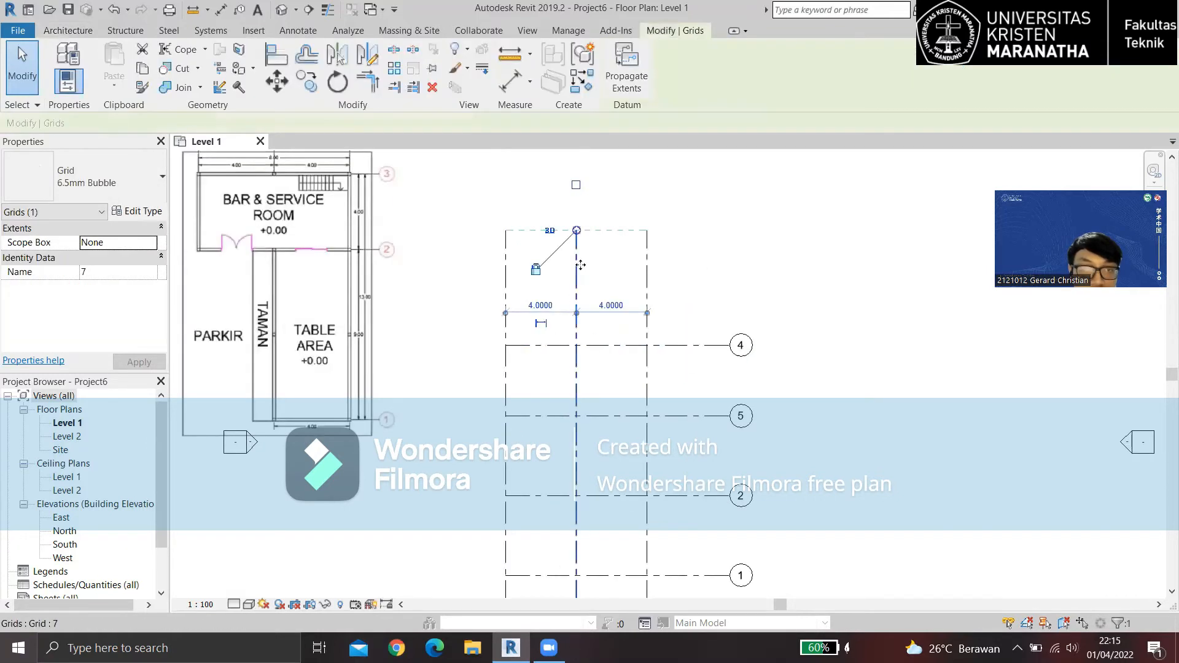
left_click(779, 278)
scroll(779, 278, "down", 2)
scroll(469, 206, "up", 2)
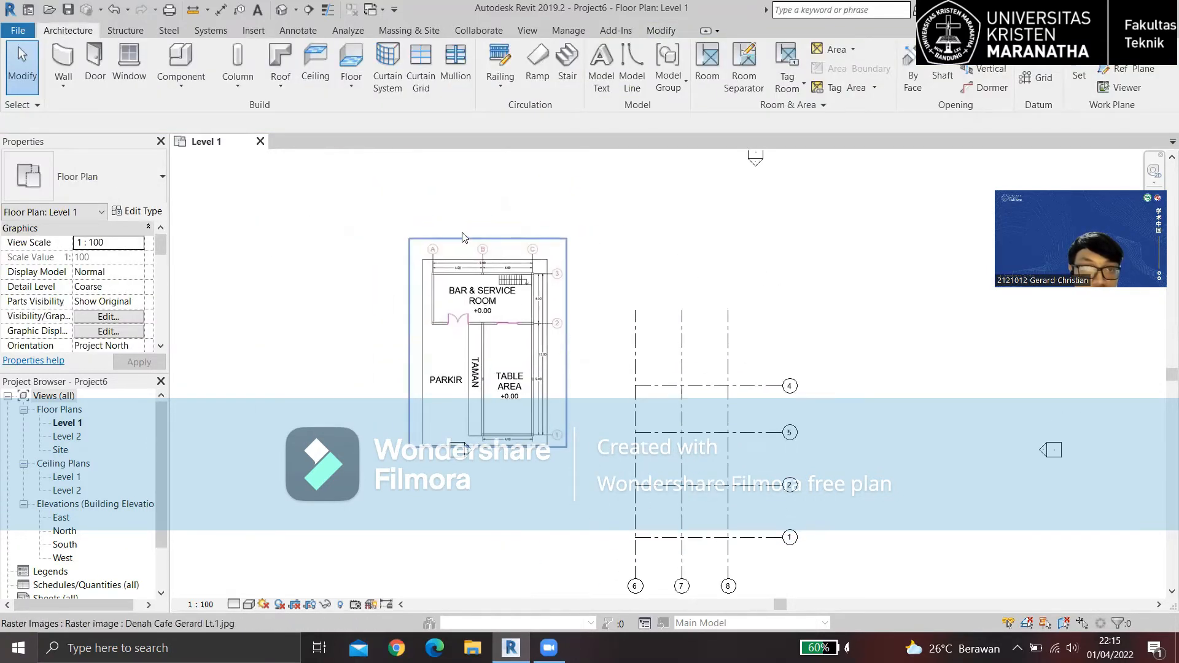
scroll(446, 238, "down", 1)
scroll(459, 255, "down", 2)
scroll(594, 540, "up", 2)
Show the grid bubble at the upper end of vertical grid 6.
left_click(557, 520)
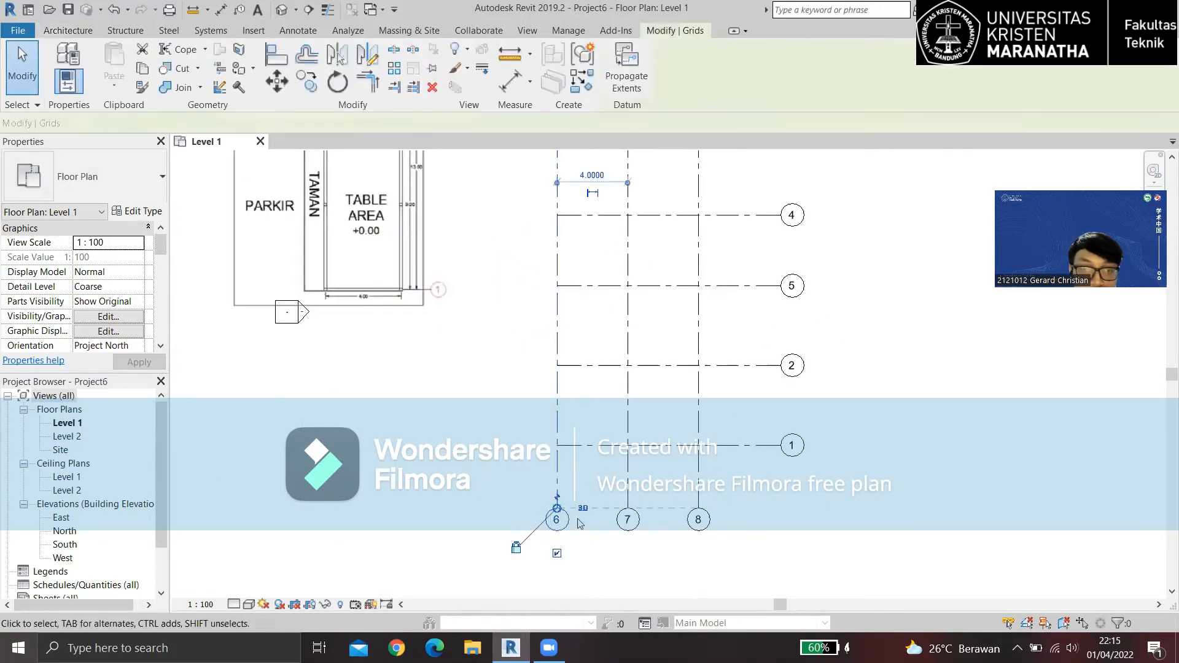
scroll(577, 549, "up", 2)
scroll(522, 540, "down", 1)
middle_click_drag(592, 178, 618, 419)
middle_click_drag(582, 223, 587, 293)
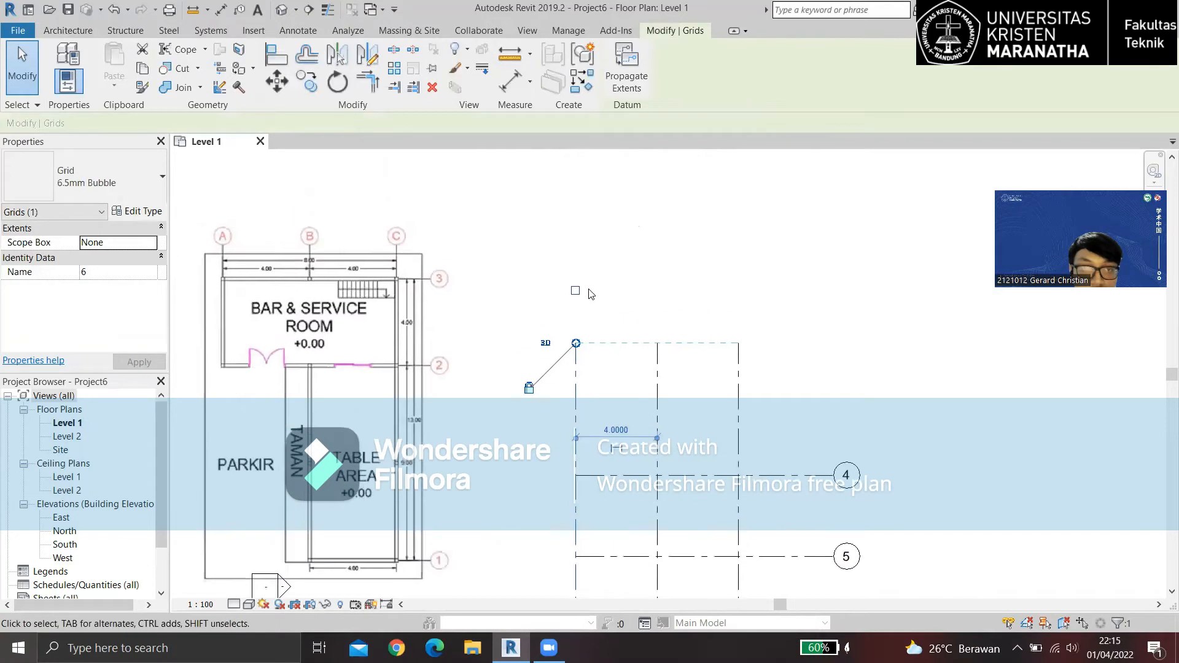
scroll(588, 290, "up", 1)
scroll(495, 211, "down", 4)
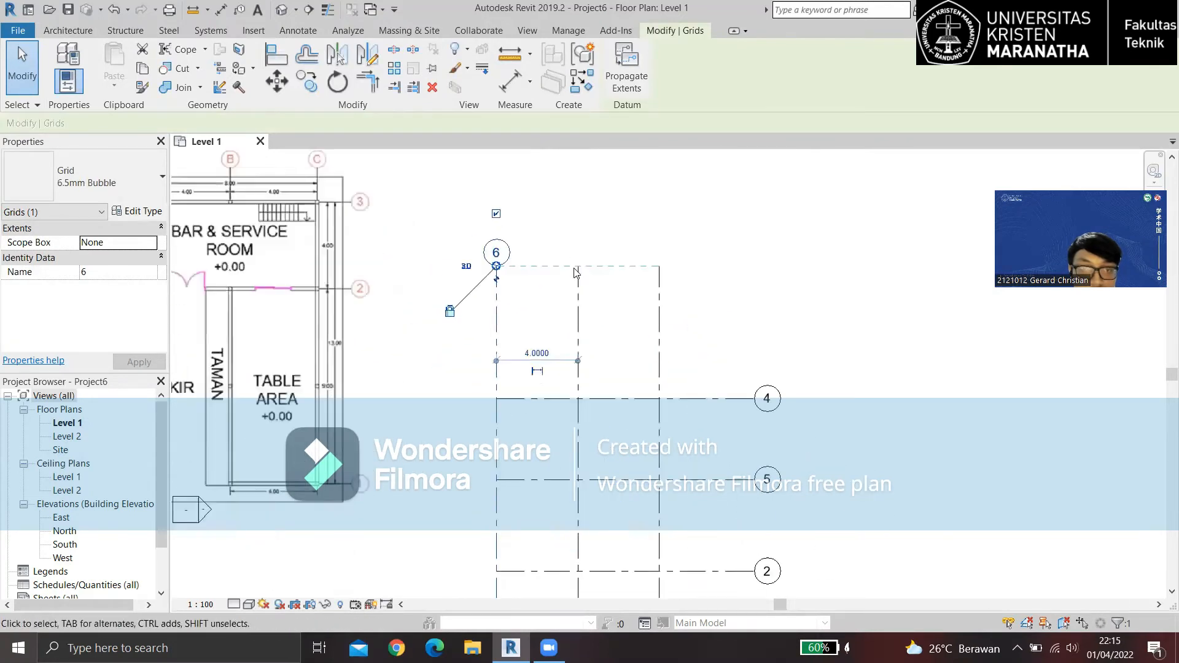
Hide the grid bubbles at the lower ends of vertical grids 6, 7 and 8.
scroll(491, 571, "up", 1)
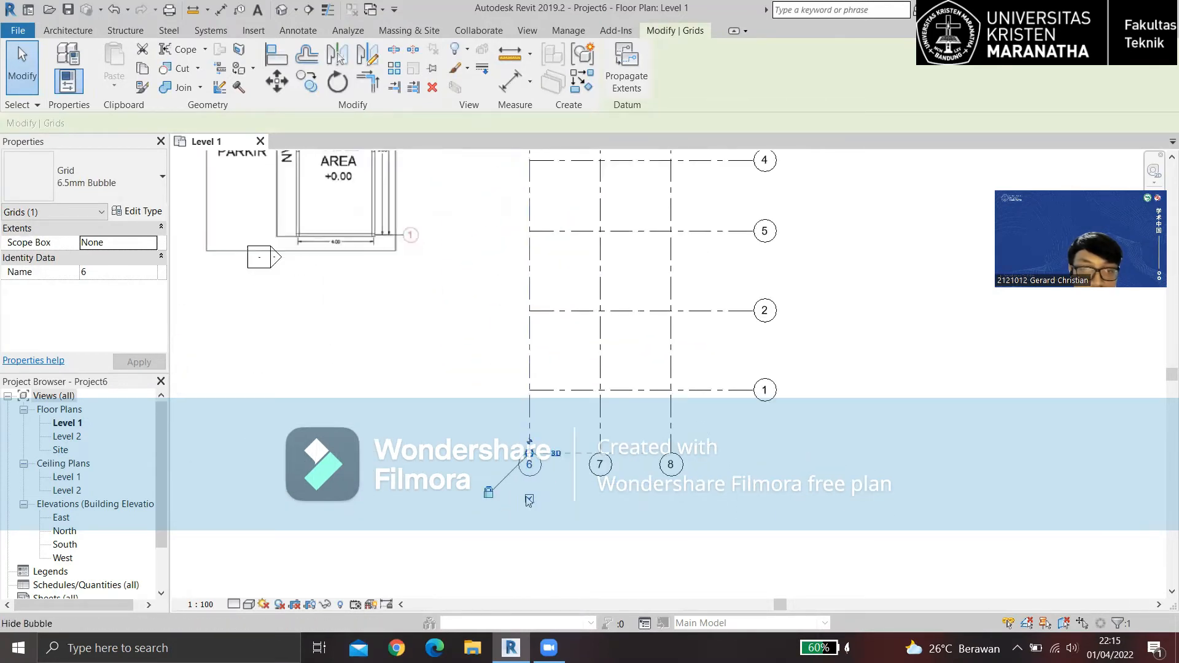
left_click(602, 422)
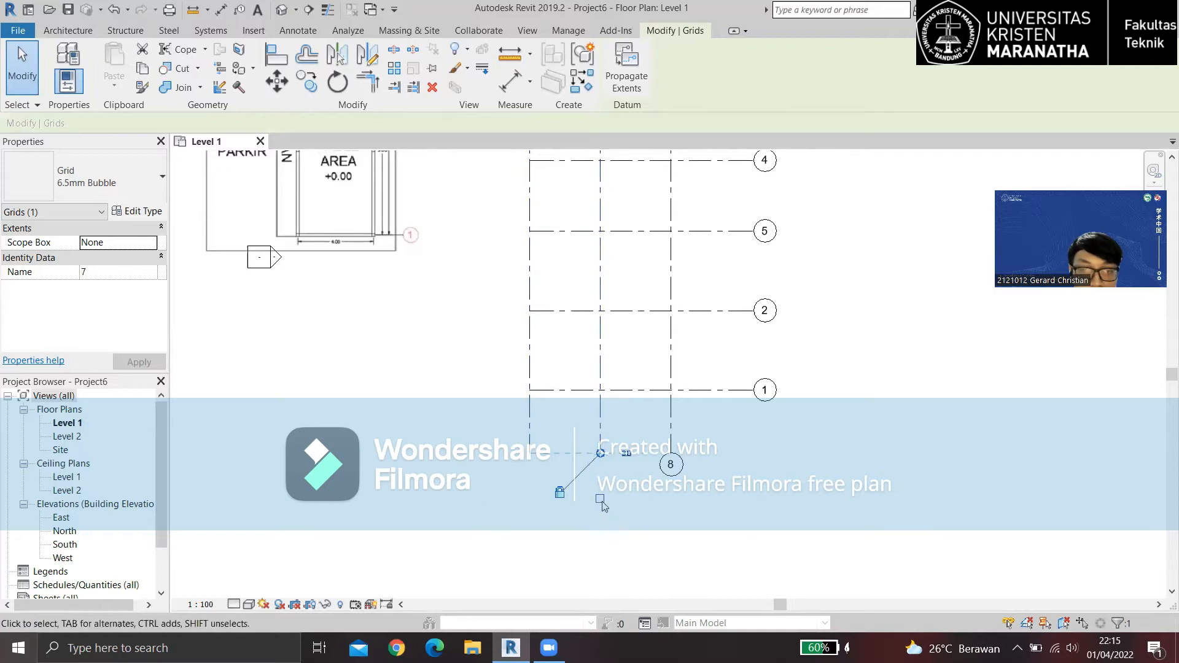
left_click(670, 466)
left_click(671, 501)
scroll(676, 522, "down", 2)
scroll(605, 347, "up", 2)
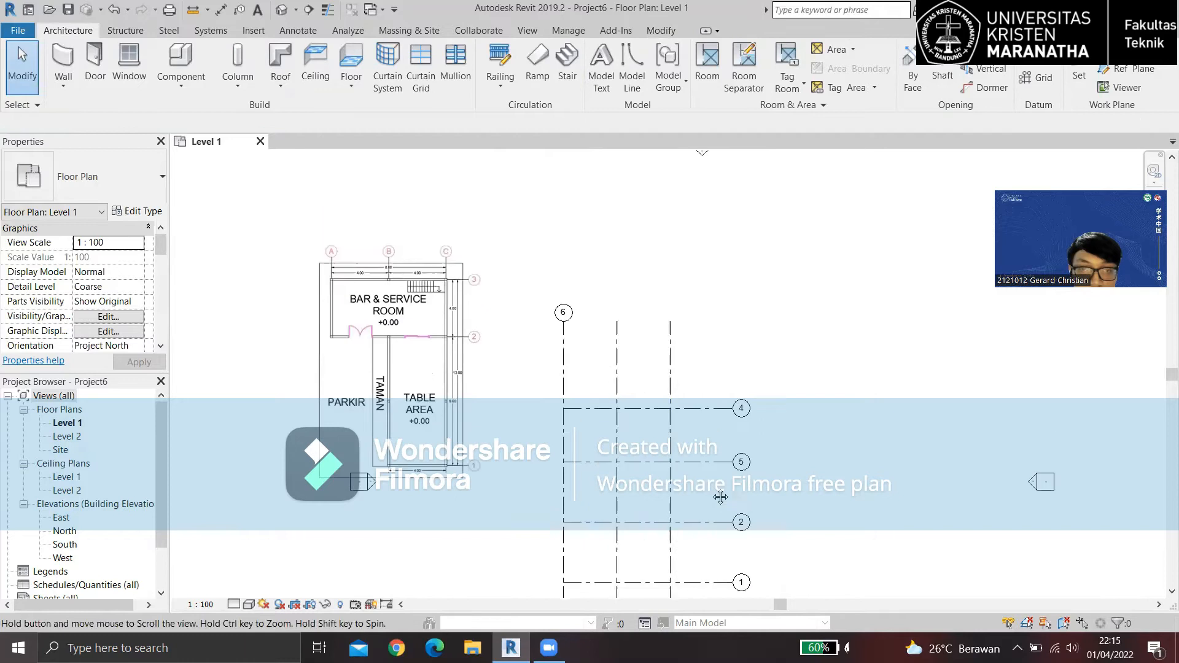
Show the grid bubbles at the upper ends of vertical grids 7 and 8.
left_click(539, 355)
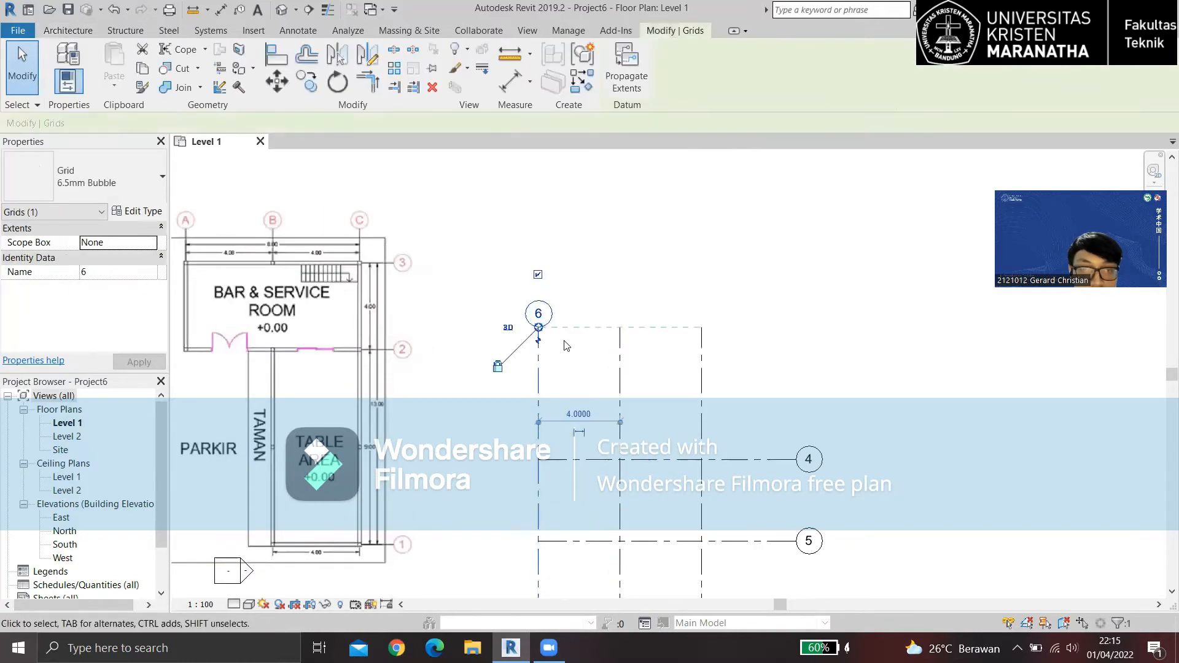
left_click(620, 373)
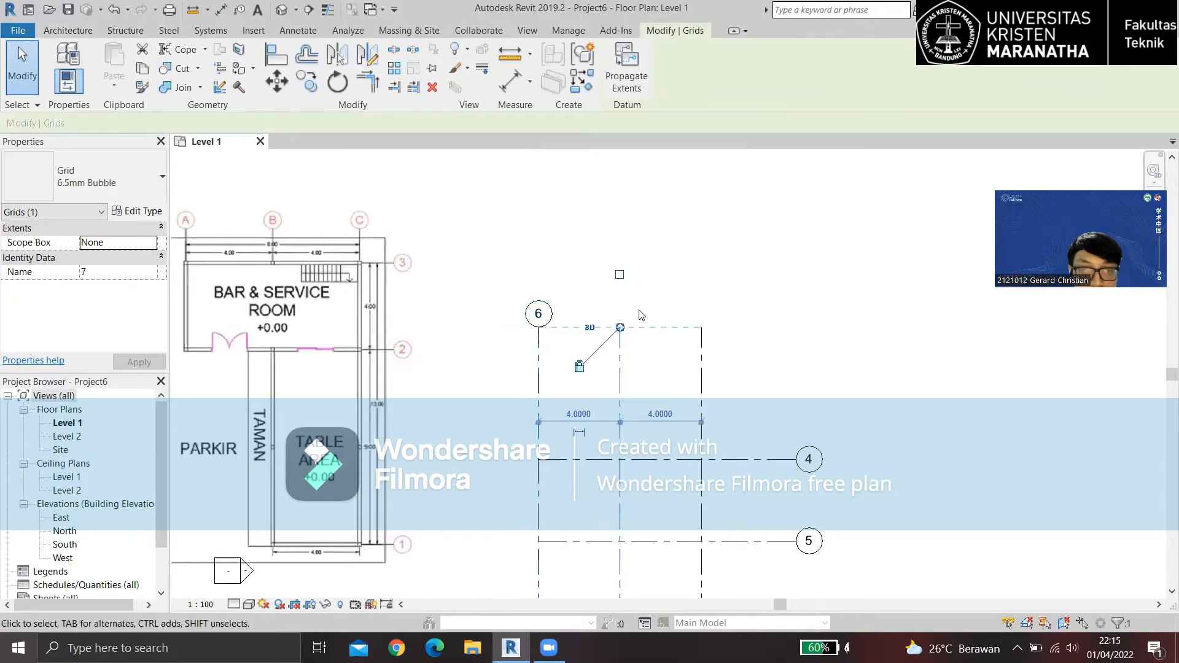
left_click(701, 376)
left_click(532, 367)
Shorten the aligned upper ends of vertical grids 6, 7 and 8 so their bubbles sit closer to horizontal grid 4.
left_click(539, 369)
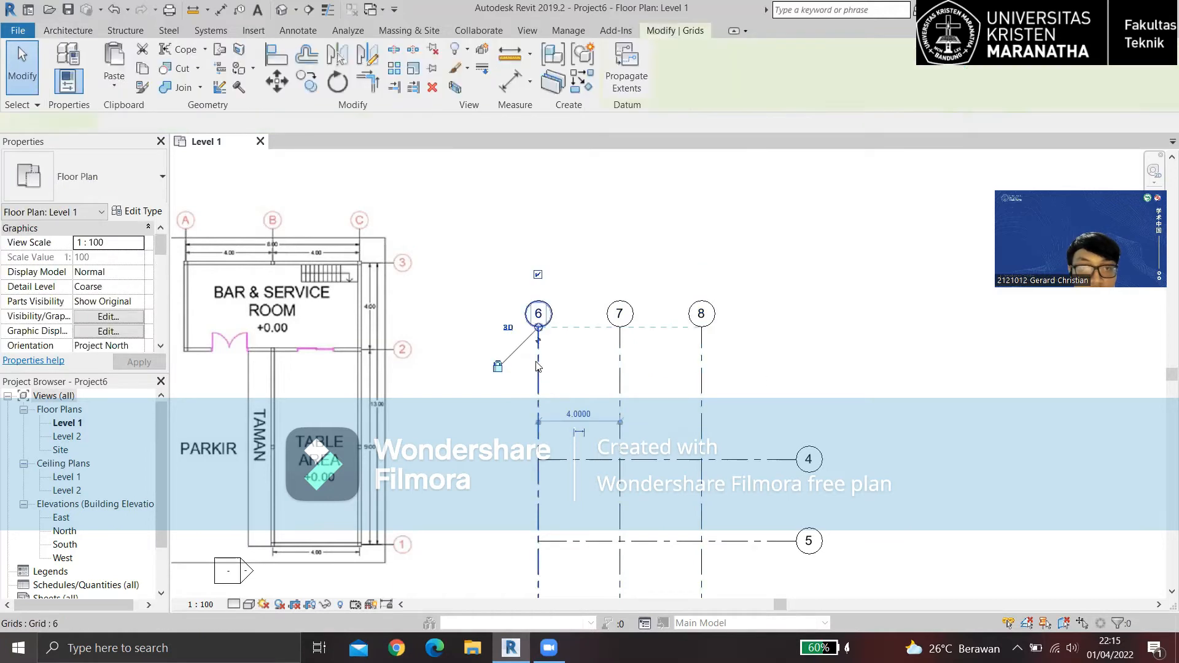
left_click_drag(539, 329, 539, 407)
left_click(945, 426)
middle_click_drag(940, 448, 866, 329)
scroll(866, 330, "down", 1)
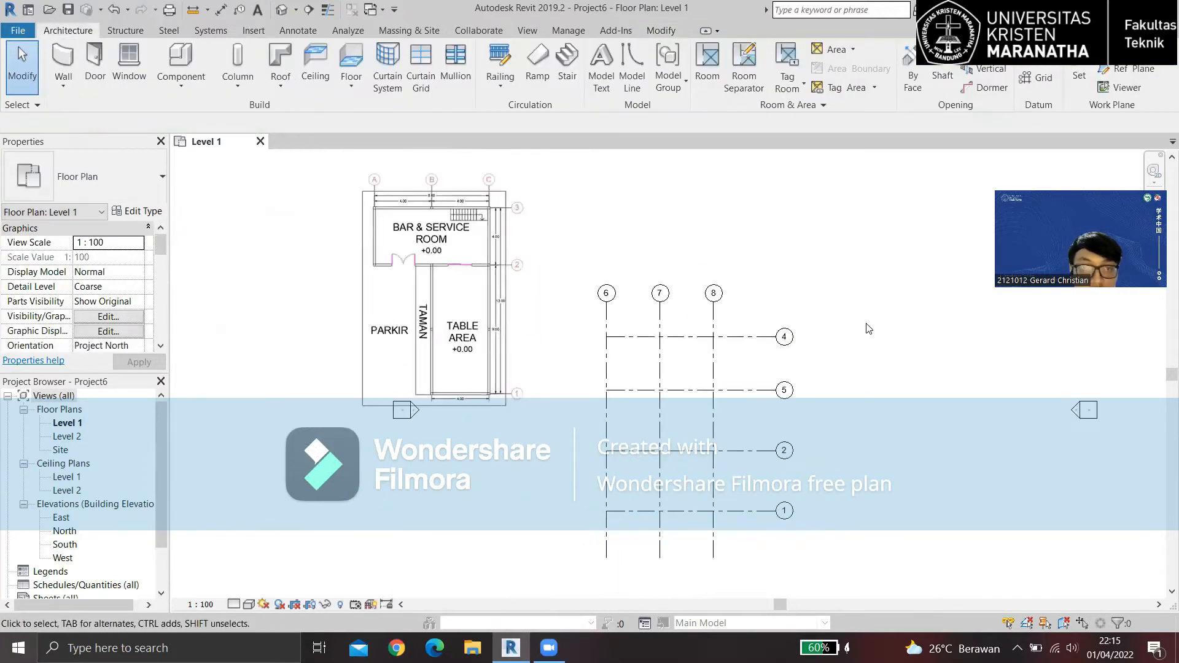
Rename vertical grid 6 as A to match the grid labels on the cafe plan image.
middle_click_drag(672, 374, 691, 399)
scroll(369, 209, "up", 3)
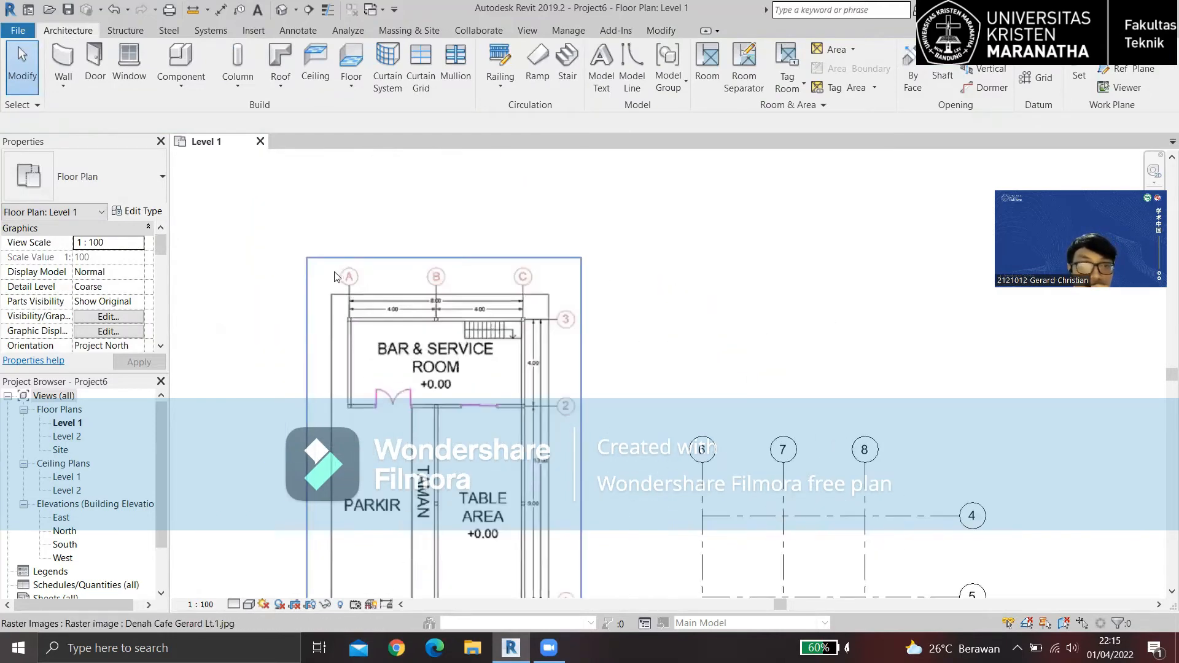
middle_click_drag(789, 322, 371, 246)
scroll(371, 246, "down", 3)
middle_click_drag(621, 410, 790, 413)
scroll(589, 379, "up", 1)
scroll(791, 413, "up", 1)
scroll(623, 386, "up", 1)
double_click(623, 384)
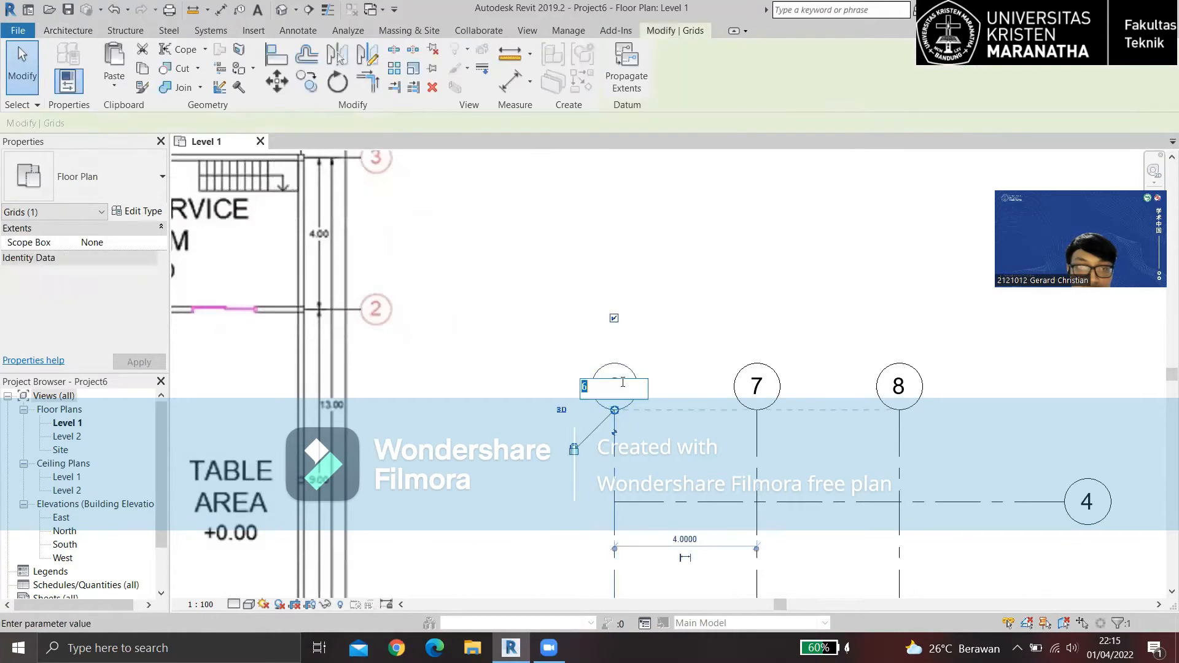
key("Caps_Lock")
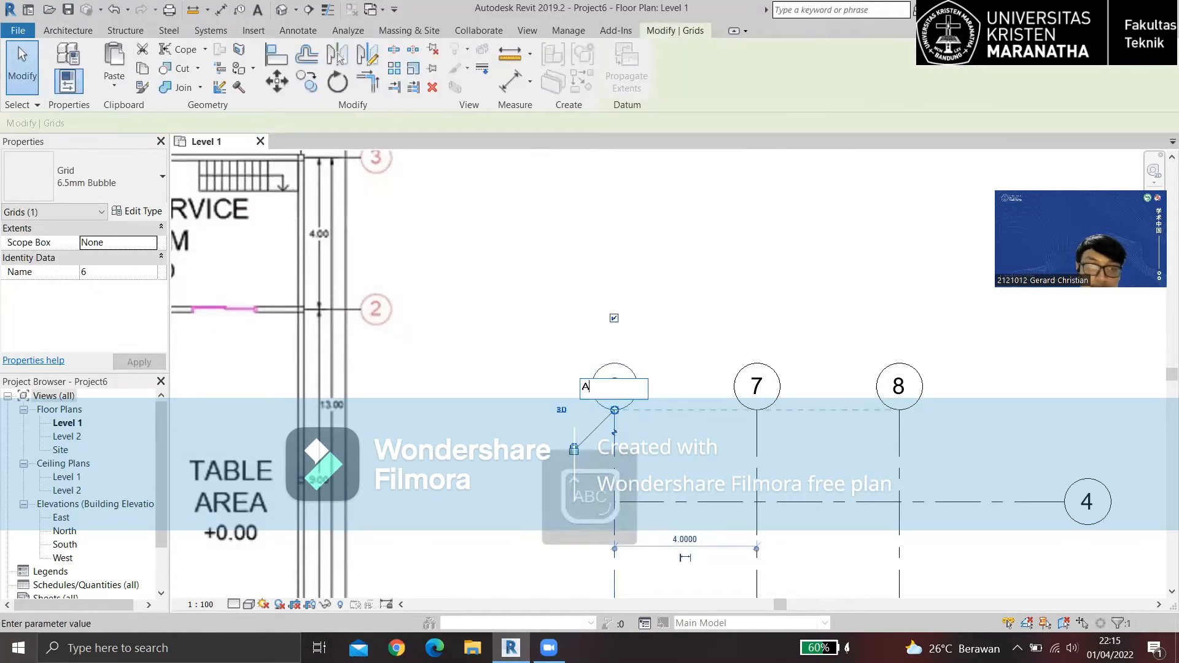
type("A")
key("Return")
Rename vertical grid 7 as B and vertical grid 8 as C.
double_click(768, 387)
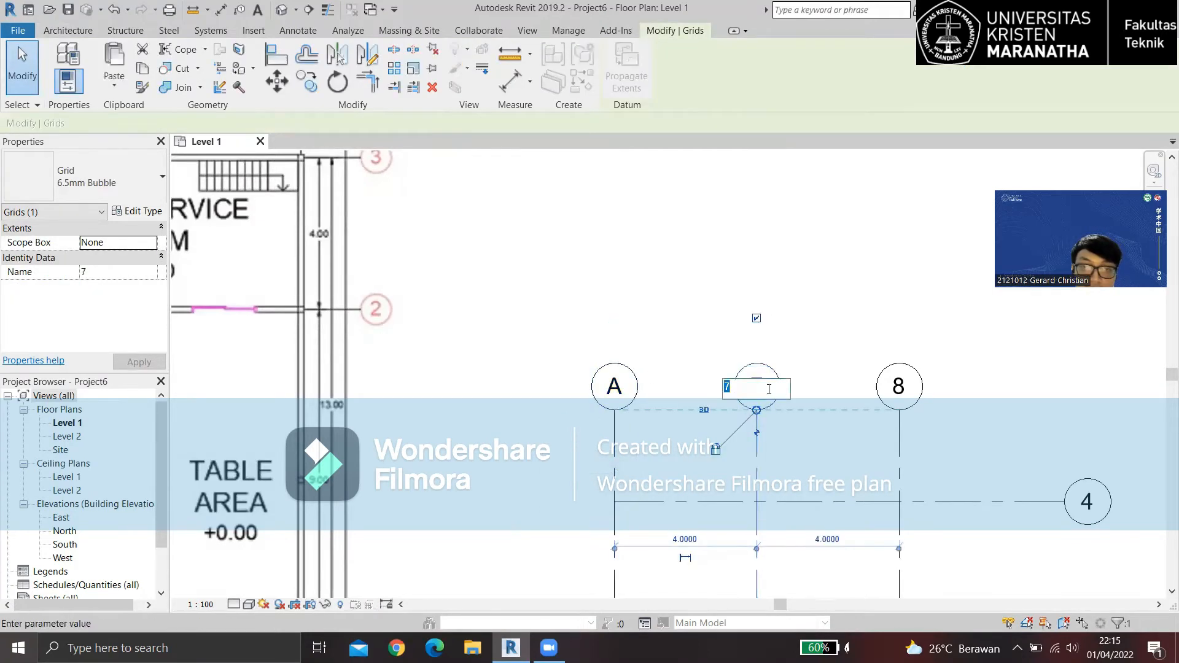
type("B")
key("Return")
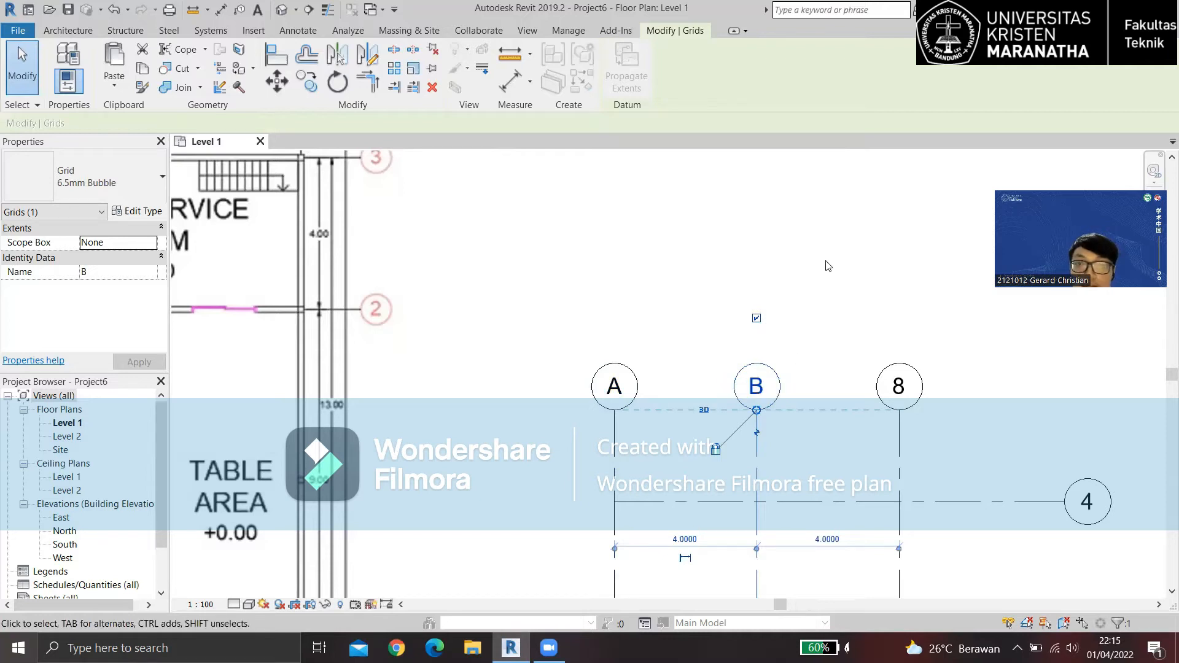
double_click(898, 386)
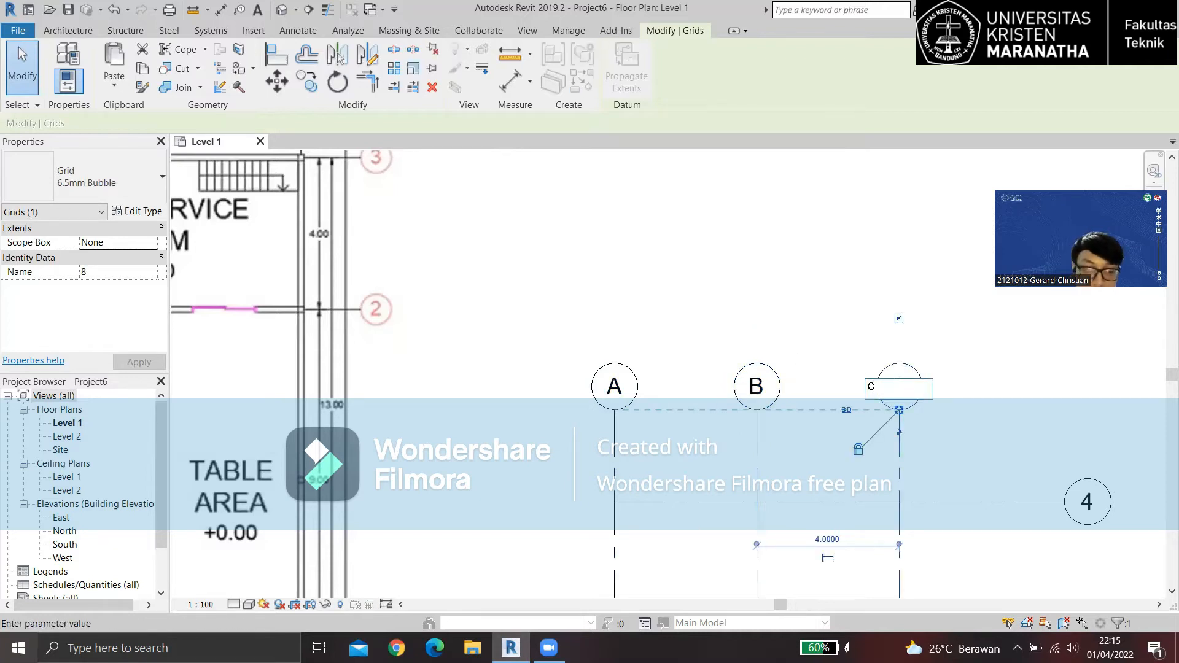
type("C")
key("Return")
key("Escape")
Compare the lettered vertical grids and the horizontal grids with those on the cafe plan image.
scroll(761, 289, "down", 4)
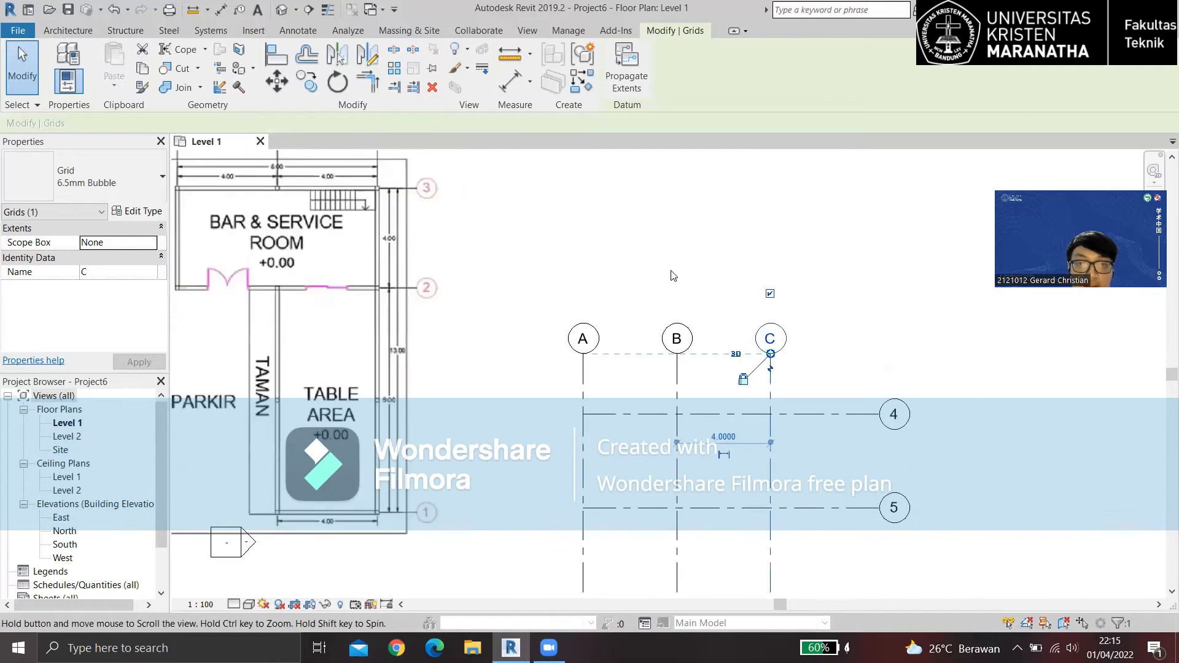
scroll(774, 386, "down", 2)
middle_click_drag(813, 437, 802, 297)
scroll(785, 468, "up", 2)
middle_click_drag(786, 470, 804, 520)
scroll(804, 521, "down", 3)
middle_click_drag(604, 282, 600, 347)
scroll(600, 347, "up", 5)
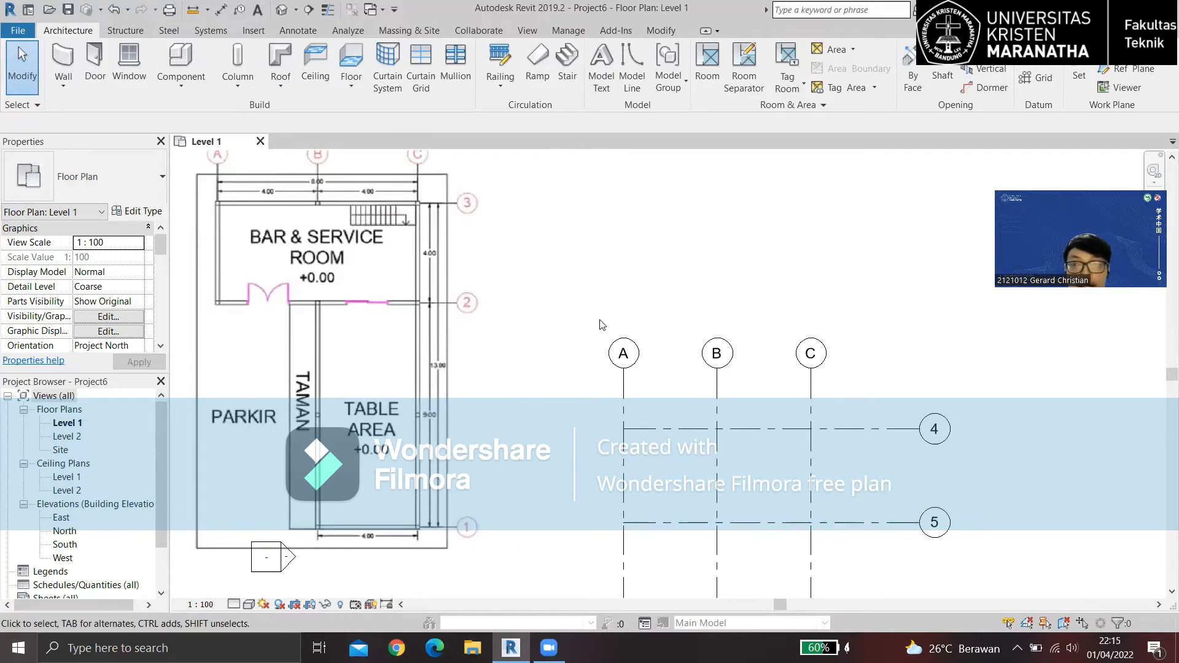
scroll(602, 324, "down", 1)
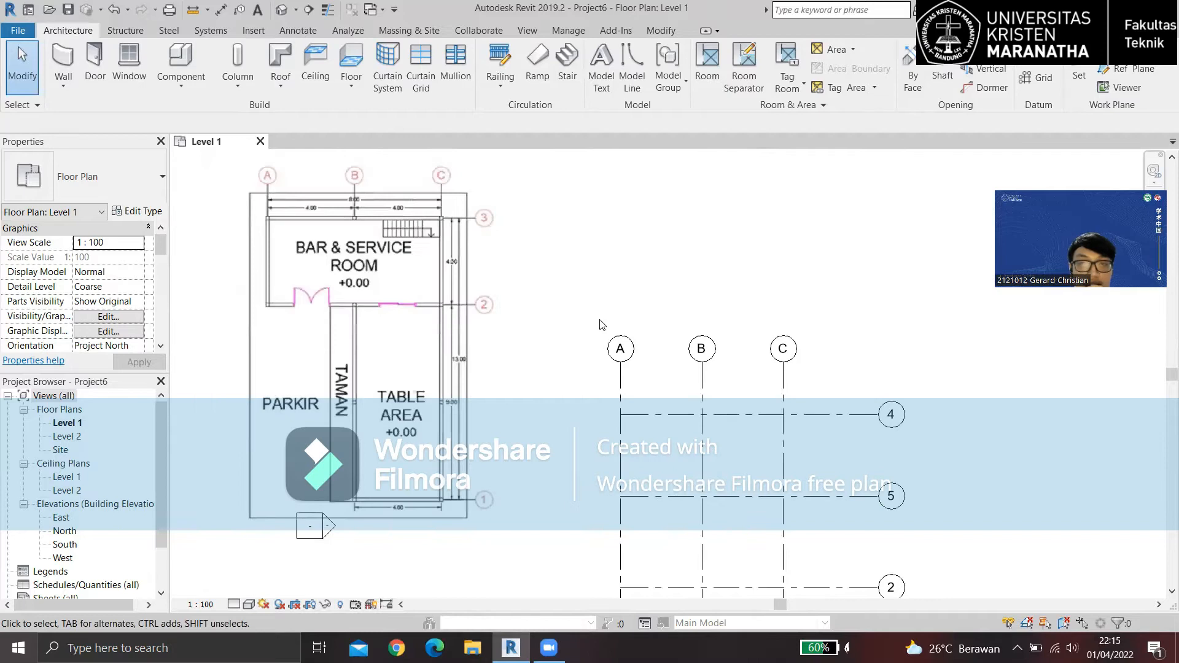
middle_click_drag(617, 289, 593, 292)
scroll(593, 292, "down", 1)
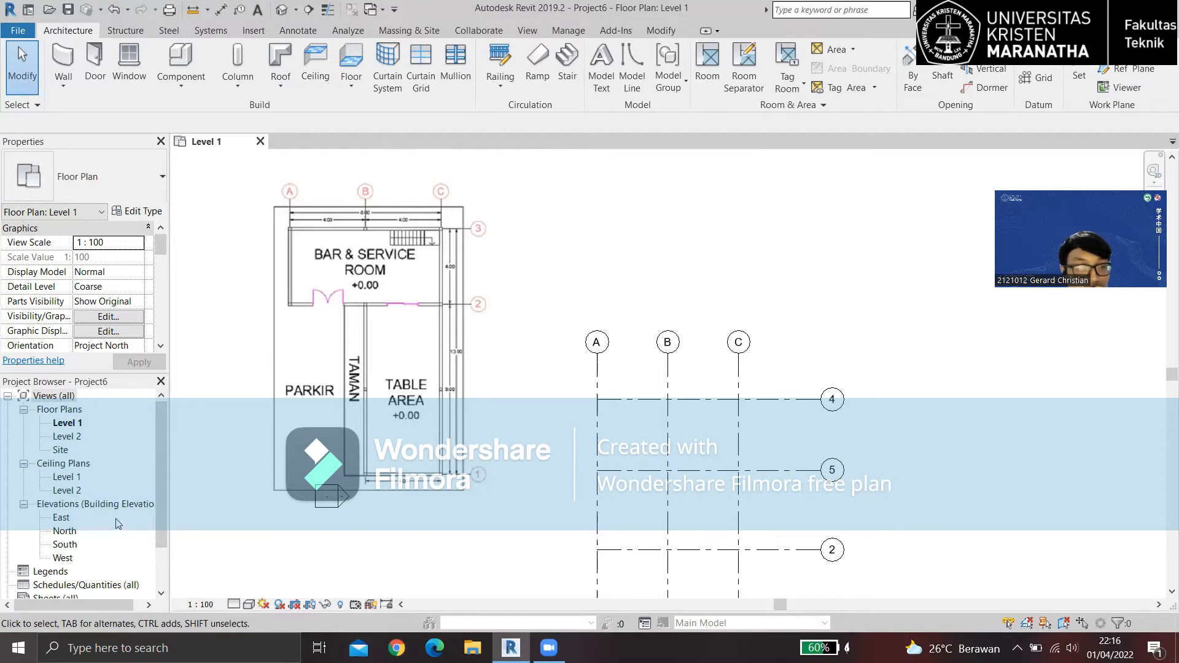
Open the East elevation view and examine its level lines and grids.
double_click(62, 518)
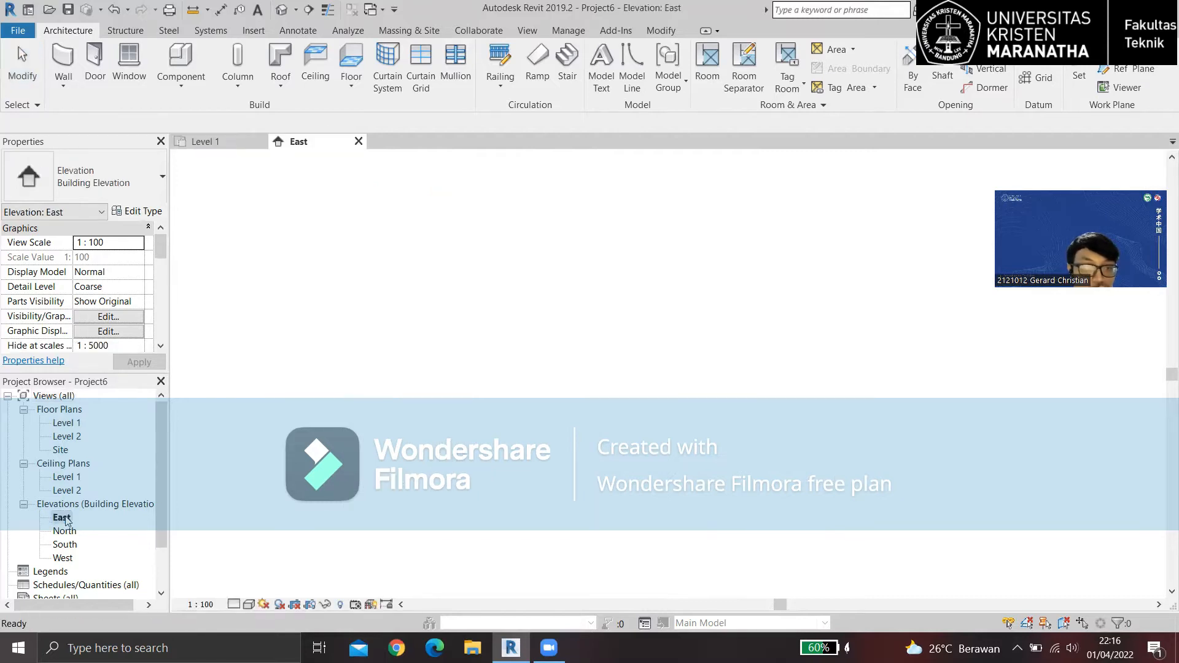
scroll(393, 430, "down", 2)
middle_click_drag(412, 424, 476, 439)
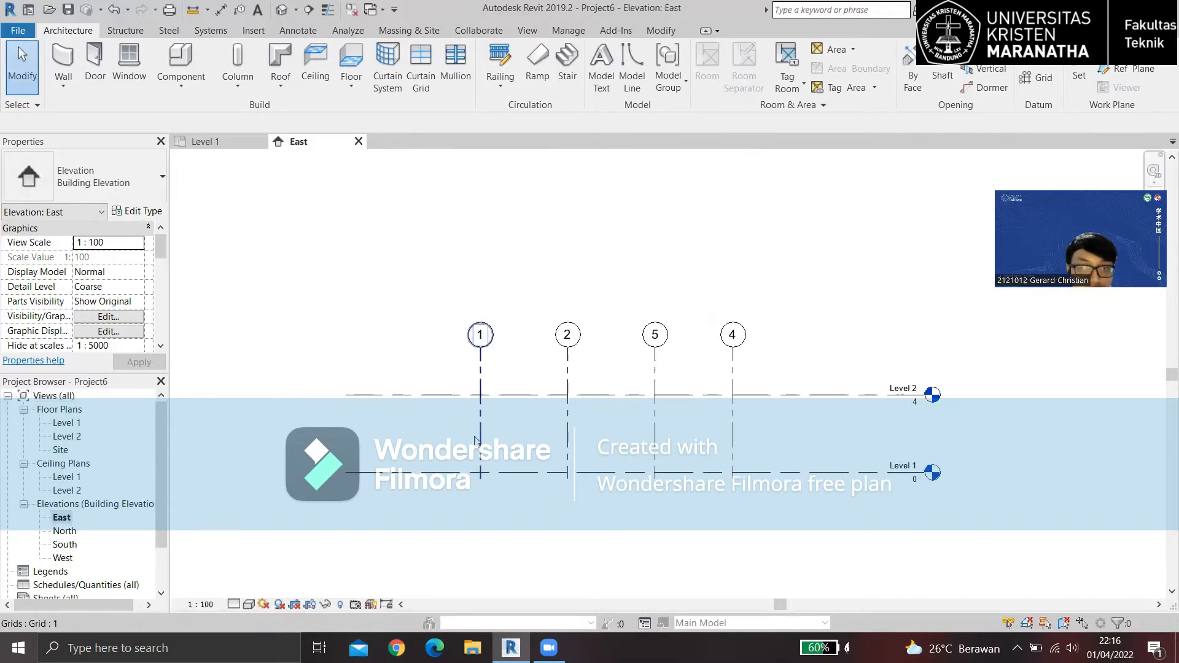
middle_click_drag(860, 435, 769, 430)
scroll(811, 479, "up", 4)
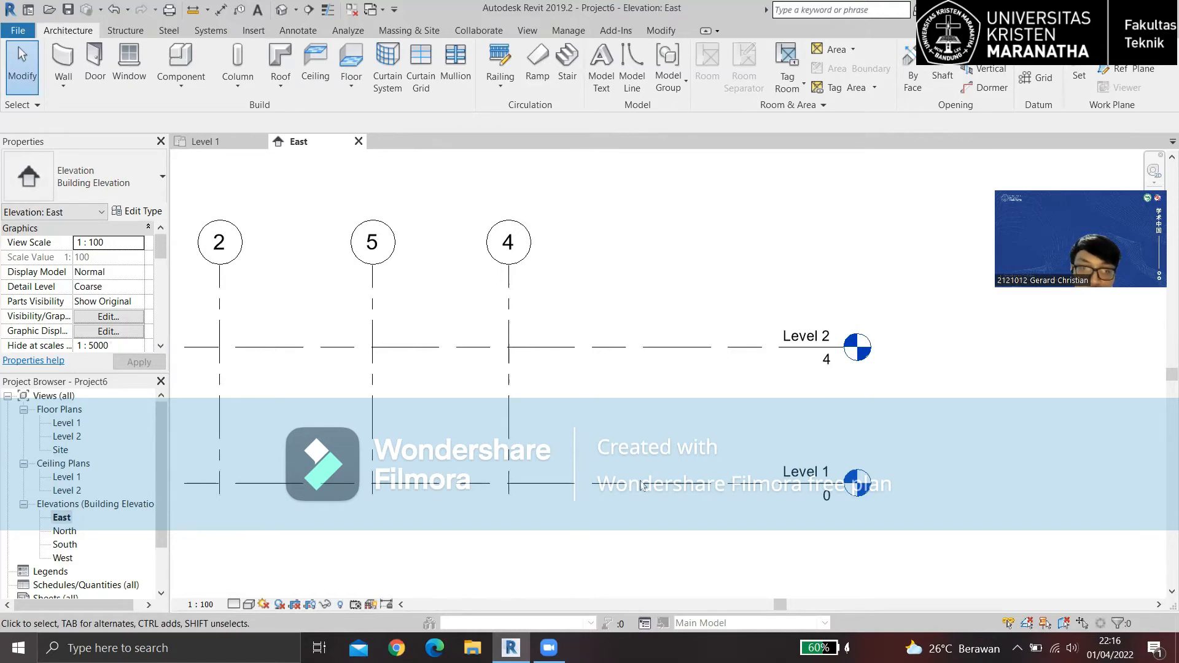
middle_click_drag(823, 435, 915, 445)
scroll(909, 368, "up", 2)
scroll(915, 370, "down", 4)
middle_click_drag(845, 426, 823, 478)
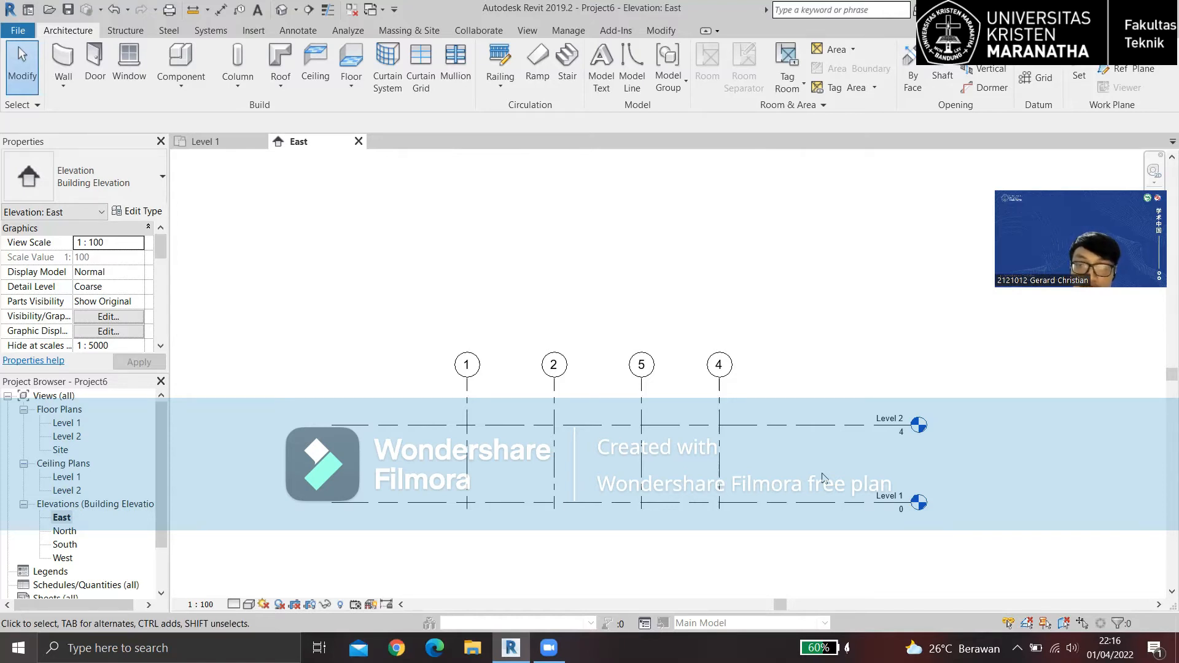
scroll(823, 478, "up", 1)
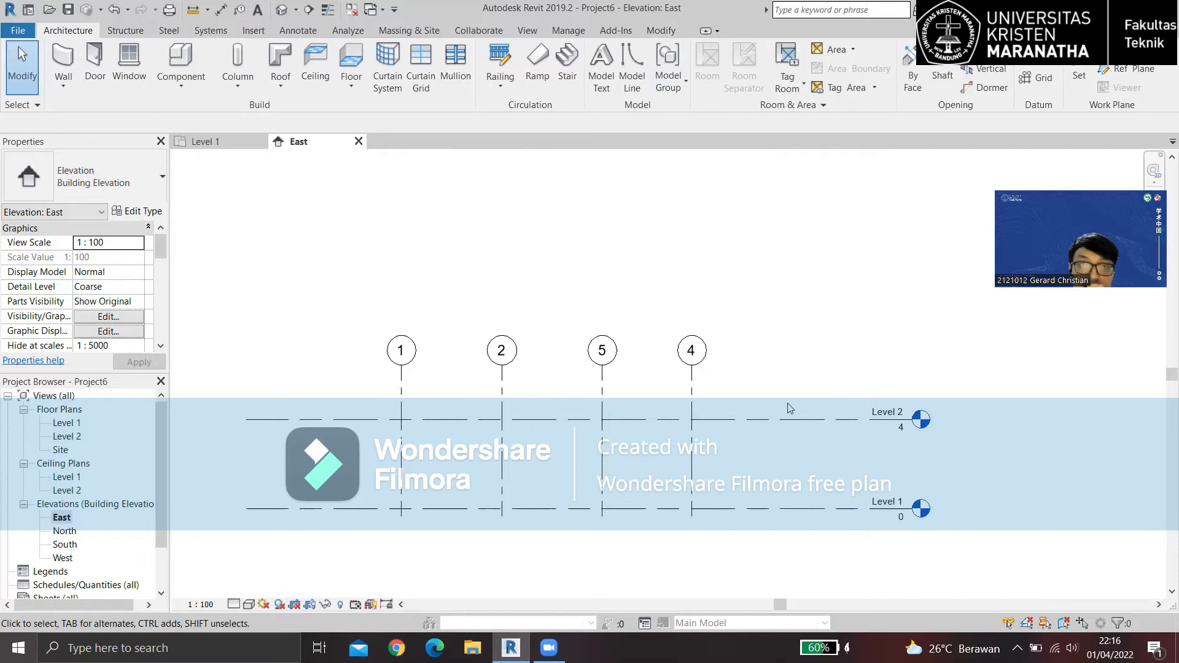
Copy Level 2 to the clipboard and paste it as a new level at elevation 8 m.
left_click(663, 30)
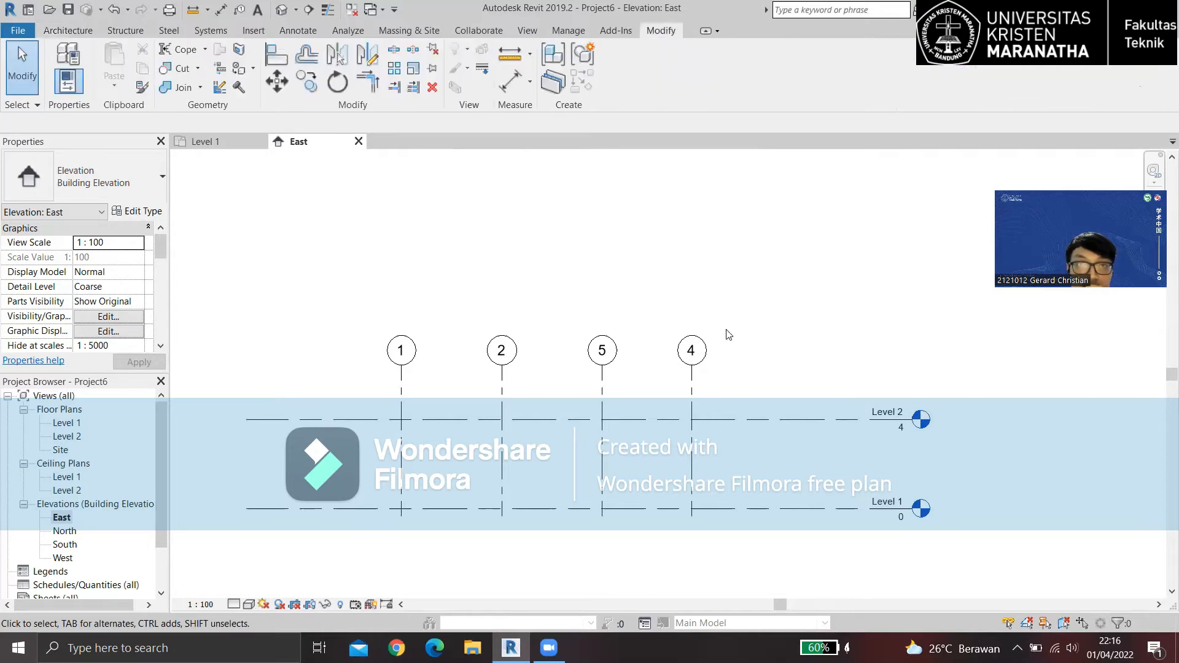
left_click(784, 428)
scroll(798, 320, "down", 1)
scroll(821, 323, "up", 1)
middle_click_drag(822, 323, 837, 346)
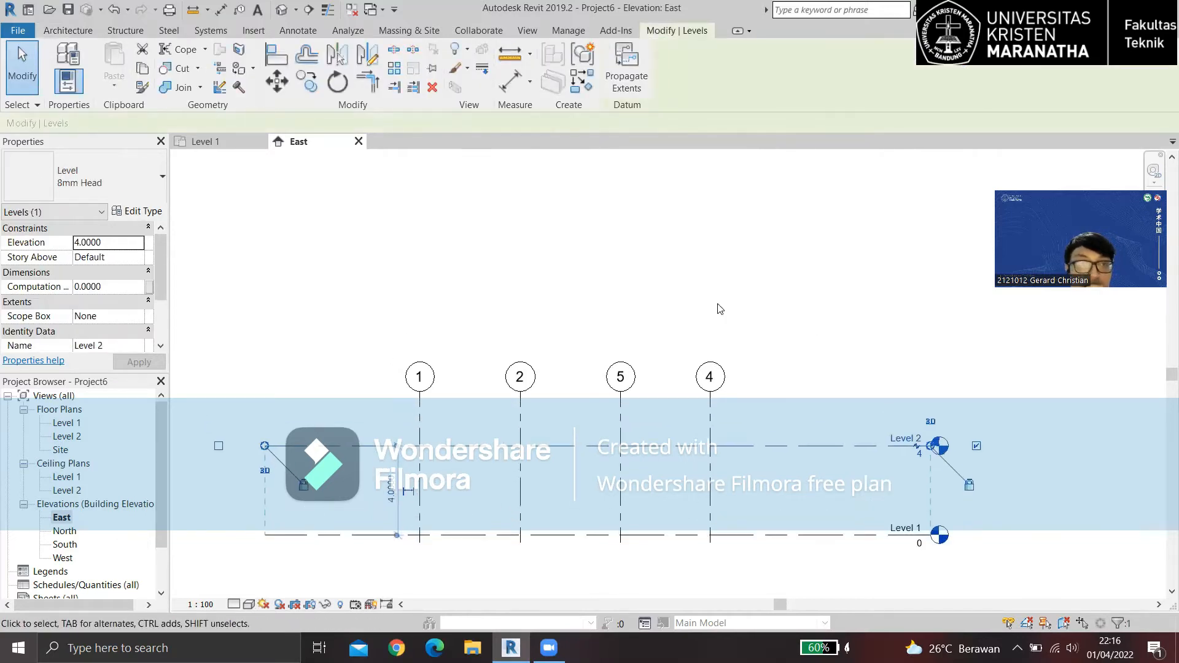
left_click(143, 69)
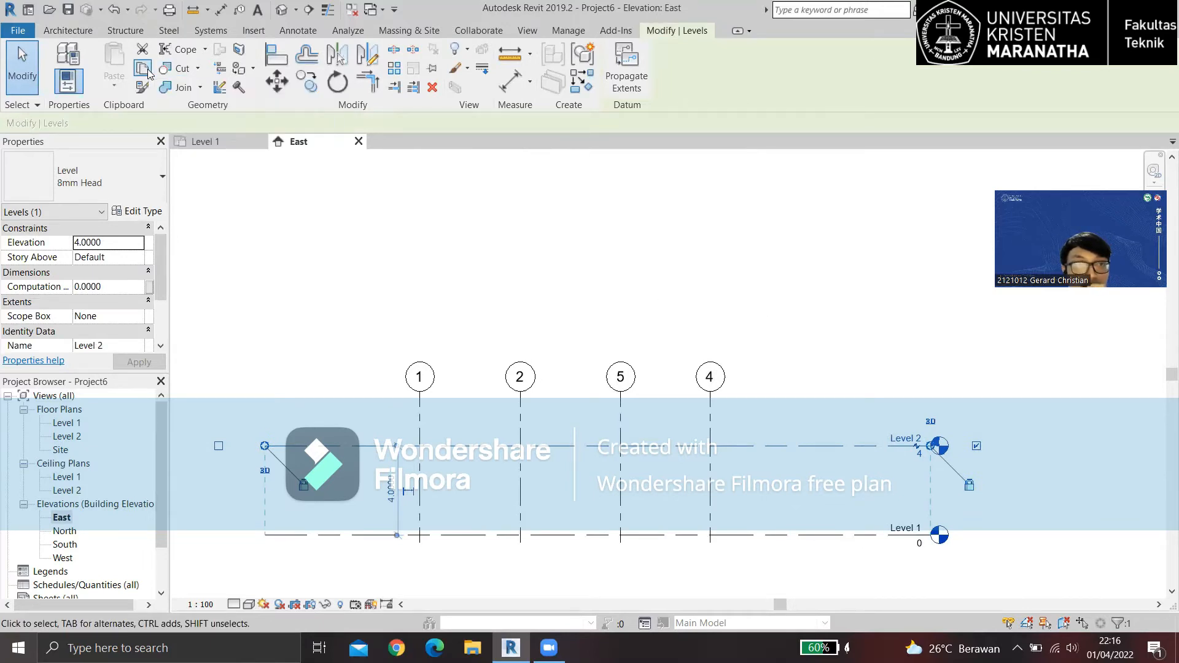
left_click(115, 62)
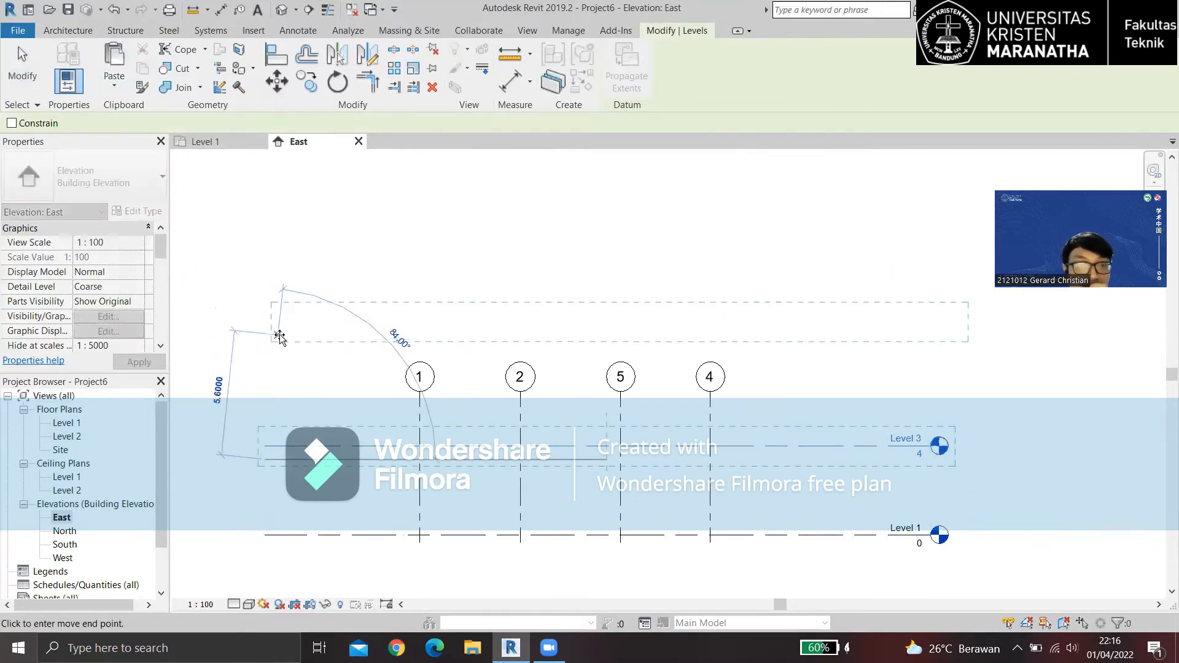
middle_click_drag(280, 339, 316, 342)
scroll(294, 362, "up", 1)
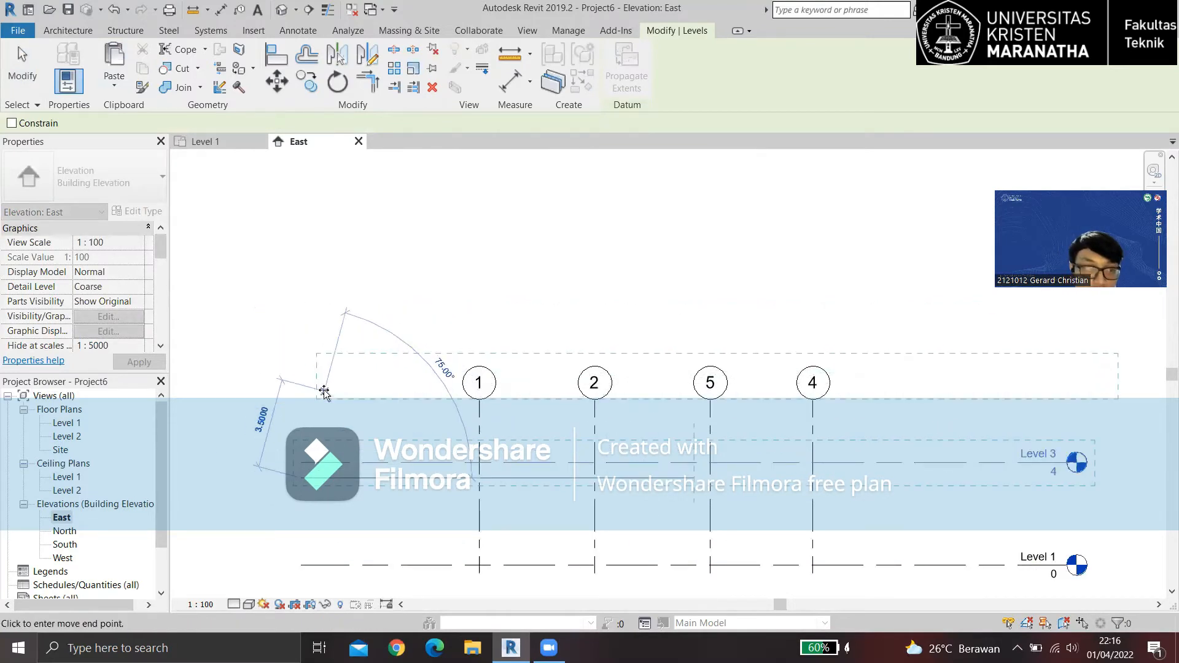
left_click(294, 380)
scroll(410, 323, "down", 1)
left_click(411, 323)
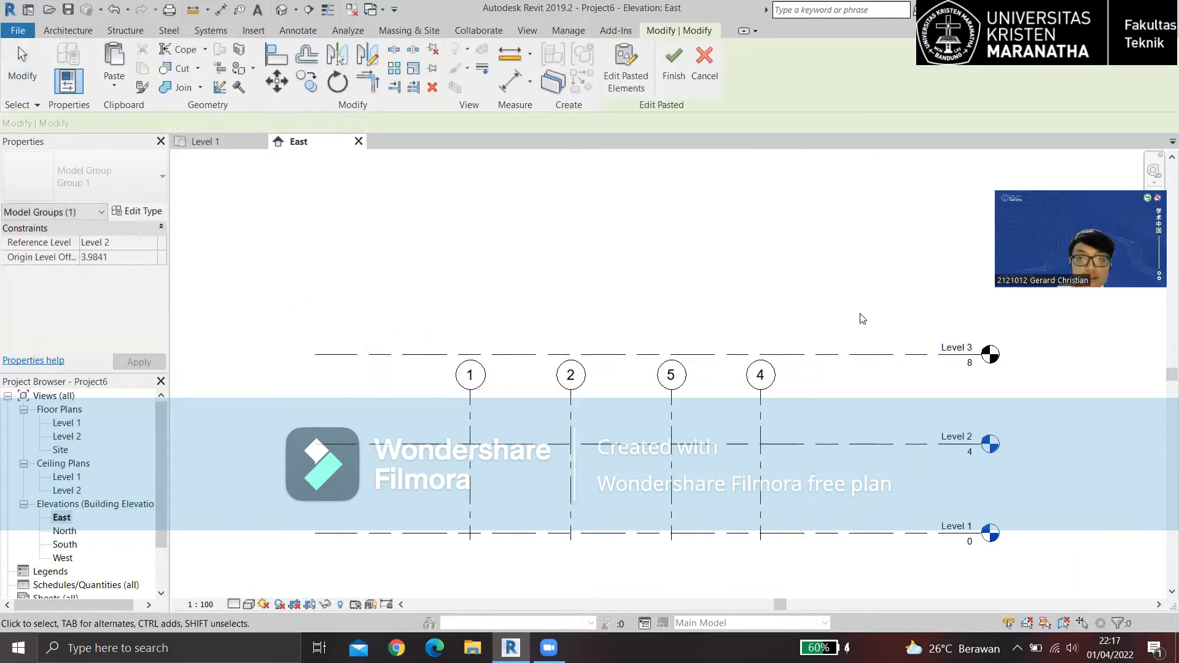
Examine the pasted Level 3 line and compare its level head with those of Levels 1 and 2.
middle_click_drag(972, 372, 903, 385)
middle_click_drag(789, 420, 765, 436)
scroll(882, 413, "up", 3)
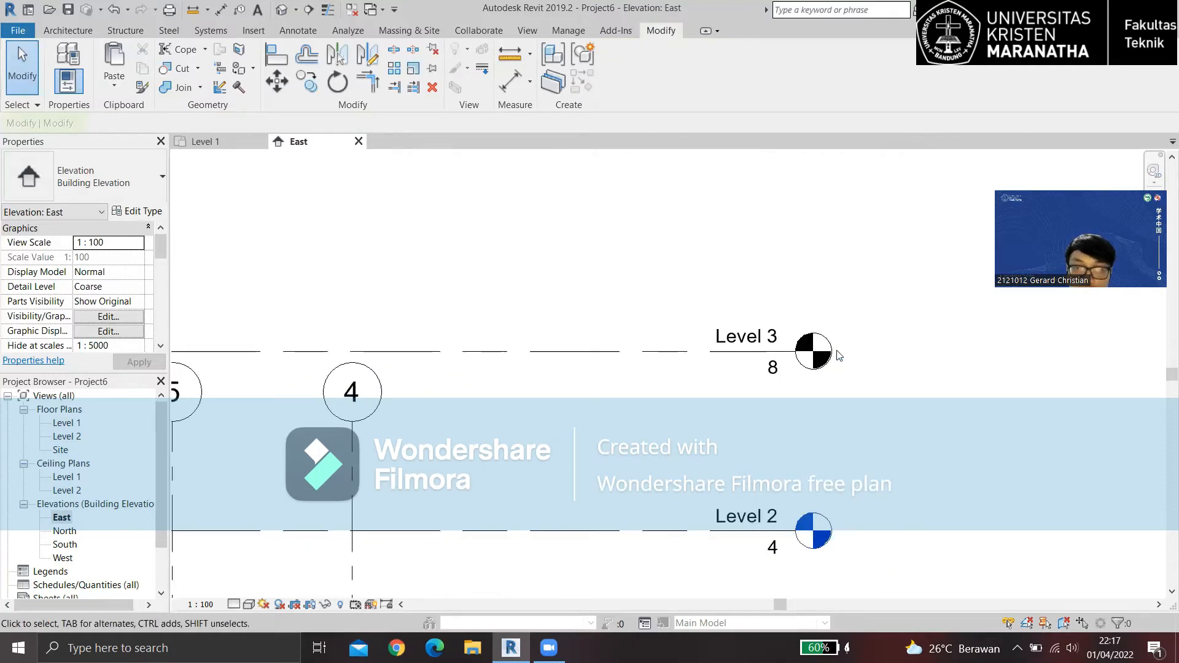
scroll(834, 357, "down", 1)
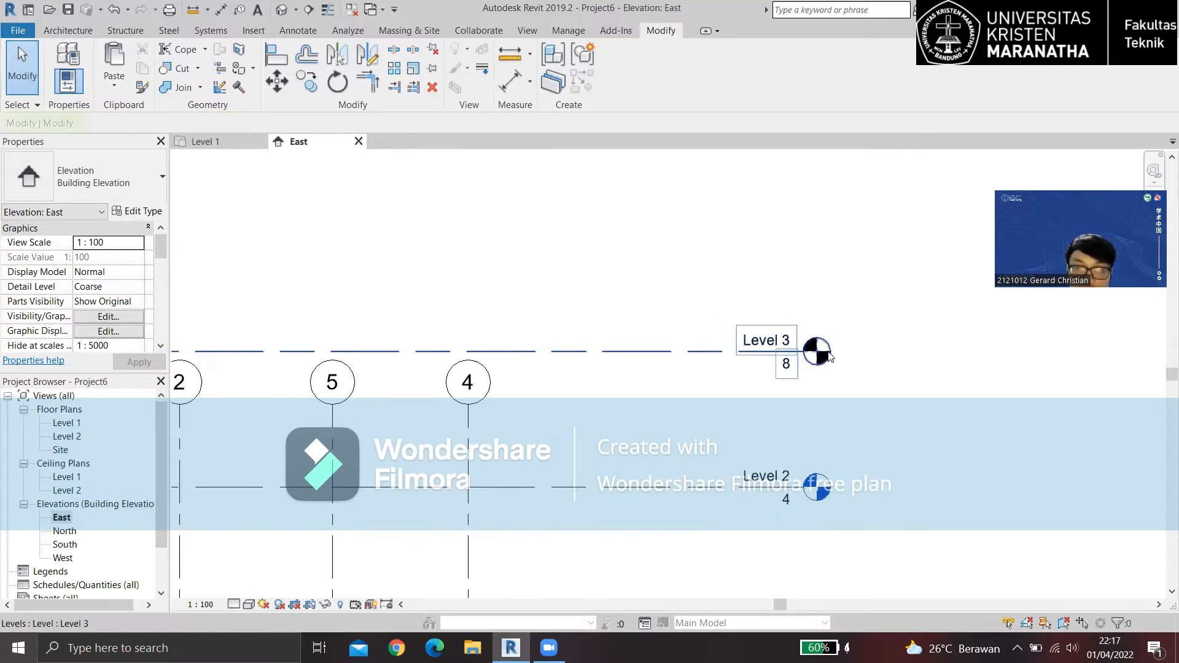
left_click(679, 351)
scroll(921, 414, "down", 1)
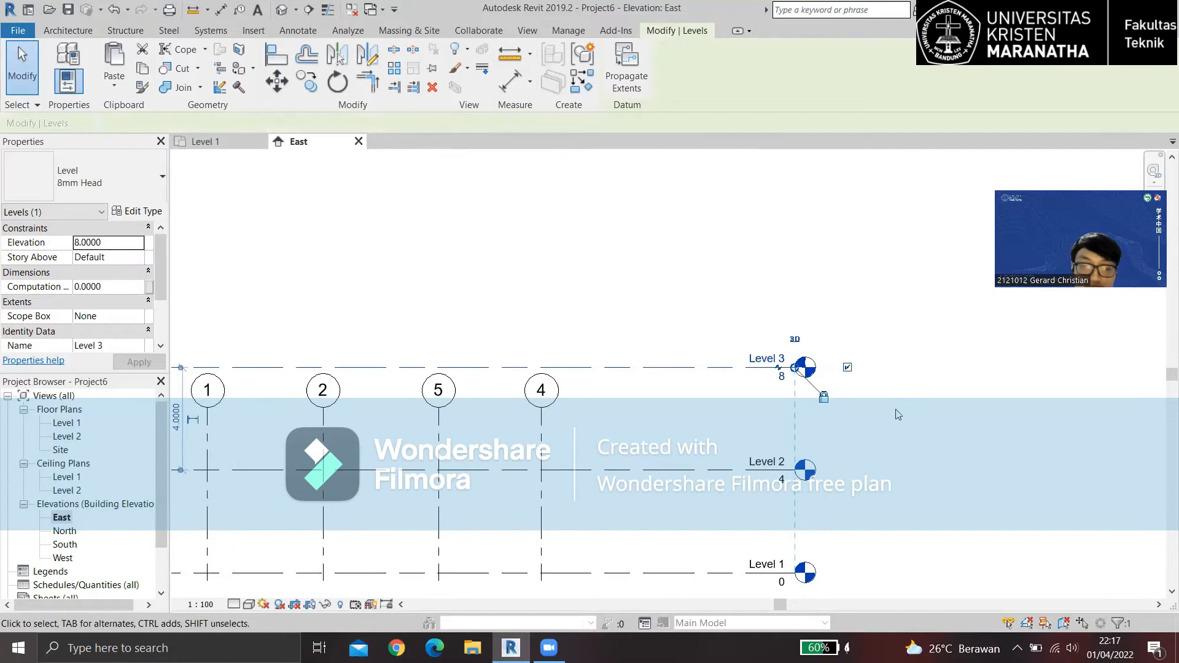
left_click(896, 415)
scroll(596, 333, "down", 2)
middle_click_drag(595, 333, 704, 361)
scroll(806, 400, "up", 1)
scroll(806, 404, "up", 1)
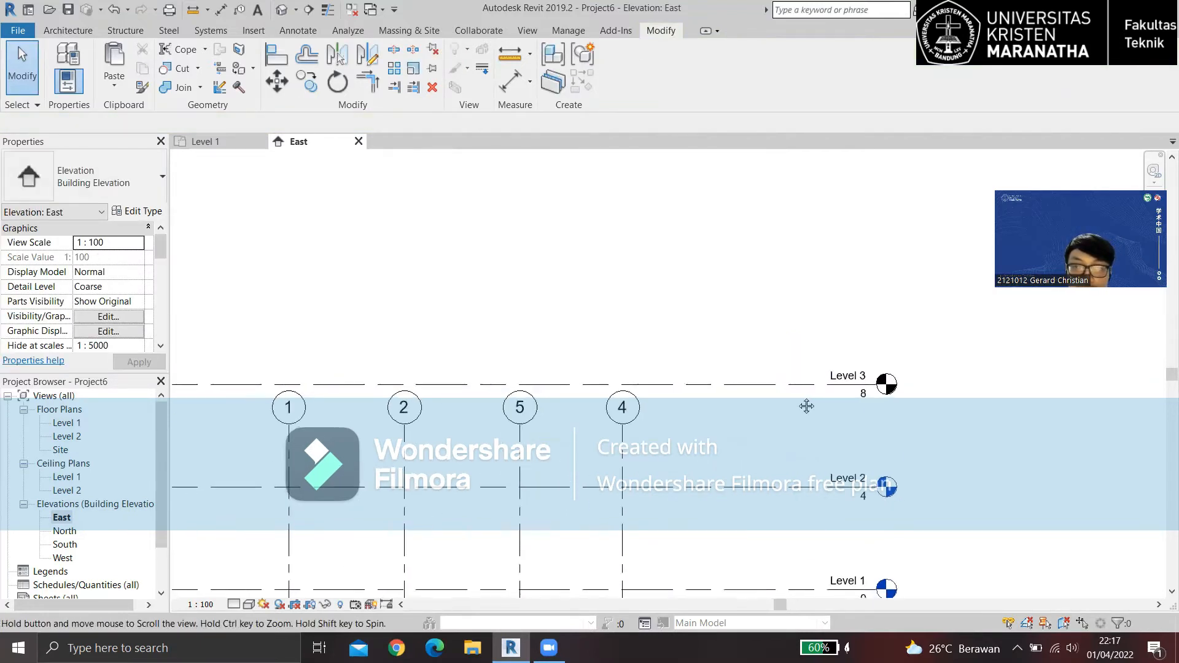
Create a floor plan view for Level 3, close it and return to the East elevation.
middle_click_drag(809, 403, 769, 403)
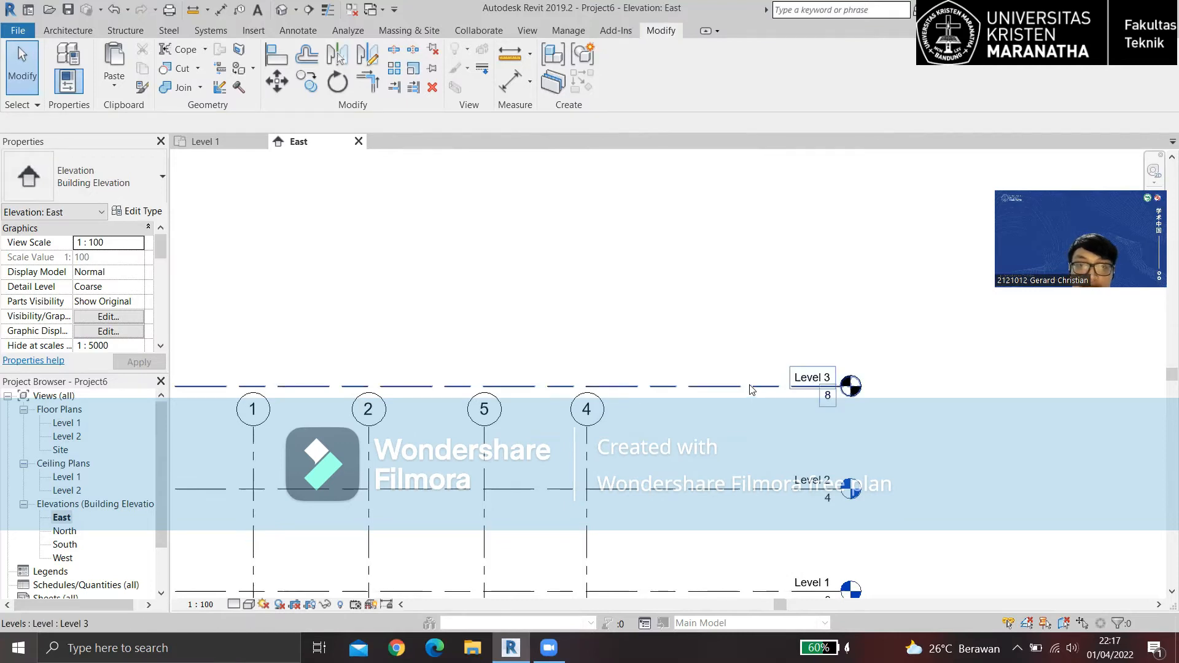
left_click(748, 389)
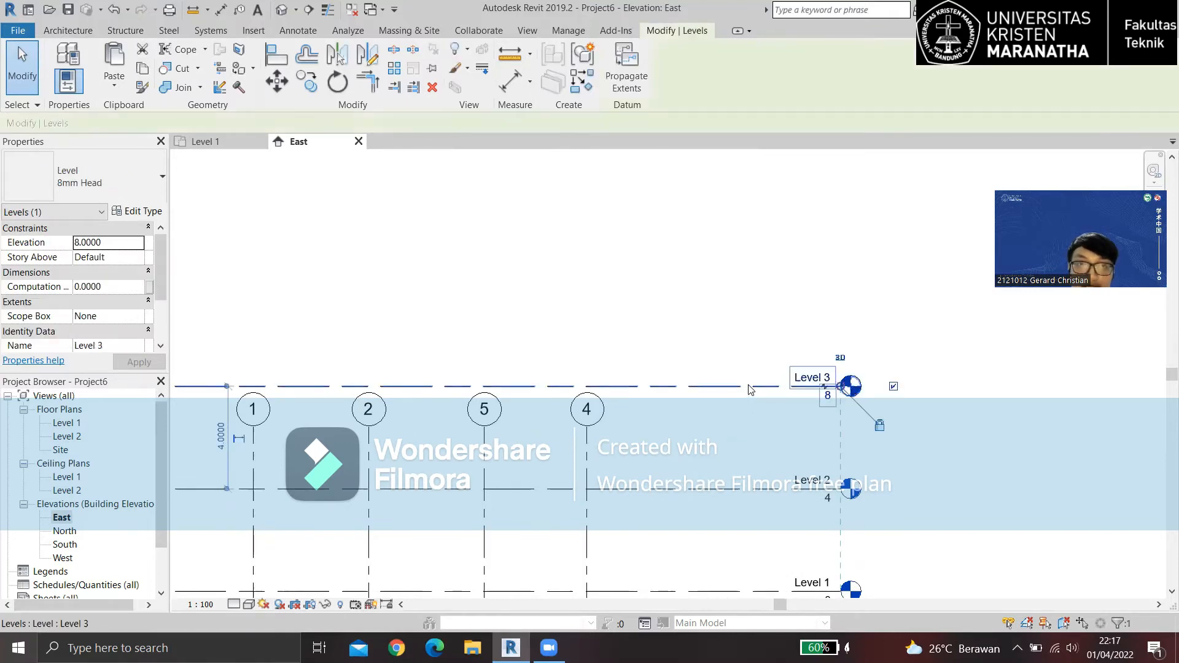
left_click(533, 32)
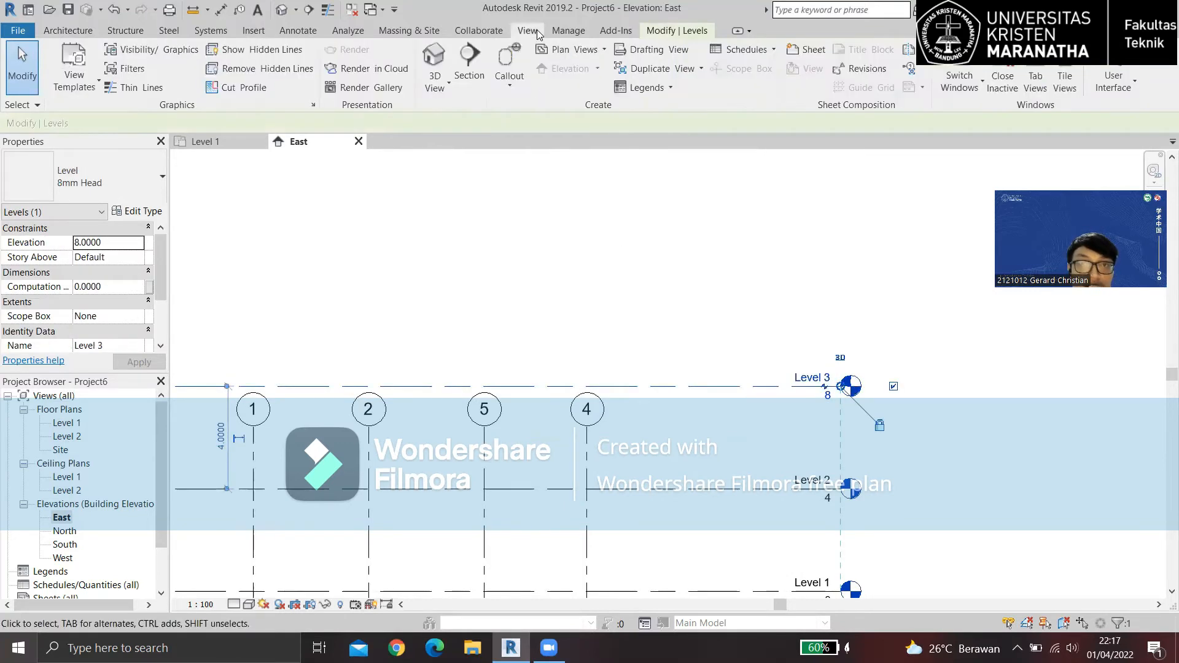
left_click(576, 50)
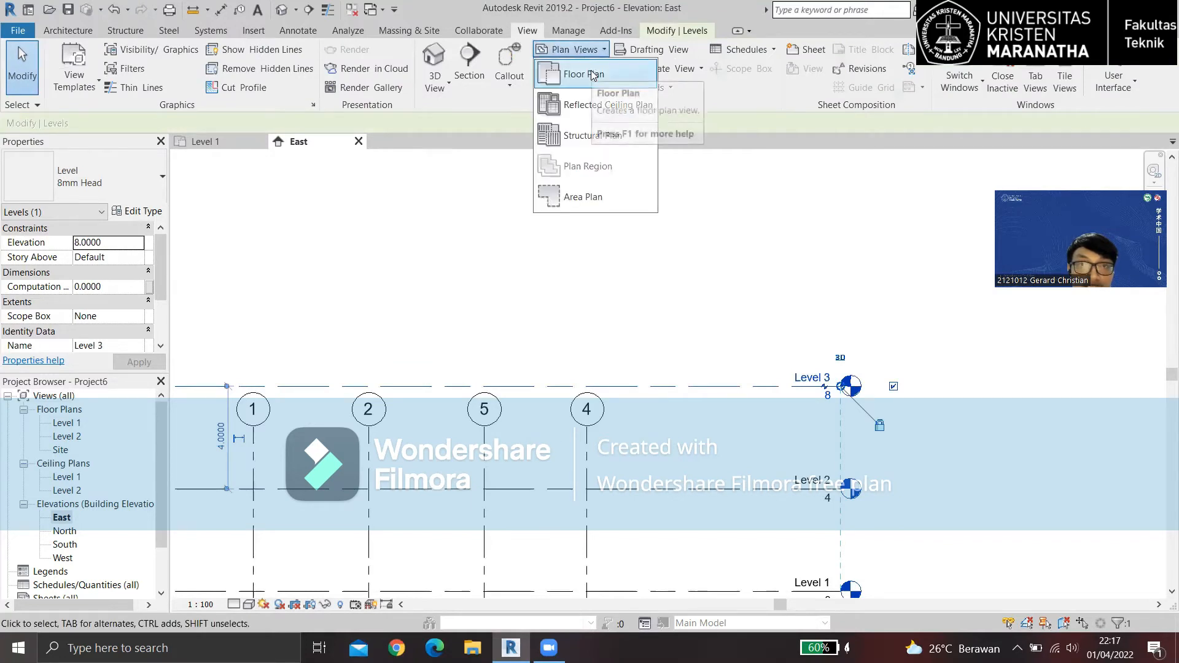
left_click(591, 71)
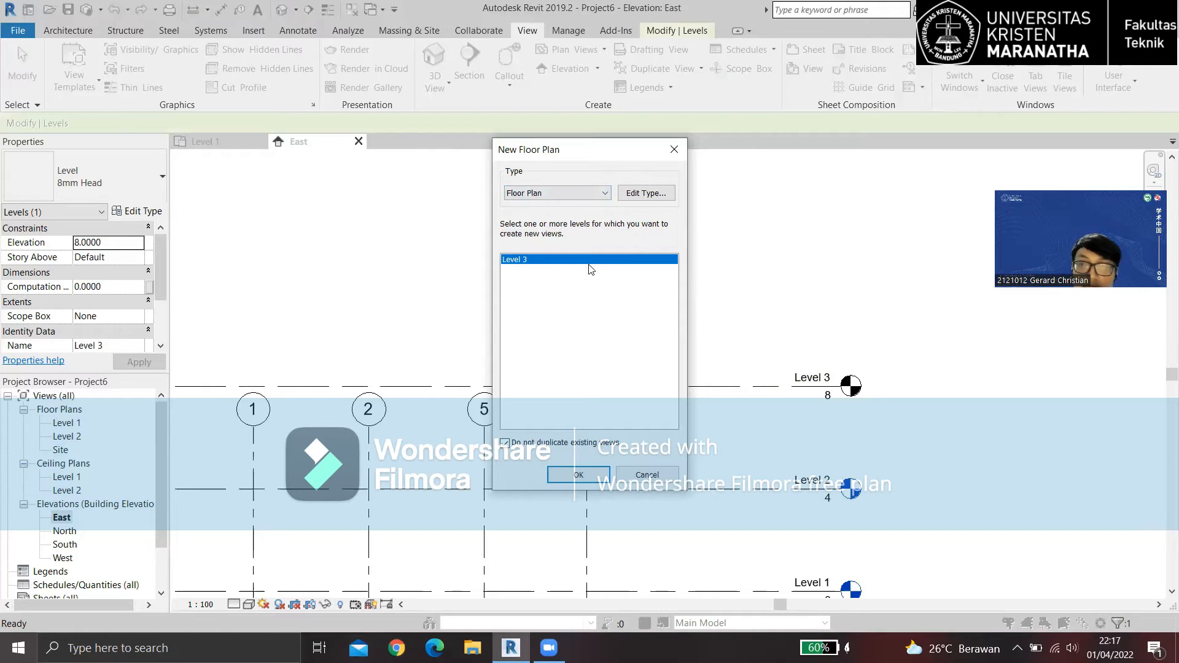
left_click(579, 475)
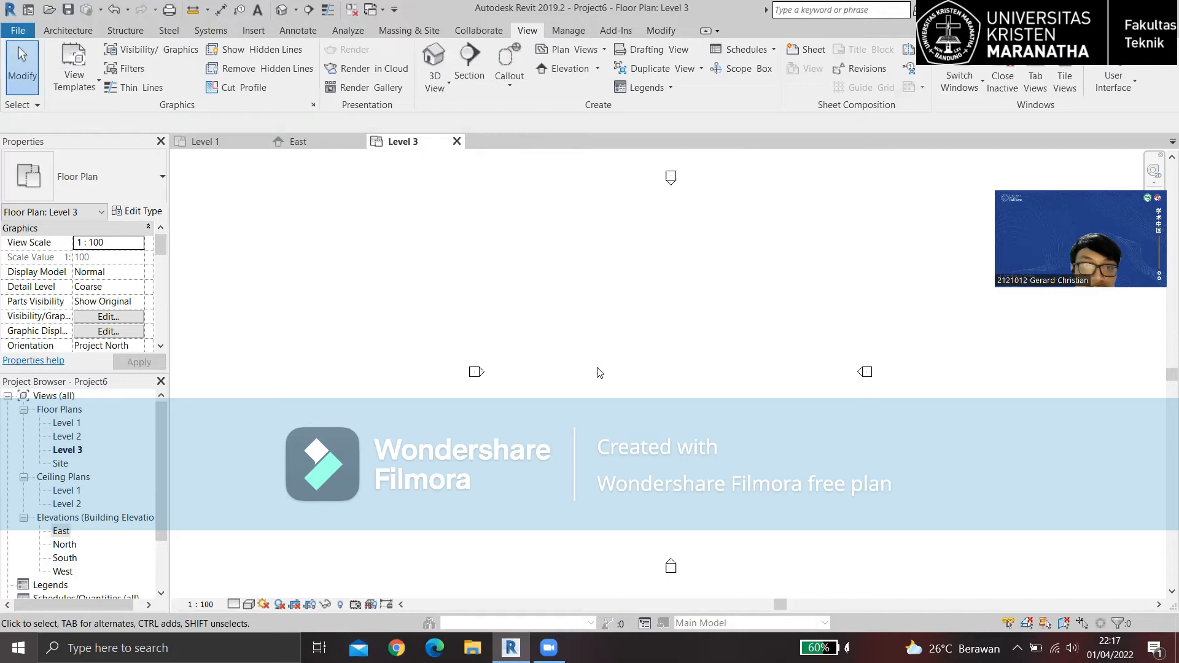
left_click(456, 142)
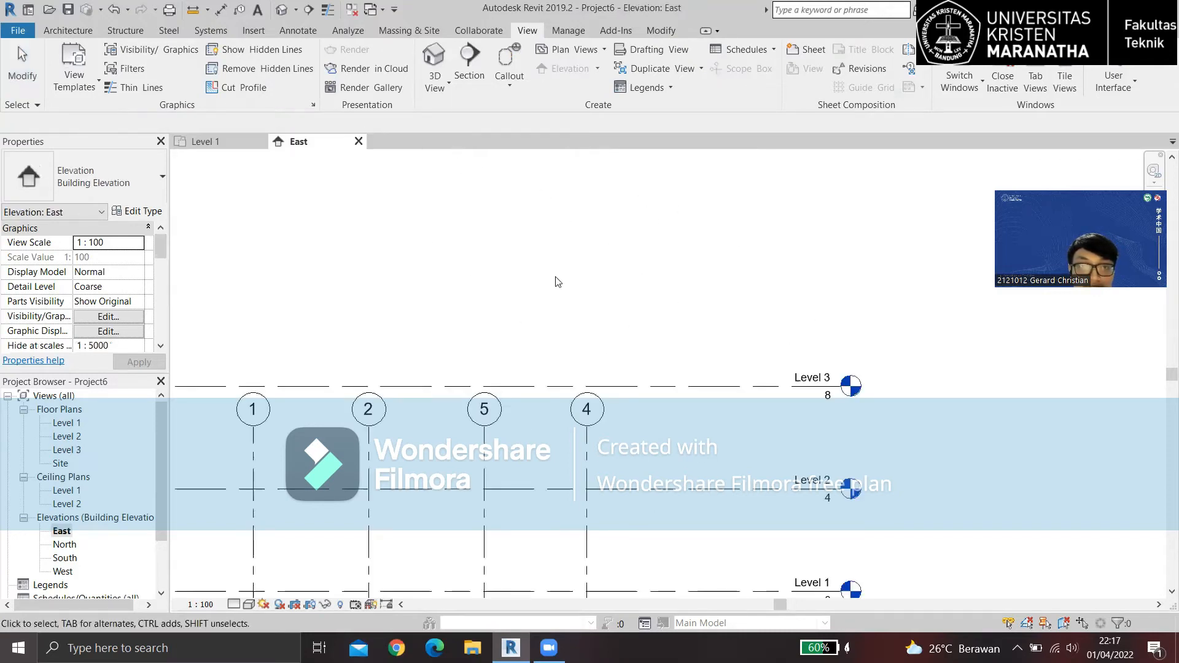
Extend the numbered grid lines in the East elevation so their bubbles sit above Level 3.
left_click(593, 423)
scroll(522, 378, "up", 2)
left_click_drag(633, 398, 632, 321)
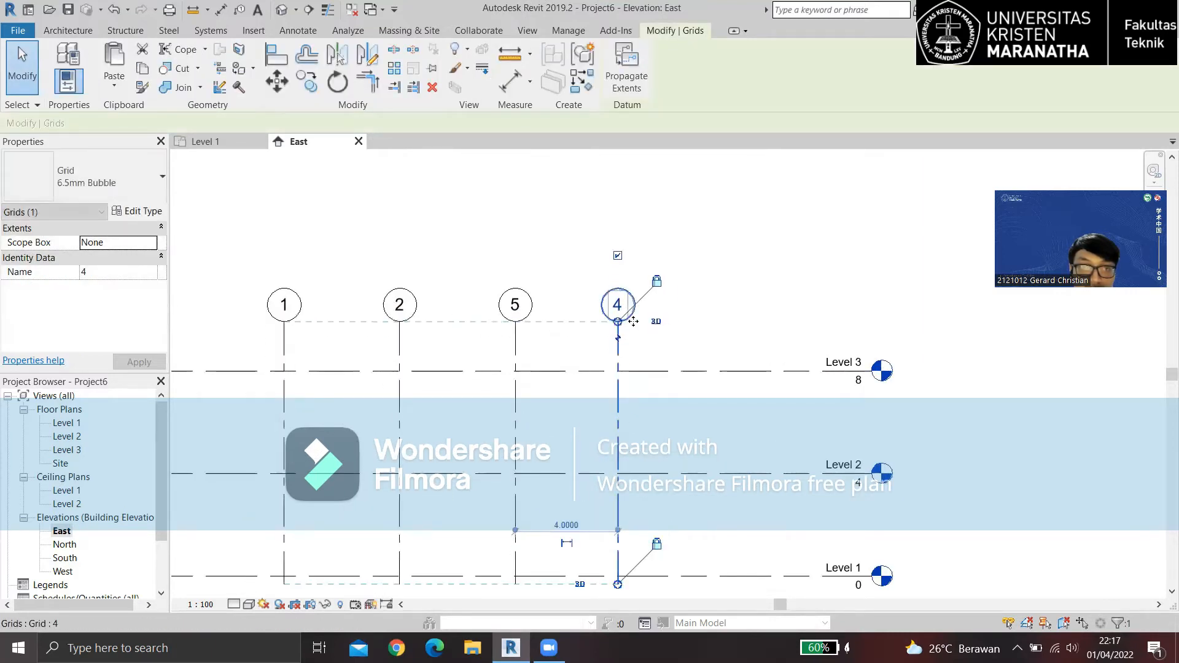
left_click(742, 341)
scroll(742, 341, "down", 1)
middle_click_drag(707, 341, 802, 335)
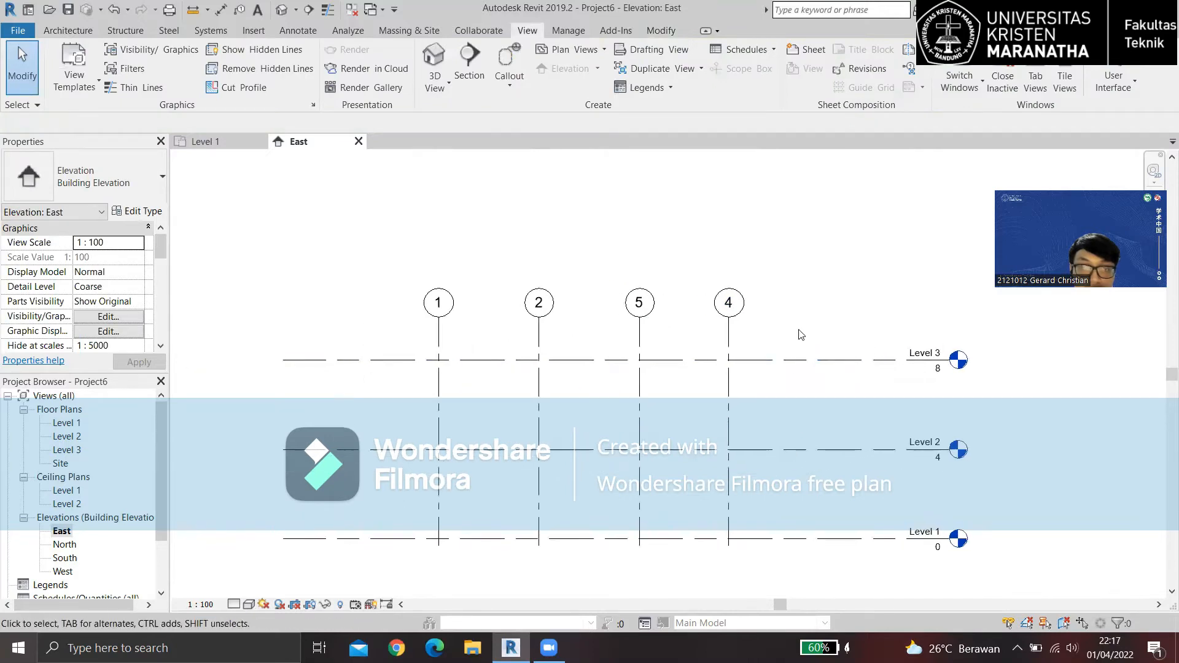
middle_click_drag(937, 452, 889, 427)
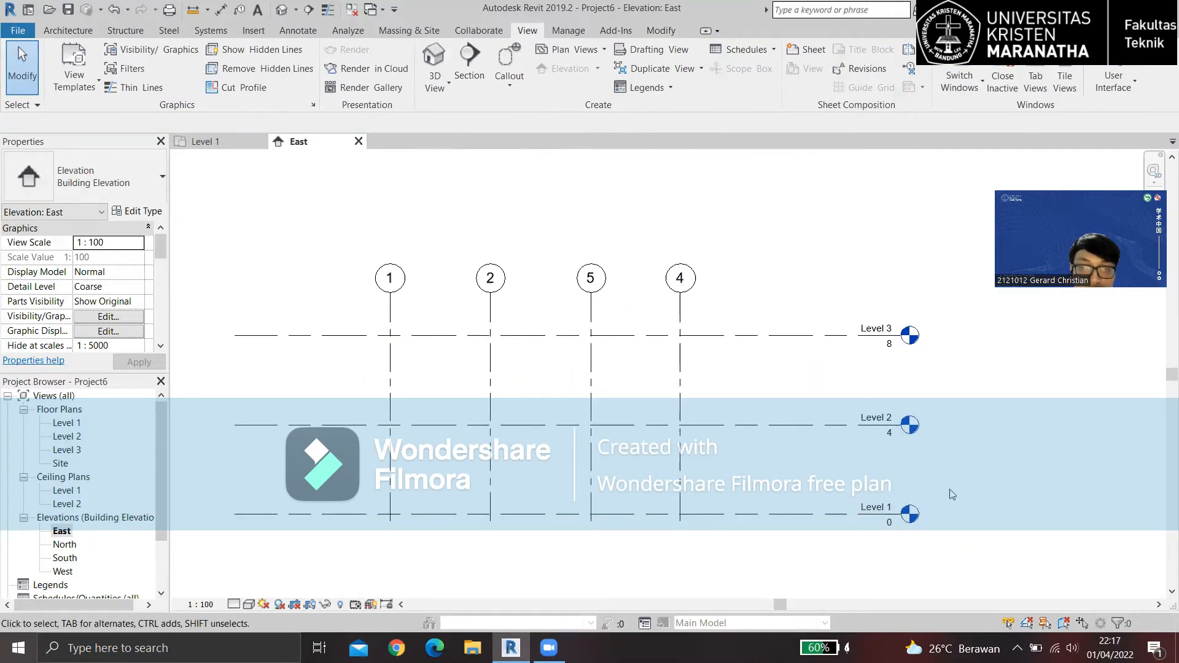
In the North elevation, extend grids A, B and C so their bubbles sit above Level 3.
double_click(71, 545)
middle_click_drag(608, 363, 319, 497)
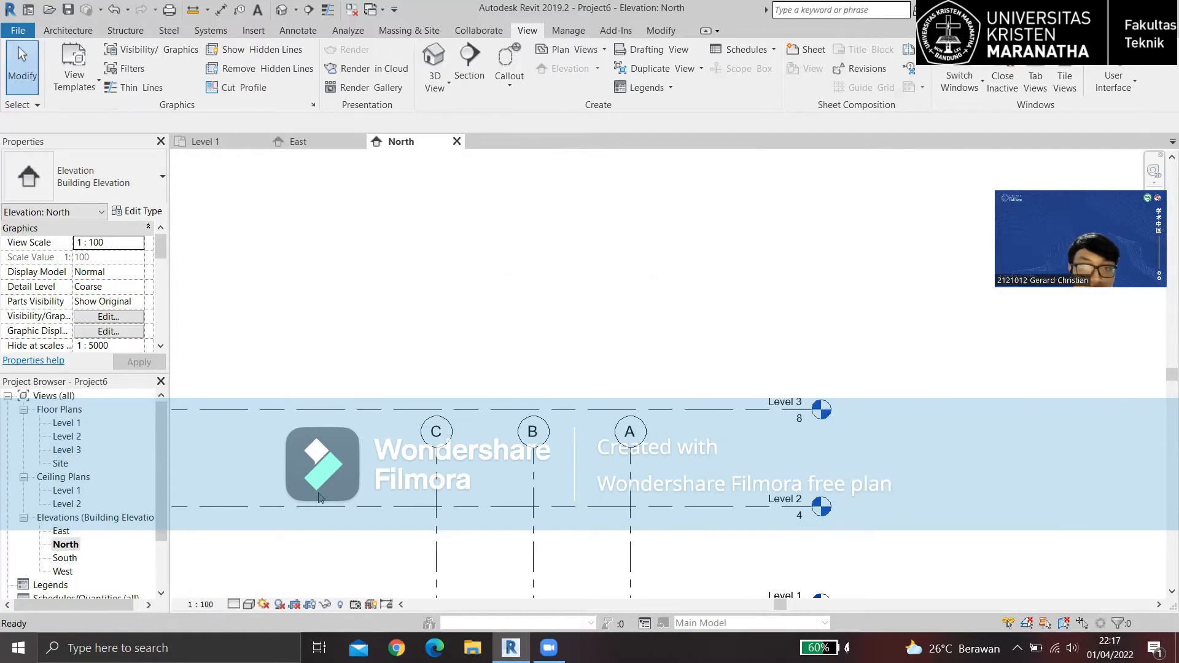
left_click(630, 477)
left_click_drag(630, 424, 639, 375)
left_click(760, 371)
scroll(759, 367, "down", 1)
middle_click_drag(563, 448, 619, 426)
Check the South elevation, and in the West elevation shorten the level lines to end just beyond grid 4.
double_click(65, 558)
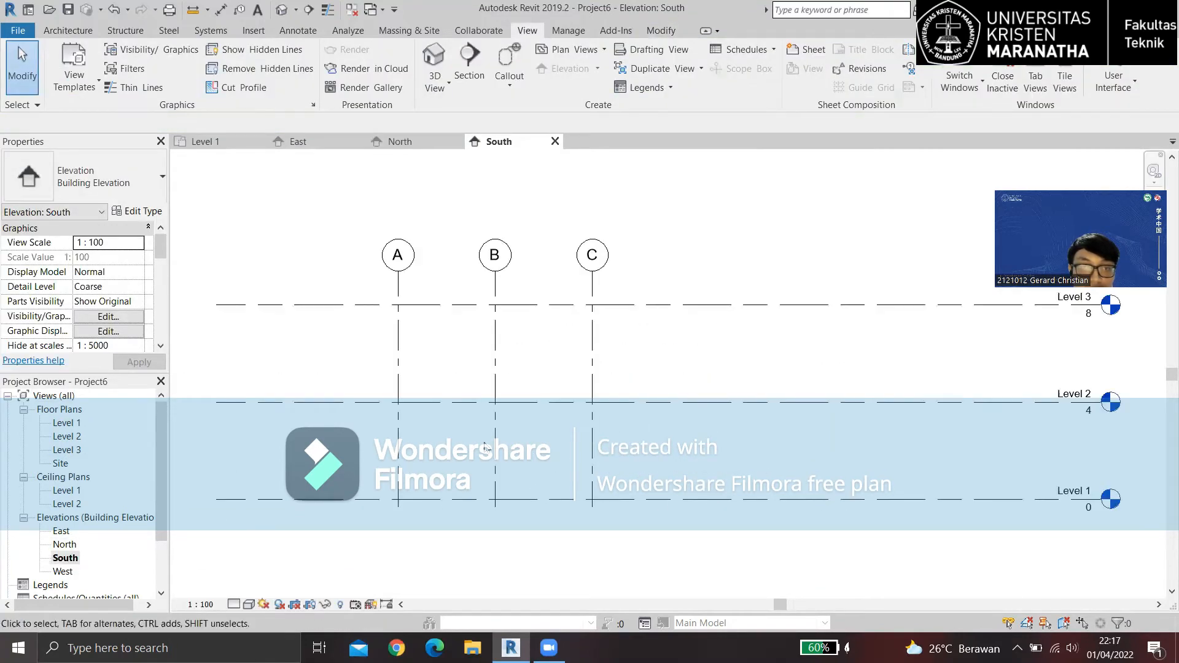
scroll(485, 445, "down", 1)
middle_click_drag(485, 445, 570, 445)
double_click(65, 572)
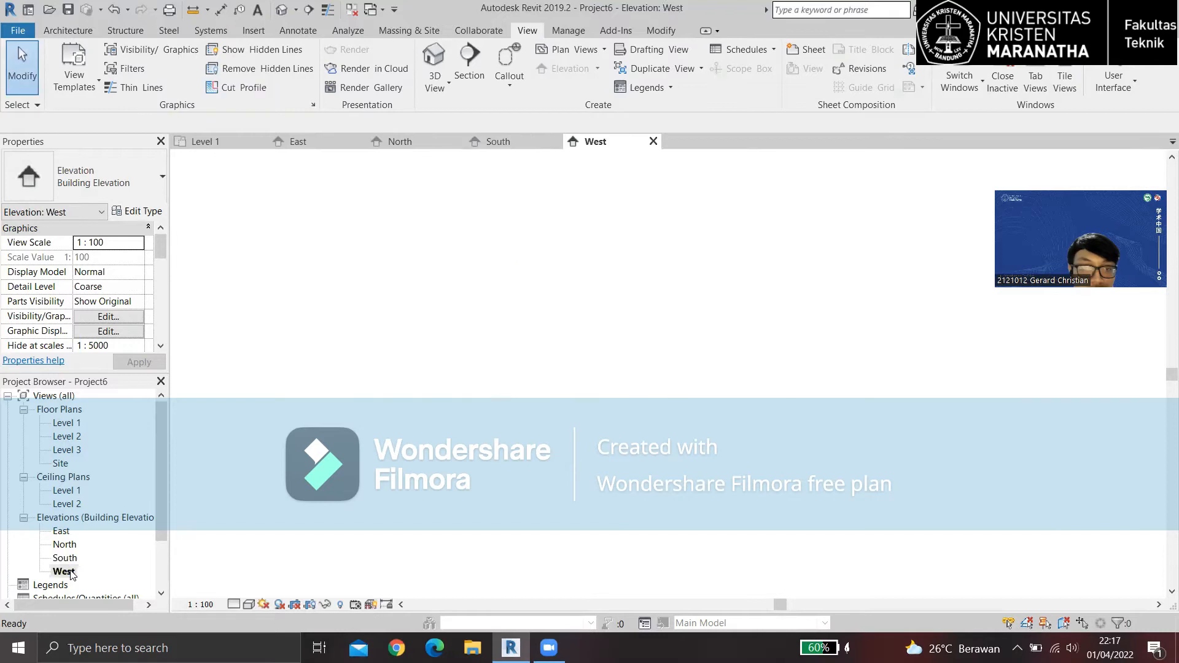
scroll(421, 401, "down", 2)
left_click(414, 410)
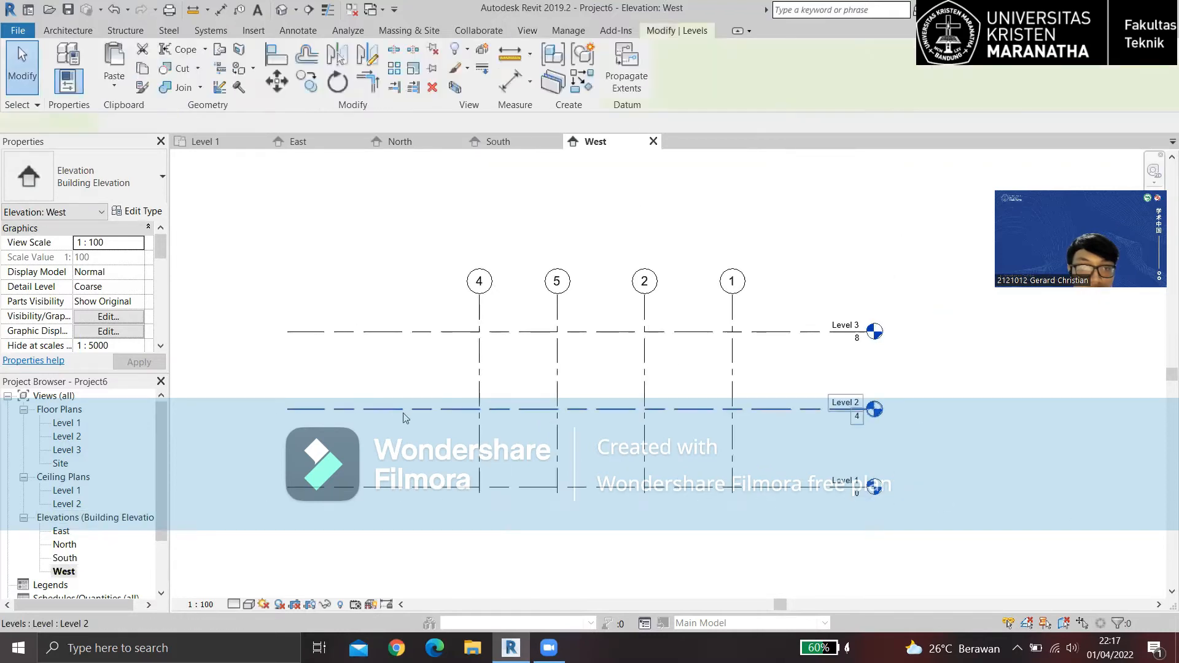
left_click_drag(288, 410, 448, 408)
left_click(381, 369)
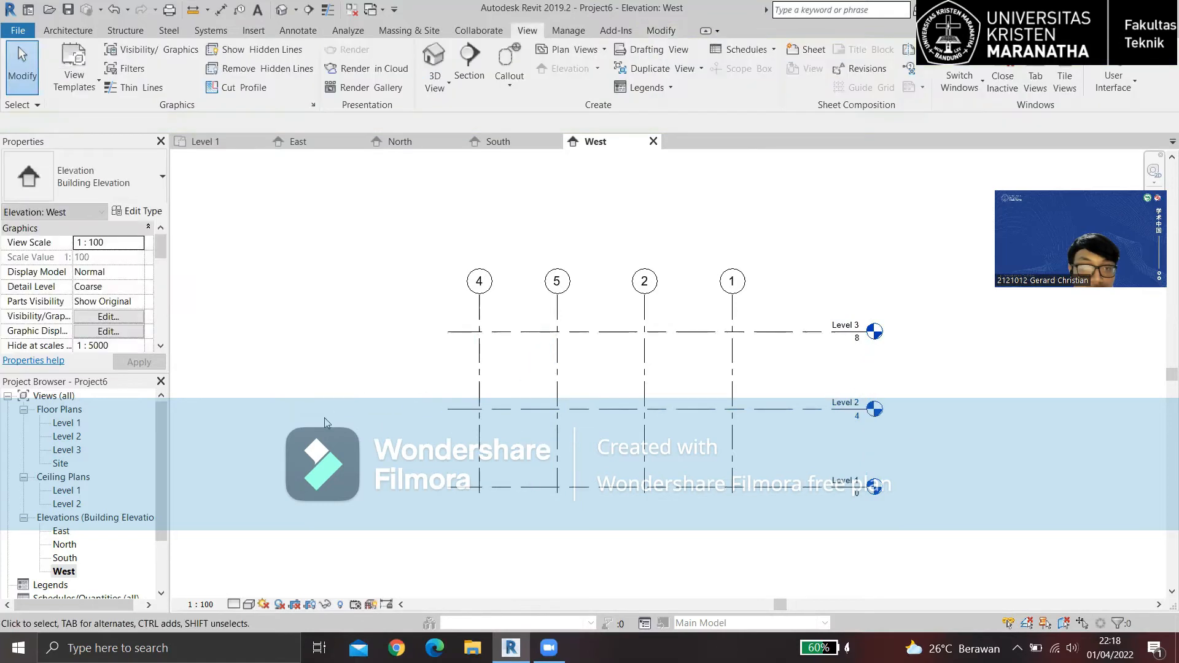
In the South elevation, shorten the headless ends of the level lines to just outside grid A.
double_click(64, 558)
left_click(344, 408)
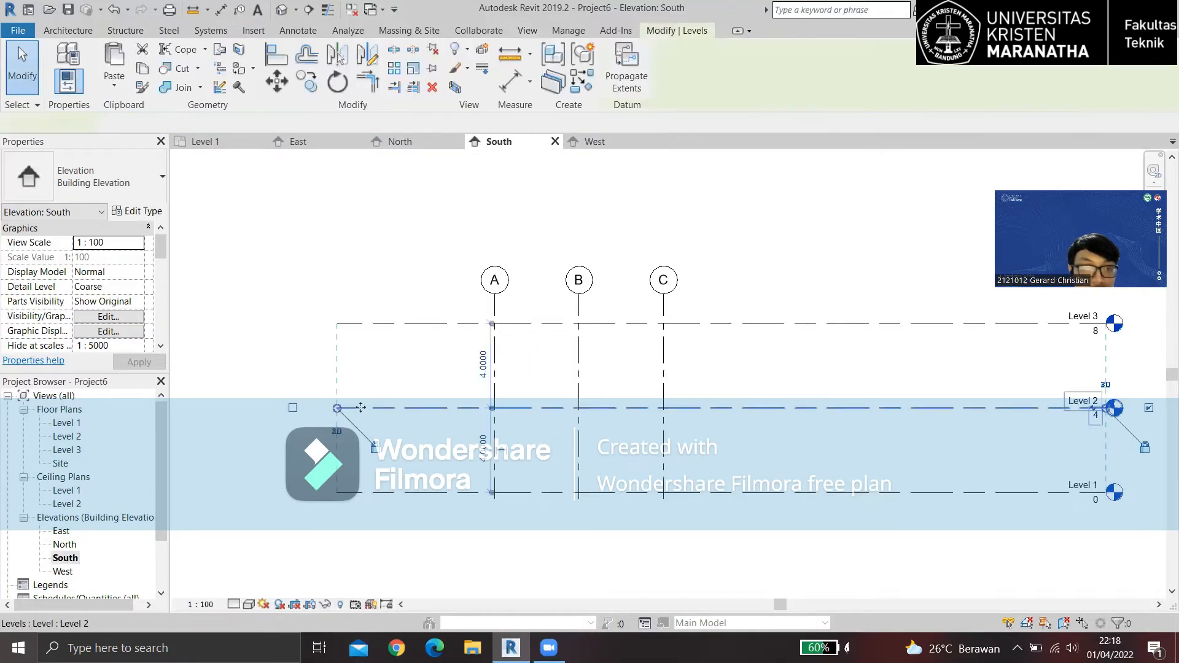
left_click_drag(337, 409, 452, 408)
In the North elevation, shorten the level lines to just beyond grid C, and open the East elevation.
left_click(65, 544)
double_click(67, 545)
middle_click_drag(537, 410, 658, 400)
left_click(522, 297)
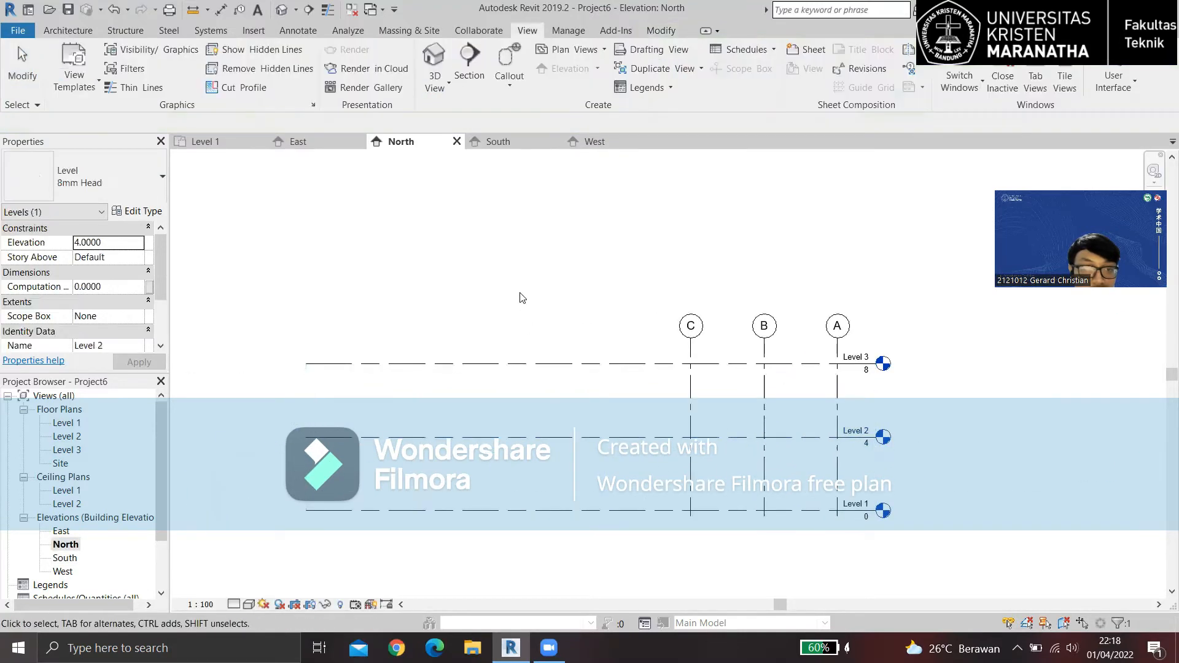
left_click(420, 366)
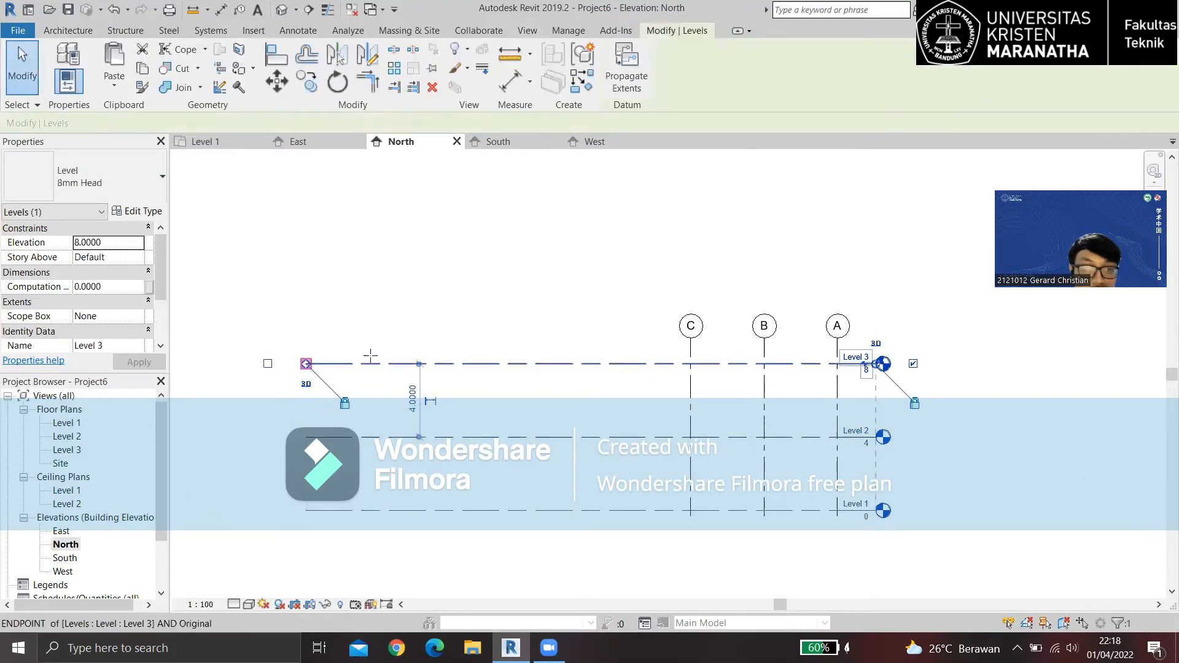
left_click_drag(610, 362, 648, 364)
left_click(561, 336)
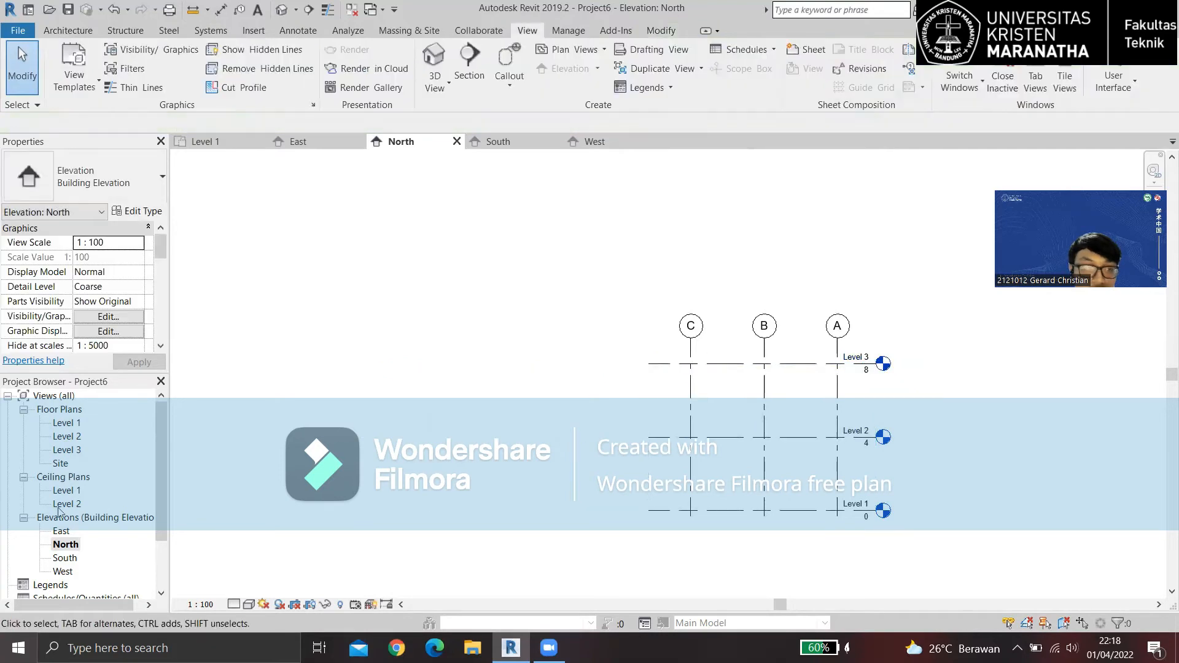
double_click(63, 533)
middle_click_drag(438, 457, 550, 451)
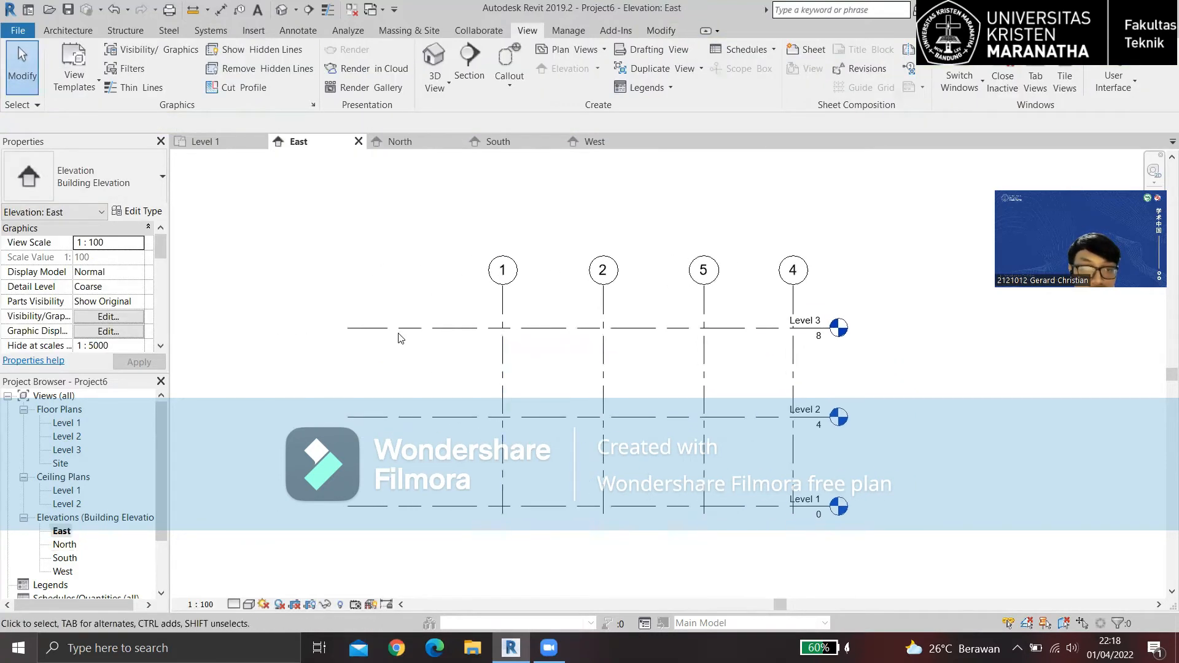
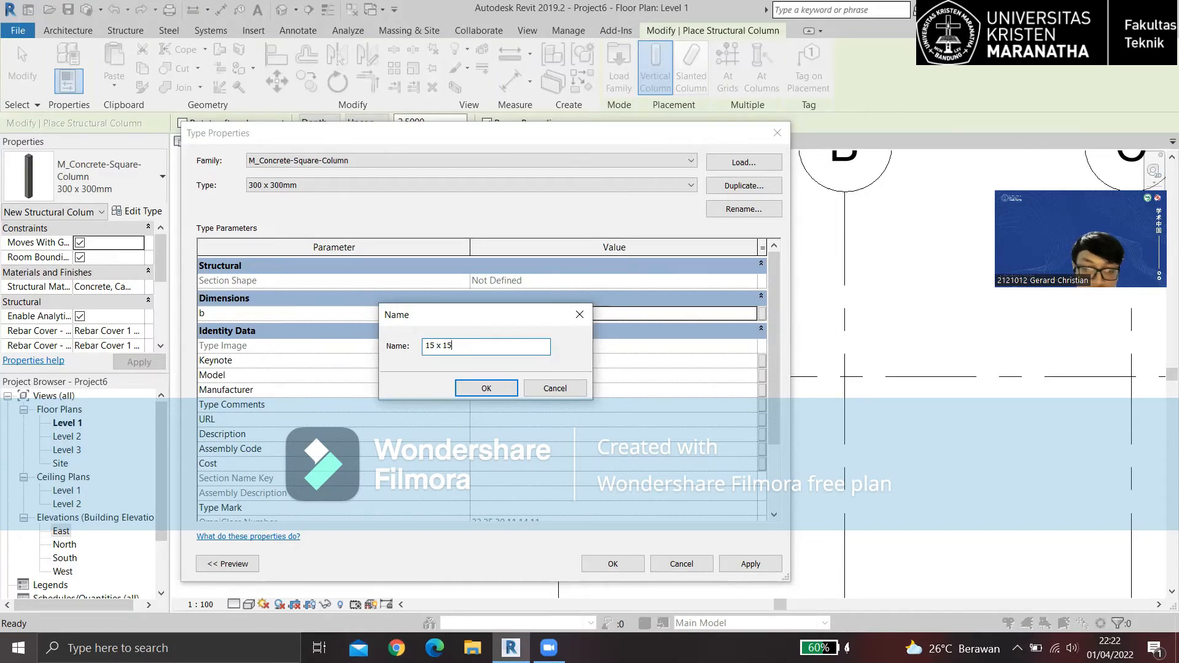
Name the duplicated concrete square column type 15 x 15 CM and set its dimension b to 0.15 m.
left_click(503, 390)
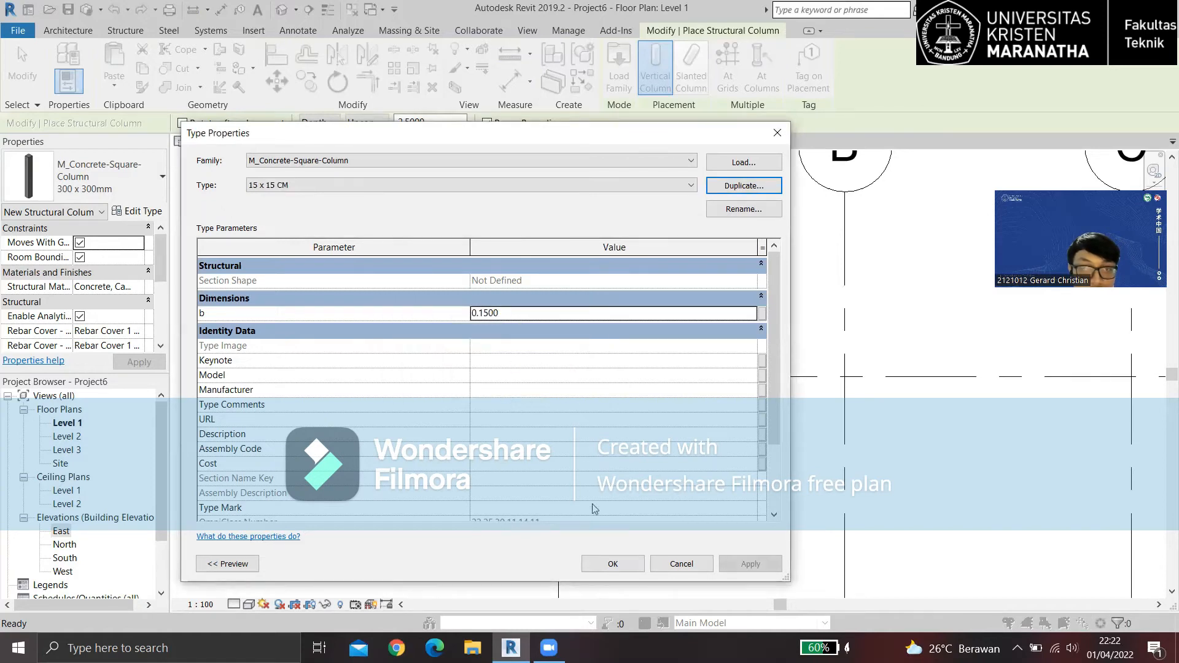
left_click(612, 563)
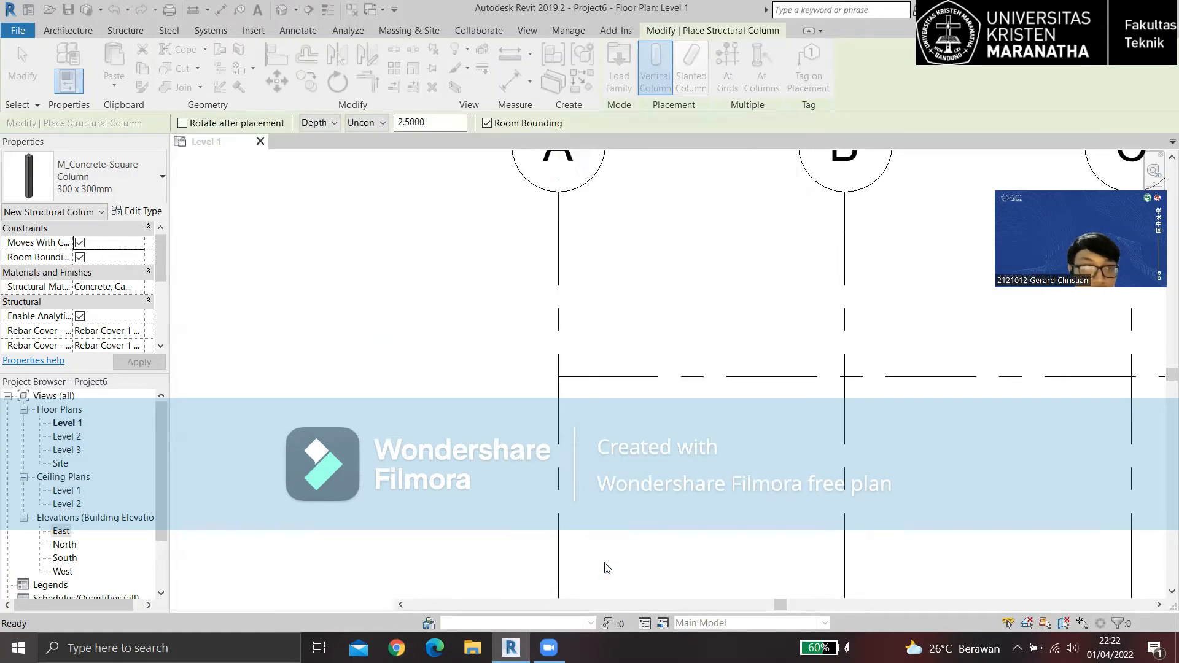
Compare the column positions on the cafe plan image with the project's grid intersections, and leave column placement.
scroll(447, 335, "down", 6)
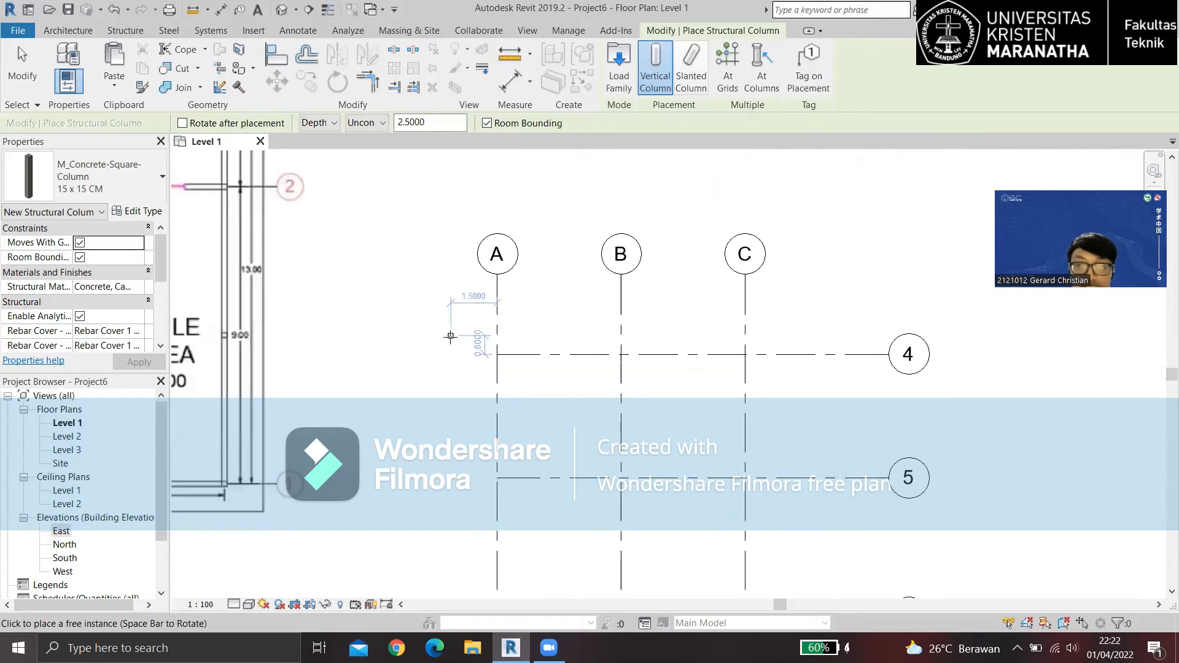
scroll(450, 336, "down", 4)
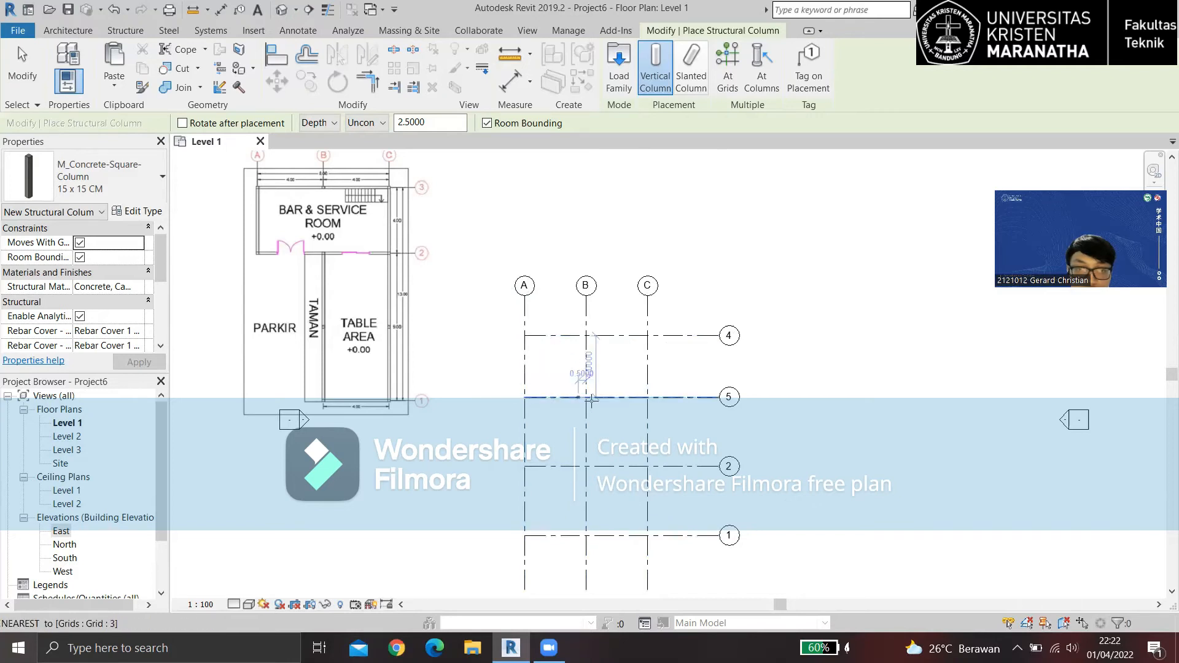
scroll(294, 161, "up", 5)
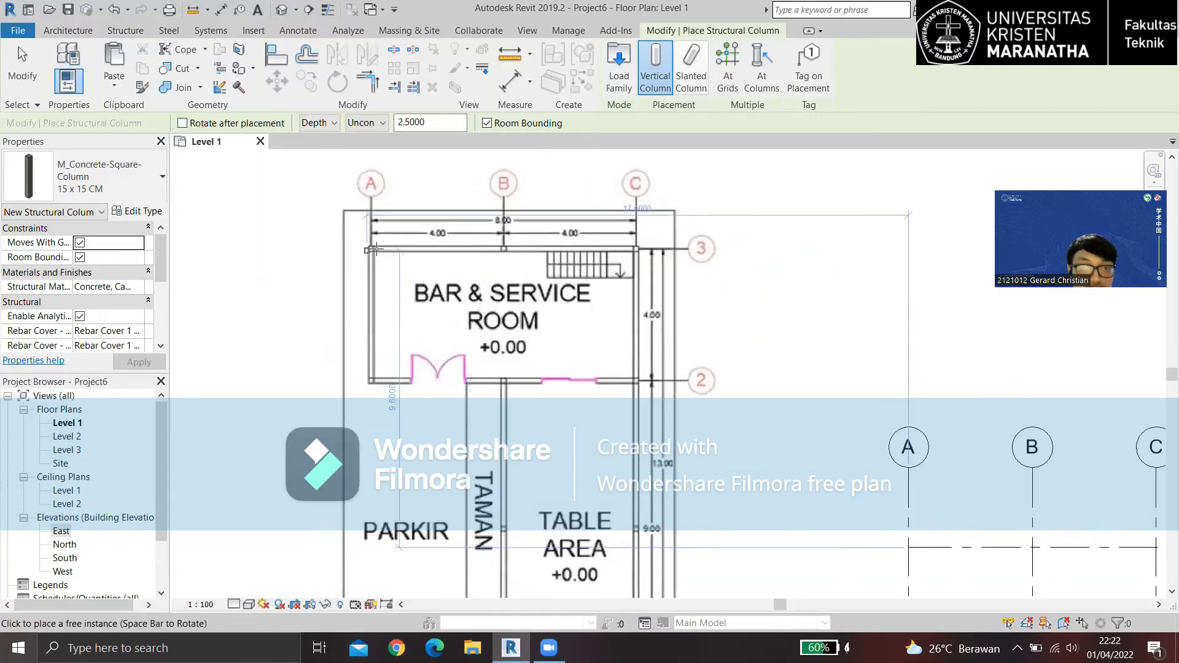
scroll(424, 240, "up", 3)
scroll(400, 258, "down", 1)
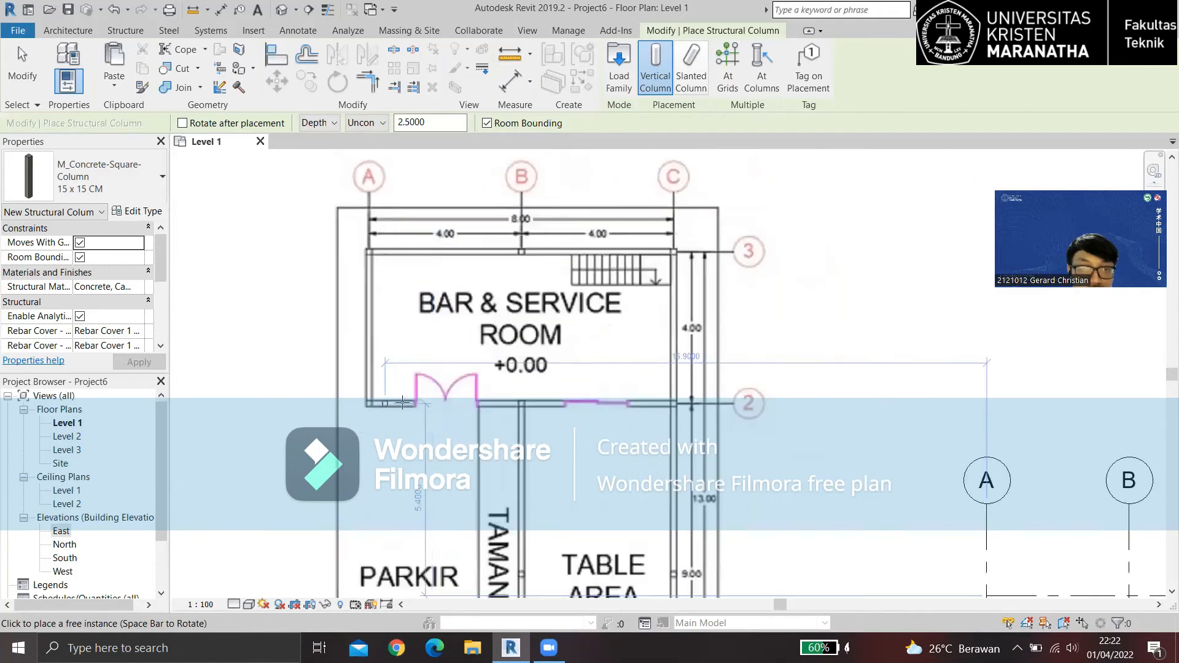
middle_click_drag(917, 358, 712, 351)
scroll(711, 352, "down", 4)
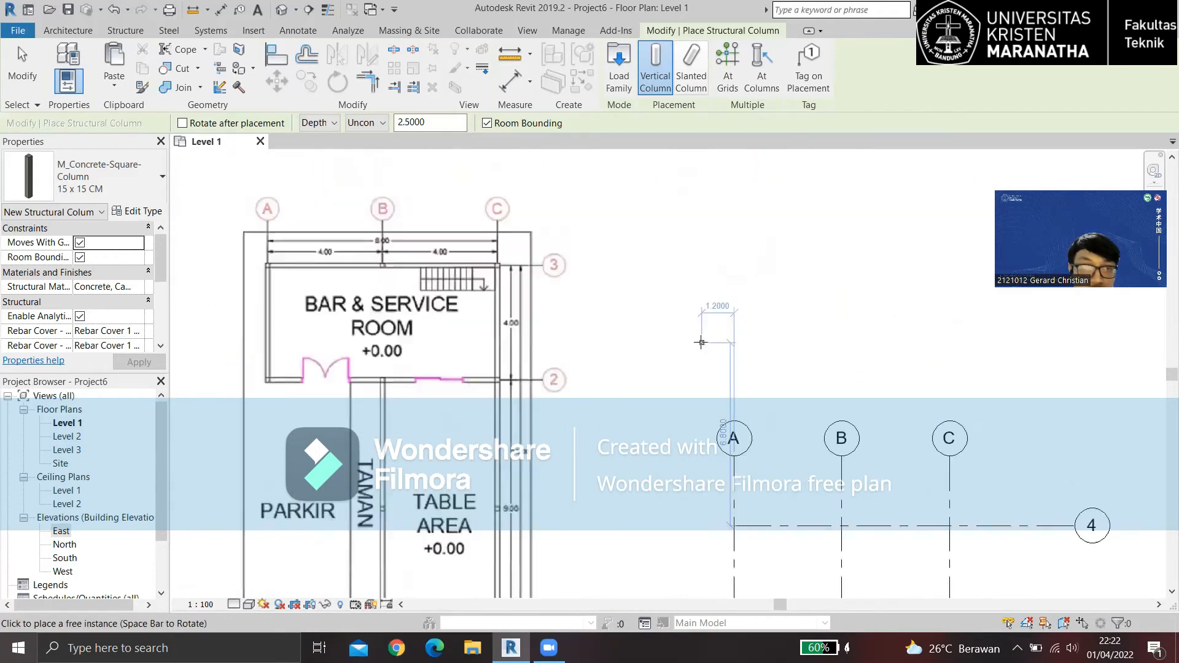
scroll(337, 272, "up", 2)
middle_click_drag(887, 531, 637, 340)
scroll(682, 405, "up", 3)
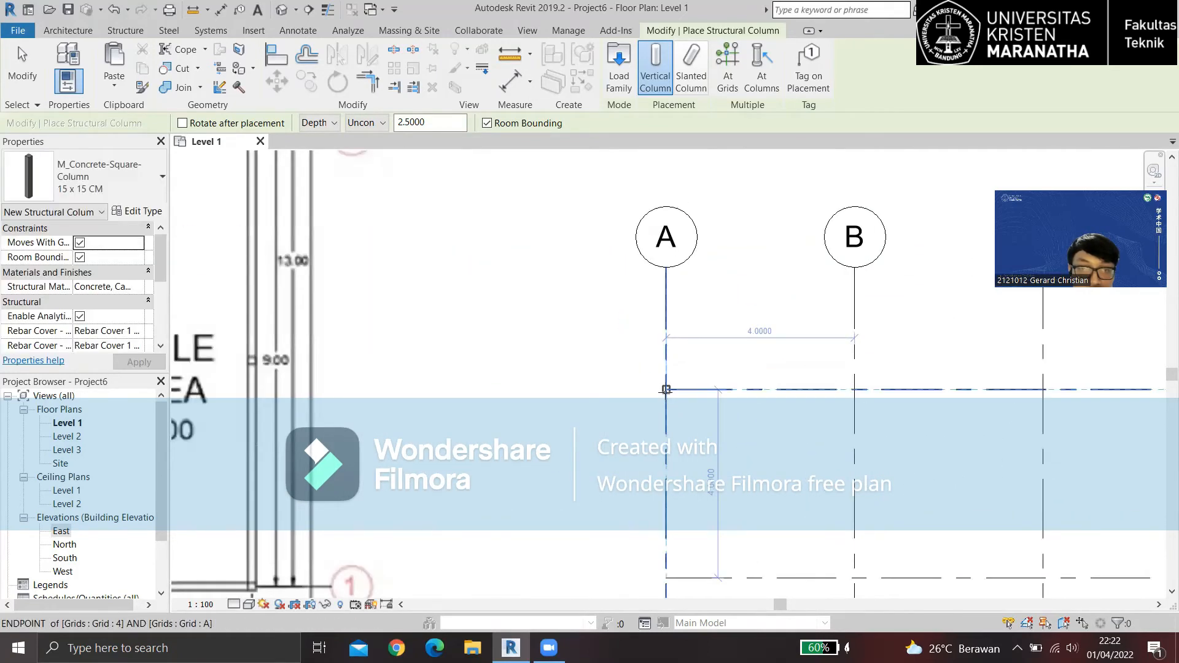
middle_click_drag(796, 435, 612, 398)
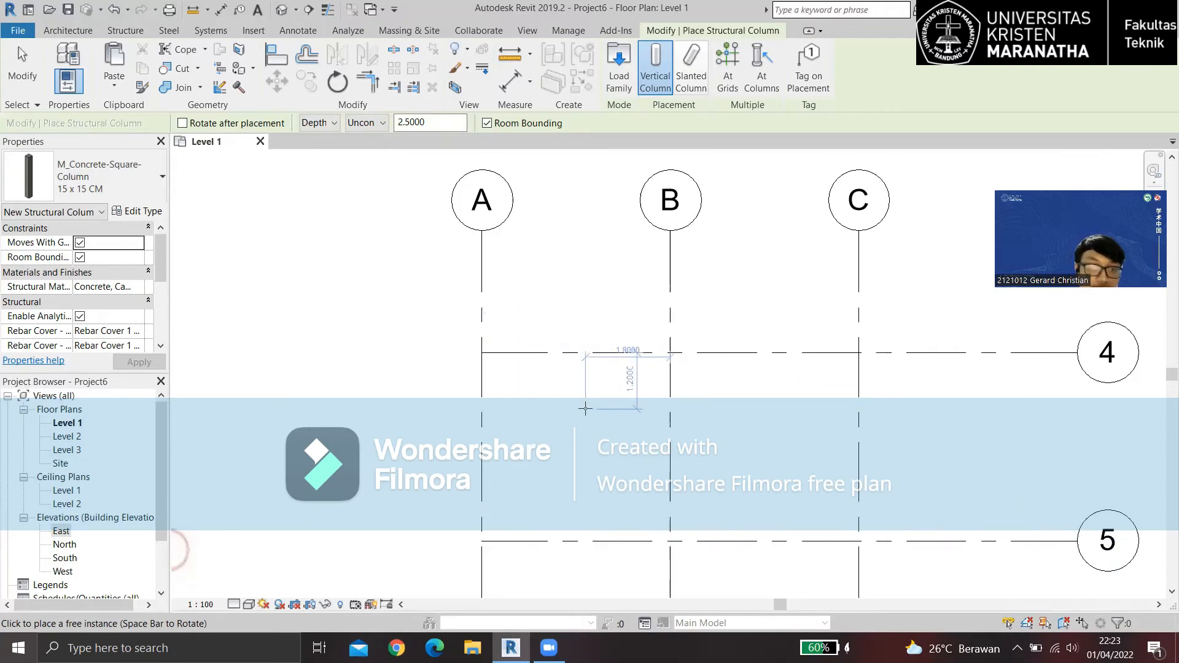
middle_click_drag(401, 371, 585, 409)
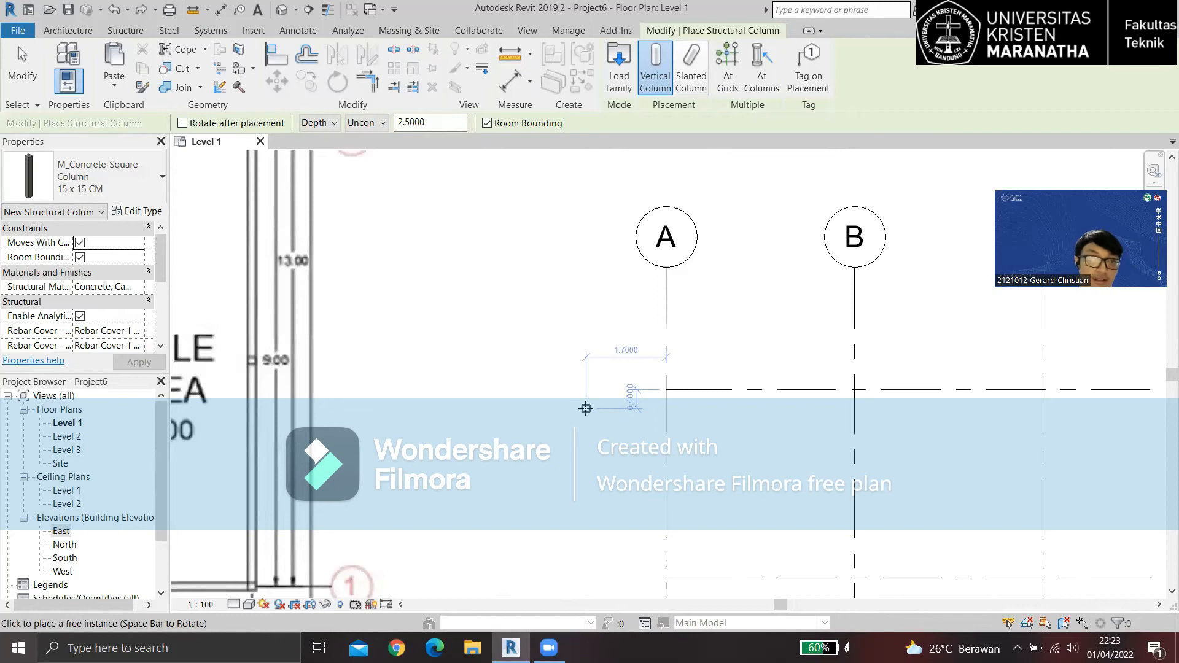
key("Escape")
key("Escape")
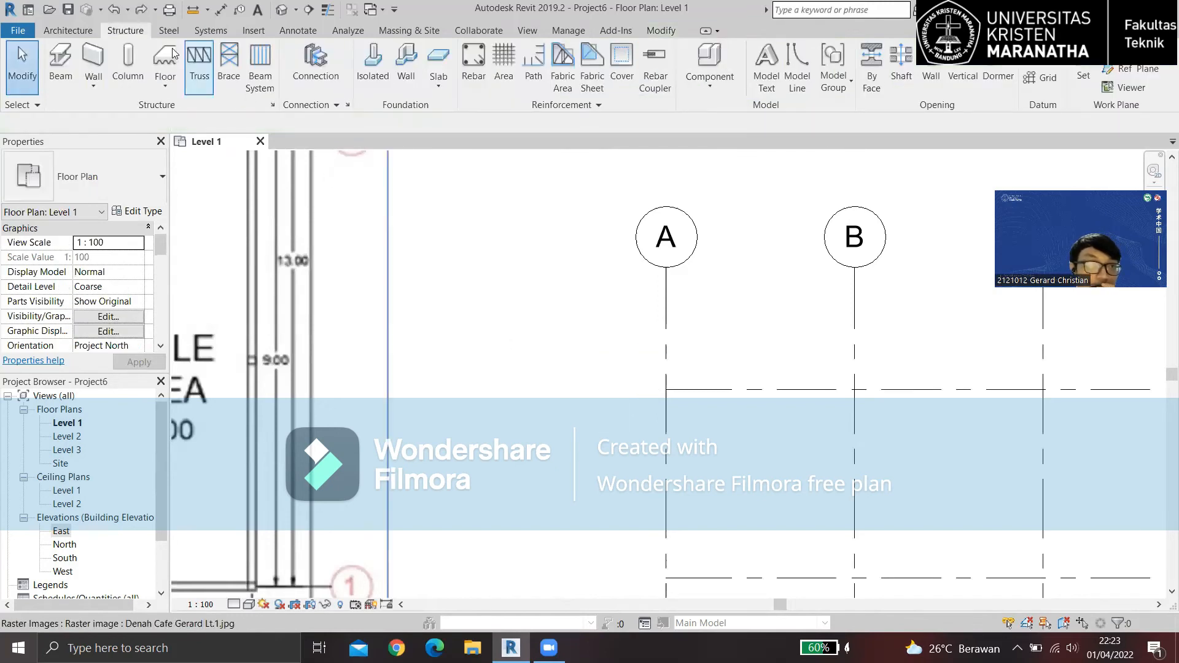
Open the default 3D view and return to the Level 1 floor plan.
left_click(280, 10)
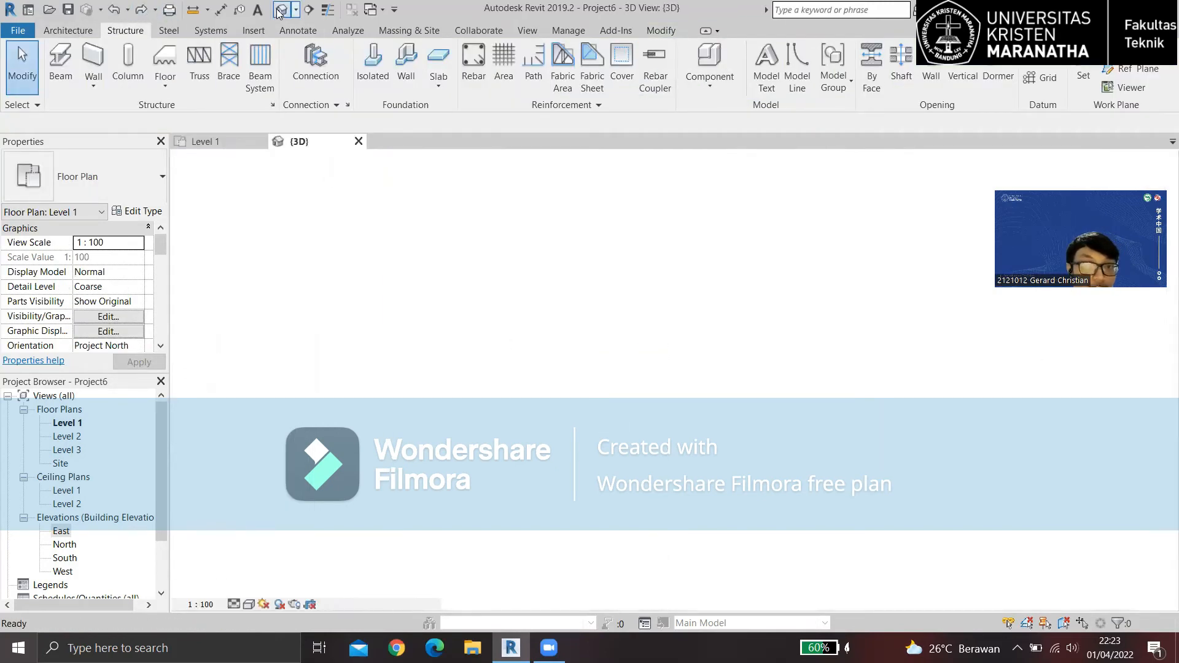
left_click(206, 142)
middle_click_drag(550, 327, 435, 342)
scroll(374, 337, "down", 1)
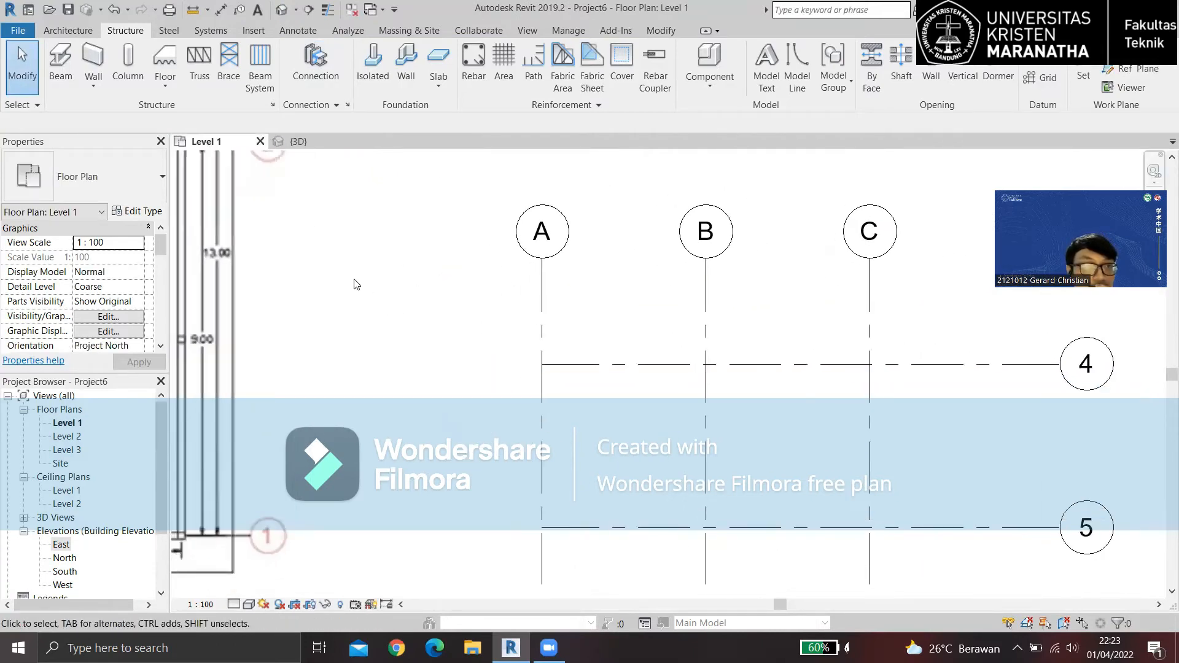
Place a 15 x 15 CM structural column with its height up to Level 2 at the intersection of grids A and 4.
left_click(140, 85)
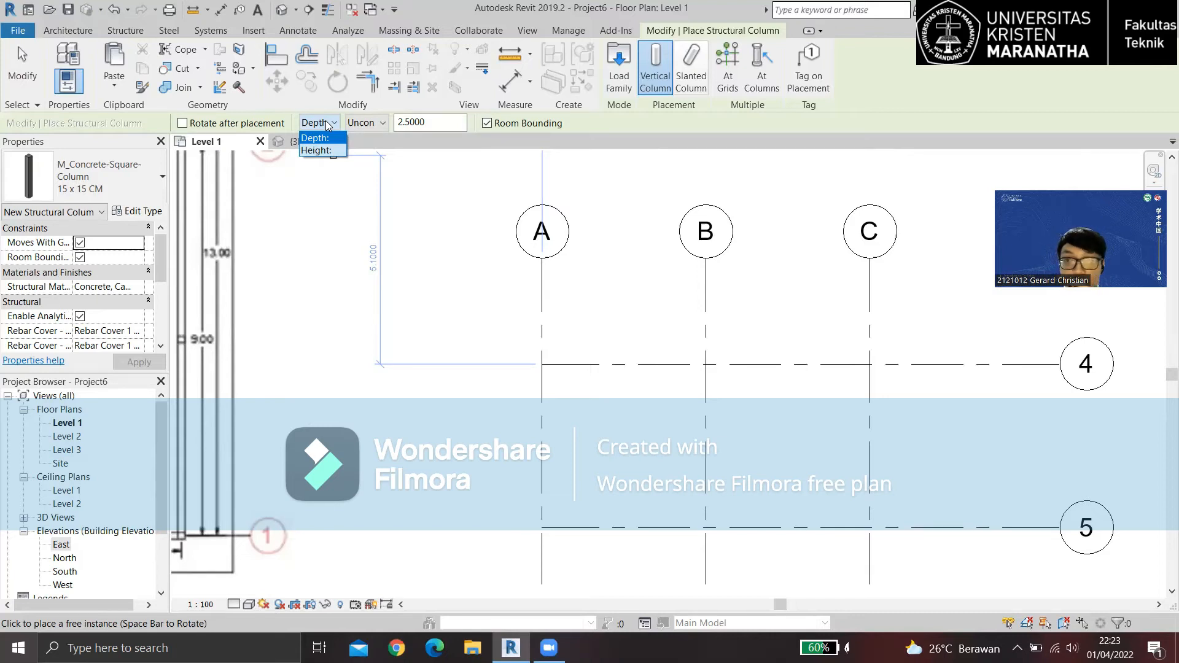
left_click(334, 151)
left_click(382, 124)
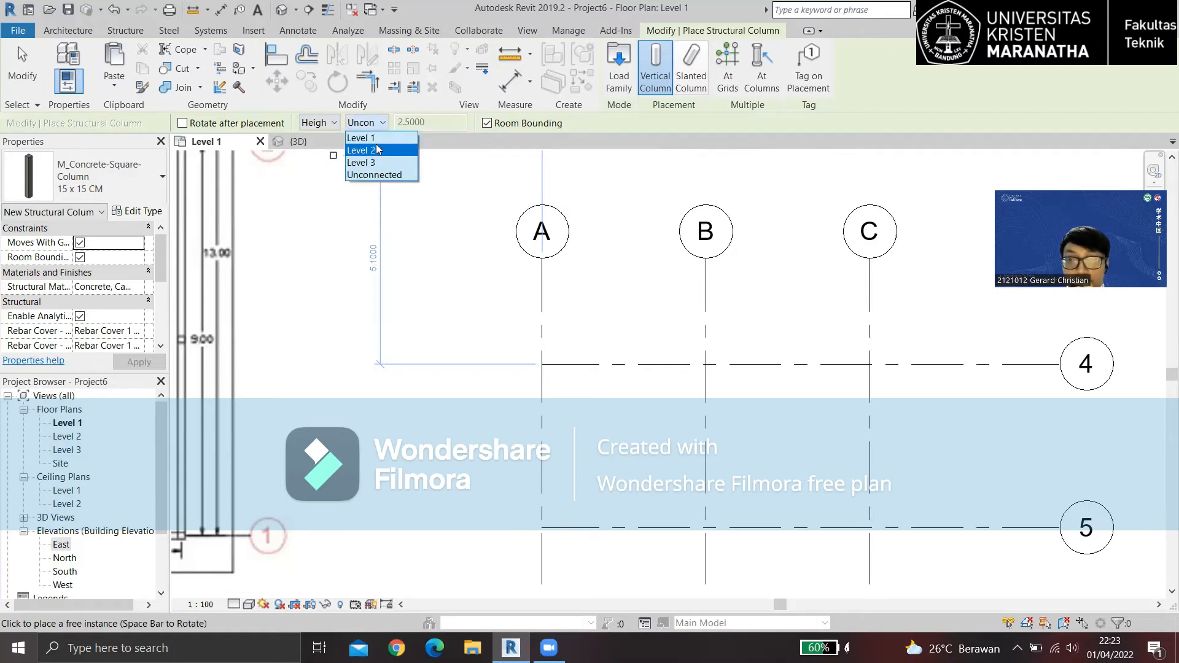
left_click(377, 149)
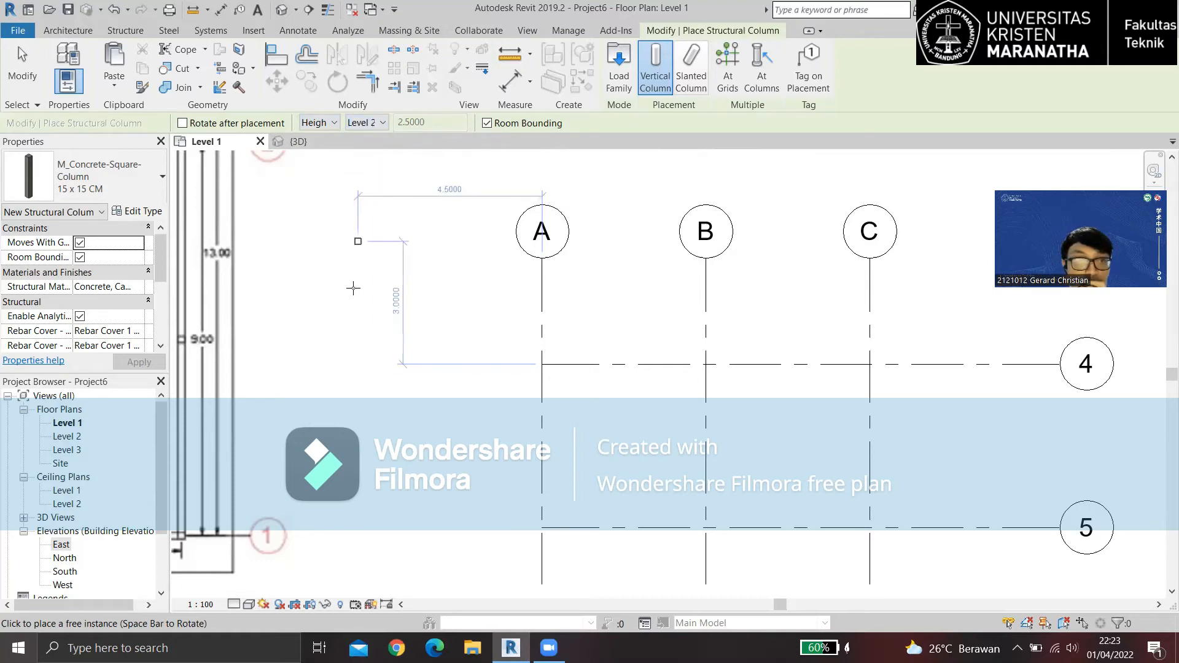
scroll(356, 325, "down", 2)
middle_click_drag(373, 328, 480, 345)
scroll(481, 345, "down", 1)
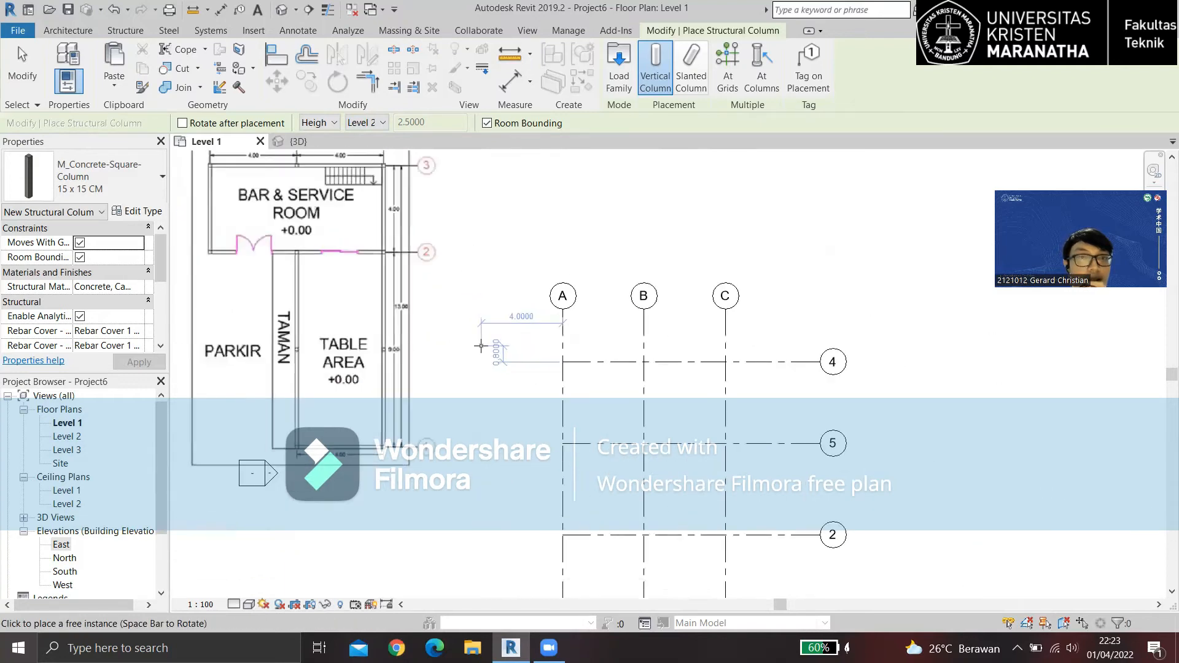
scroll(564, 351, "up", 2)
scroll(569, 351, "up", 1)
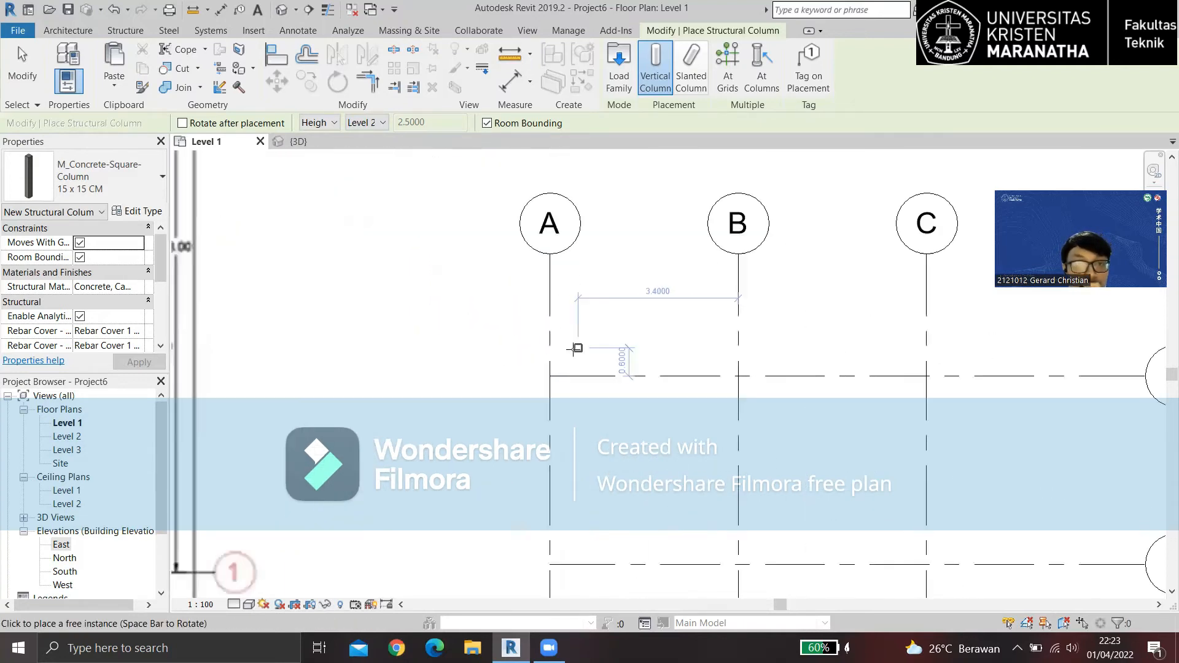
left_click(550, 376)
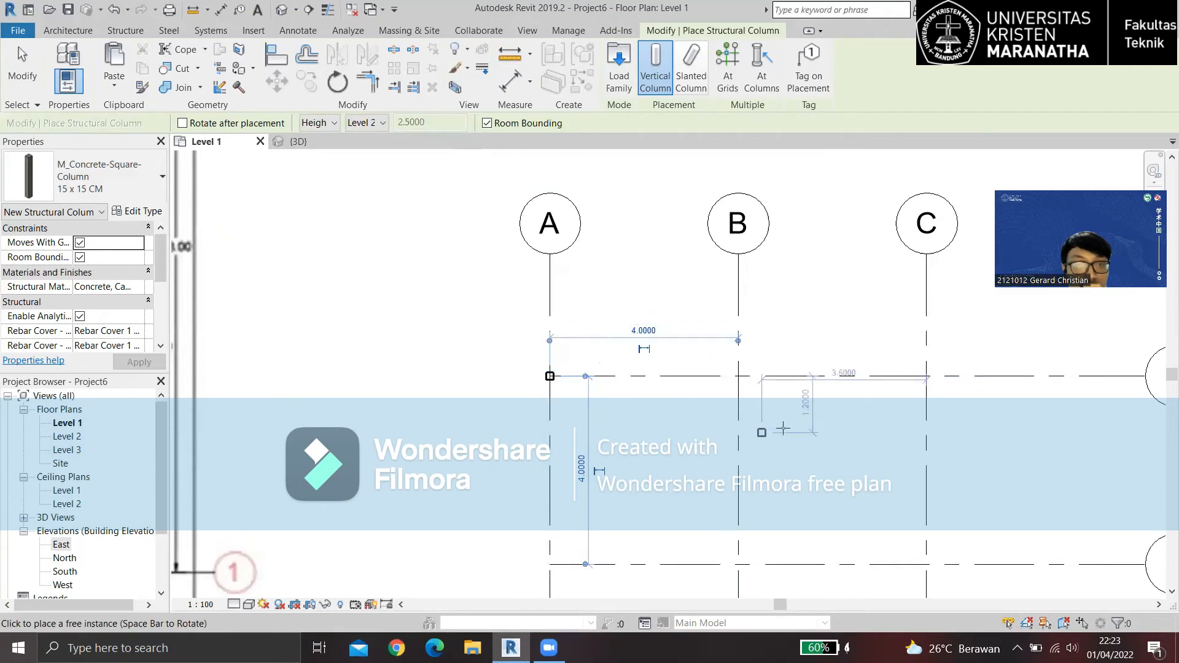
Place 15 x 15 CM columns where grid 4 meets grids B and C.
middle_click_drag(763, 421, 679, 416)
scroll(655, 408, "up", 1)
left_click(590, 357)
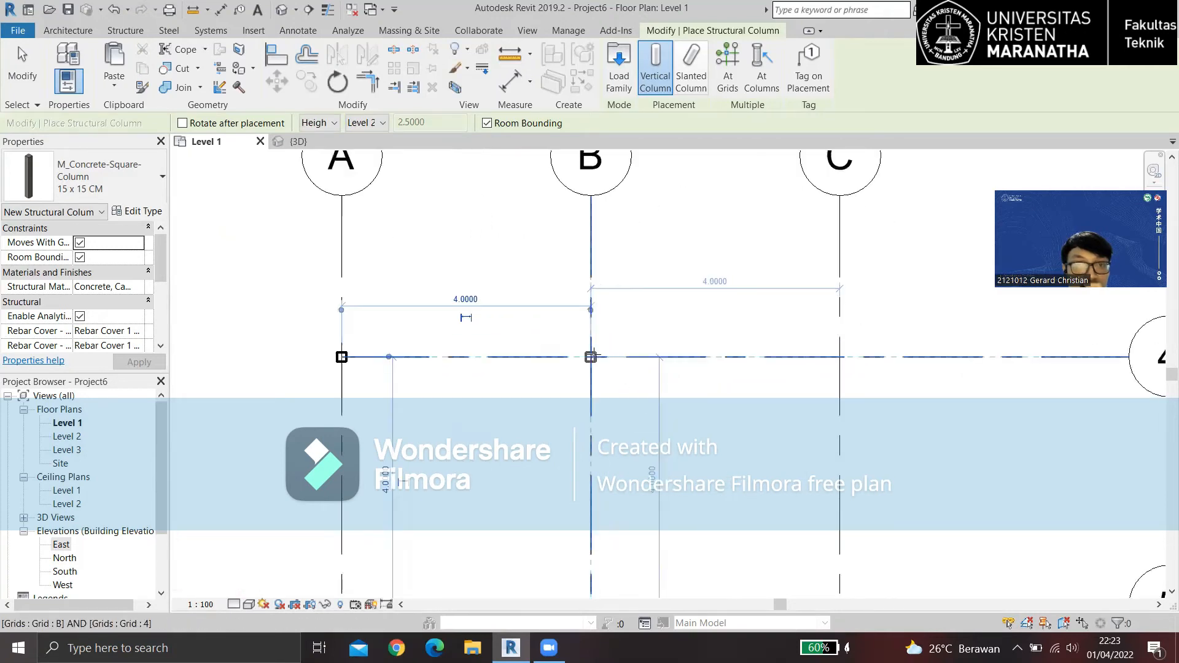
scroll(721, 413, "down", 1)
scroll(737, 413, "down", 2)
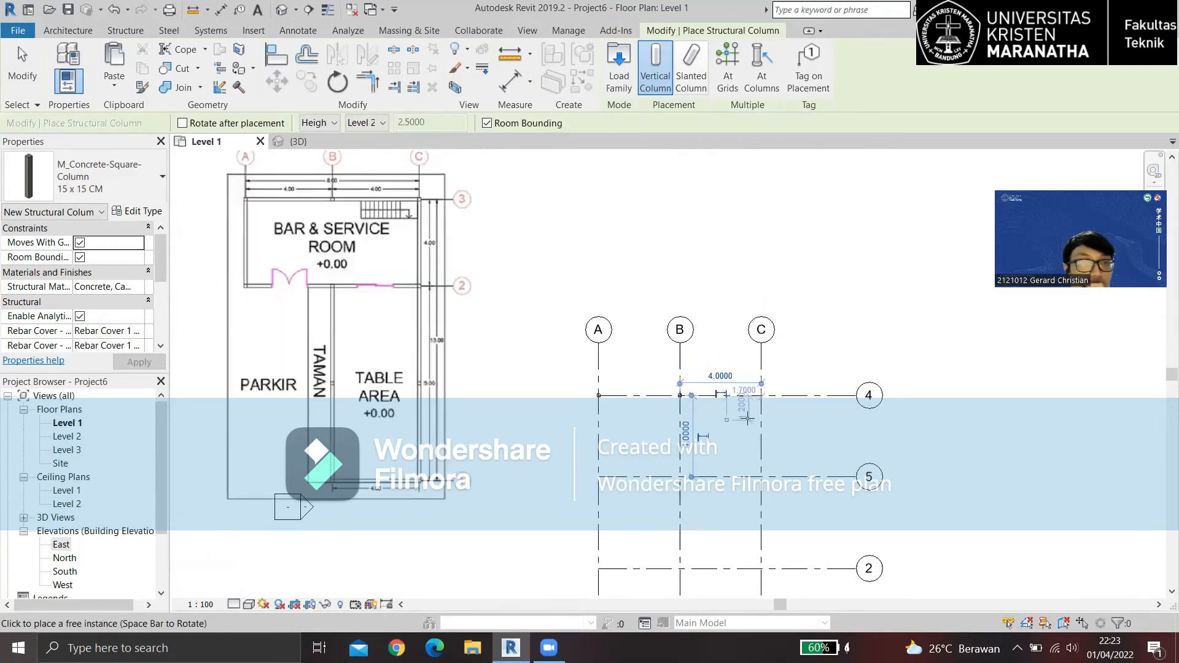
scroll(768, 414, "up", 2)
scroll(769, 414, "up", 1)
left_click(768, 397)
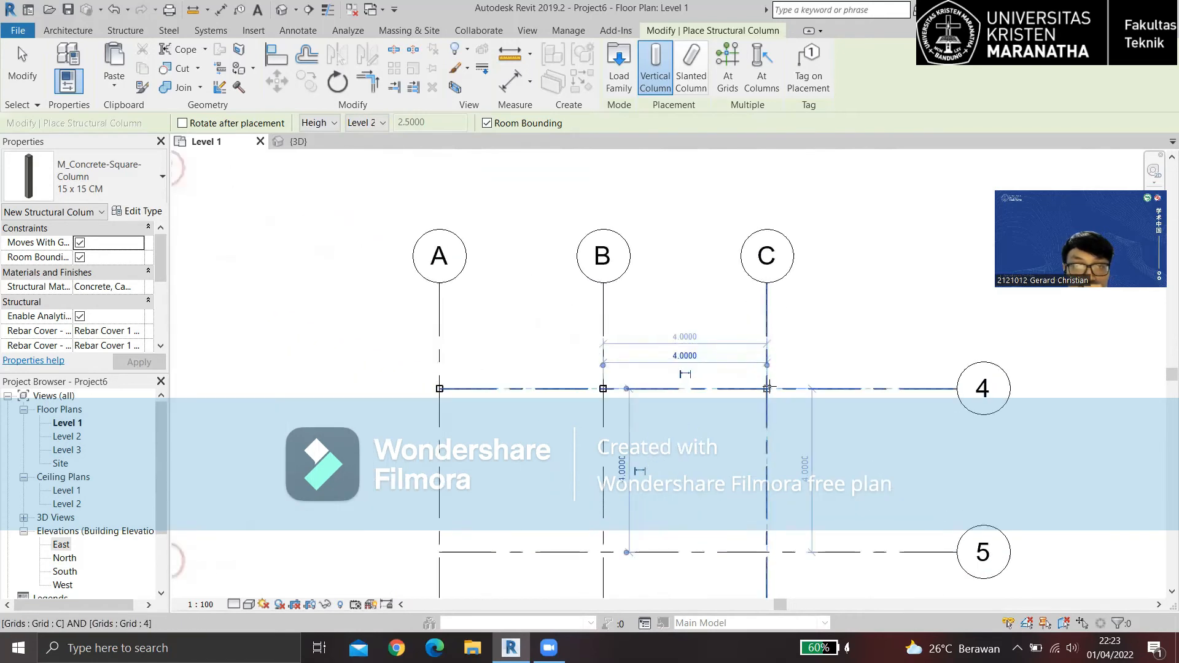
Place 15 x 15 CM columns along grid 5 at its intersections with grids A, B and C.
scroll(677, 421, "down", 2)
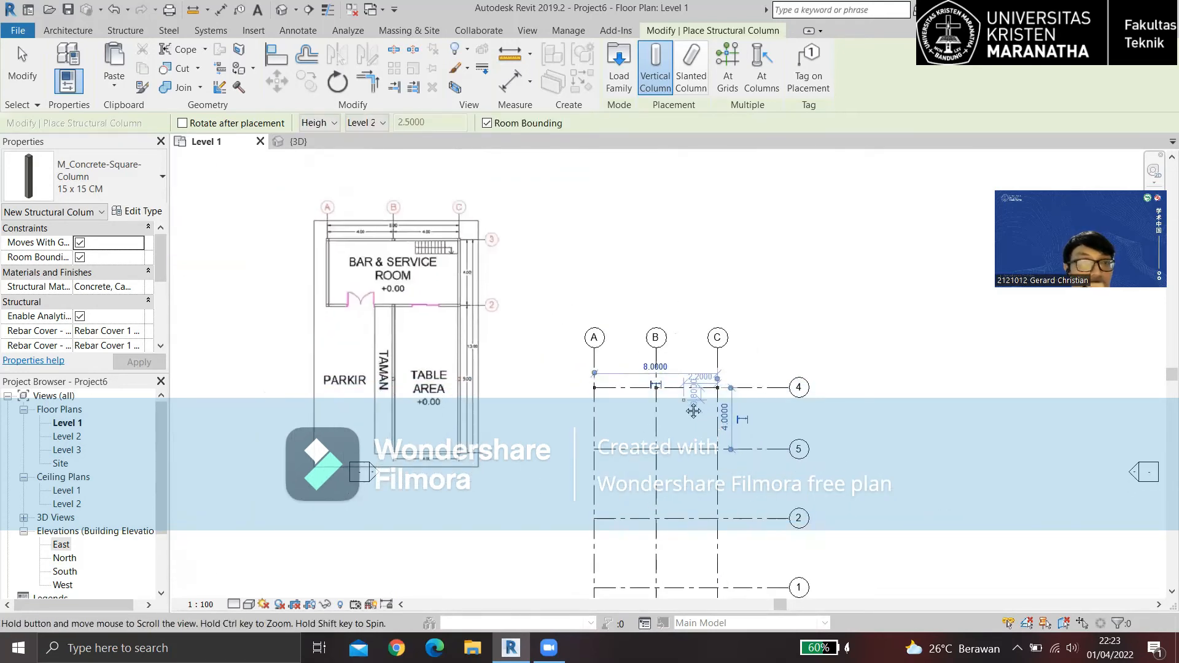
scroll(614, 424, "up", 2)
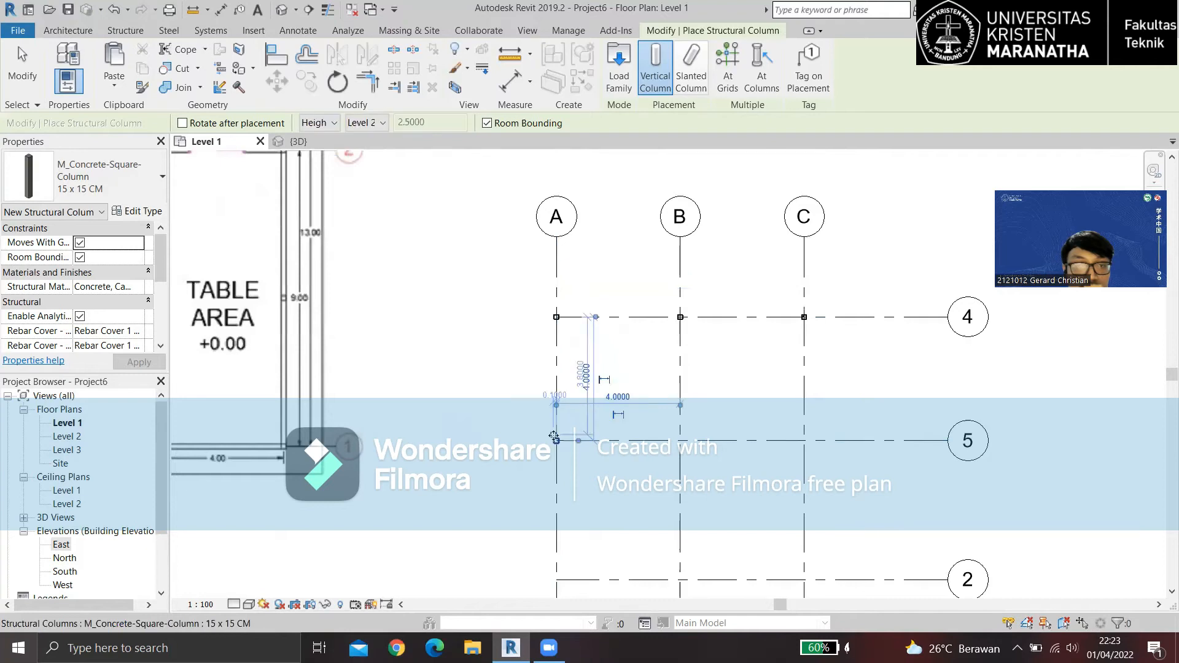
scroll(644, 393, "down", 2)
scroll(735, 438, "up", 2)
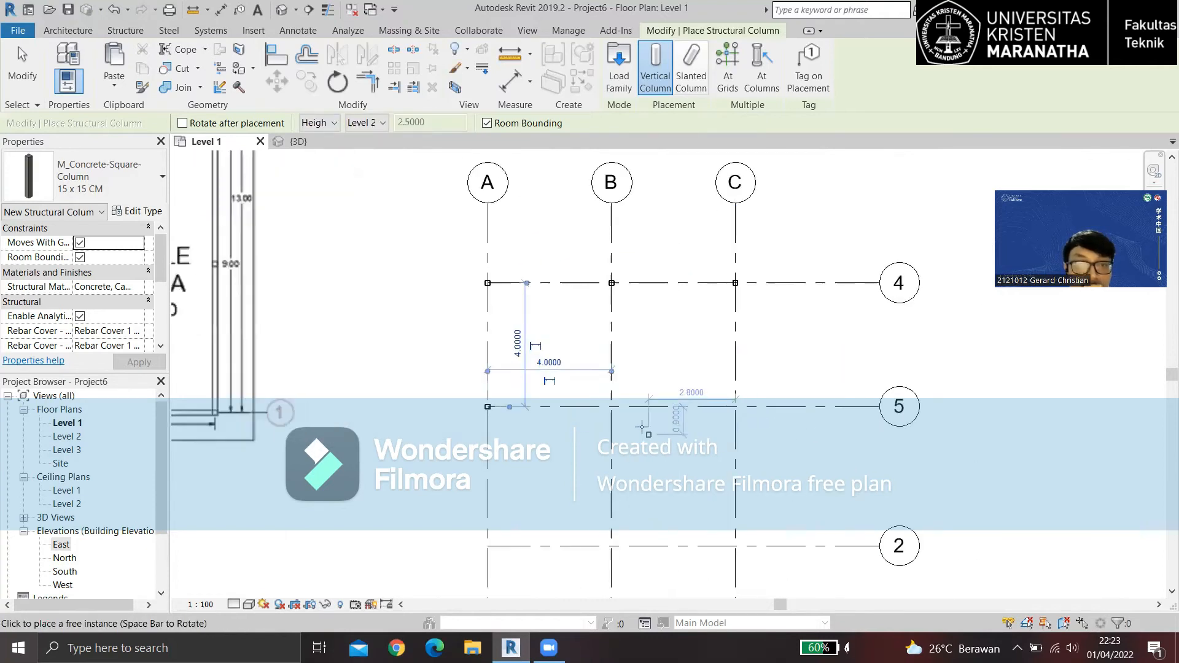
scroll(676, 369, "down", 2)
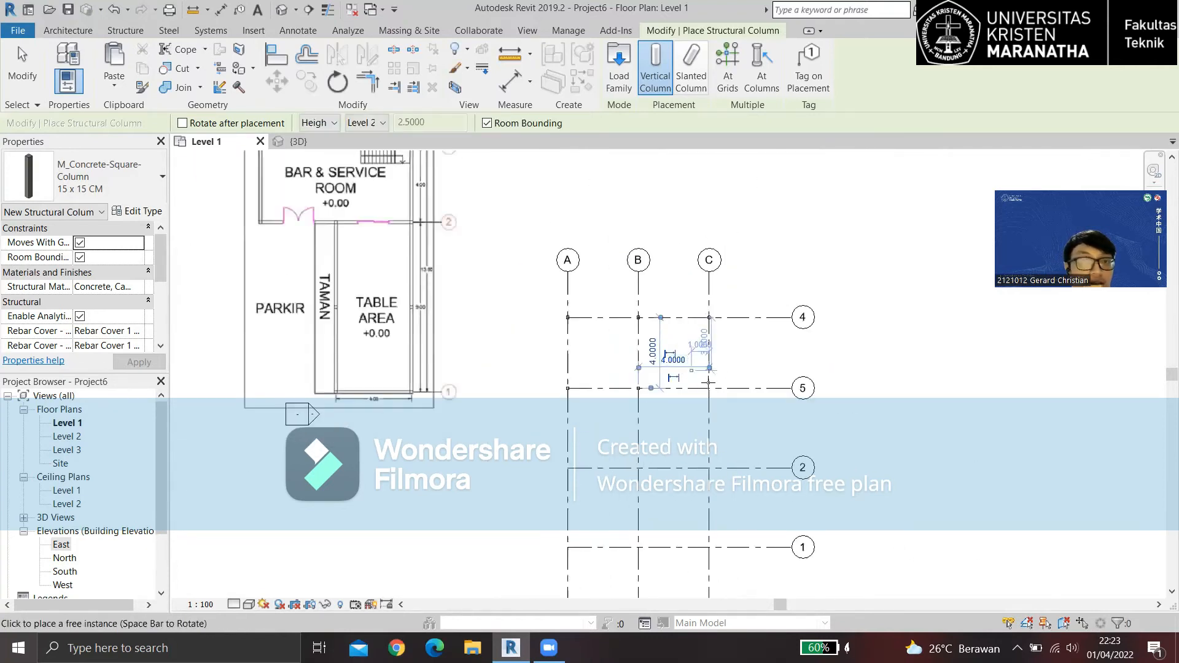
scroll(677, 360, "up", 2)
Place 15 x 15 CM columns where grids 2 and 1 meet grids B and C, and end column placement.
scroll(708, 391, "down", 3)
middle_click_drag(811, 371, 740, 276)
scroll(842, 402, "up", 2)
scroll(890, 353, "down", 1)
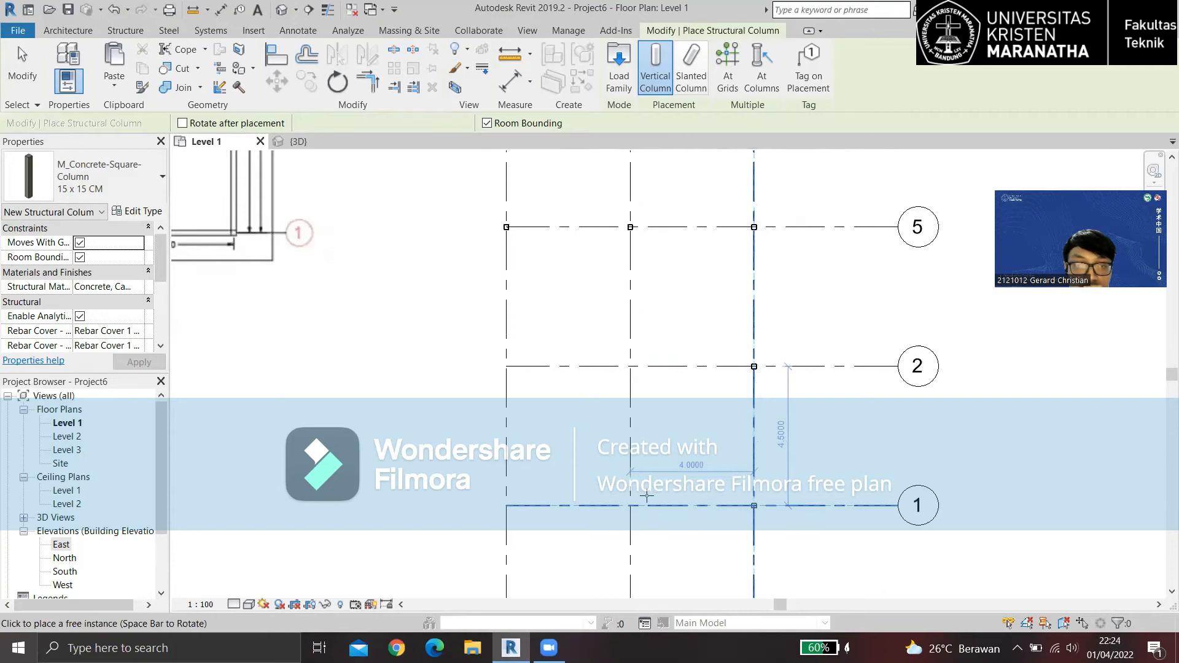
left_click(631, 505)
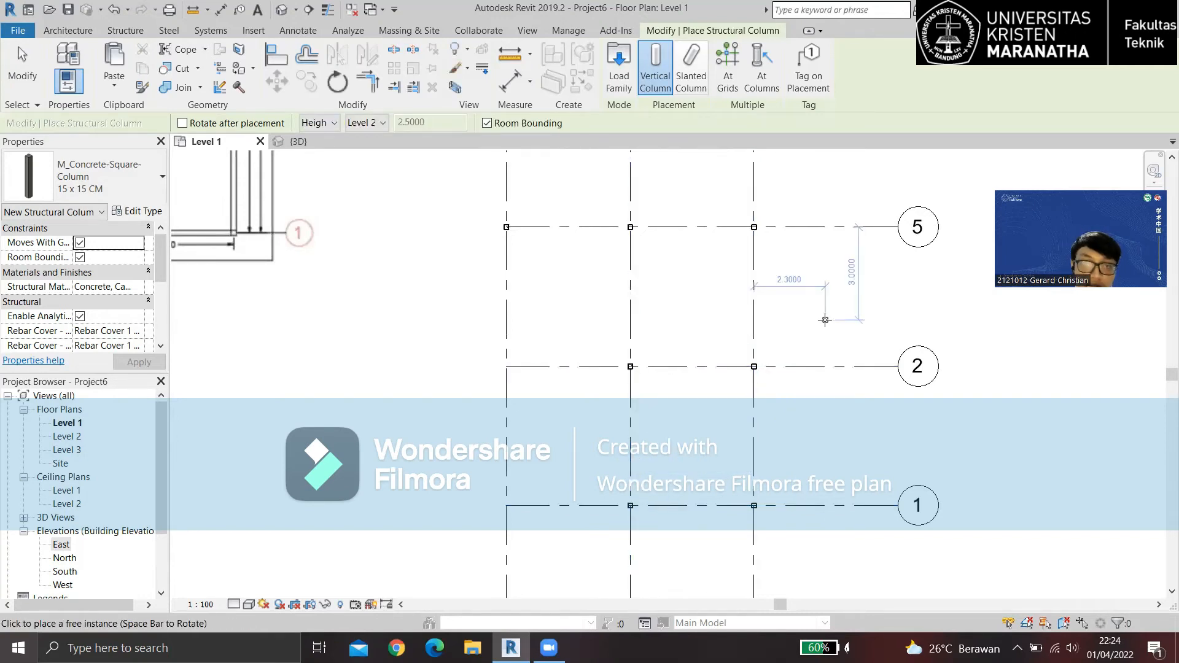
key("Escape")
scroll(808, 322, "down", 3)
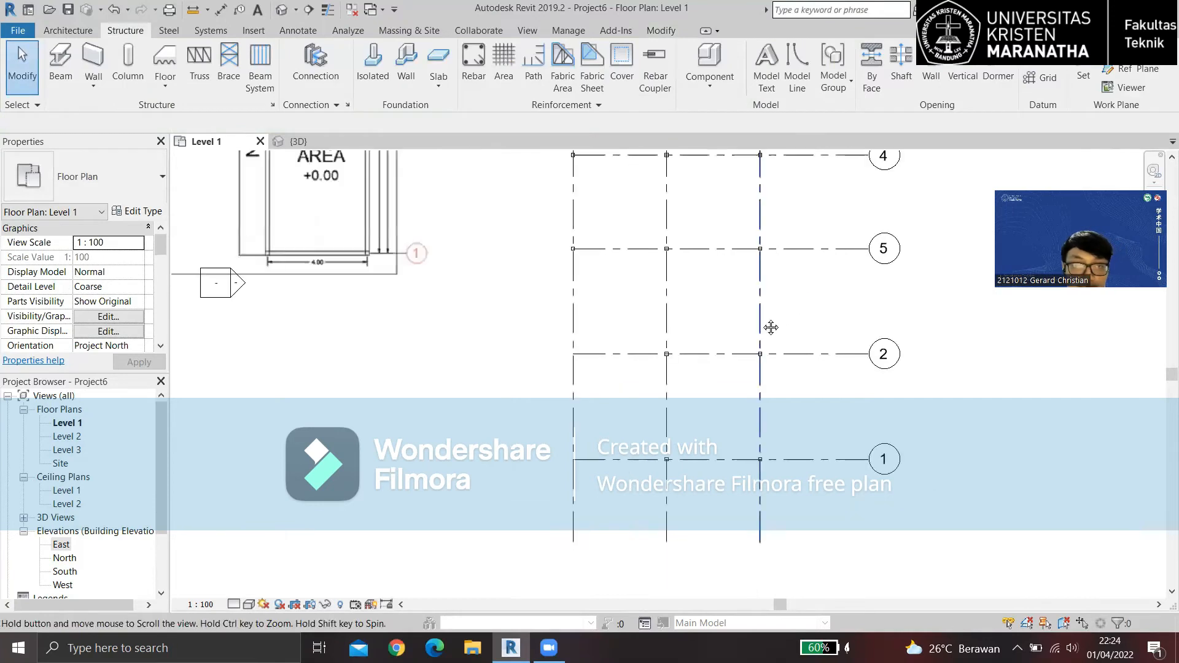
In the 3D view, set the detail level to Fine and the visual style to Realistic.
left_click(298, 141)
scroll(652, 401, "up", 3)
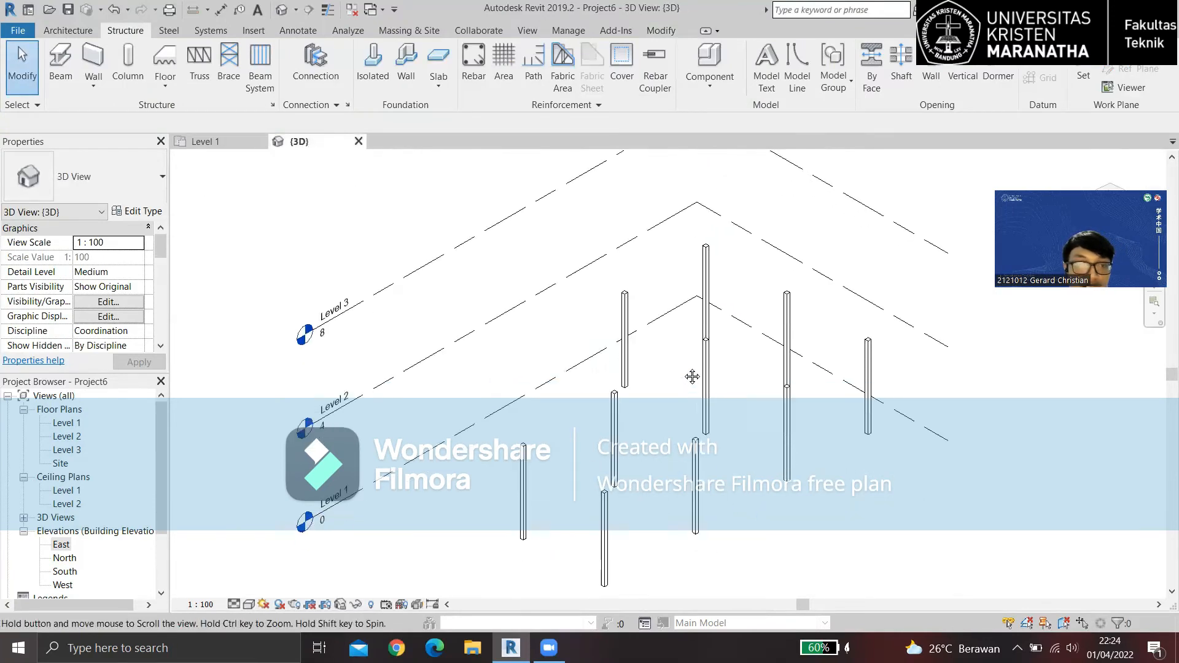
scroll(624, 450, "down", 1)
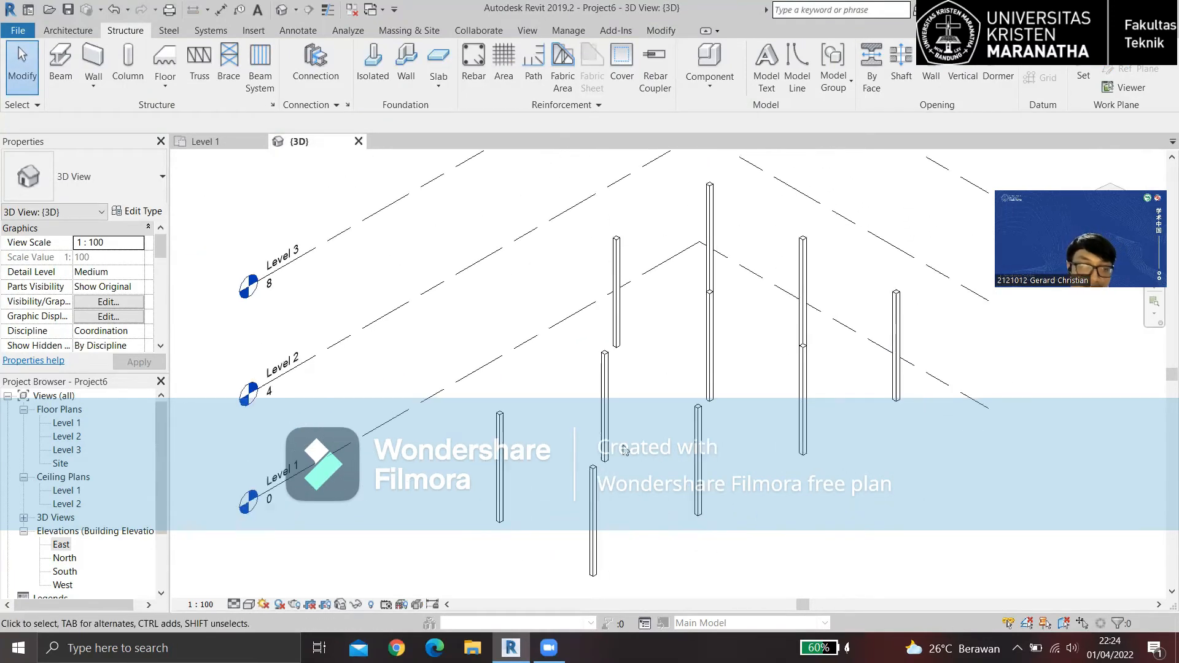
middle_click_drag(625, 450, 578, 483, "shift")
left_click(234, 605)
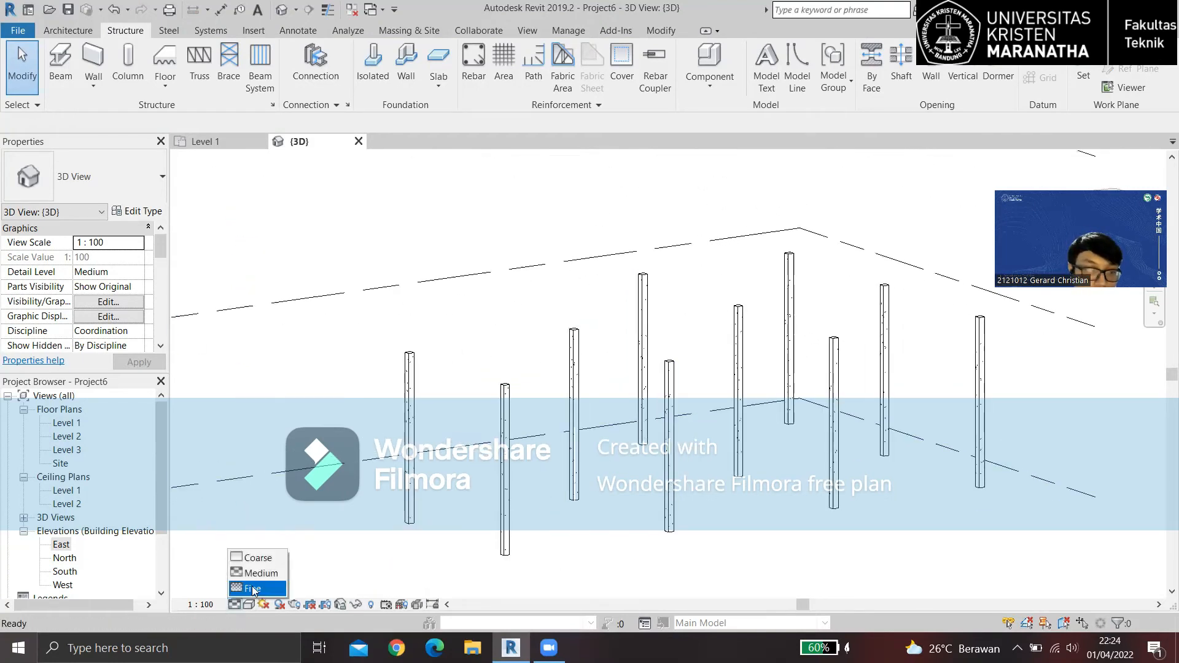
left_click(253, 591)
scroll(322, 530, "down", 2)
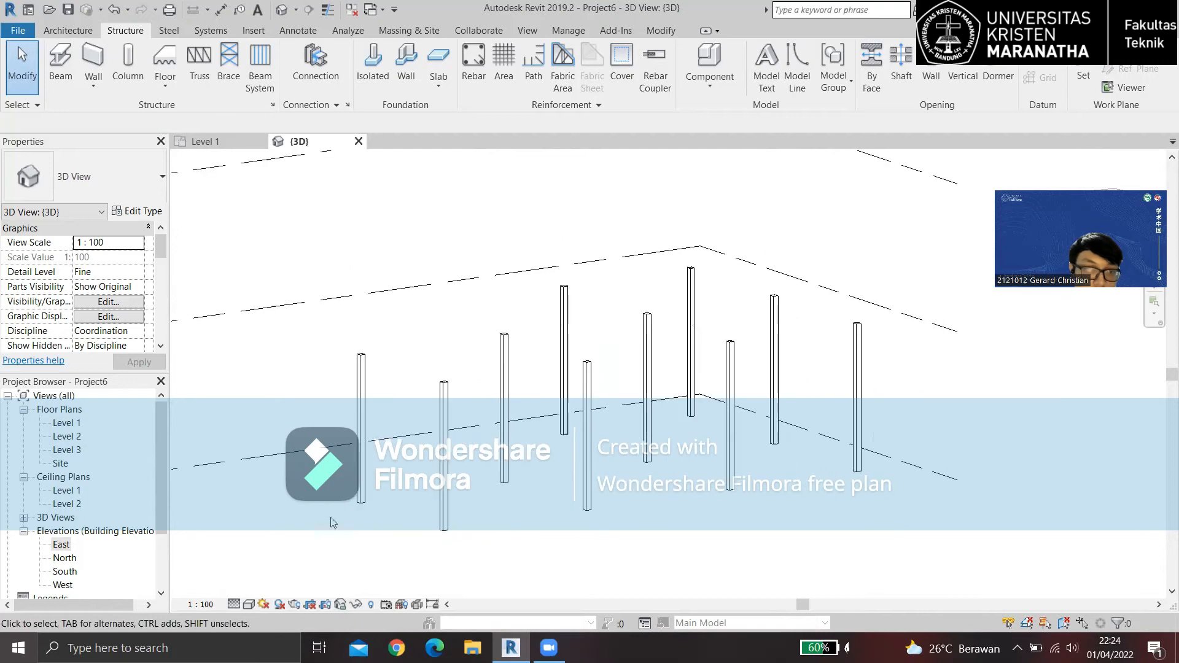
left_click(253, 606)
left_click(273, 573)
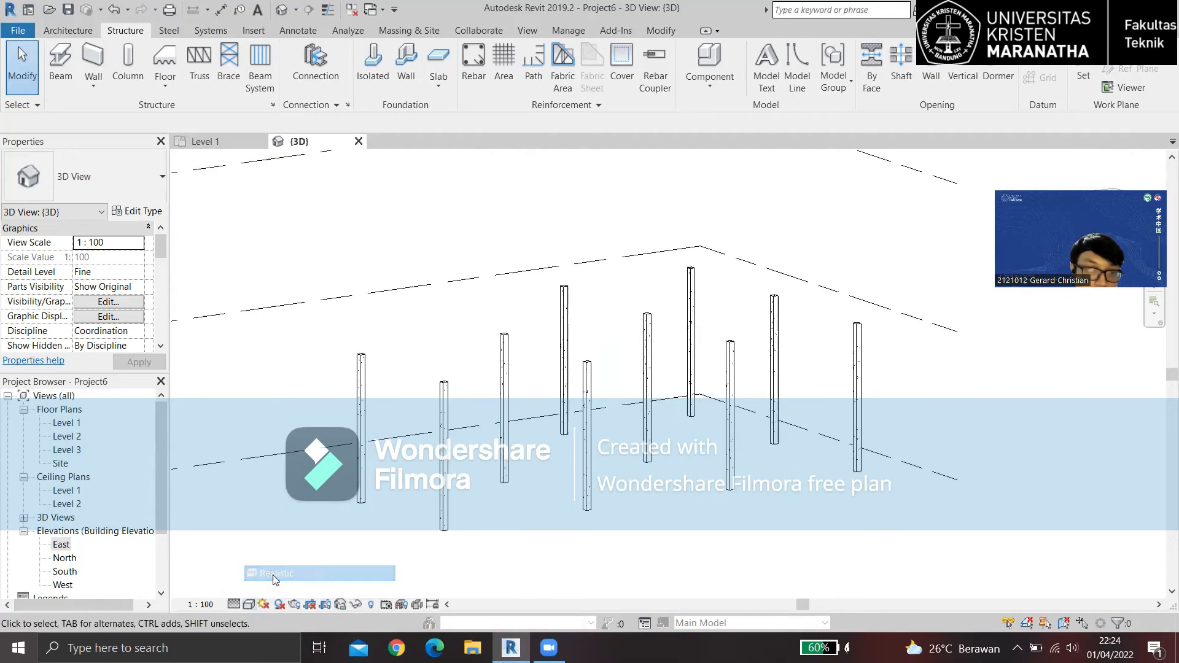
Examine the placed columns in the 3D view, close that view, and check their positions on the Level 1 floor plan.
scroll(540, 430, "up", 3)
scroll(540, 430, "down", 3)
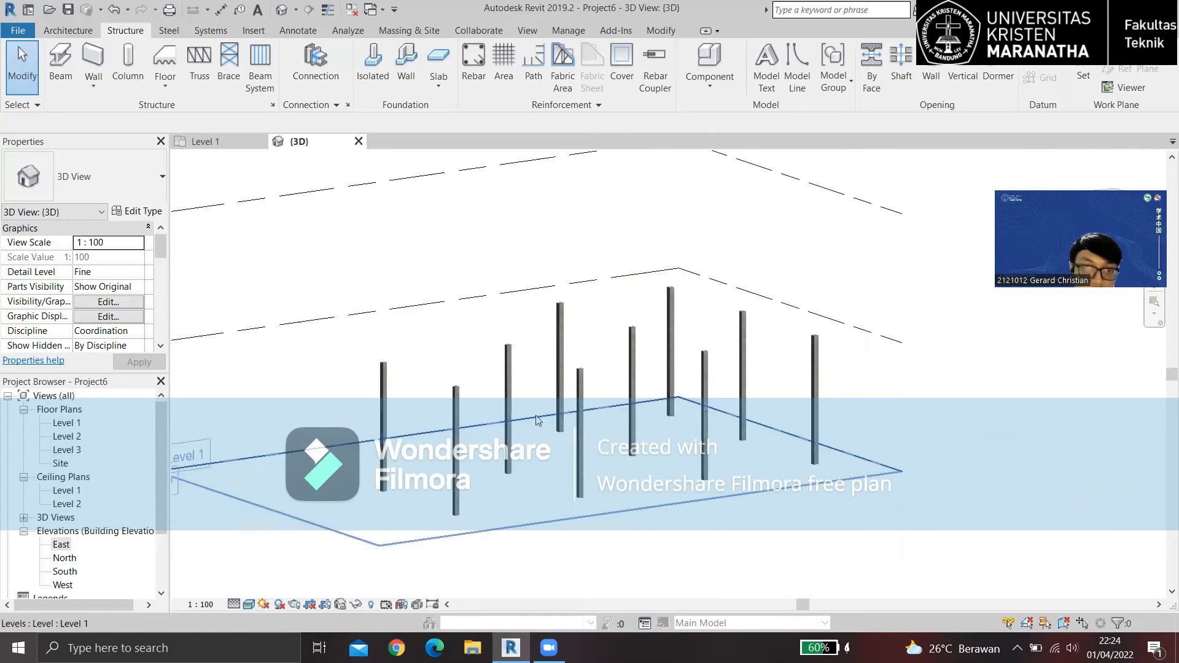
scroll(722, 391, "up", 4)
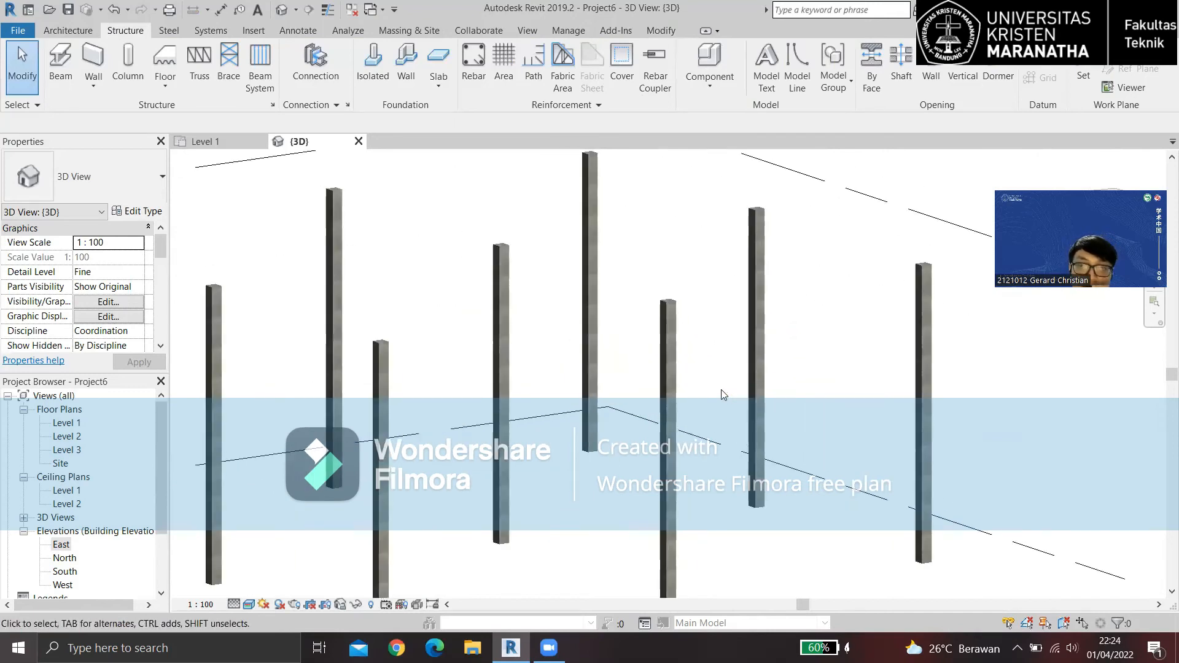
scroll(722, 393, "down", 3)
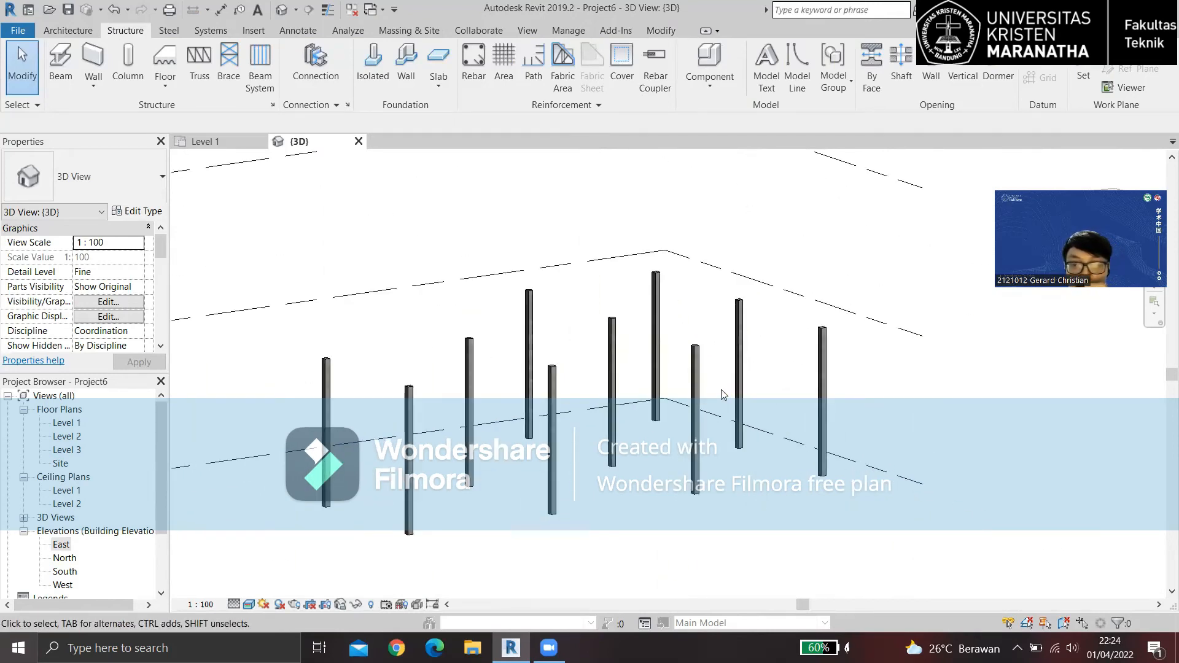
left_click(358, 141)
scroll(629, 266, "up", 2)
mouse_move(559, 240)
middle_mouse_down()
mouse_move(751, 364)
mouse_move(621, 385)
mouse_move(574, 362)
mouse_move(618, 358)
middle_mouse_up()
scroll(699, 326, "up", 1)
scroll(698, 323, "up", 2)
scroll(751, 364, "down", 3)
scroll(643, 387, "up", 3)
scroll(600, 371, "down", 1)
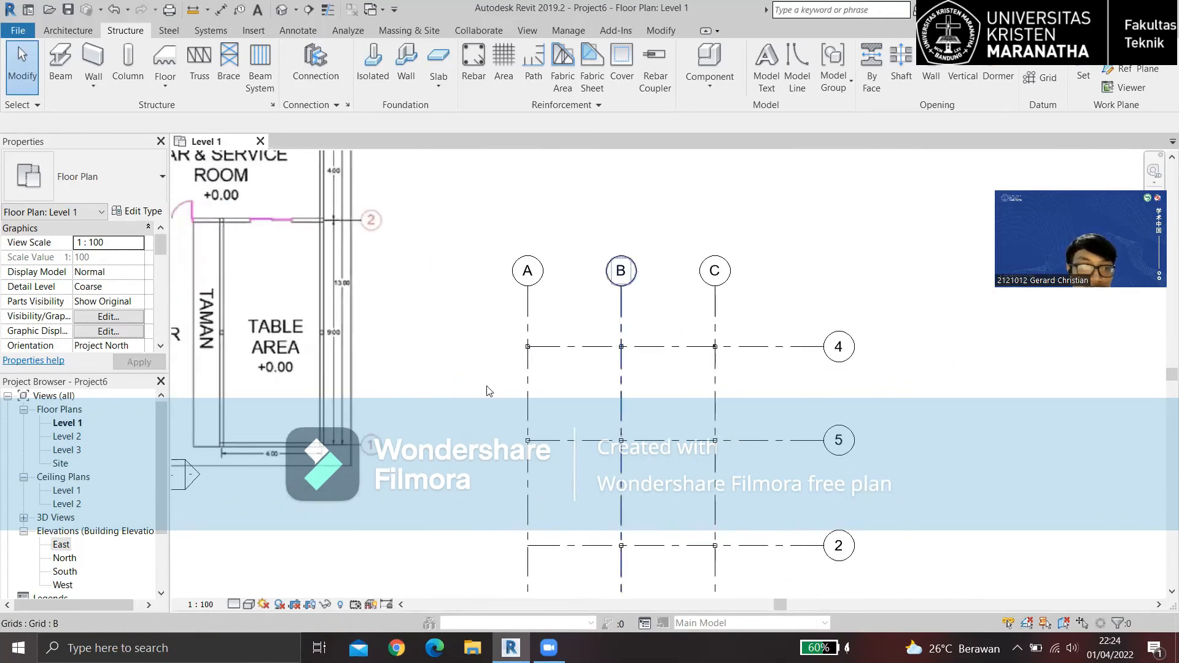
Open the Level 2 floor plan and bring its grid layout into view.
double_click(75, 437)
middle_click_drag(555, 406, 545, 296)
scroll(544, 296, "down", 1)
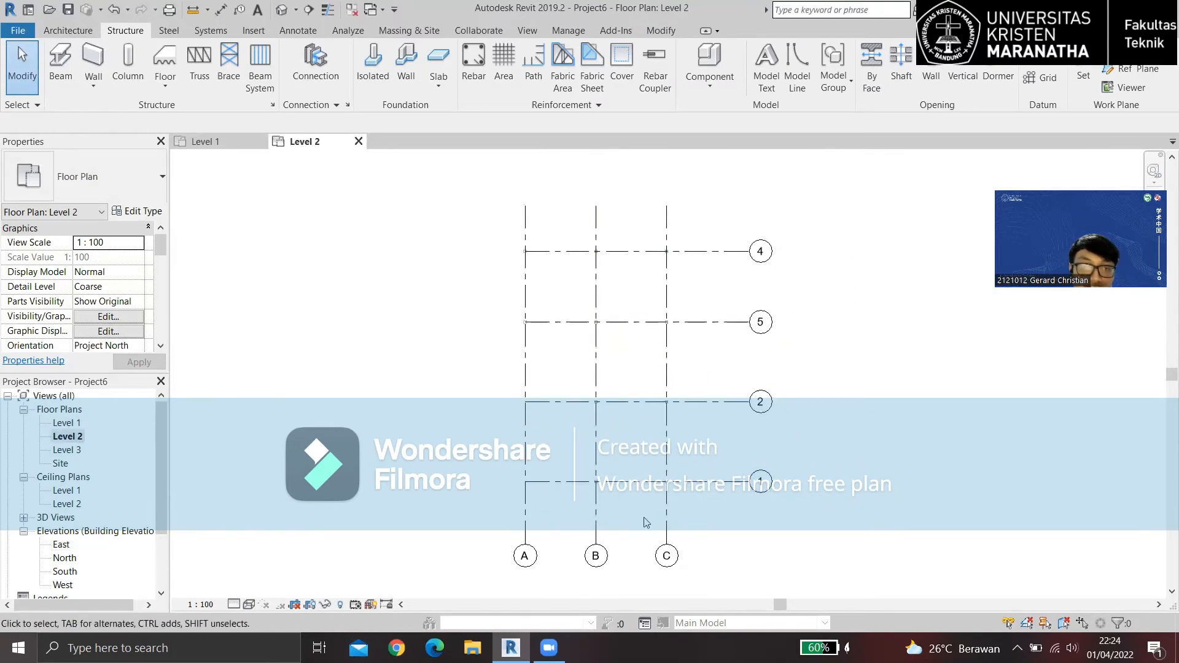
middle_click_drag(653, 243, 627, 302)
scroll(811, 286, "down", 1)
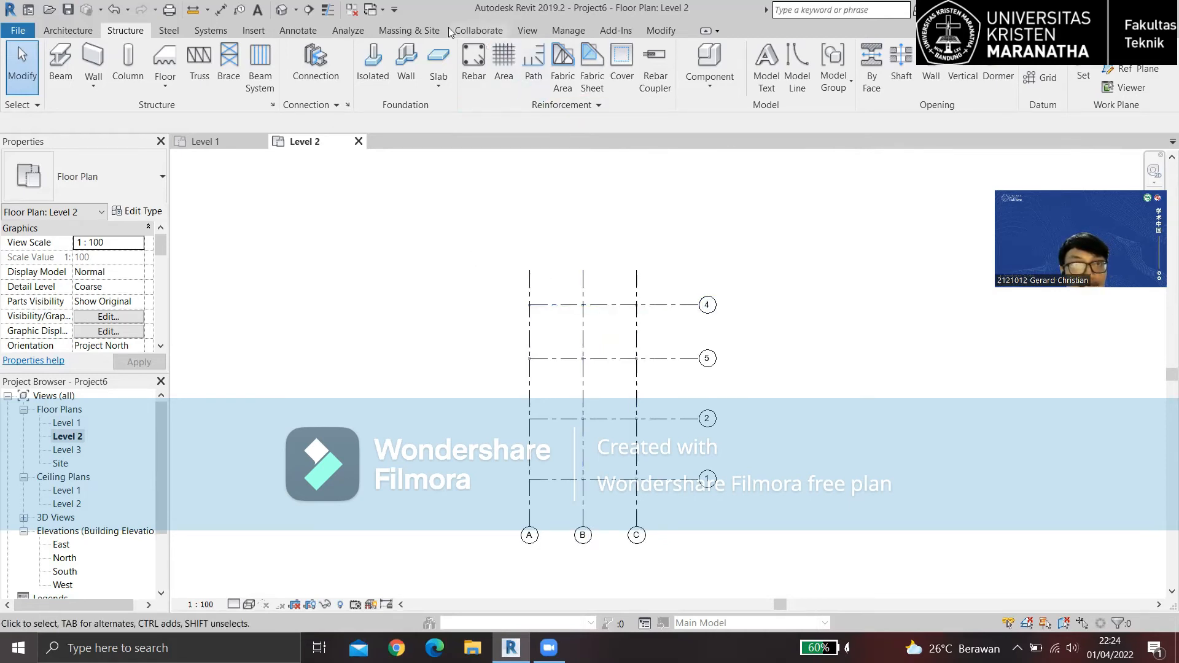
Import the Lt.2 image into the Level 2 floor plan and place it beside grid A, outside the grid layout.
left_click(255, 32)
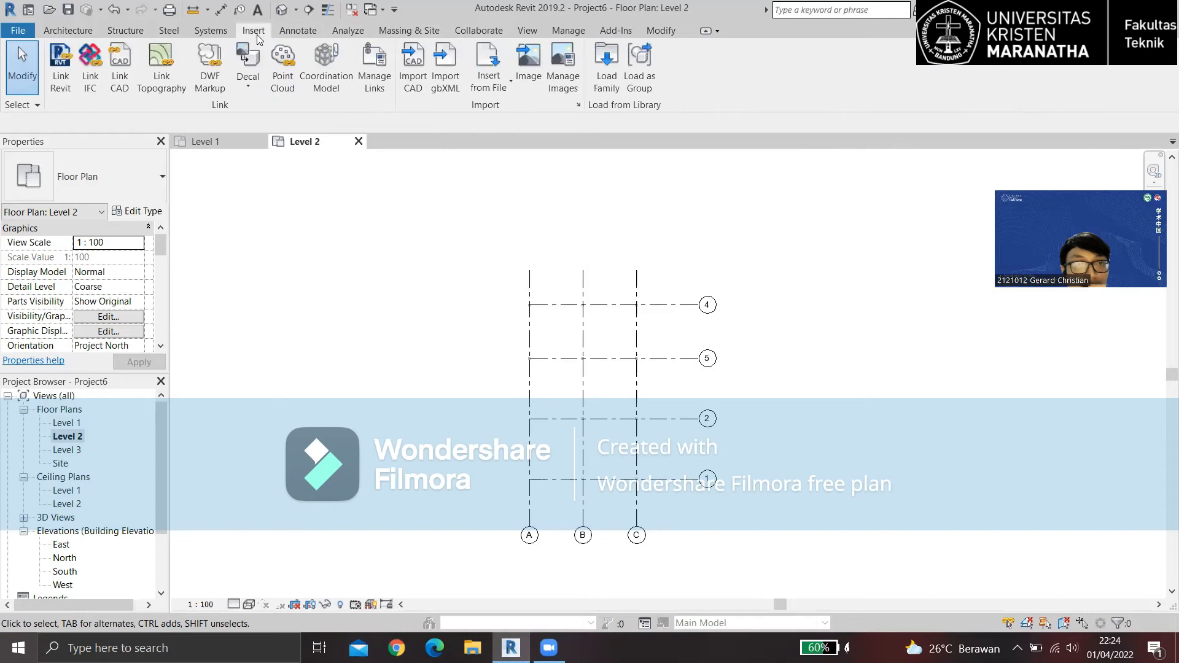
left_click(536, 80)
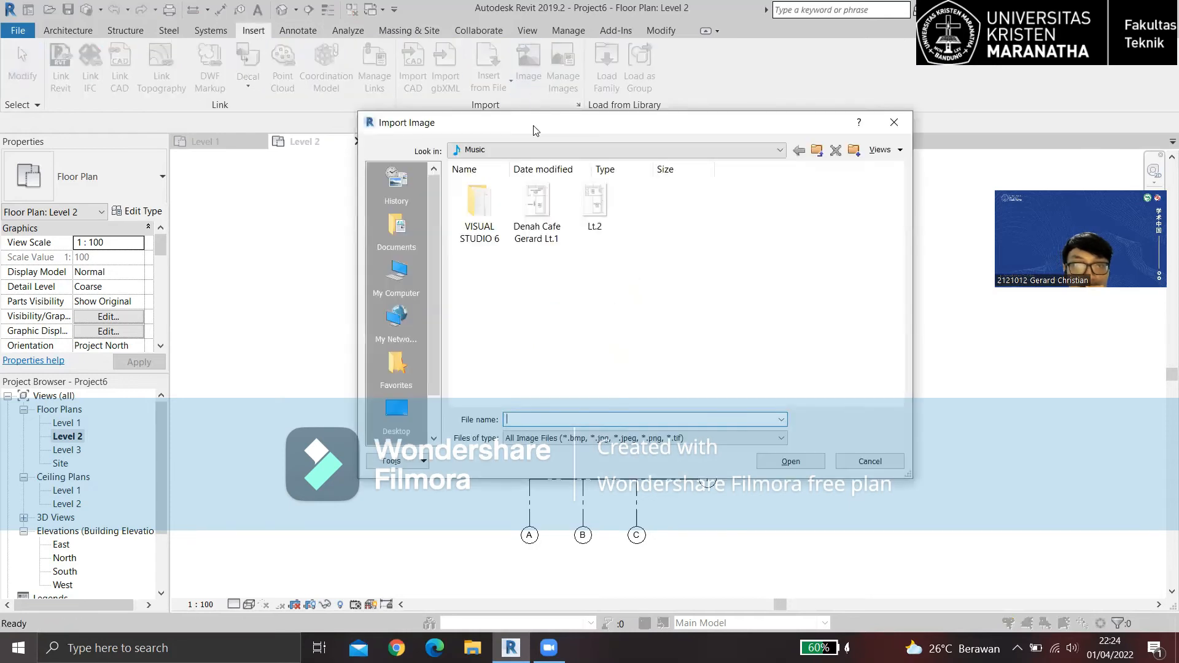
left_click(589, 209)
left_click(790, 461)
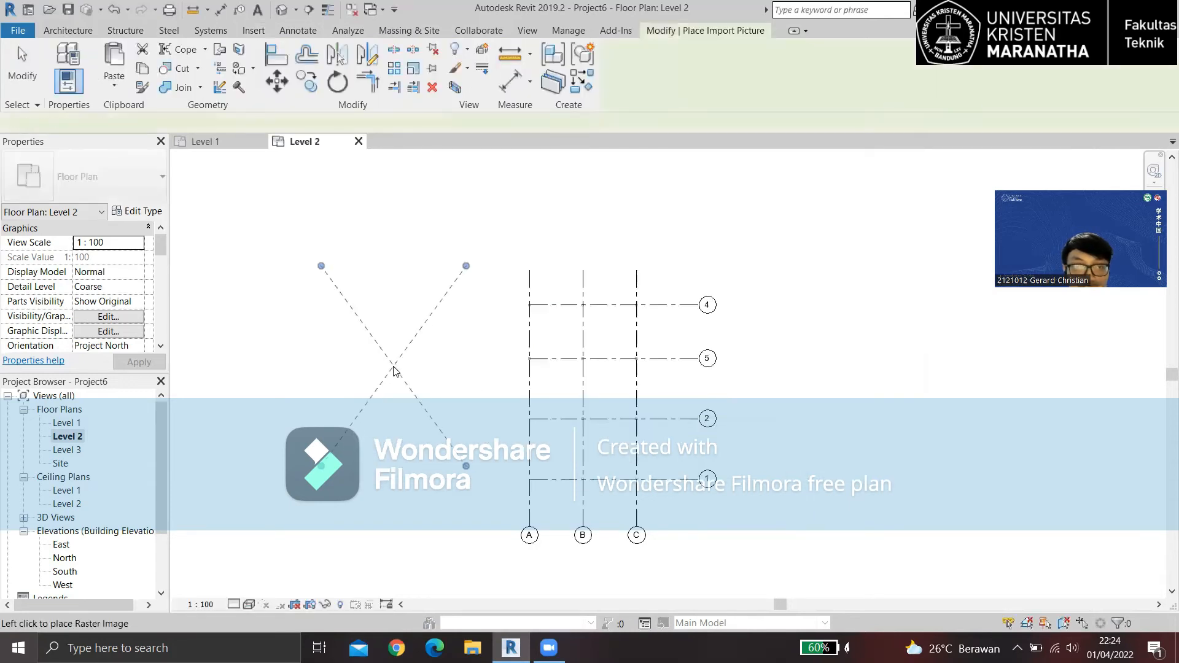
left_click(414, 340)
scroll(525, 251, "up", 3)
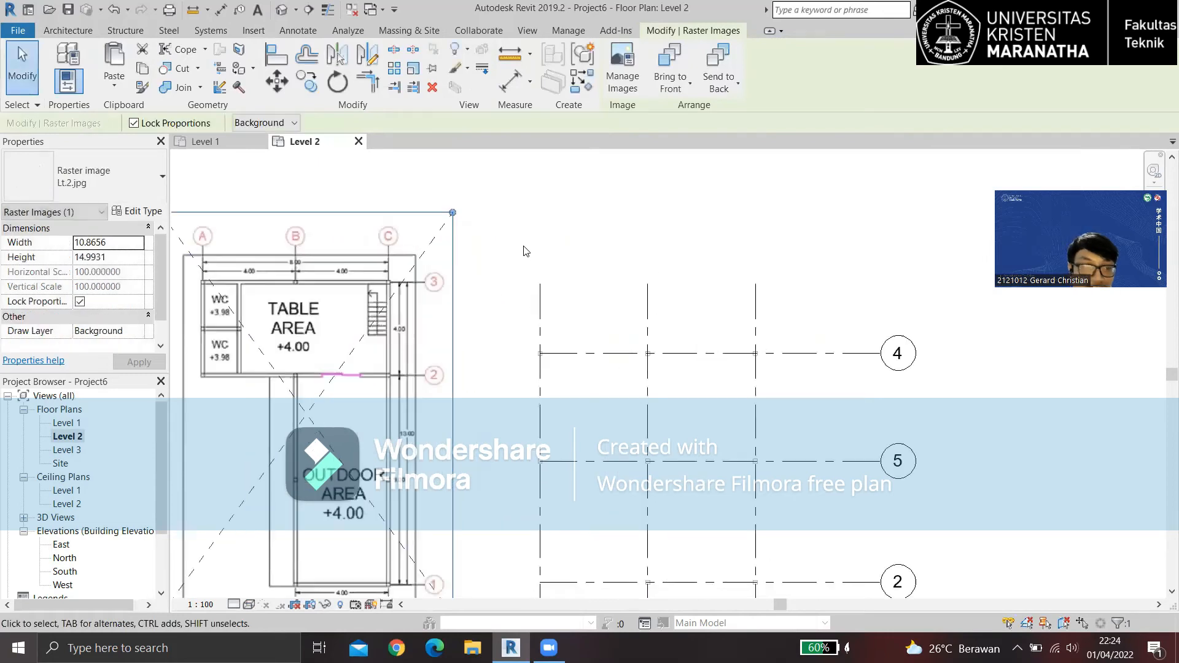
key("Escape")
Compare the column positions on the imported second-floor plan image with the grid intersections on Level 2.
scroll(526, 250, "down", 2)
scroll(539, 350, "up", 6)
middle_click_drag(540, 328, 594, 340)
scroll(594, 340, "down", 4)
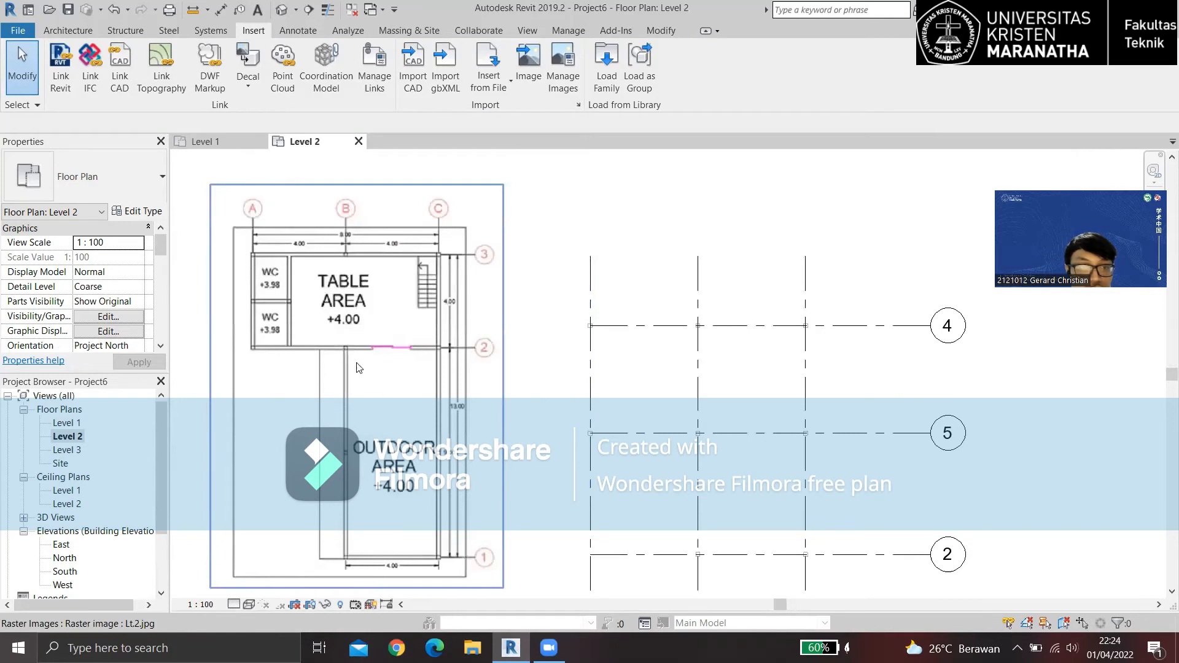
scroll(713, 314, "down", 2)
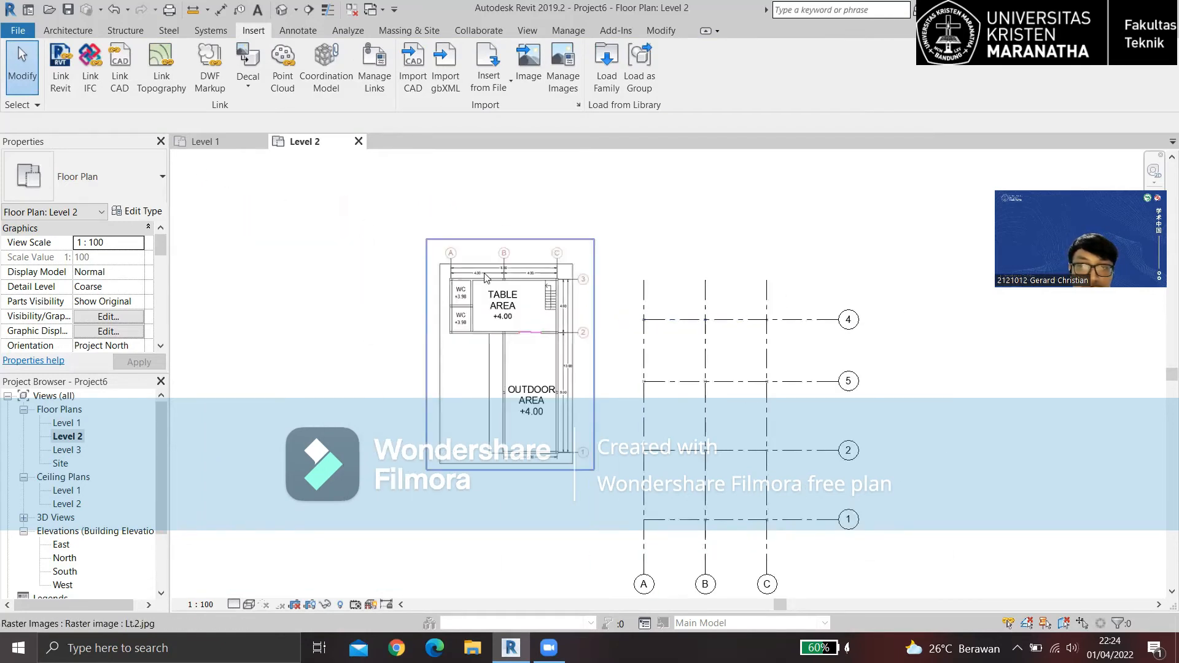
scroll(761, 374, "up", 2)
middle_click_drag(775, 505, 742, 435)
middle_click_drag(666, 335, 724, 398)
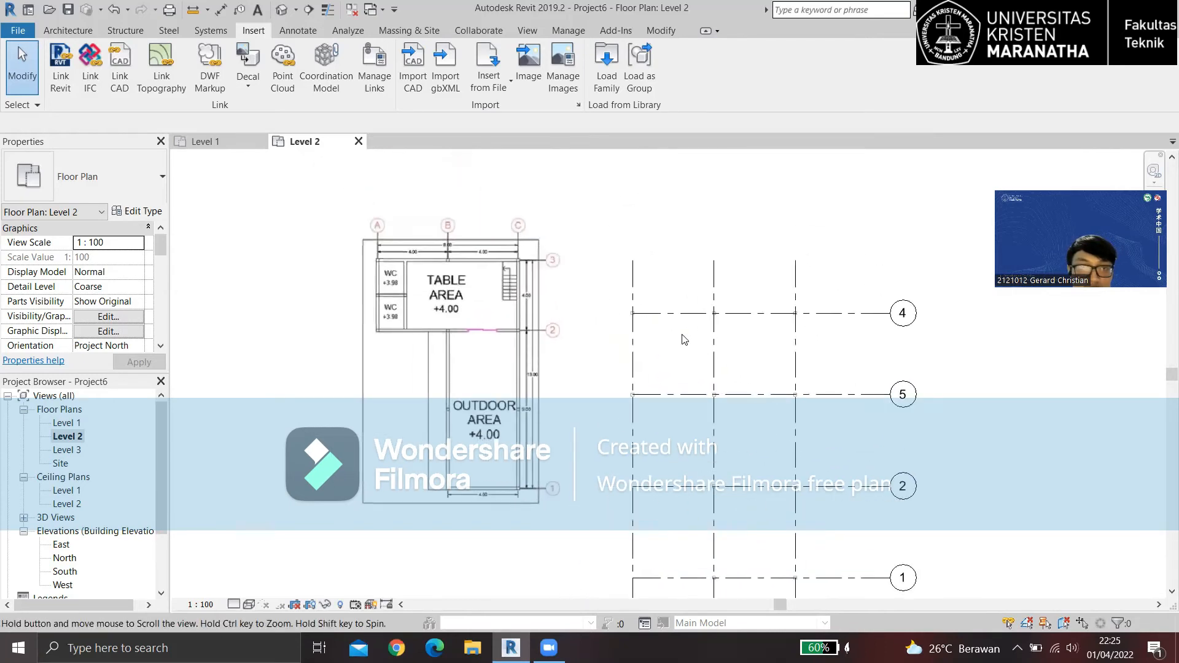
scroll(593, 249, "up", 1)
scroll(593, 253, "up", 1)
left_click(66, 31)
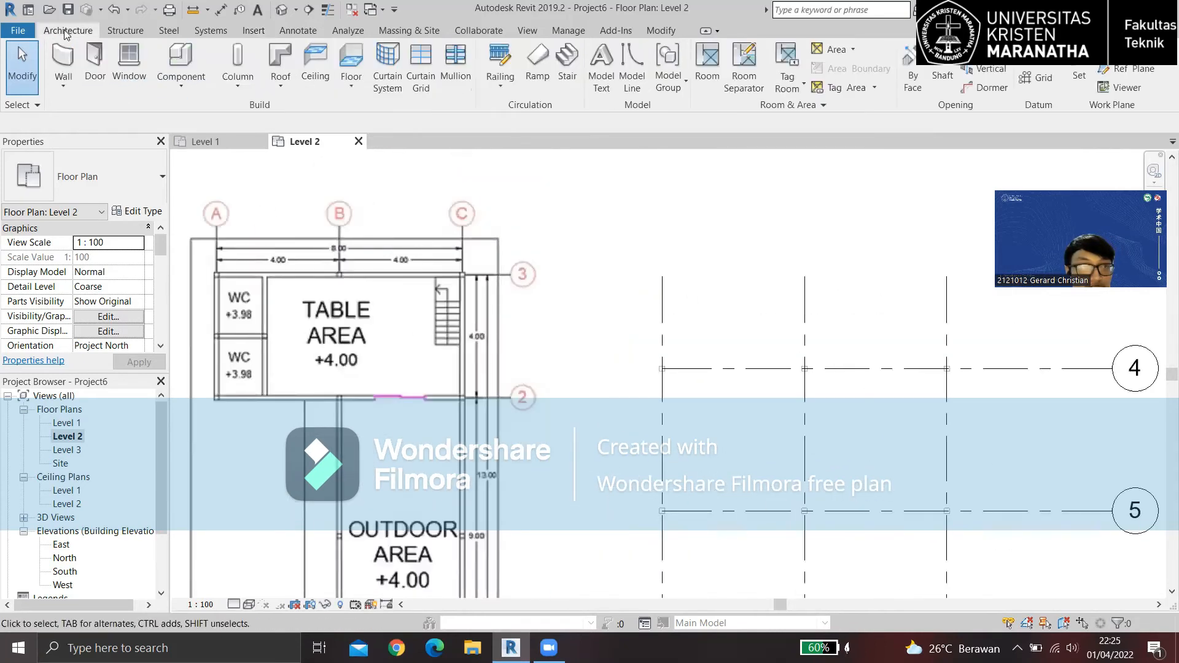
Place a 15 x 15 cm concrete square structural column at grid intersection A-4 on Level 2, with its height reaching Level 3.
left_click(125, 30)
left_click(129, 64)
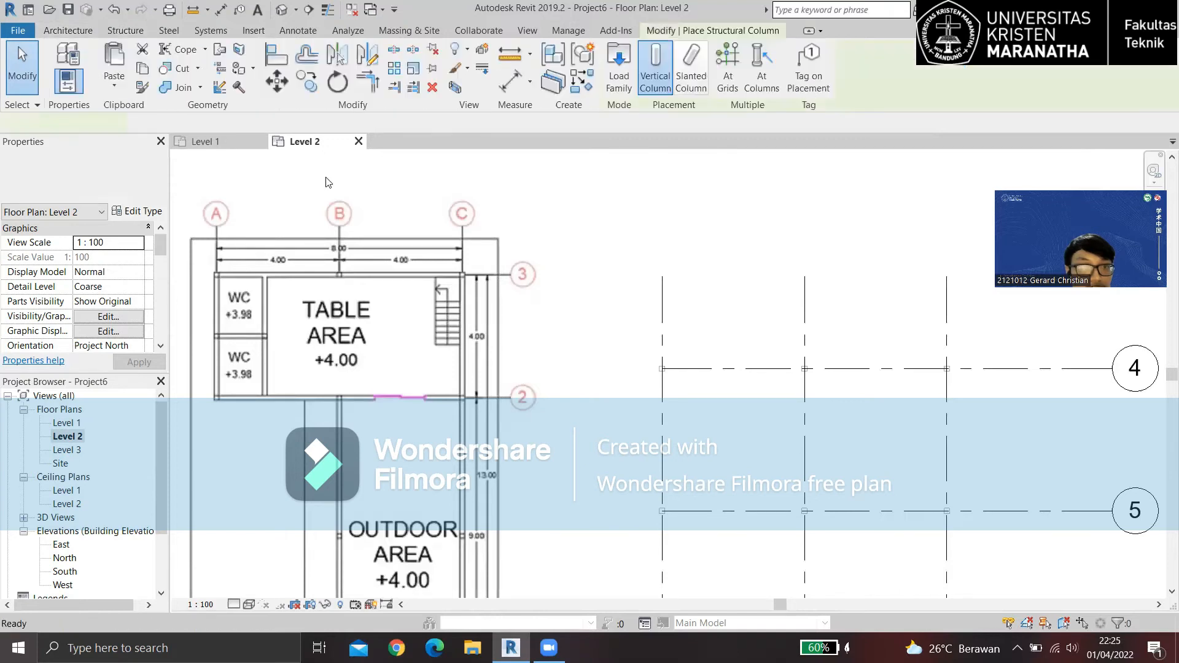
scroll(679, 351, "up", 1)
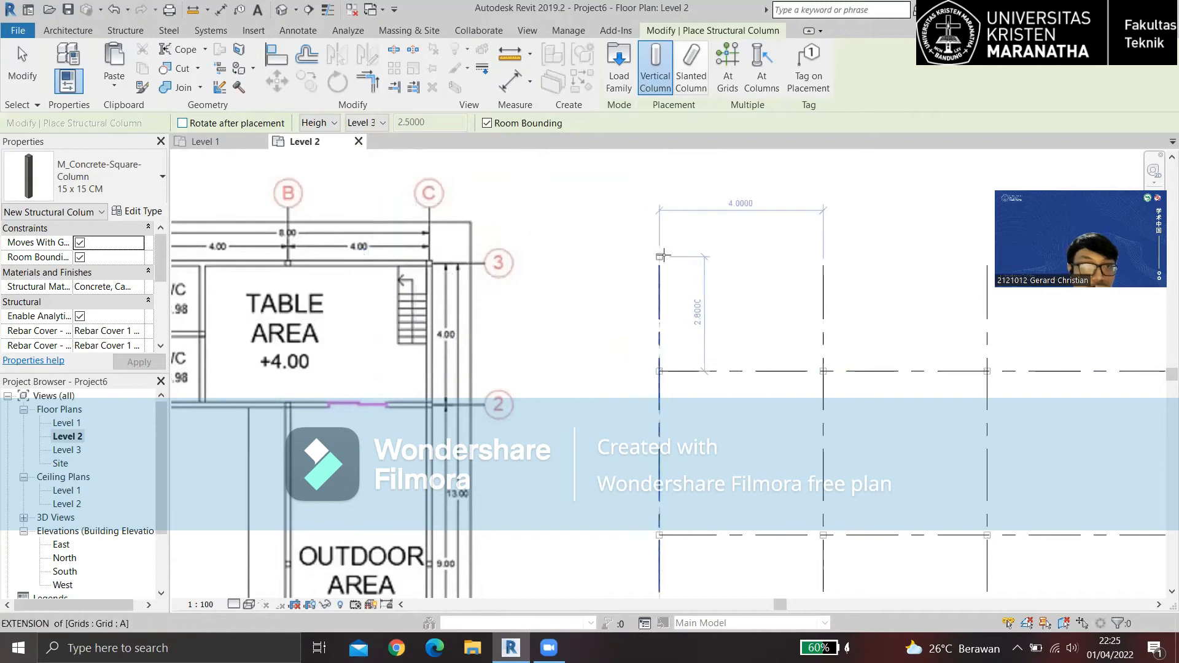
left_click(322, 124)
left_click(354, 123)
left_click(359, 165)
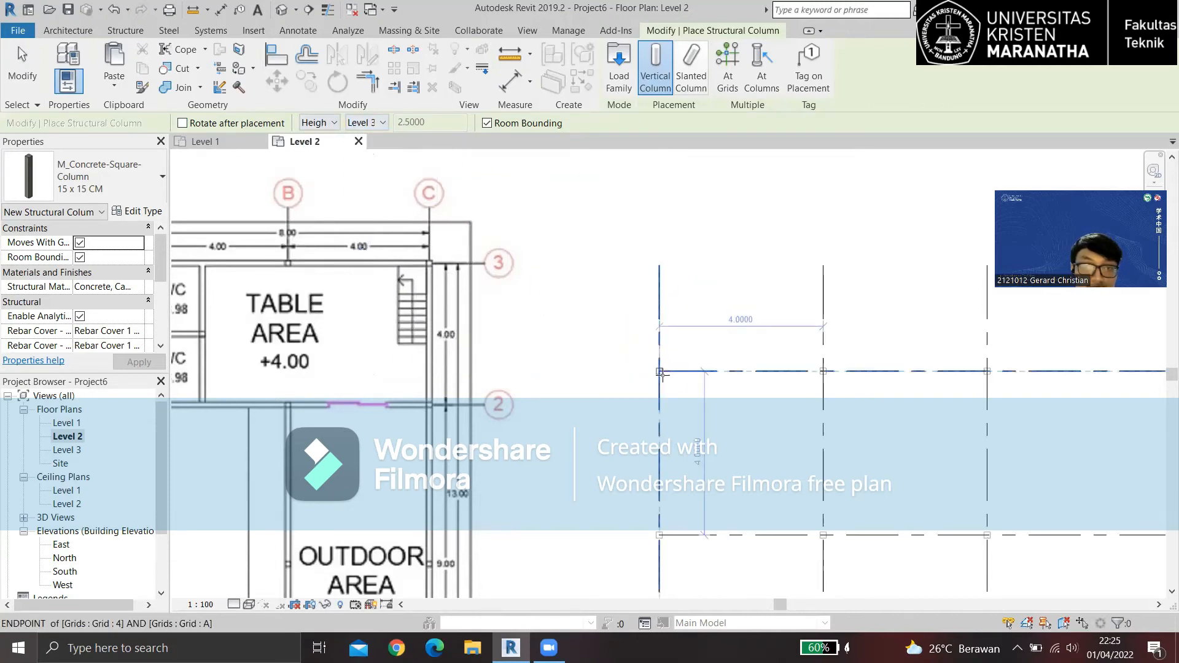
left_click(660, 371)
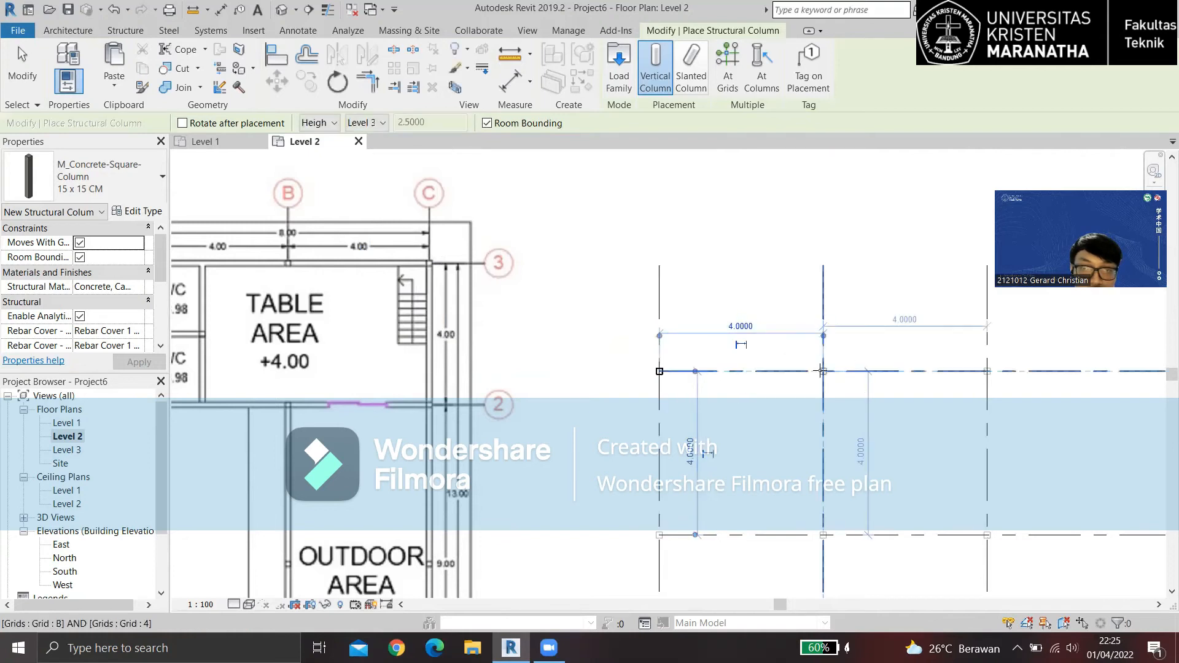
Place matching 15 x 15 cm columns at the intersections of grid 4 with grids B and C.
scroll(805, 389, "down", 2)
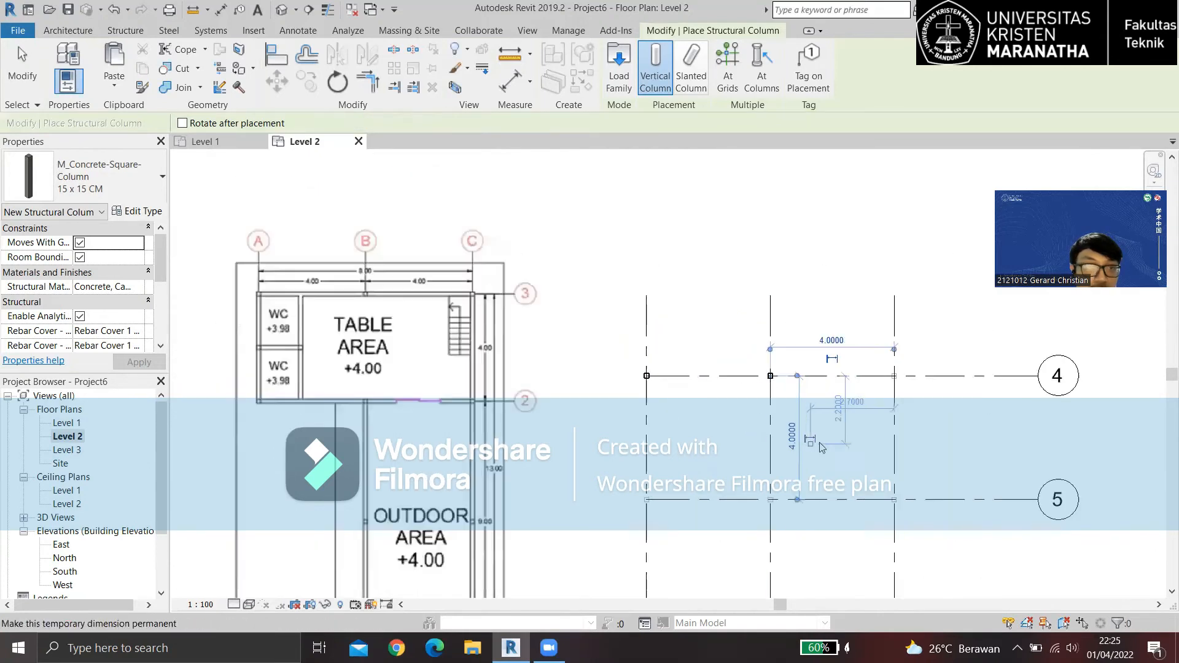
middle_click_drag(809, 423, 748, 418)
scroll(781, 402, "up", 2)
left_click(809, 367)
middle_click_drag(551, 457, 735, 395)
scroll(736, 395, "down", 1)
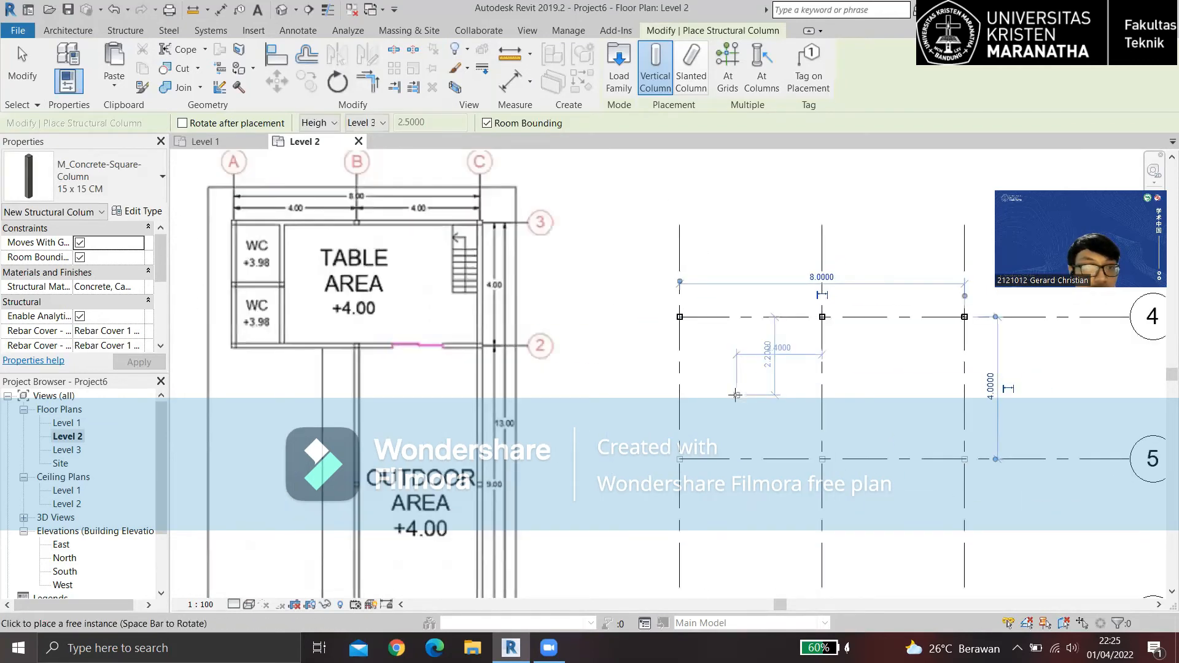
Place 15 x 15 cm columns where grid 5 meets grids A, B and C.
scroll(717, 467, "up", 3)
left_click(659, 455)
scroll(740, 373, "down", 2)
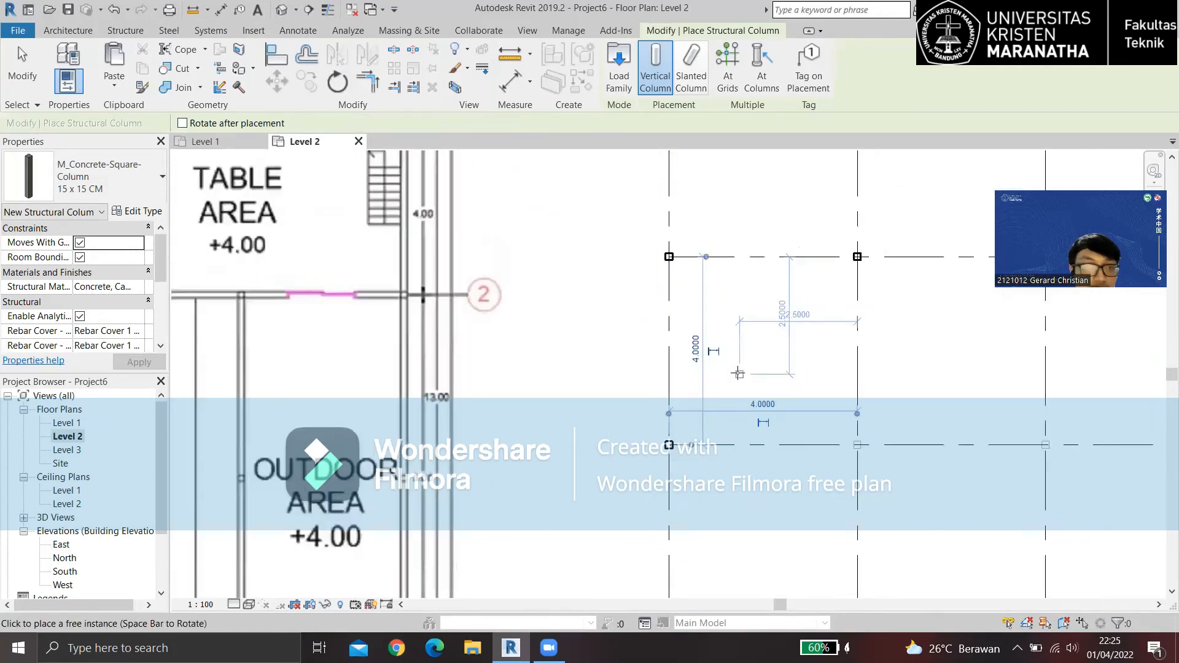
middle_click_drag(743, 374, 626, 347)
scroll(714, 406, "up", 1)
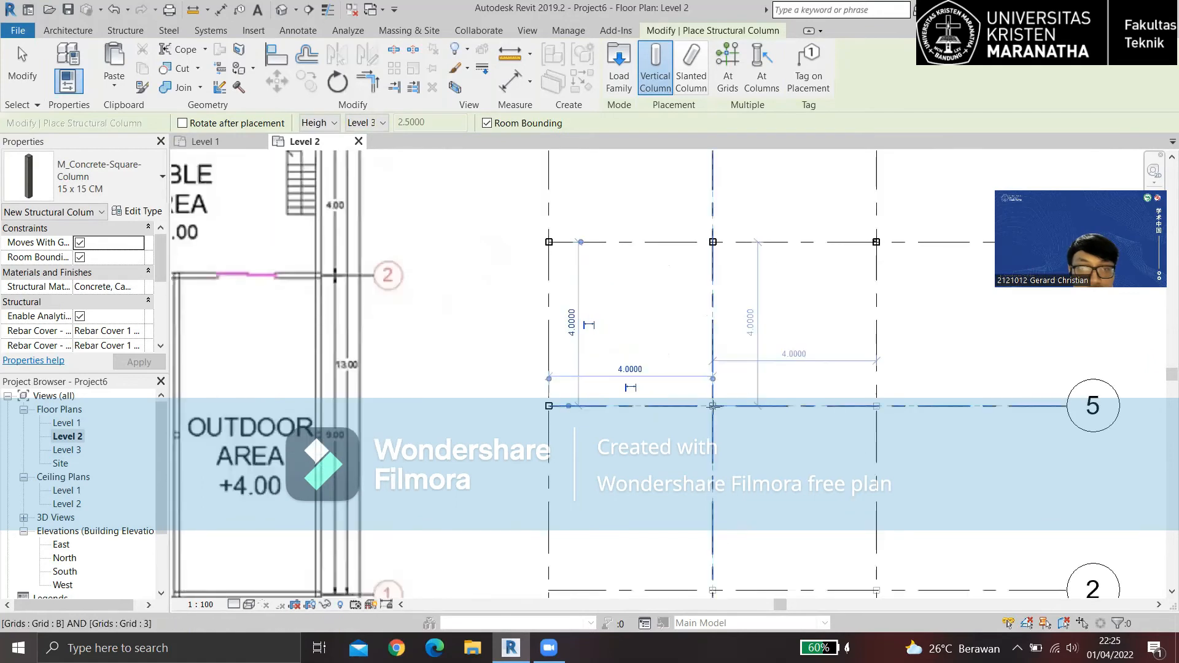
scroll(633, 467, "down", 2)
scroll(835, 460, "up", 2)
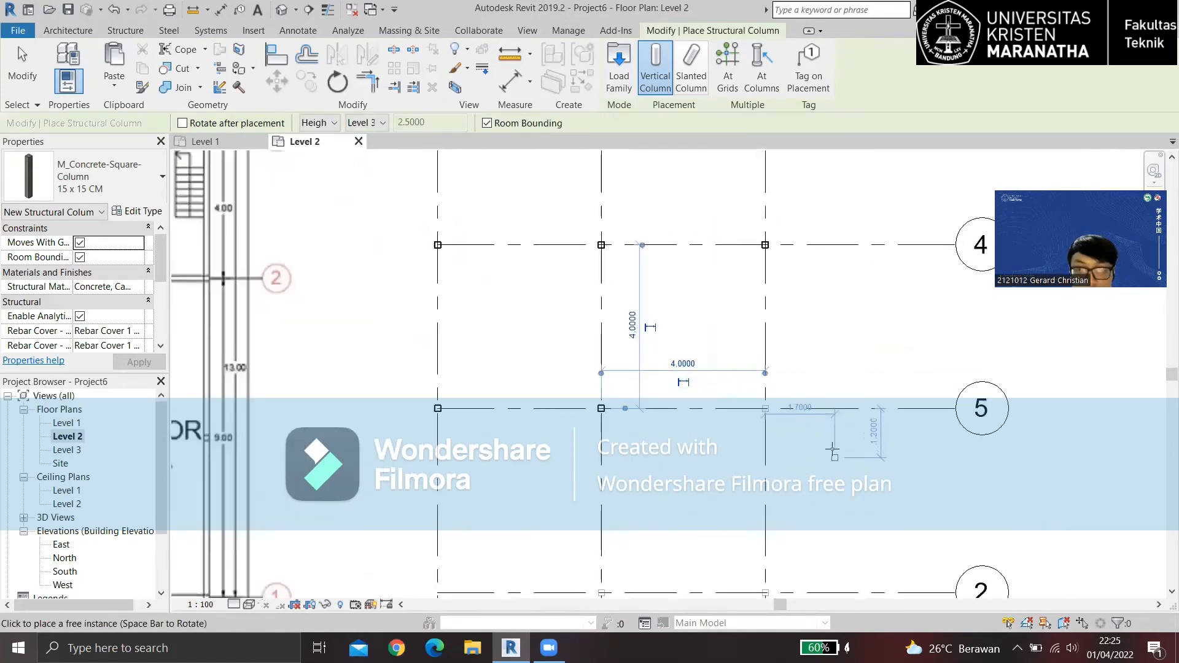
left_click(767, 410)
Place 15 x 15 cm columns where grids B and C meet grids 2 and 1, and end column placement.
mouse_move(725, 477)
middle_mouse_down()
mouse_move(788, 426)
mouse_move(782, 436)
mouse_move(786, 417)
middle_mouse_up()
scroll(788, 426, "down", 2)
middle_click_drag(777, 513, 776, 471)
scroll(747, 440, "up", 2)
left_click(716, 410)
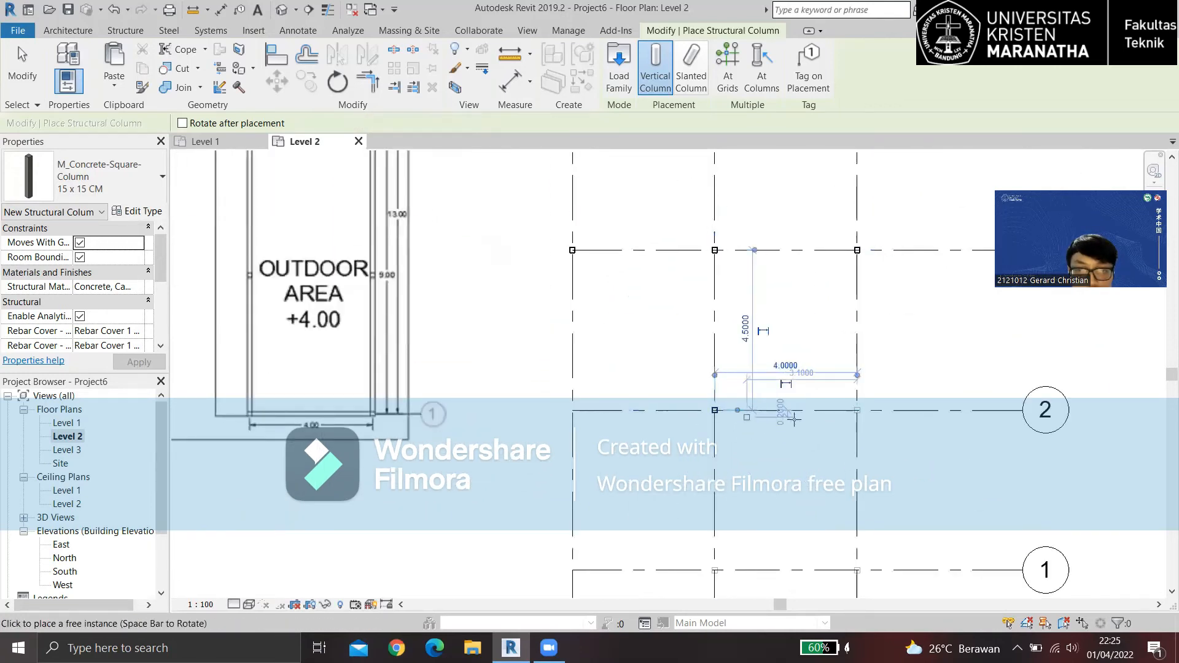
middle_click_drag(795, 399, 794, 391)
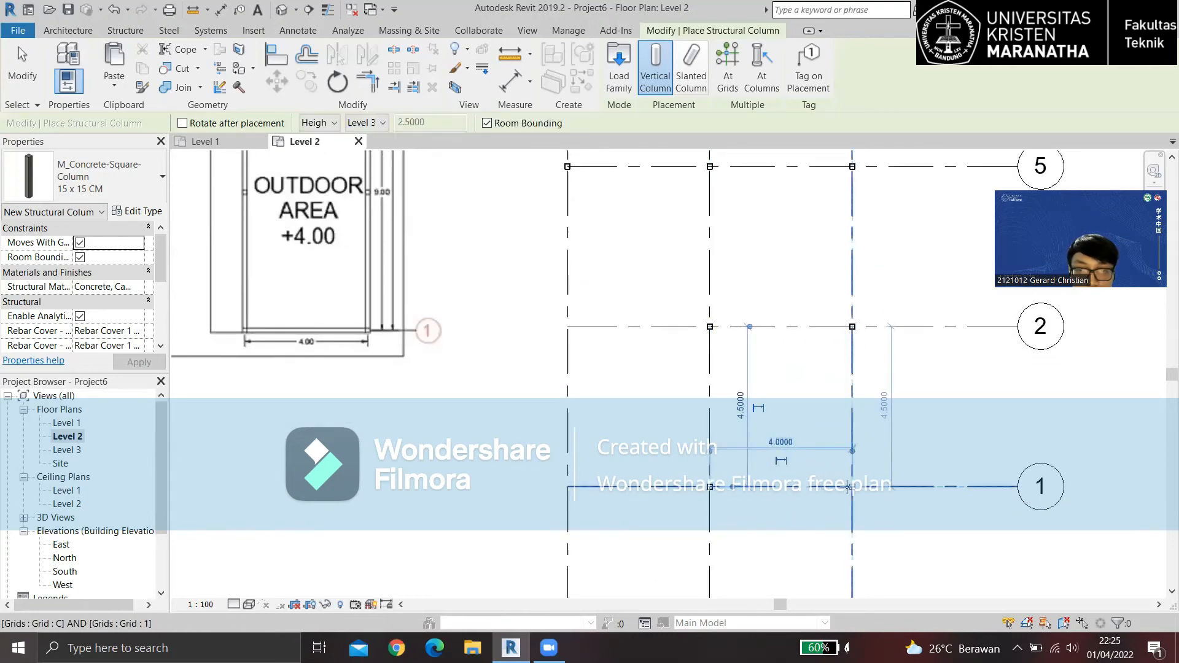
scroll(777, 425, "down", 2)
key("Escape")
key("Escape")
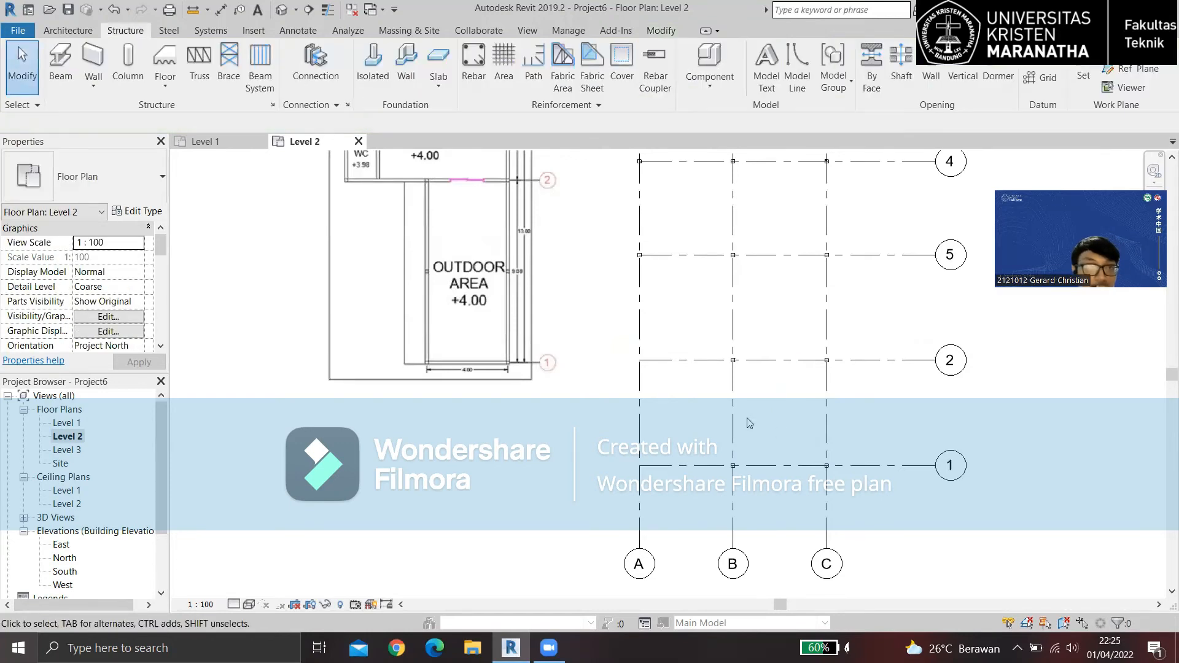
Examine the stacked columns in the 3D view, checking the base and top levels of an upper and a lower column.
left_click(282, 11)
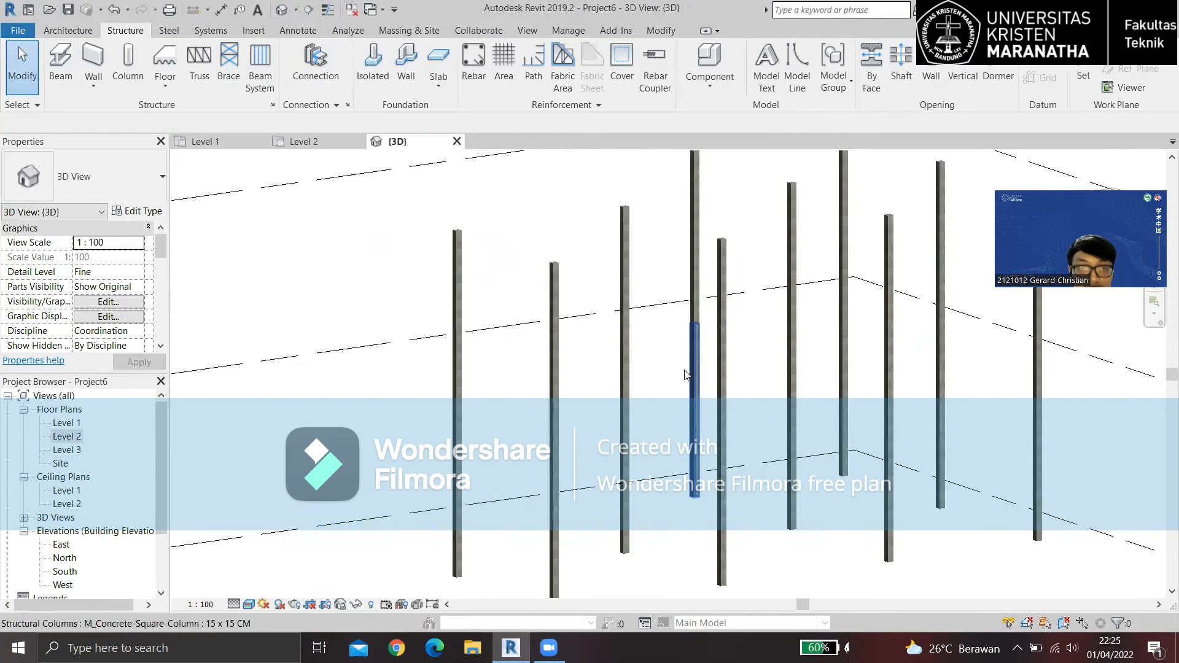
left_click(557, 419)
middle_click_drag(658, 485, 678, 446)
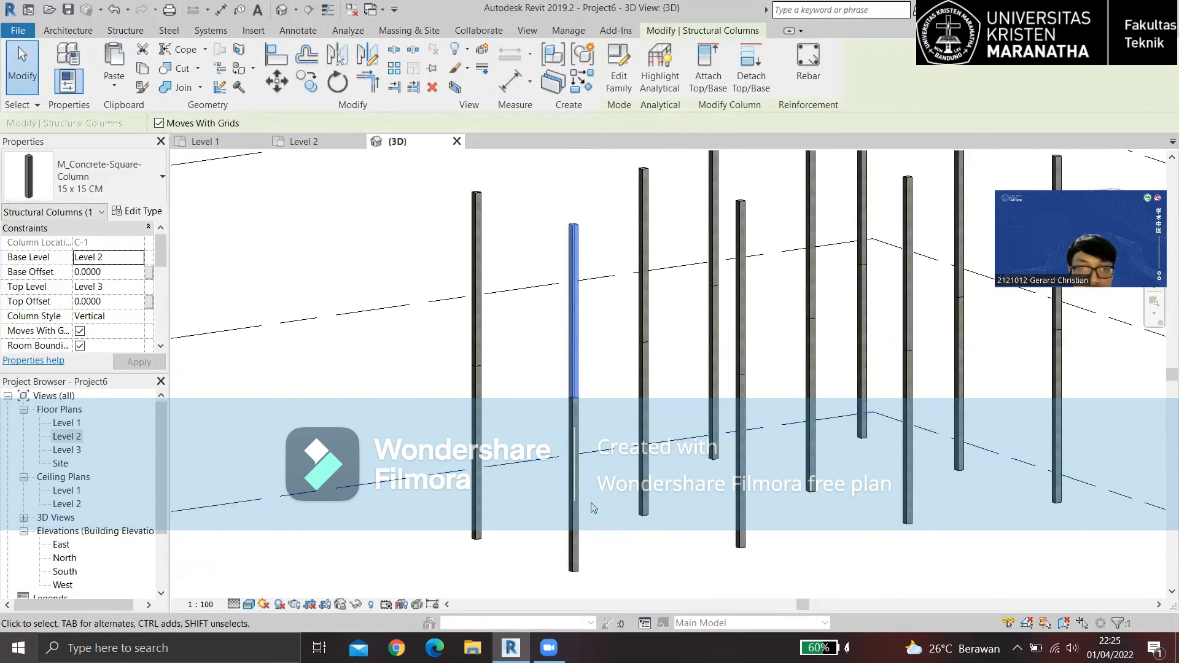
left_click(574, 508)
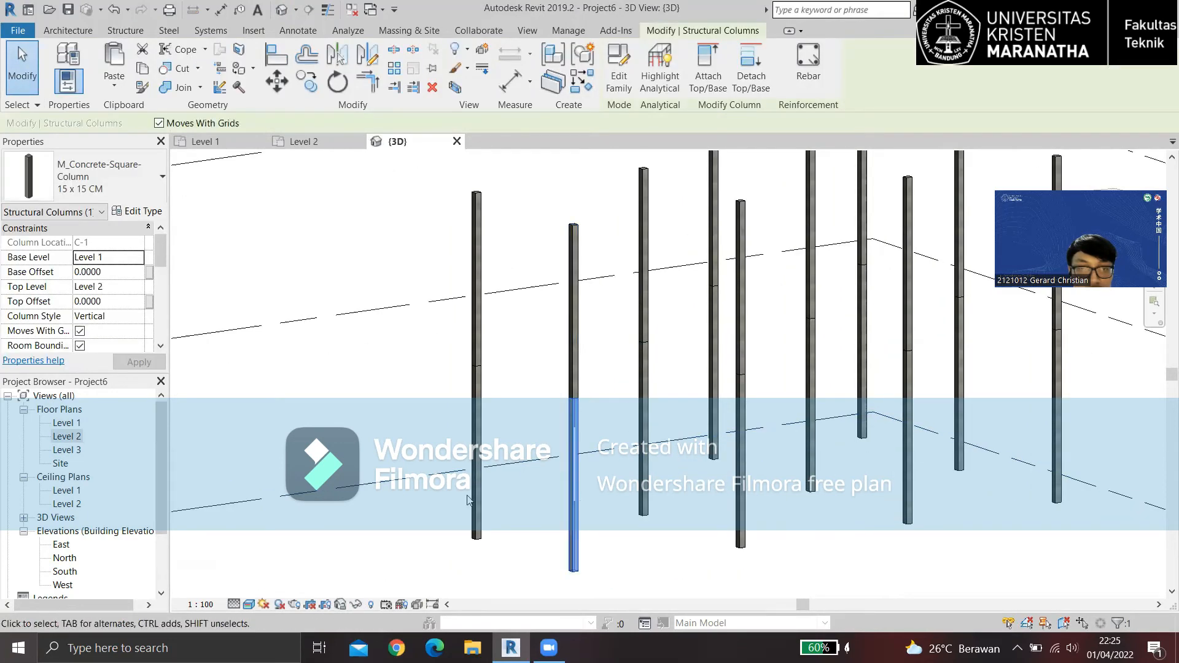
scroll(555, 485, "down", 2)
left_click(557, 489)
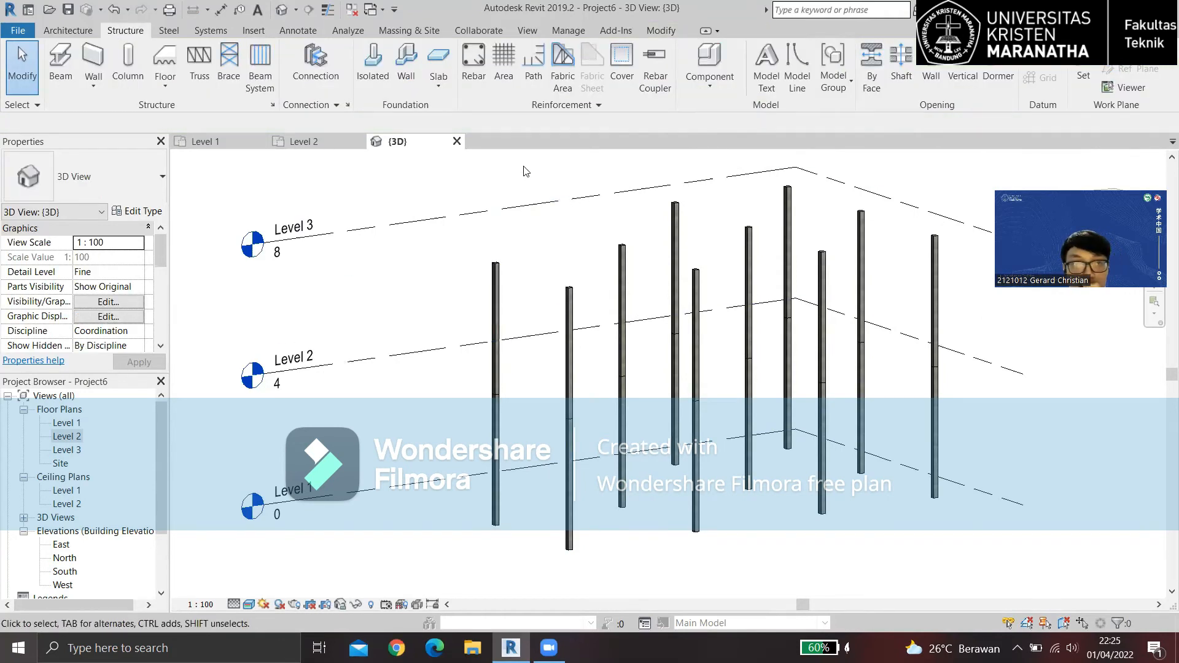
Close the 3D view and compare the Level 2 column layout with the imported second-floor plan image.
left_click(457, 141)
scroll(727, 345, "down", 2)
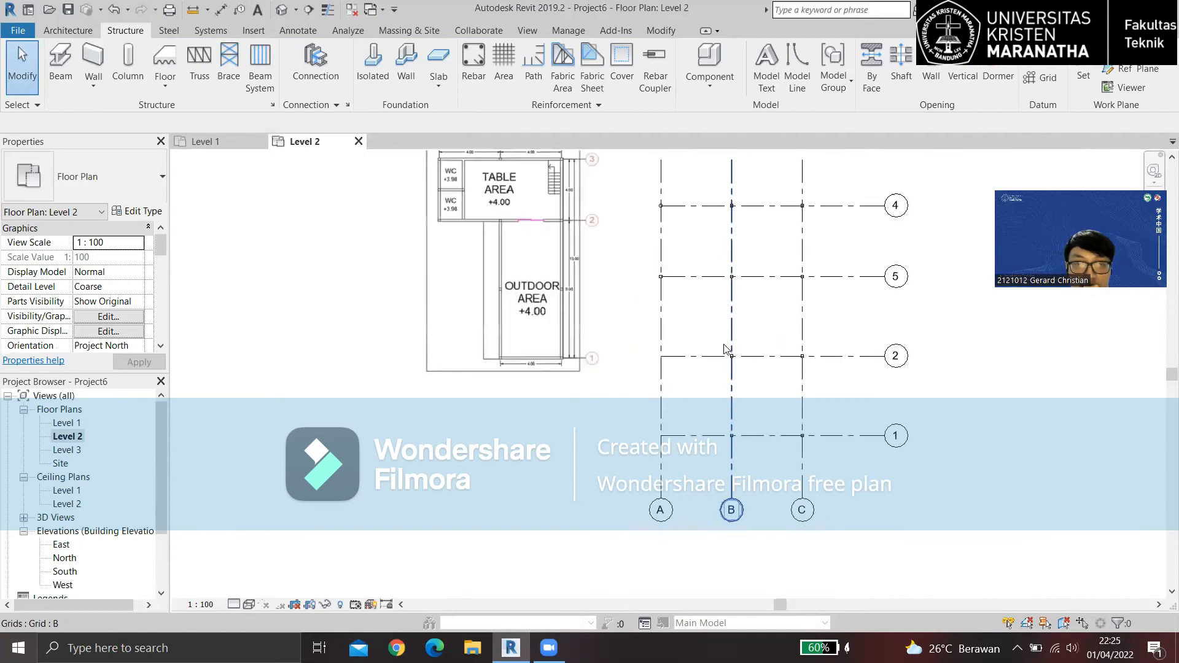
middle_click_drag(729, 347, 593, 456)
scroll(698, 288, "up", 2)
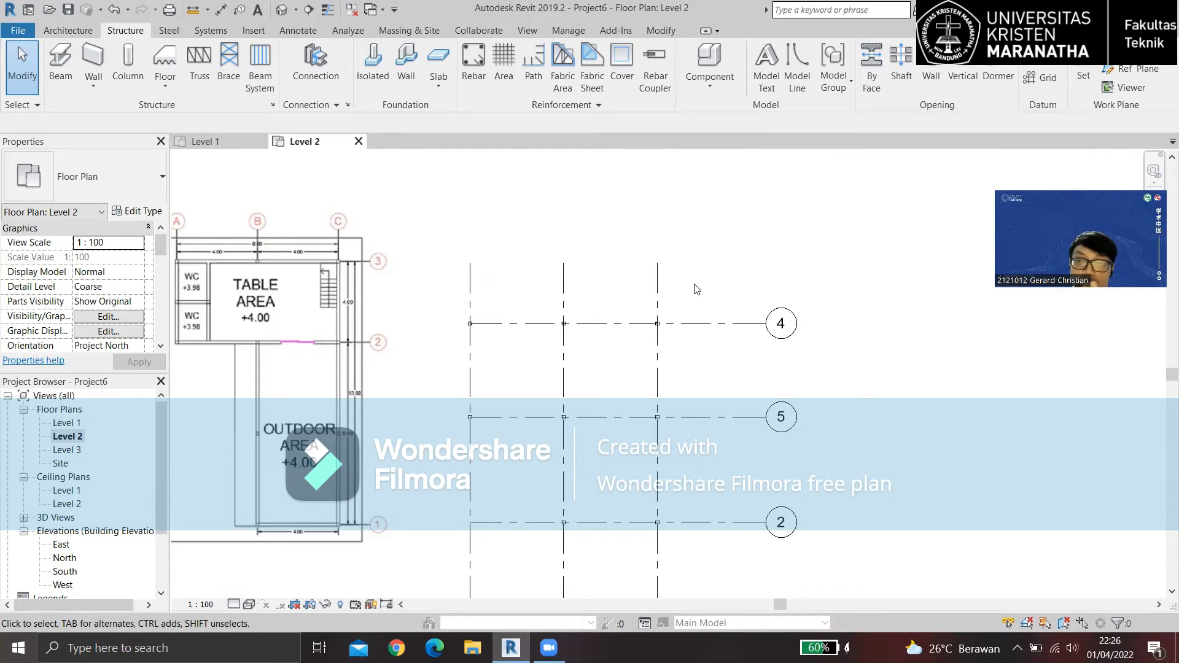
scroll(697, 288, "down", 4)
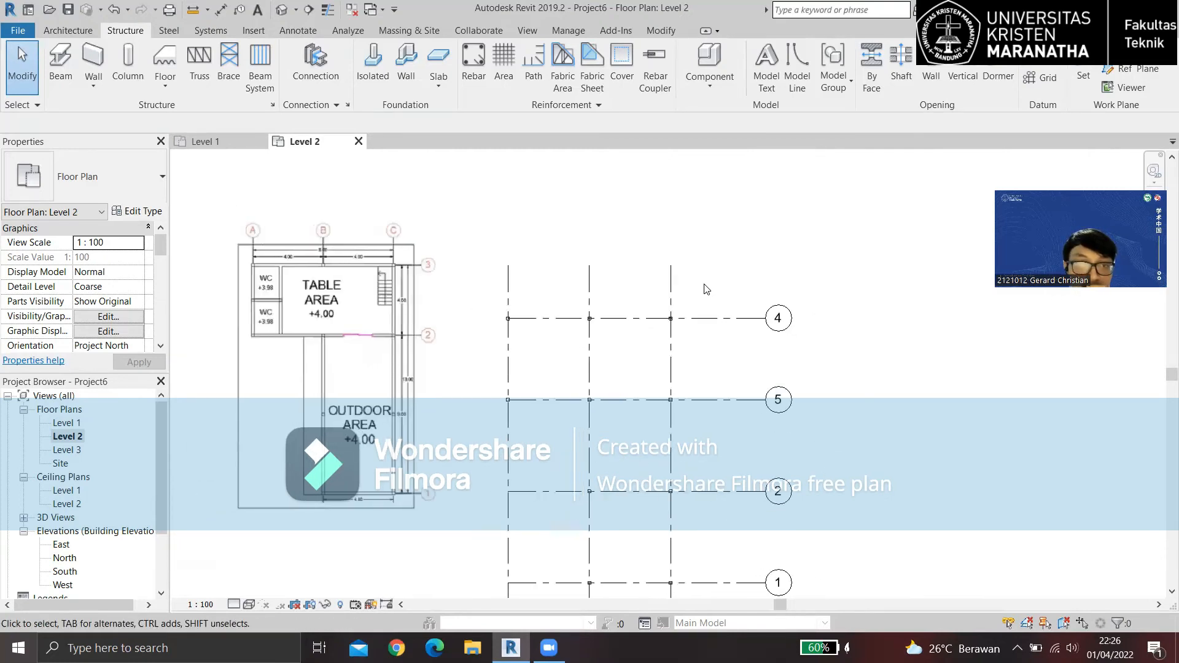
scroll(642, 461, "up", 3)
middle_click_drag(654, 465, 703, 432)
scroll(703, 432, "down", 4)
middle_click_drag(311, 320, 192, 359)
scroll(522, 327, "up", 3)
middle_click_drag(524, 327, 506, 323)
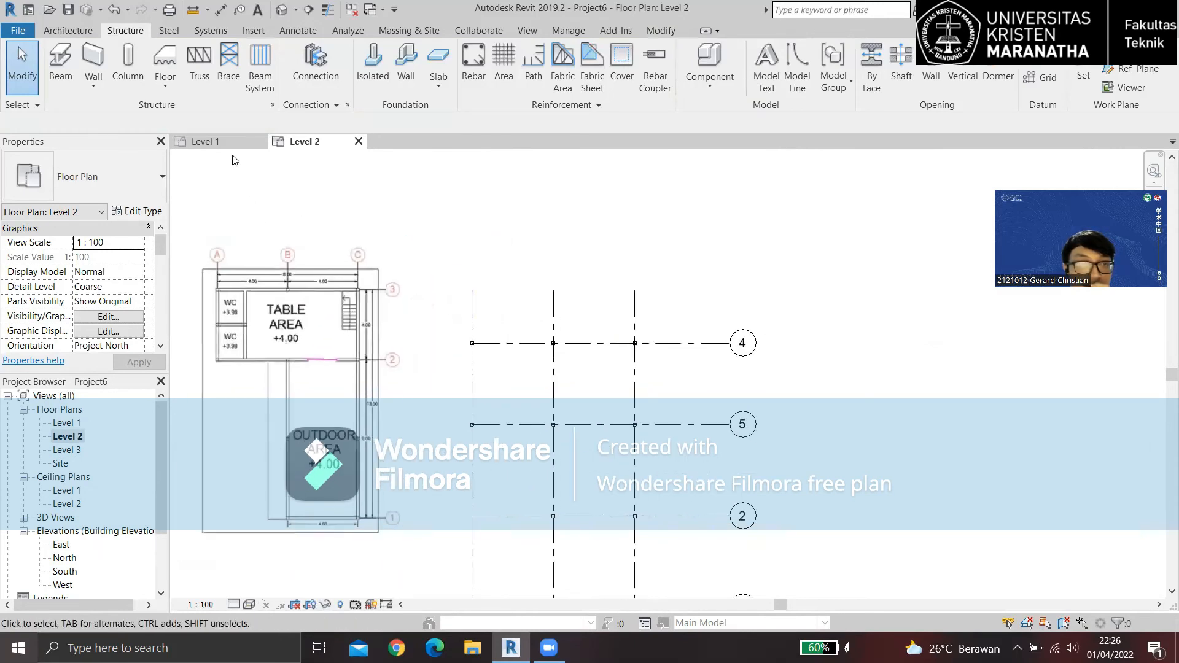
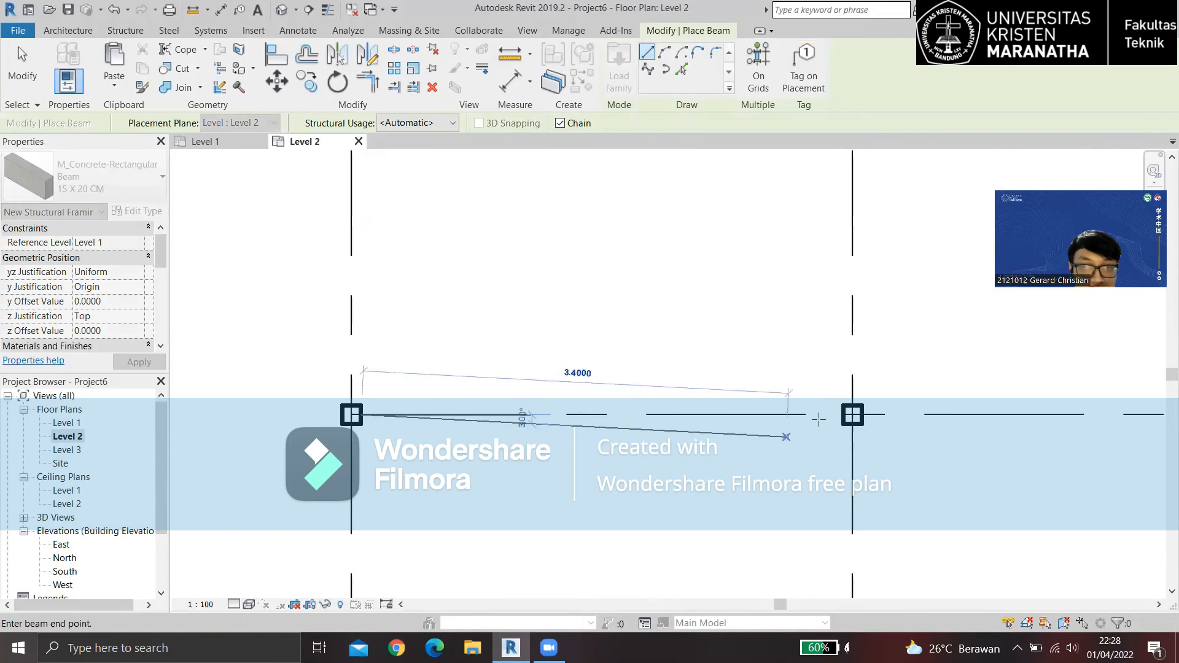
Place 15 x 20 cm concrete beams along grid 4 on Level 2, from column A to B and from B to C.
left_click(852, 414)
middle_click_drag(663, 486, 322, 508)
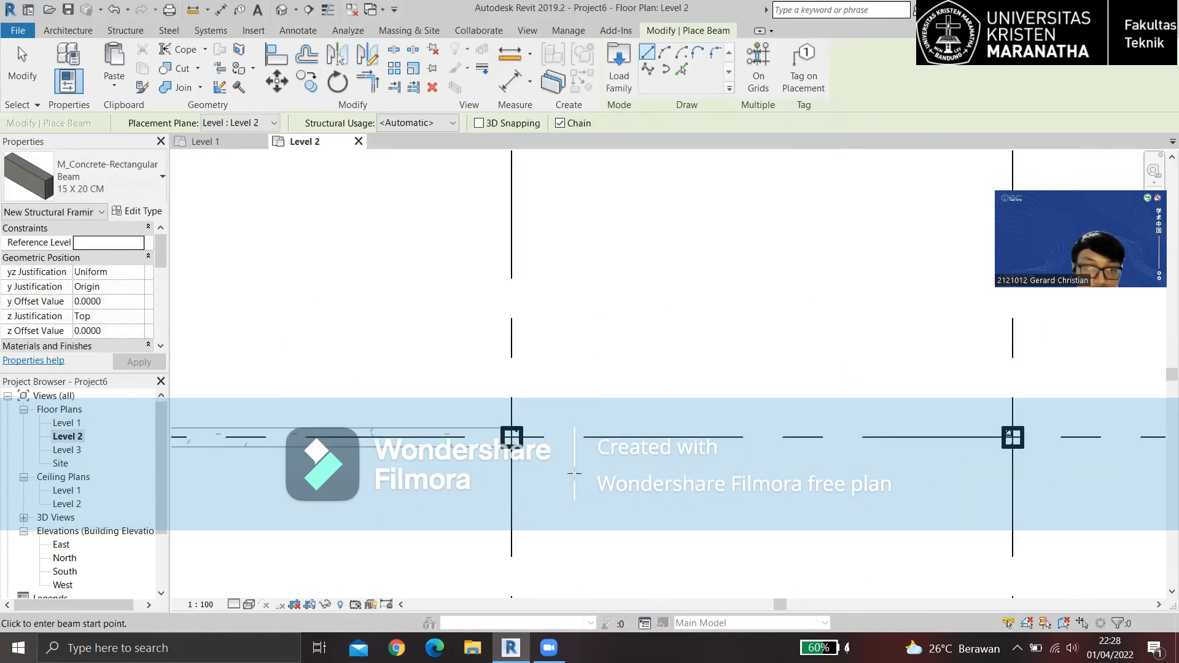
middle_click_drag(727, 468, 375, 453)
scroll(602, 427, "up", 5)
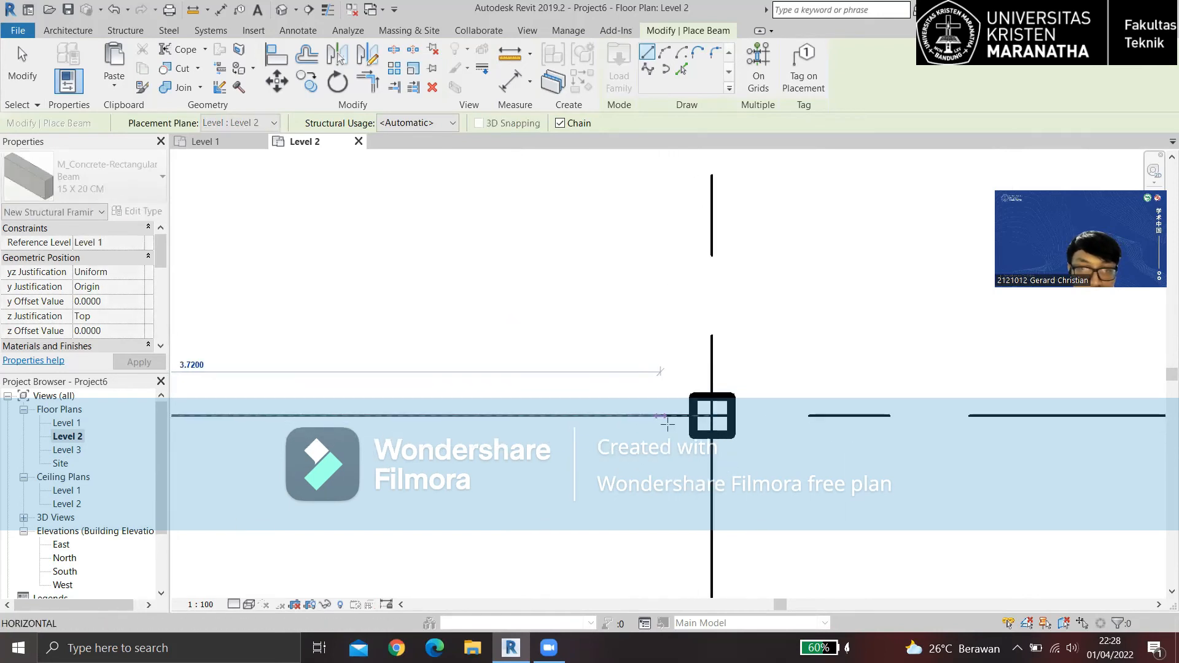
left_click(693, 416)
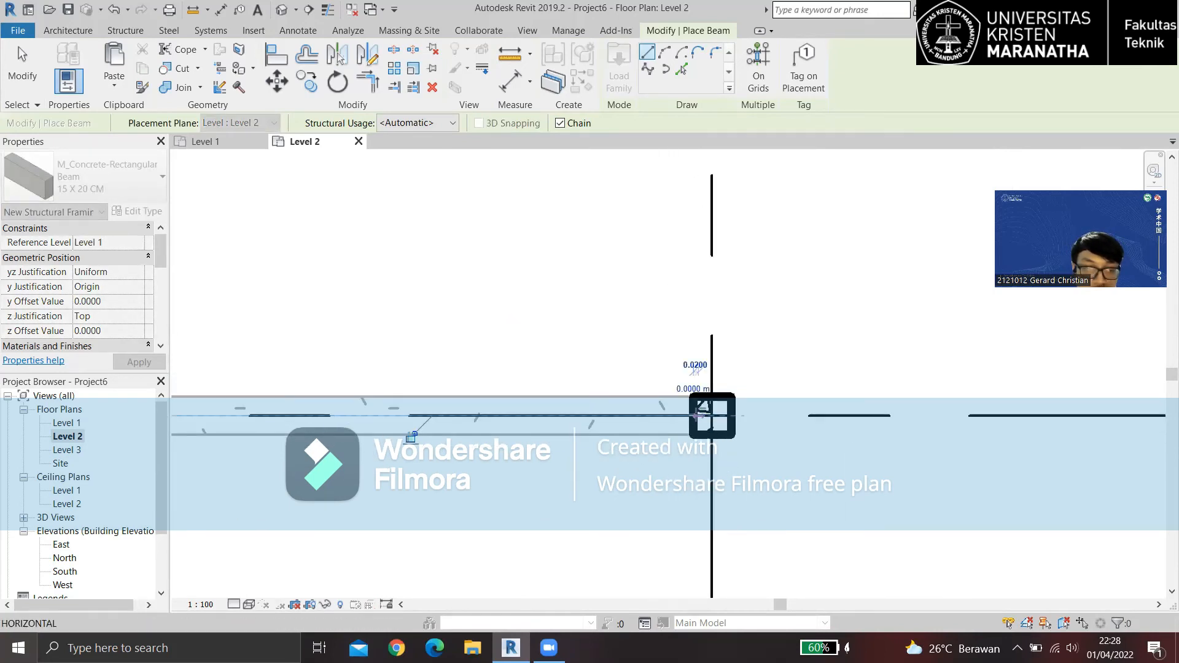
key("Escape")
scroll(706, 416, "down", 5)
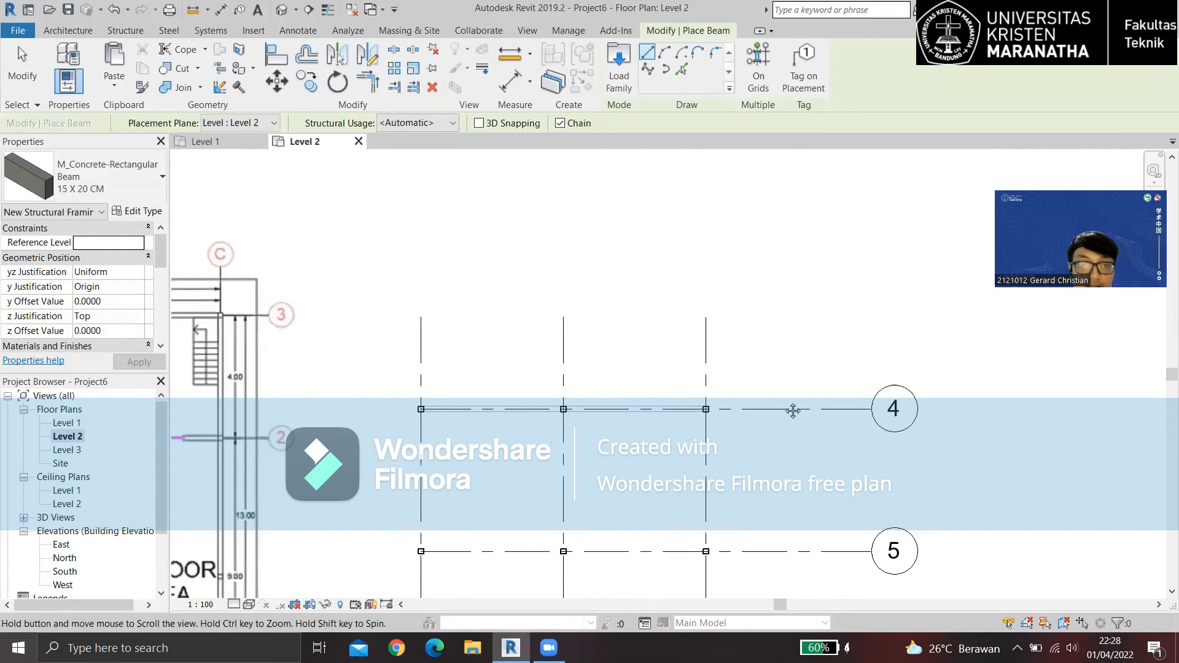
Place a 15 x 20 cm concrete beam along grid A between the columns at grids 4 and 5.
middle_click_drag(661, 517, 661, 415)
scroll(424, 323, "up", 5)
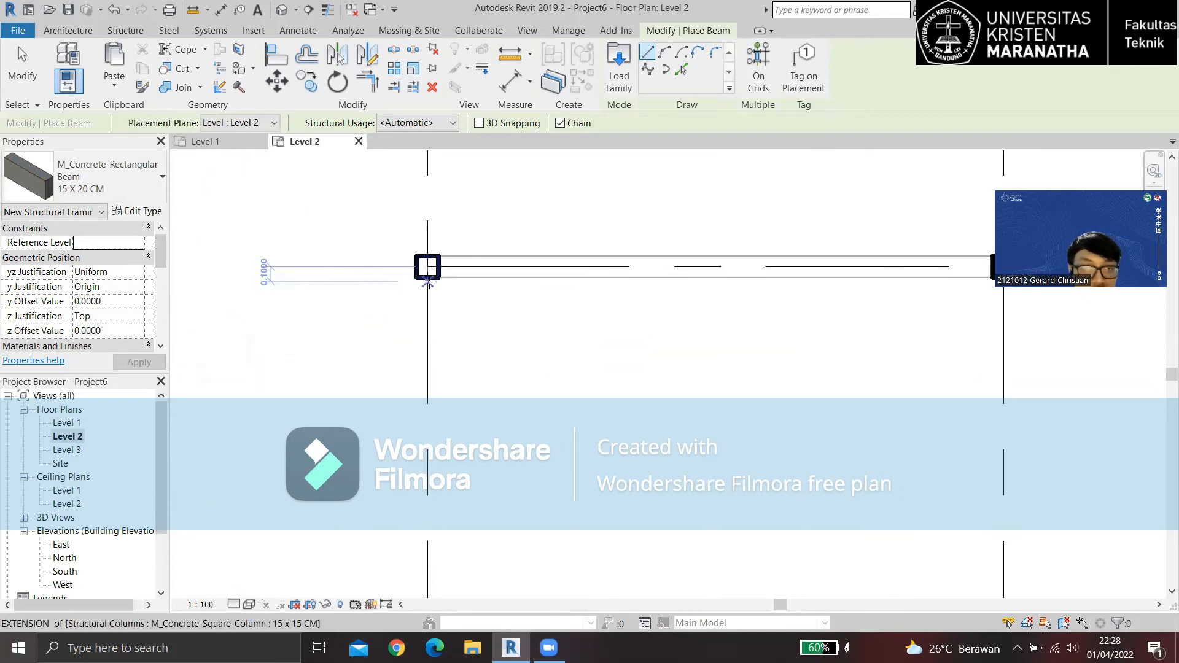
left_click(428, 276)
middle_click_drag(428, 276, 461, 167)
scroll(562, 298, "down", 2)
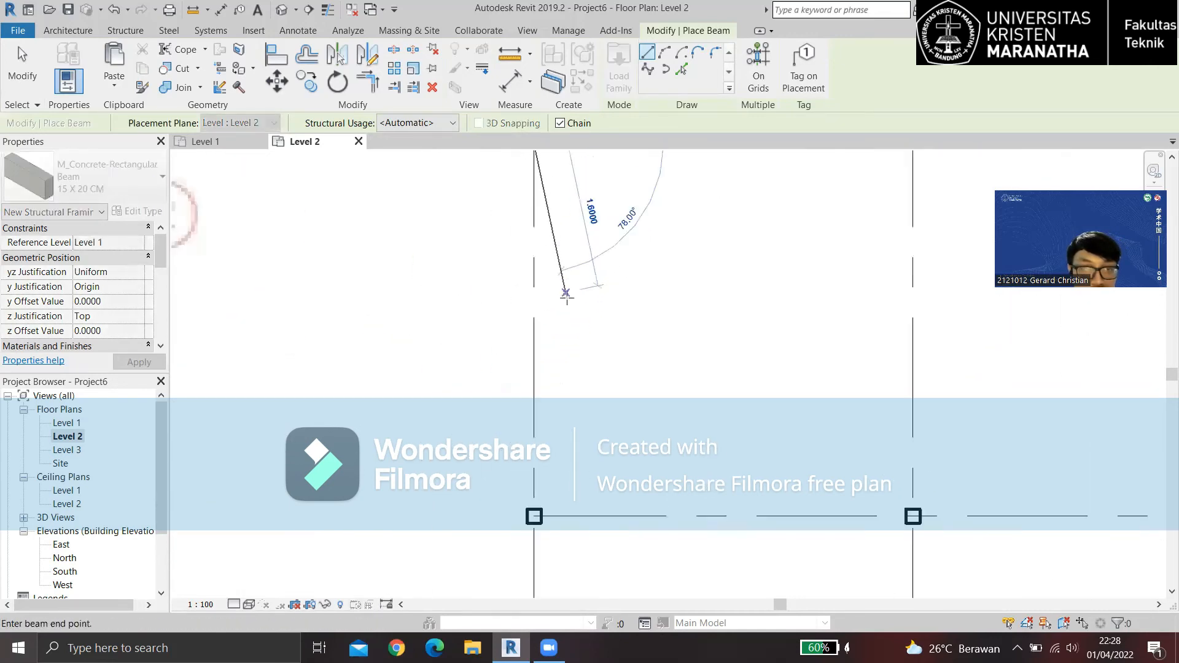
scroll(538, 485, "up", 2)
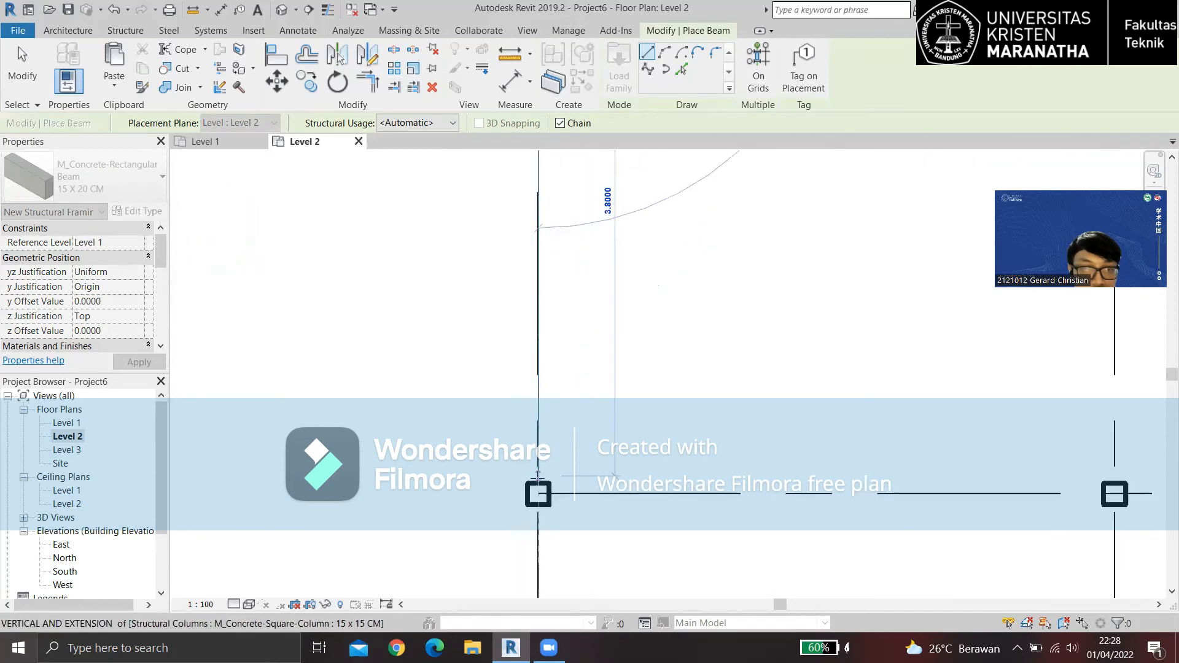
scroll(641, 420, "down", 2)
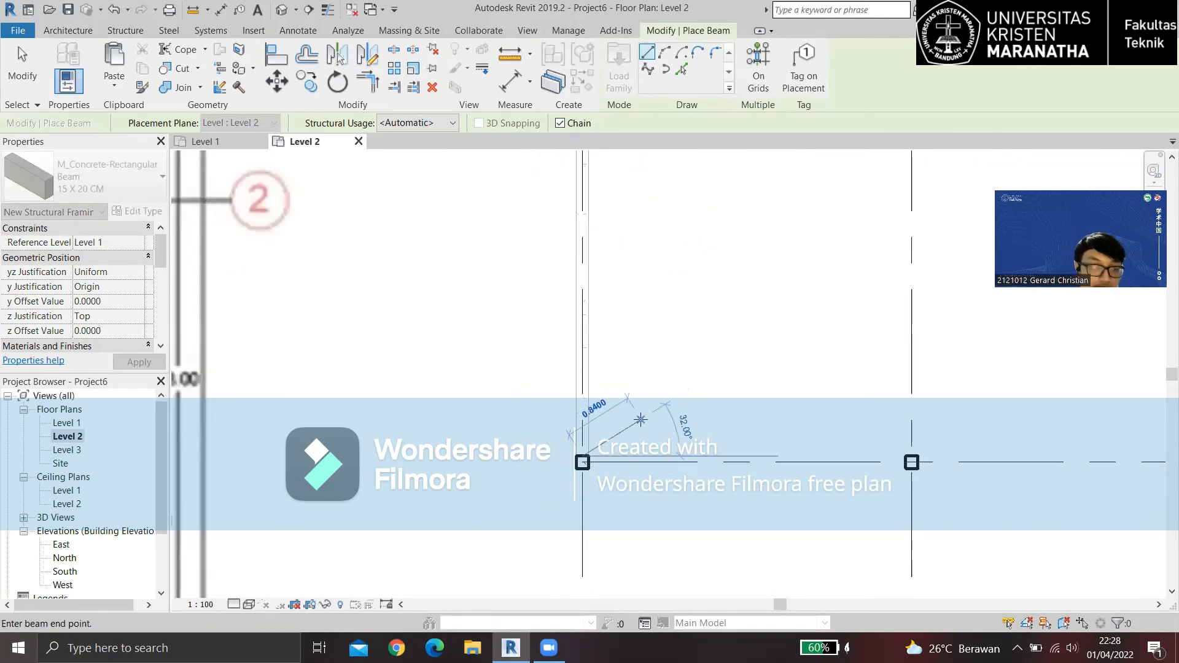
key("Escape")
Place a 15 x 20 cm beam along grid 5 between the columns at grids A and B, and end beam placement.
scroll(592, 487, "up", 2)
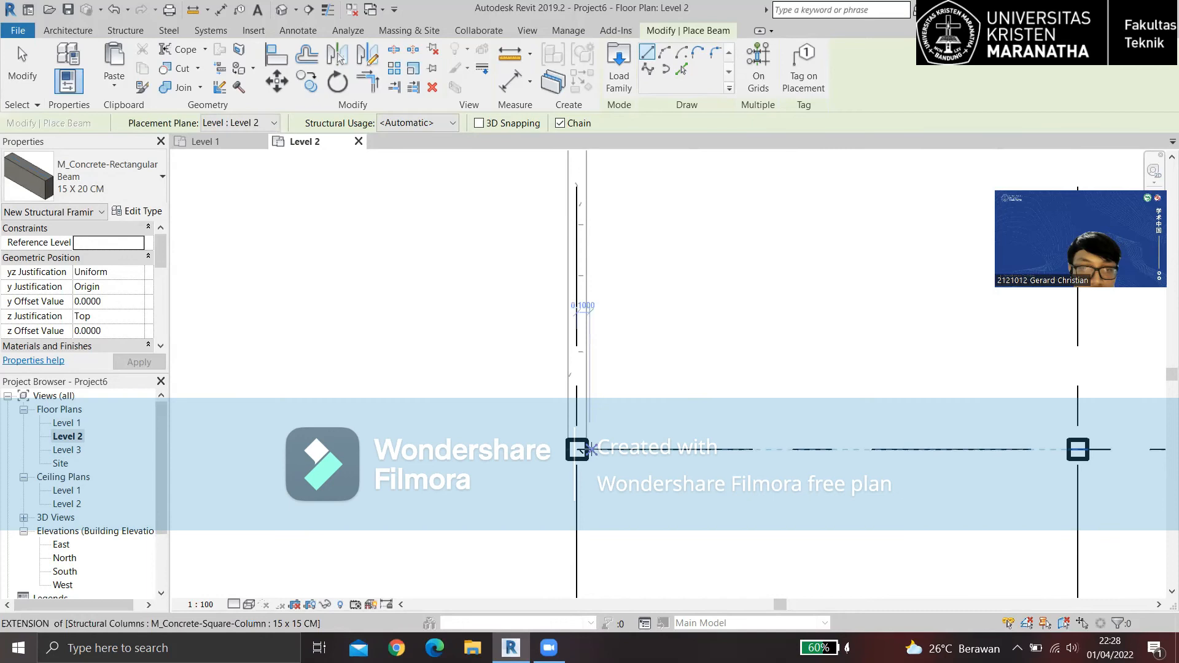
left_click(586, 450)
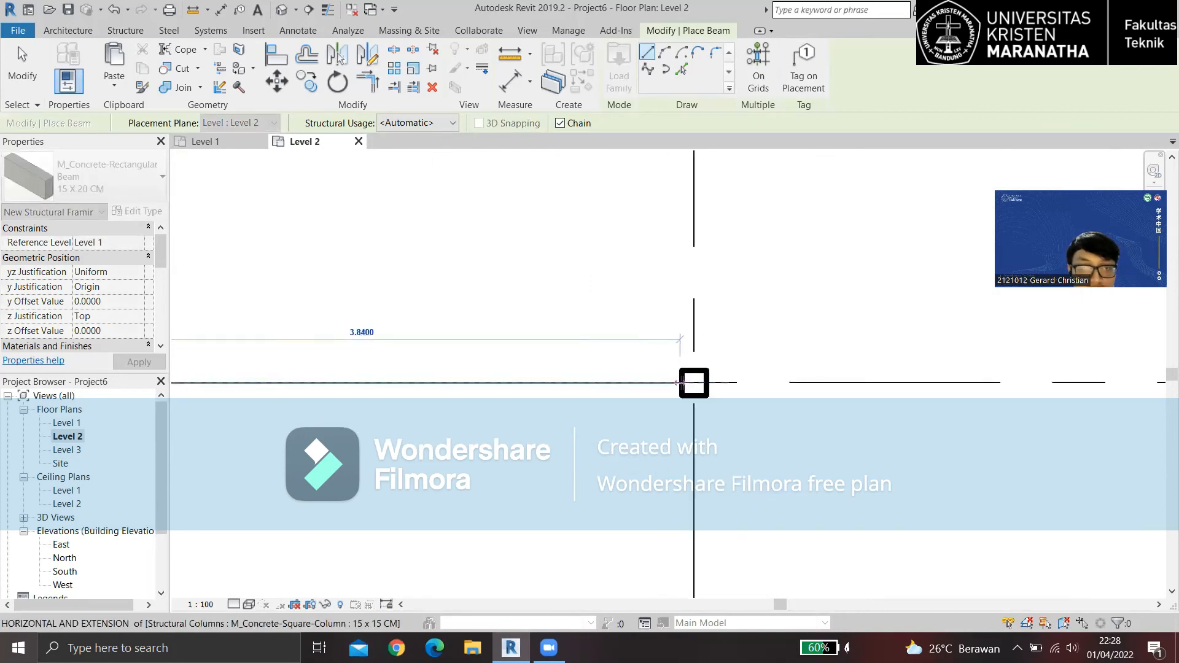
left_click(682, 382)
key("Escape")
key("Escape")
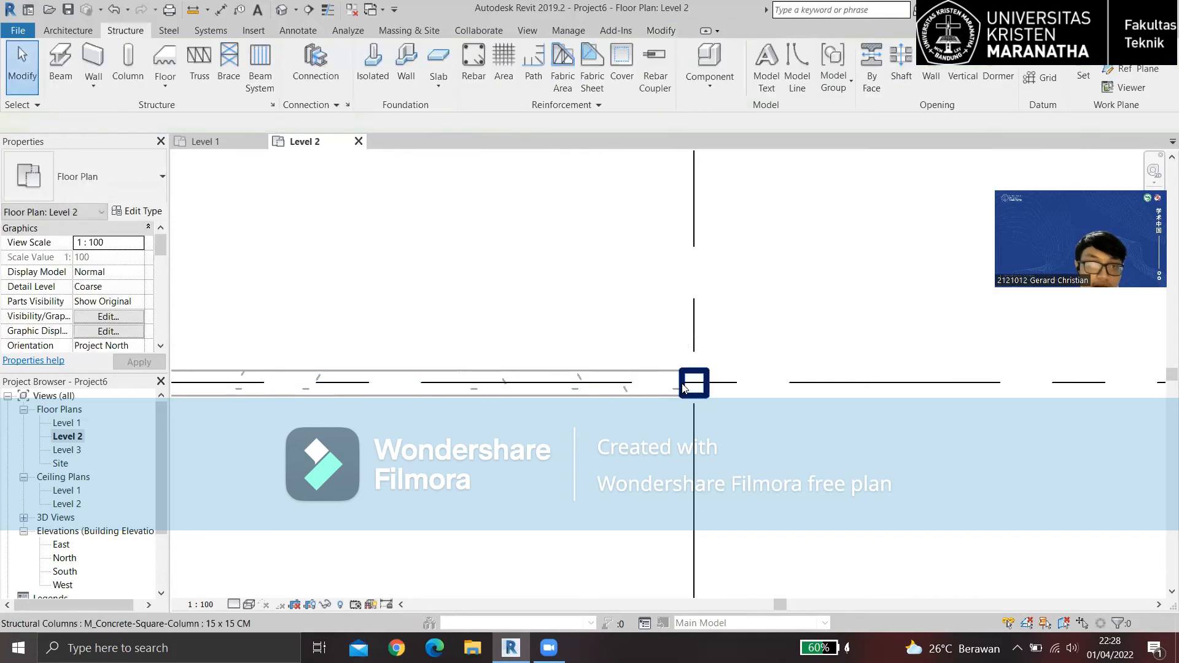
Start placing 15 x 20 cm concrete beams on Level 2 and review the placement plane and structural usage options.
scroll(682, 386, "down", 3)
scroll(602, 353, "down", 2)
middle_click_drag(514, 353, 369, 355)
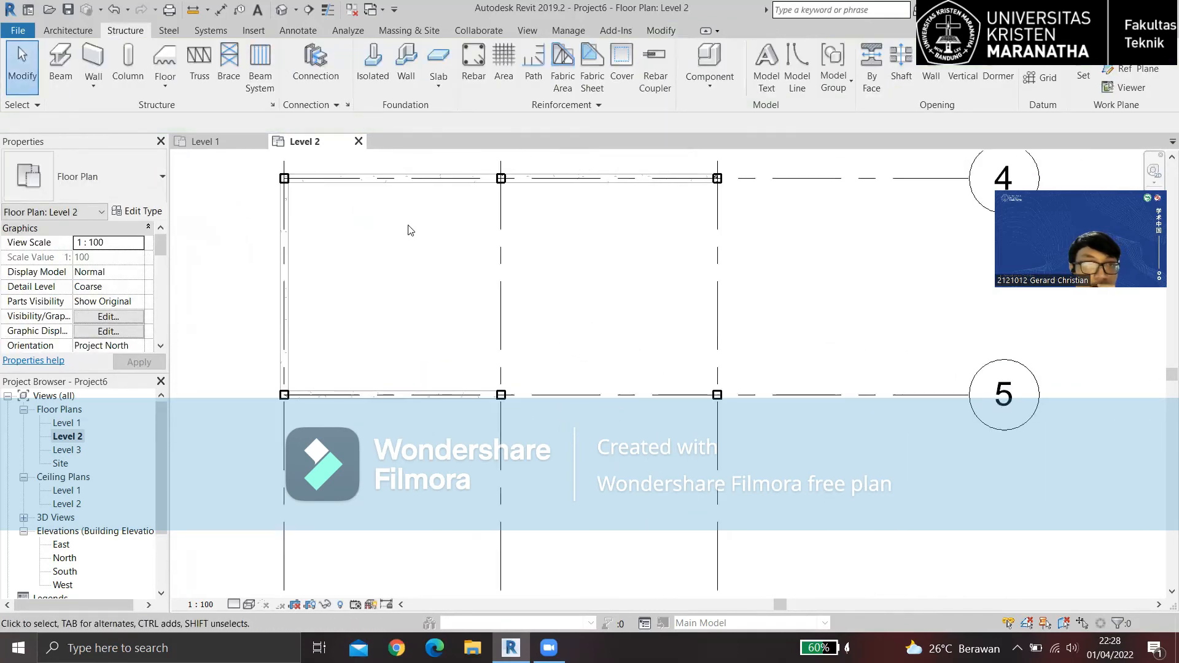
left_click(60, 74)
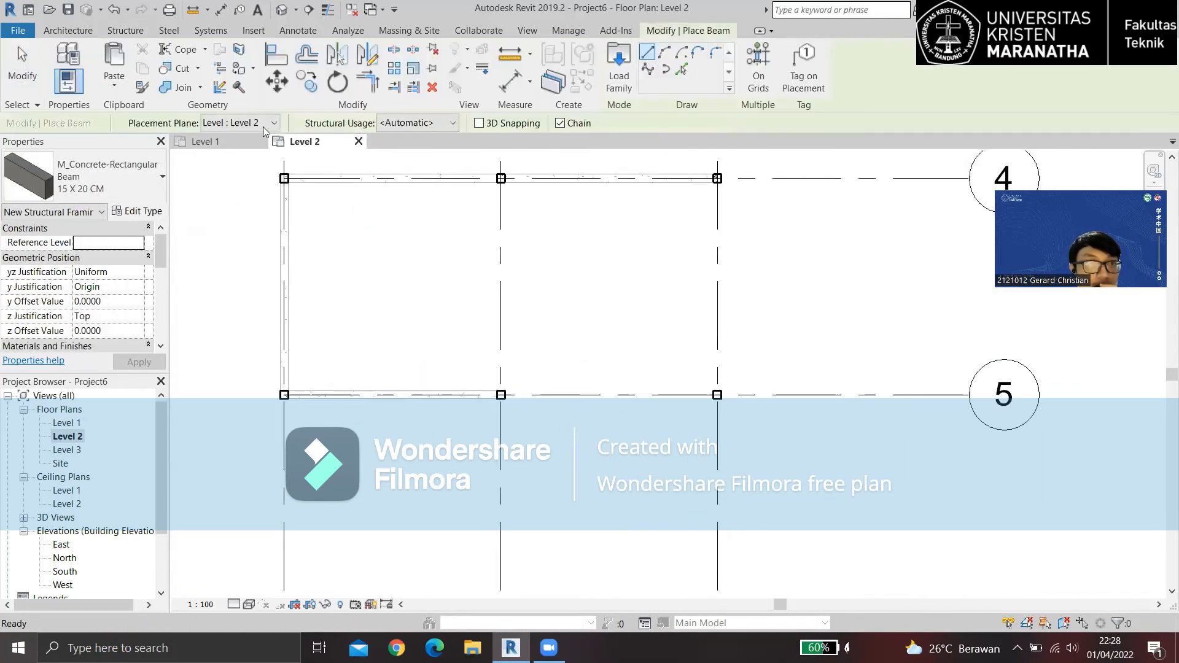
left_click(266, 124)
left_click(266, 124)
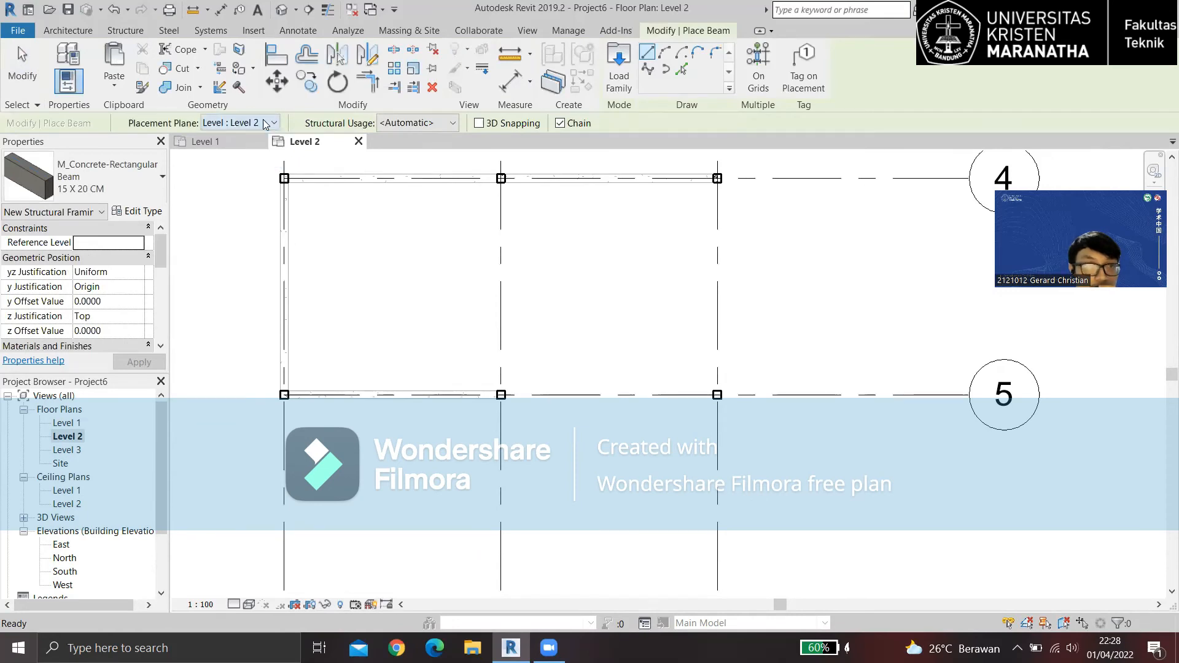
left_click(435, 122)
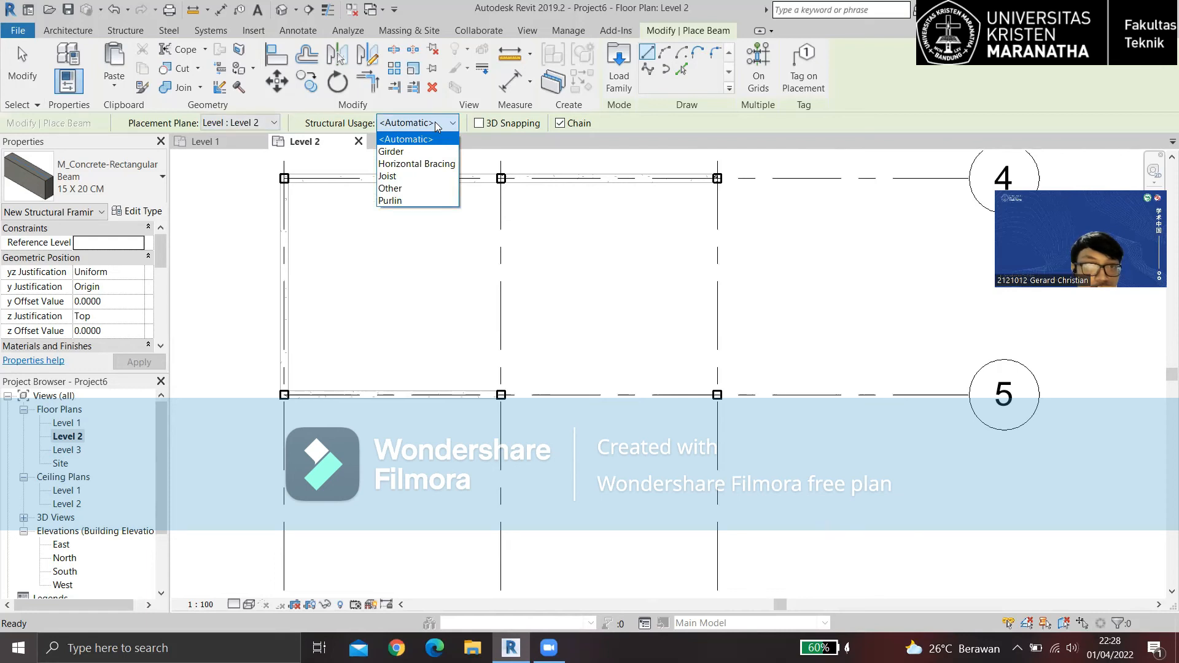
left_click(435, 122)
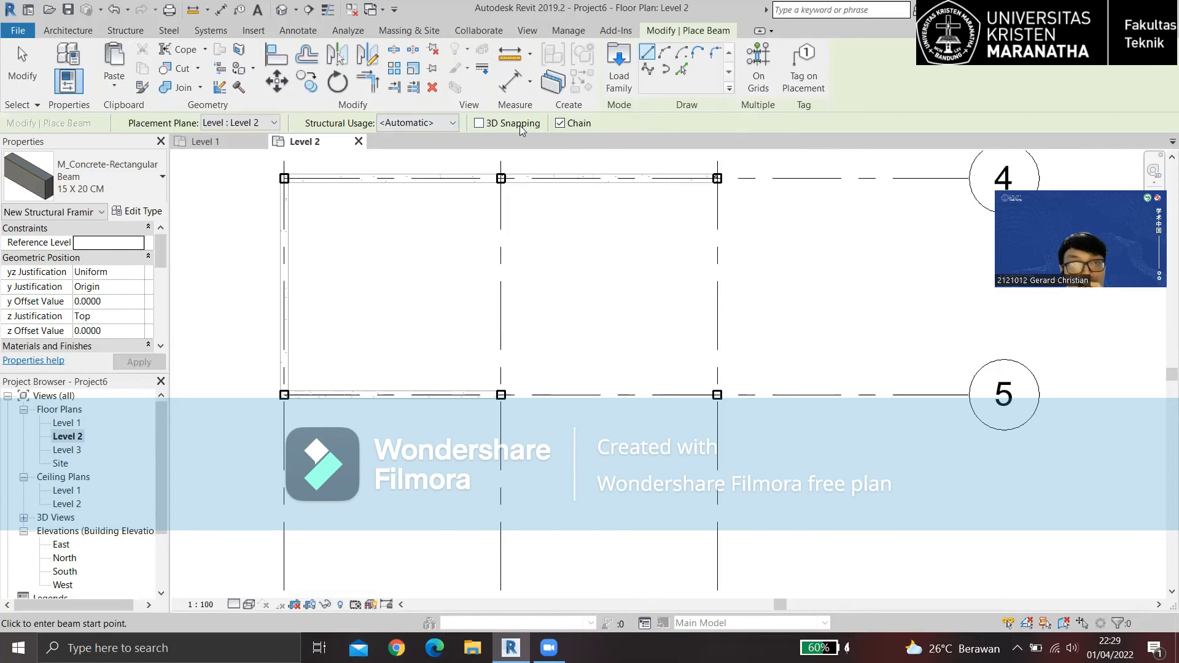
Place a 15 x 20 cm concrete beam along grid B between the columns at grids 5 and 2.
middle_click_drag(576, 372, 605, 316)
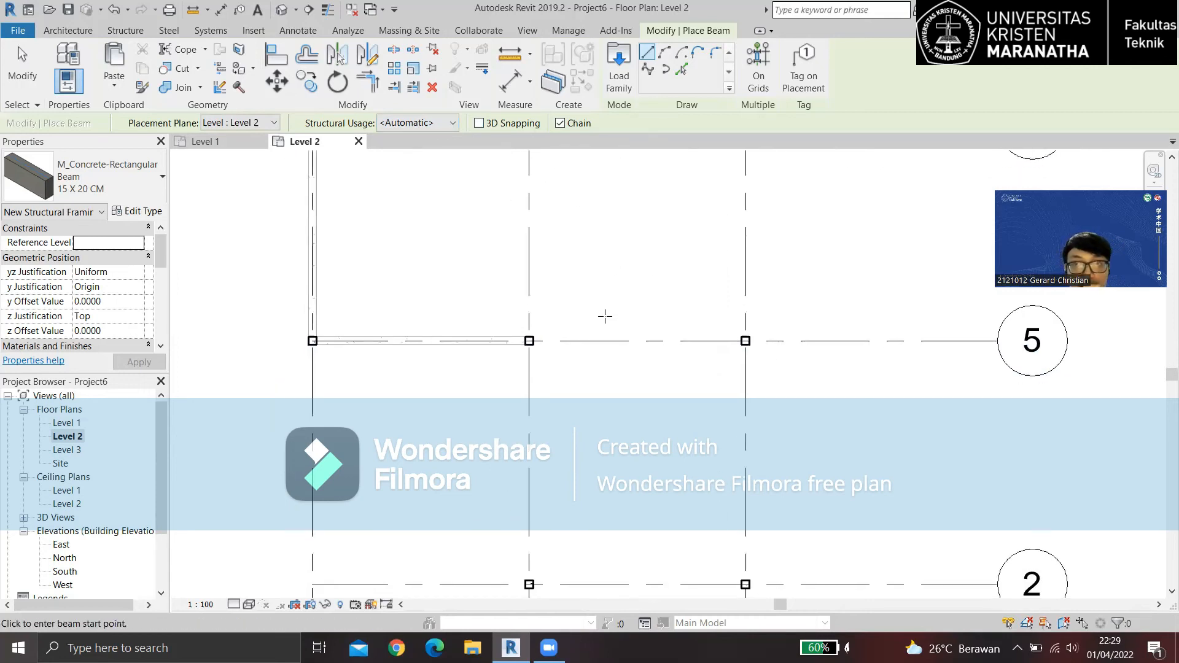
scroll(561, 341, "up", 5)
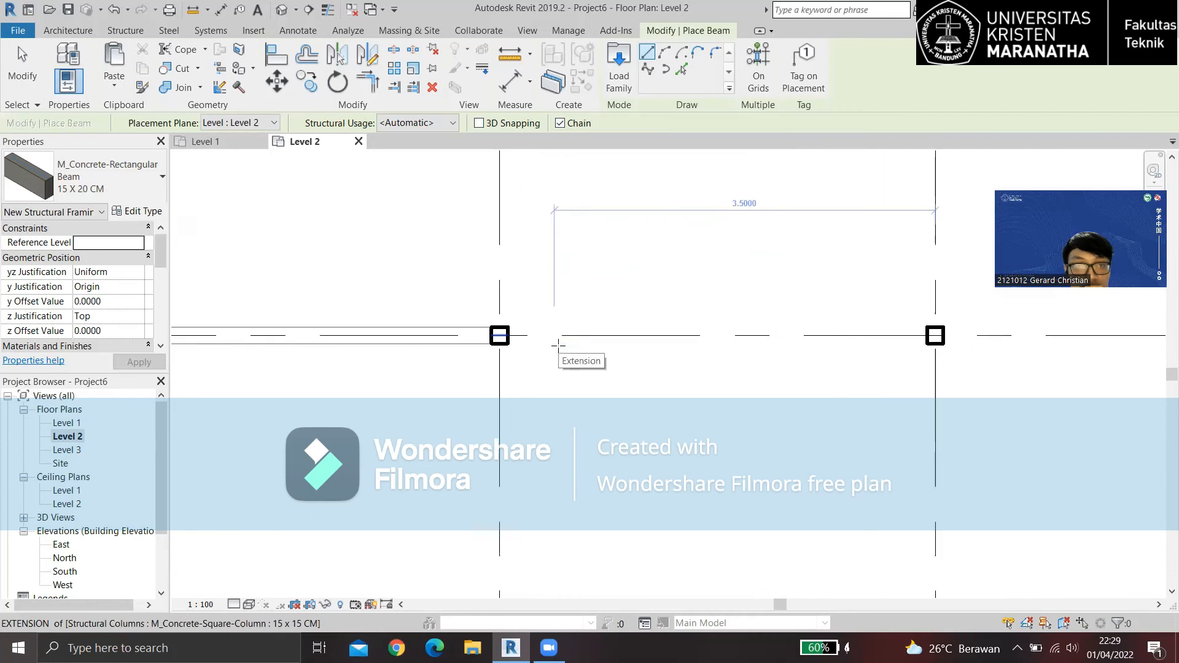
left_click(456, 327)
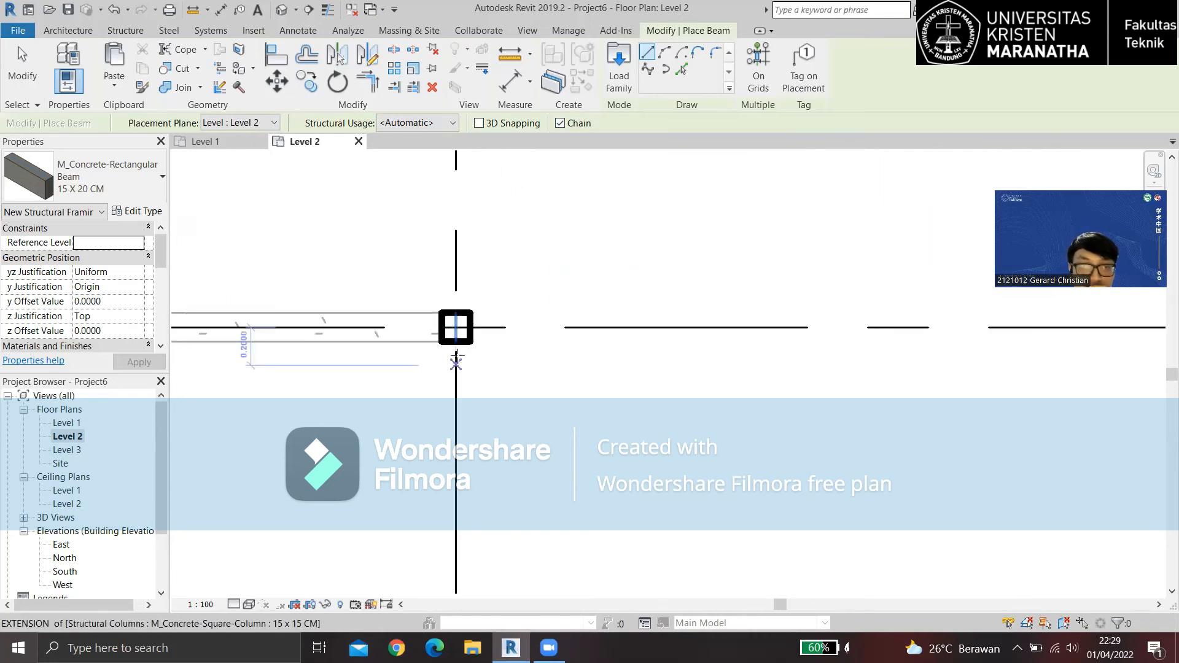
scroll(592, 343, "down", 5)
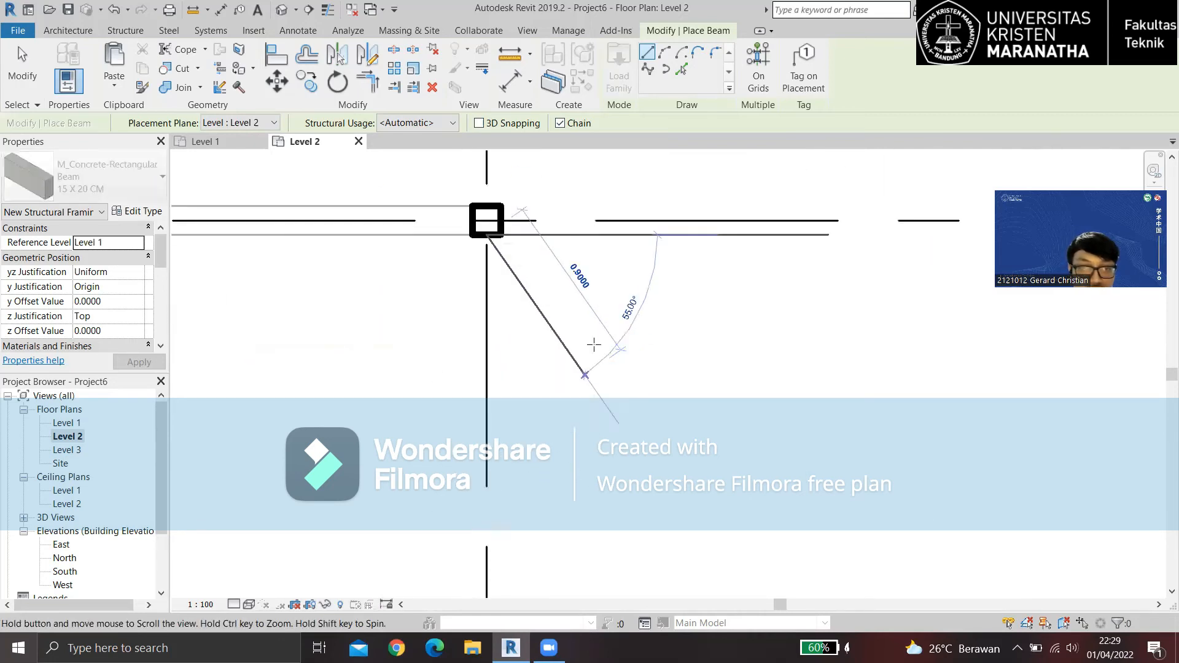
middle_click_drag(594, 345, 594, 197)
scroll(577, 356, "up", 3)
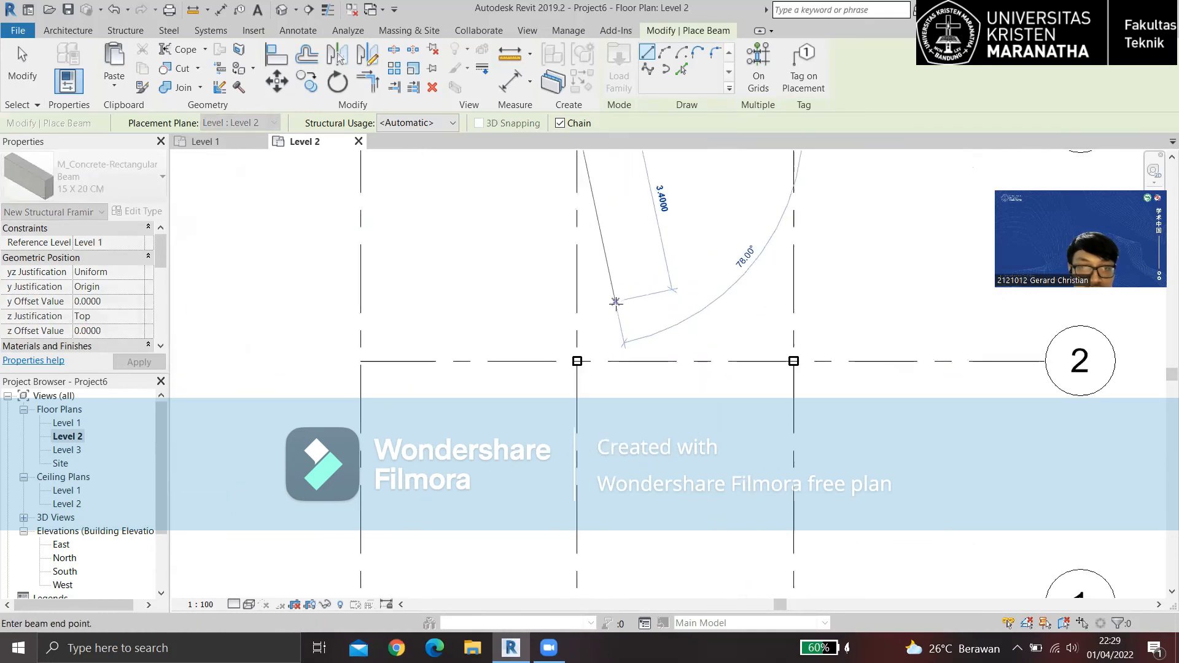
scroll(565, 366, "up", 3)
left_click(563, 372)
key("Escape")
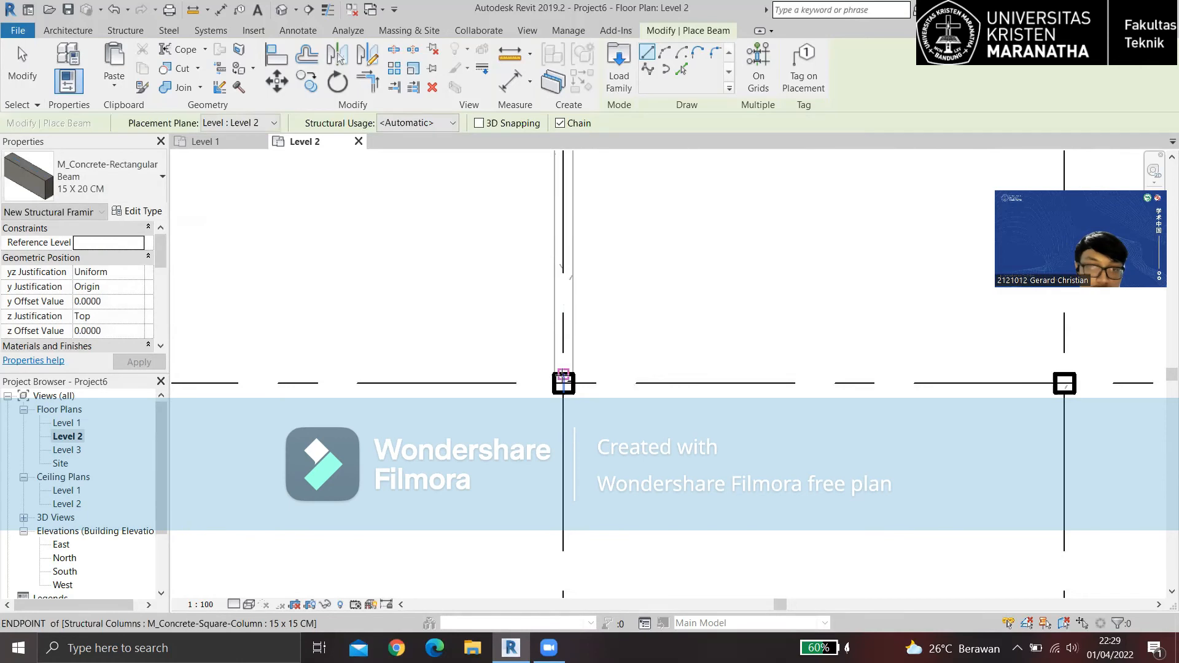
Place a 15 x 20 cm concrete beam along grid B between the columns at grids 2 and 1.
left_click(563, 384)
scroll(593, 307, "down", 5)
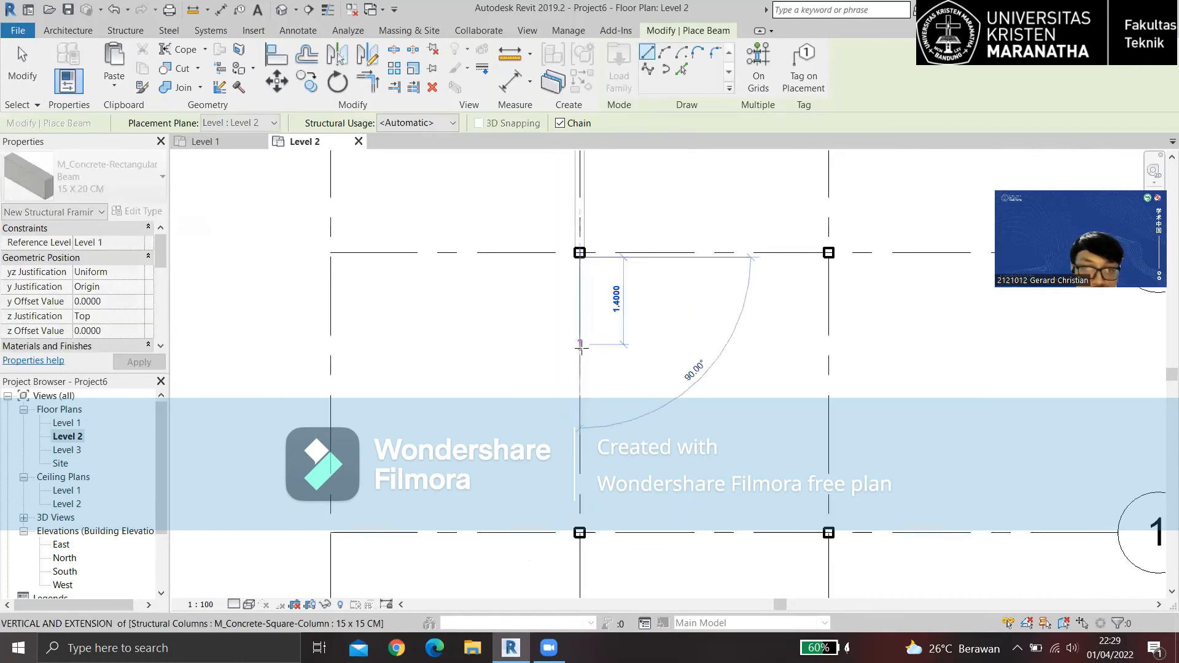
scroll(590, 431, "up", 3)
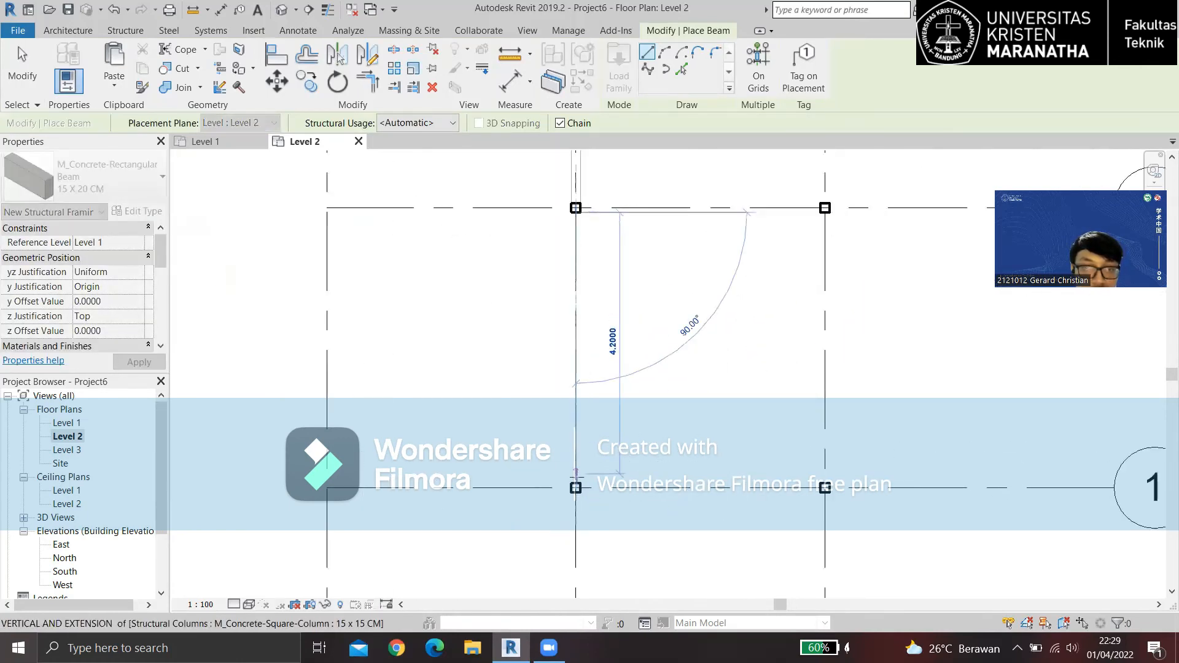
scroll(576, 488, "up", 2)
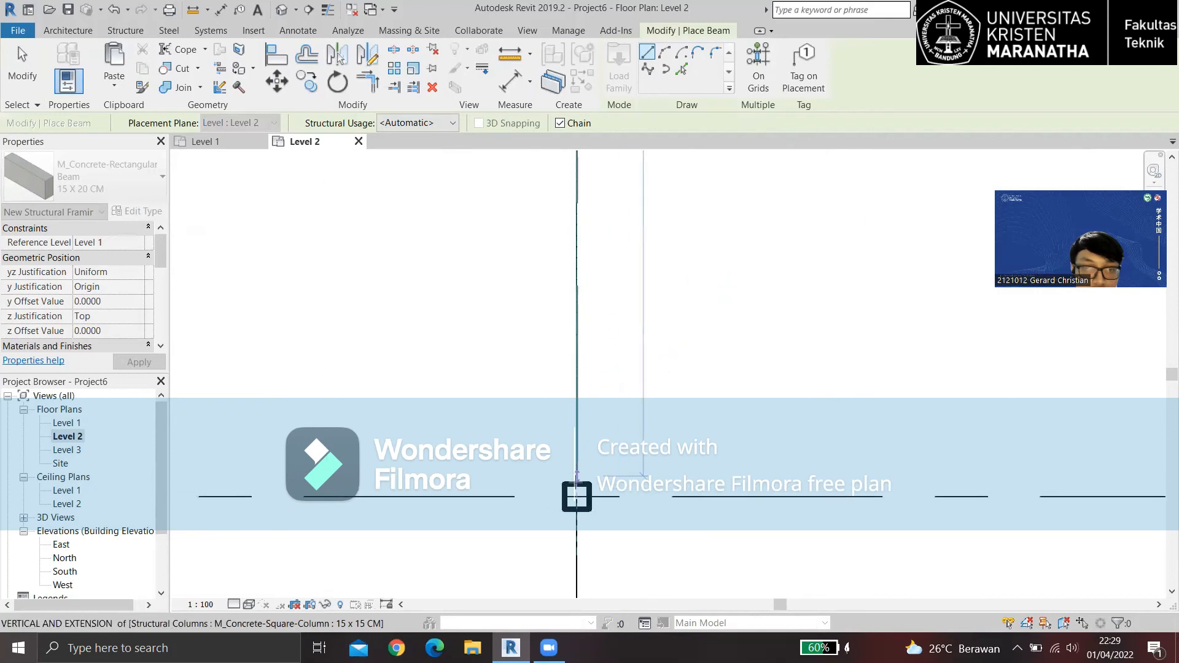
left_click(576, 485)
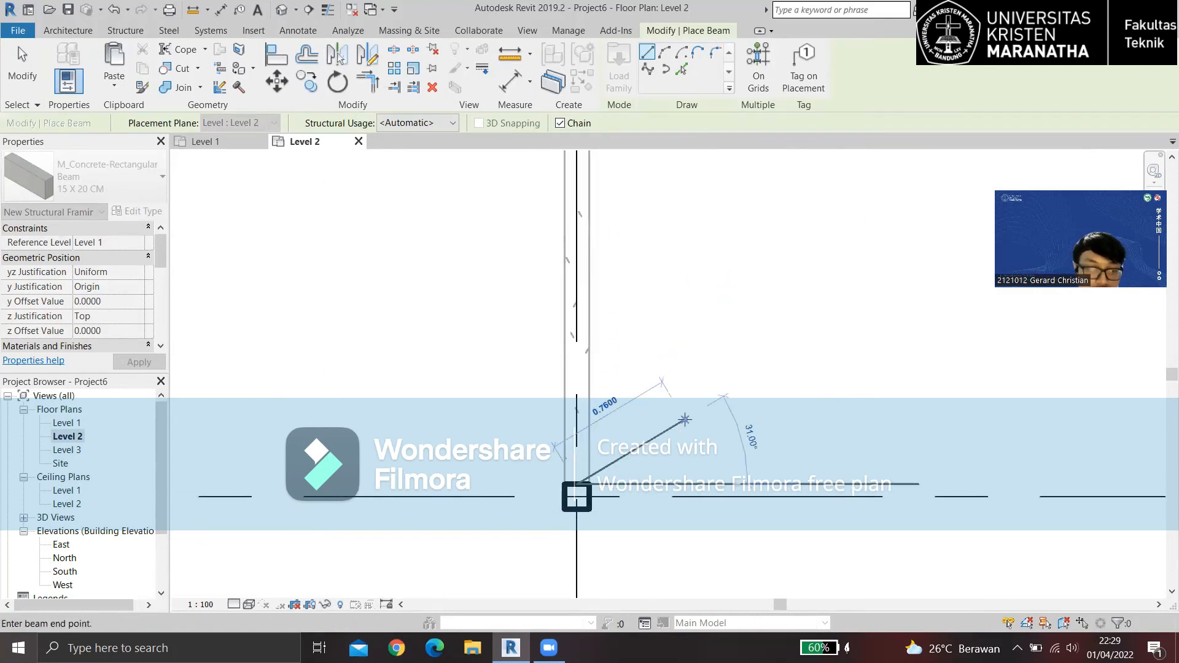
key("Escape")
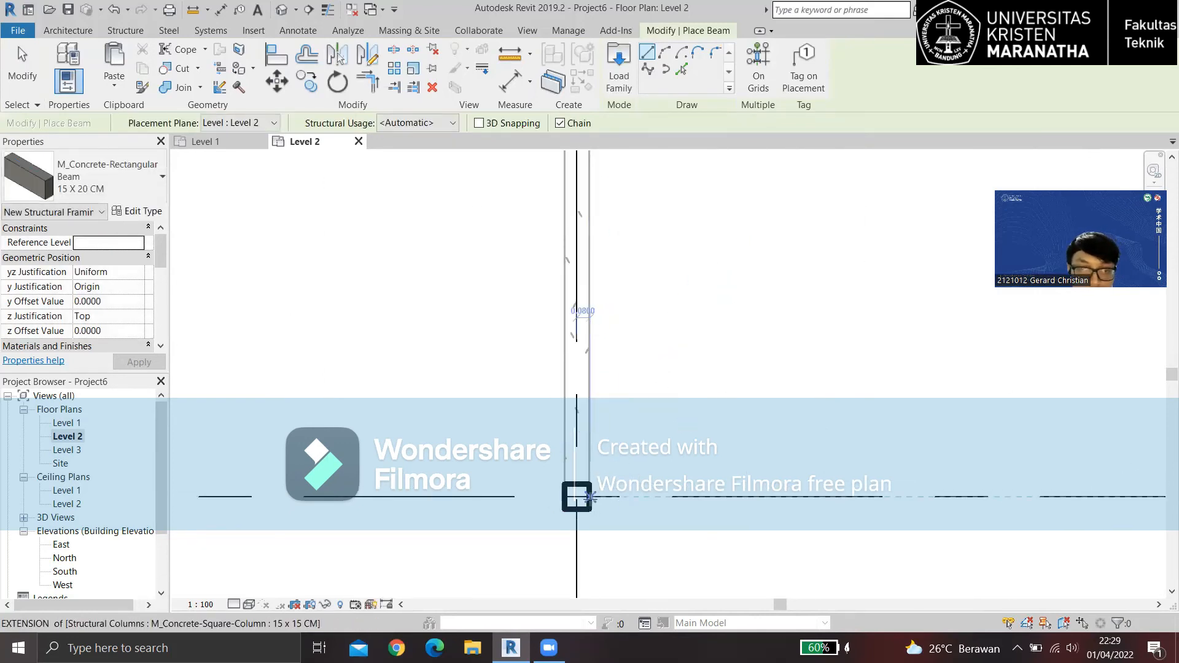
Place a 15 x 20 cm concrete beam along grid 1 between the columns at grids B and C.
left_click(591, 497)
middle_click_drag(860, 510, 396, 467)
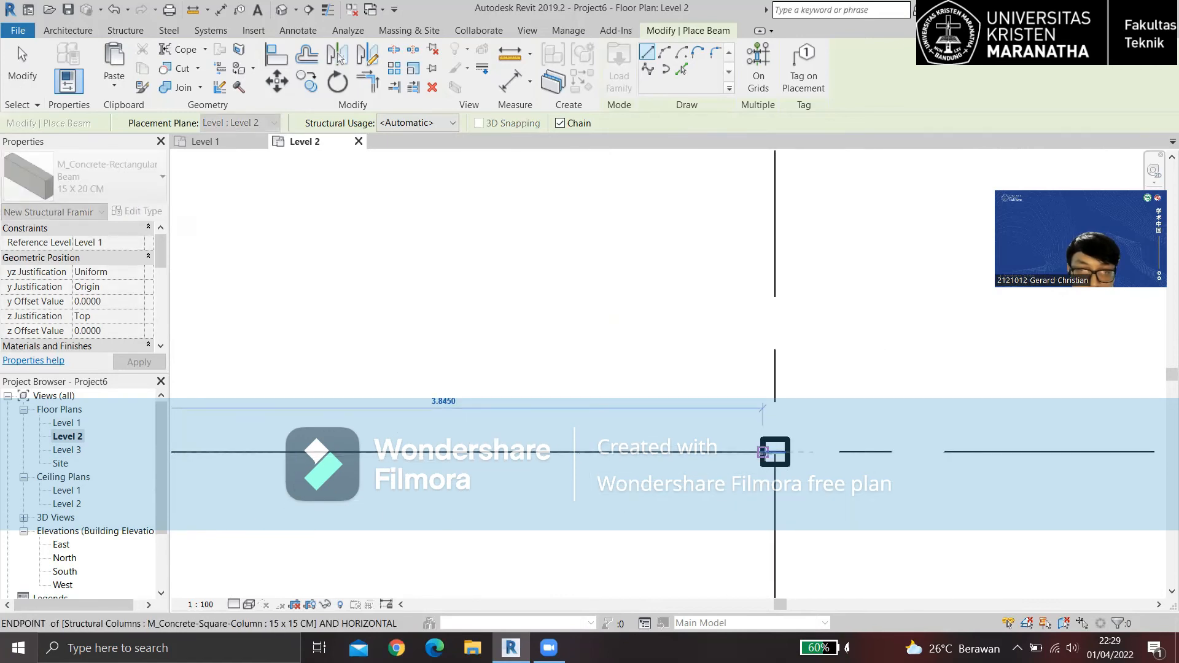
left_click(763, 452)
key("Escape")
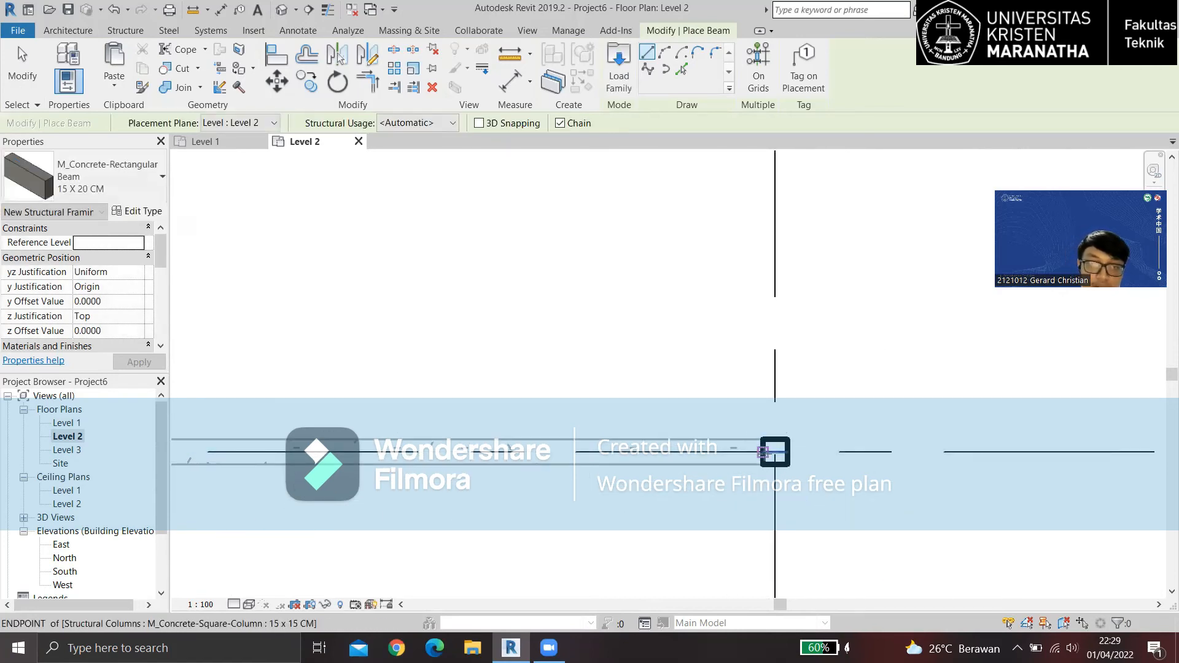
Place a 15 x 20 cm concrete beam along grid C between the columns at grids 1 and 2.
left_click(775, 440)
middle_click_drag(775, 440, 752, 460)
scroll(753, 460, "up", 2)
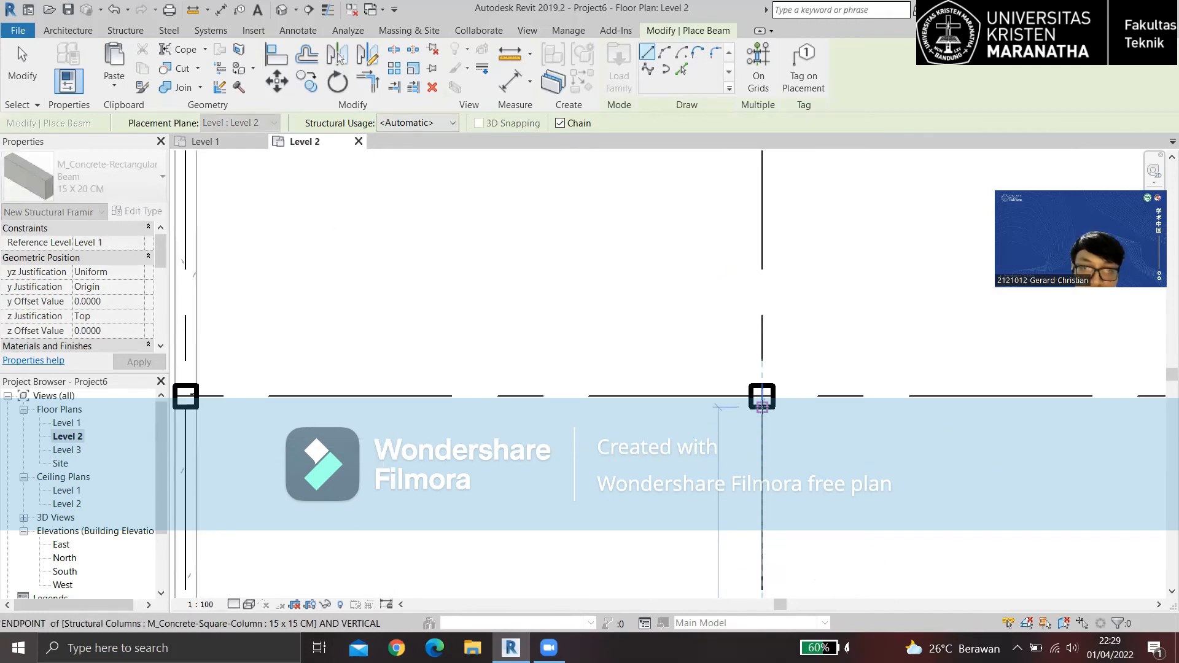
left_click(764, 409)
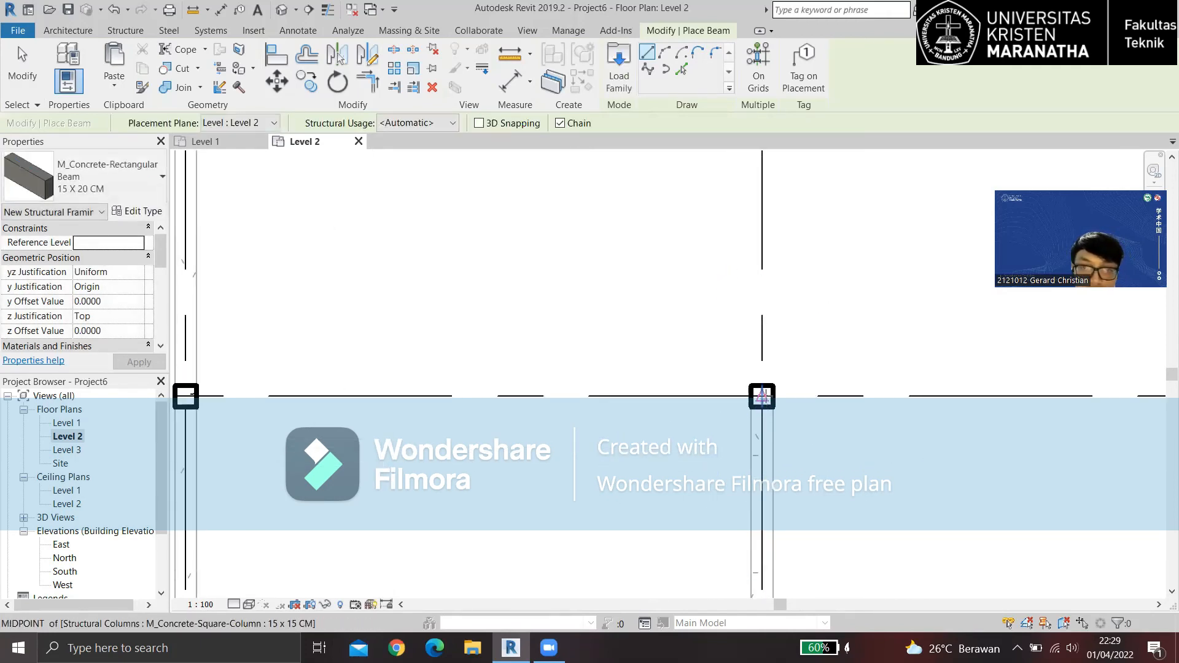
Place a 15 x 20 cm beam along grid C between the columns at grids 2 and 5, and end beam placement.
left_click(762, 394)
middle_click_drag(689, 261, 696, 506)
scroll(695, 506, "down", 4)
scroll(707, 410, "down", 3)
middle_click_drag(732, 374, 726, 479)
scroll(718, 373, "up", 3)
scroll(719, 374, "up", 2)
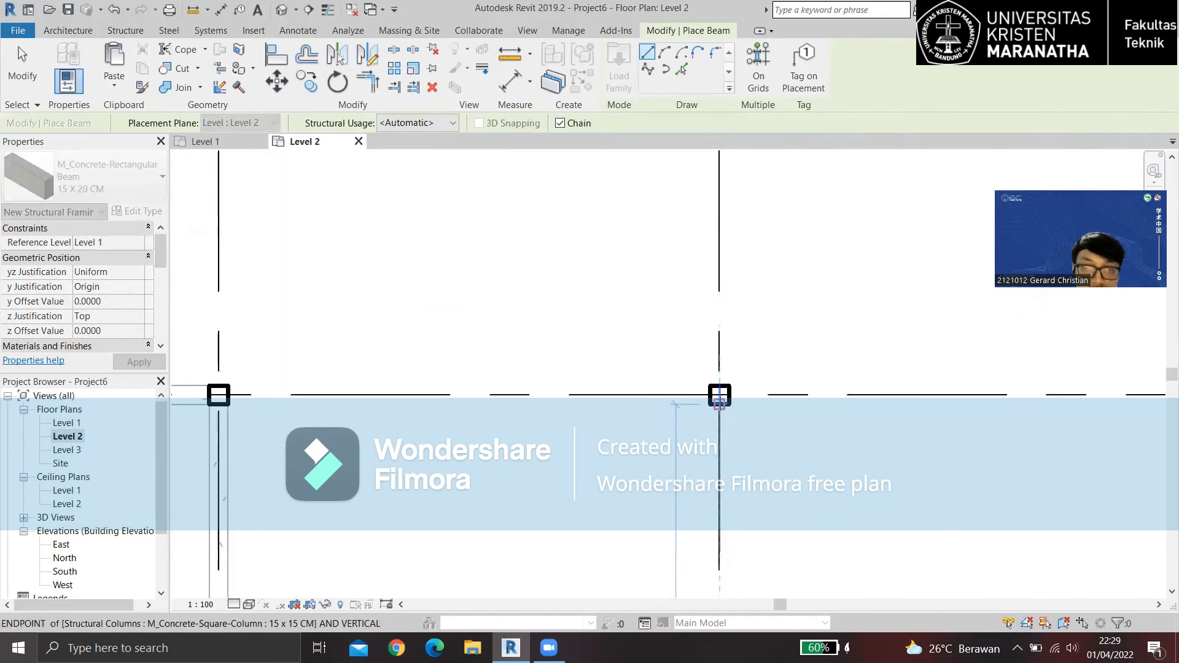
left_click(720, 399)
key("Escape")
key("Escape")
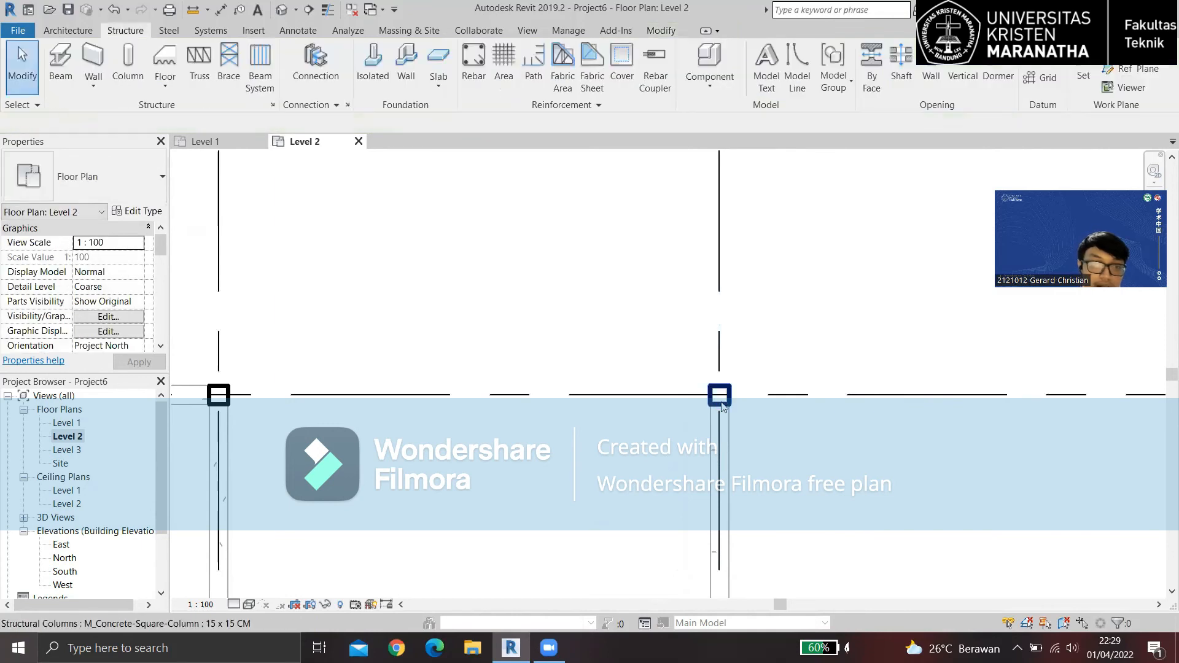
Use the On Grids option to place a 15 x 20 cm concrete beam along grid C between grids 4 and 5.
scroll(585, 441, "up", 1)
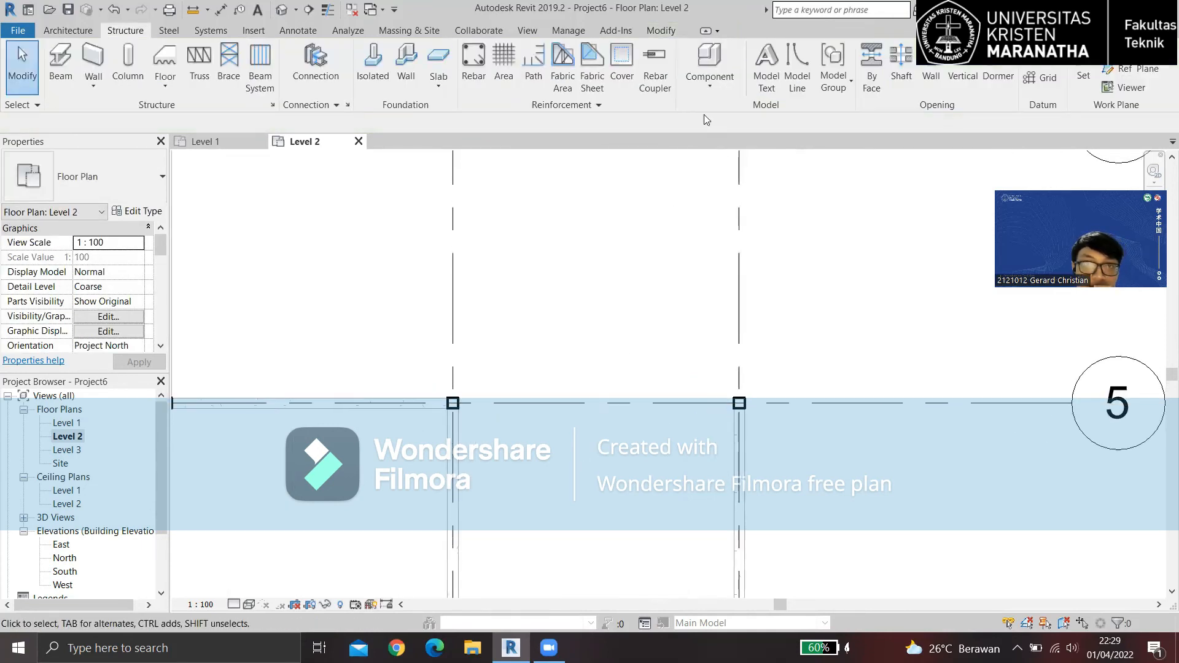
left_click(61, 68)
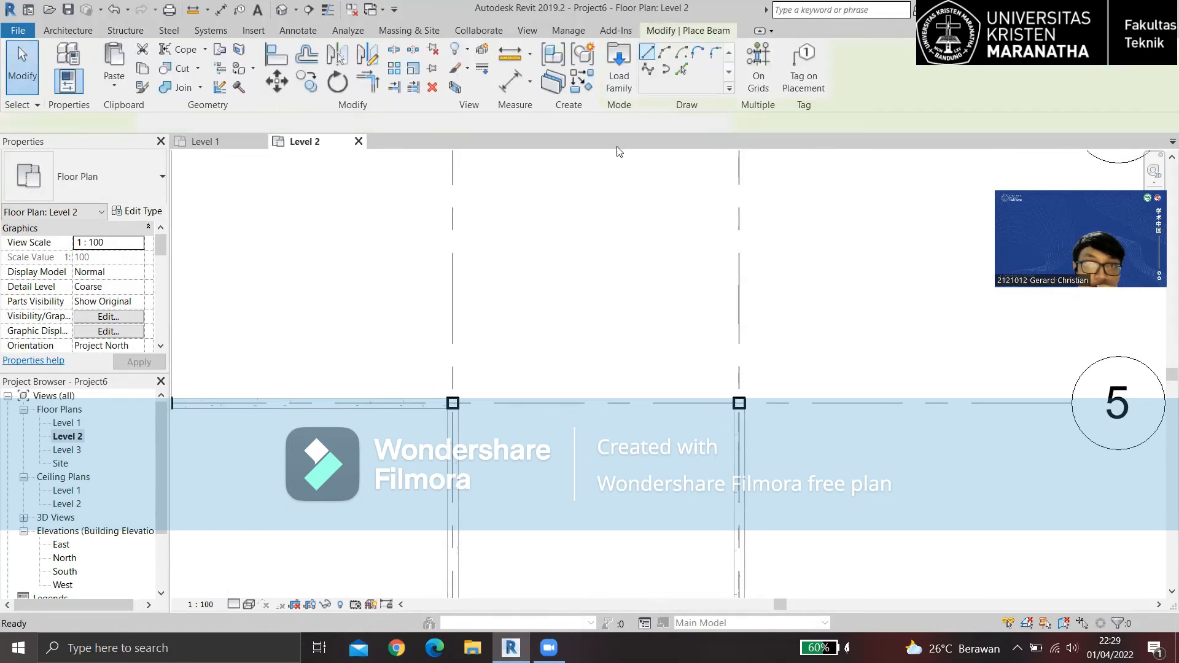
left_click(760, 75)
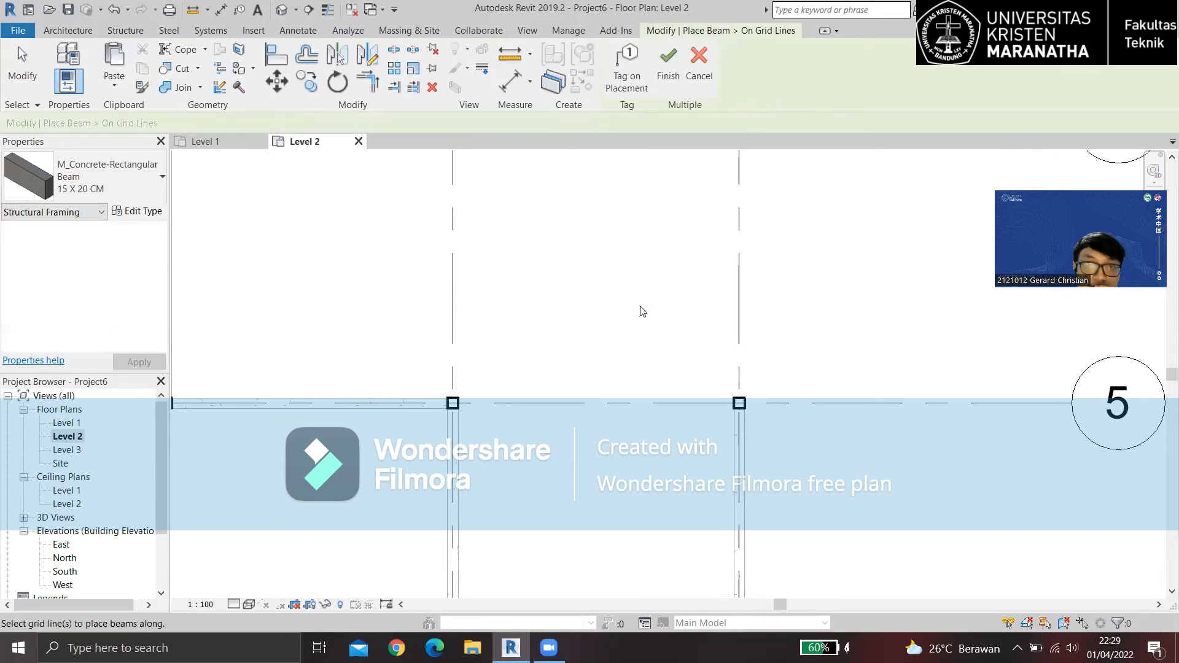
scroll(640, 311, "down", 2)
left_click(616, 379)
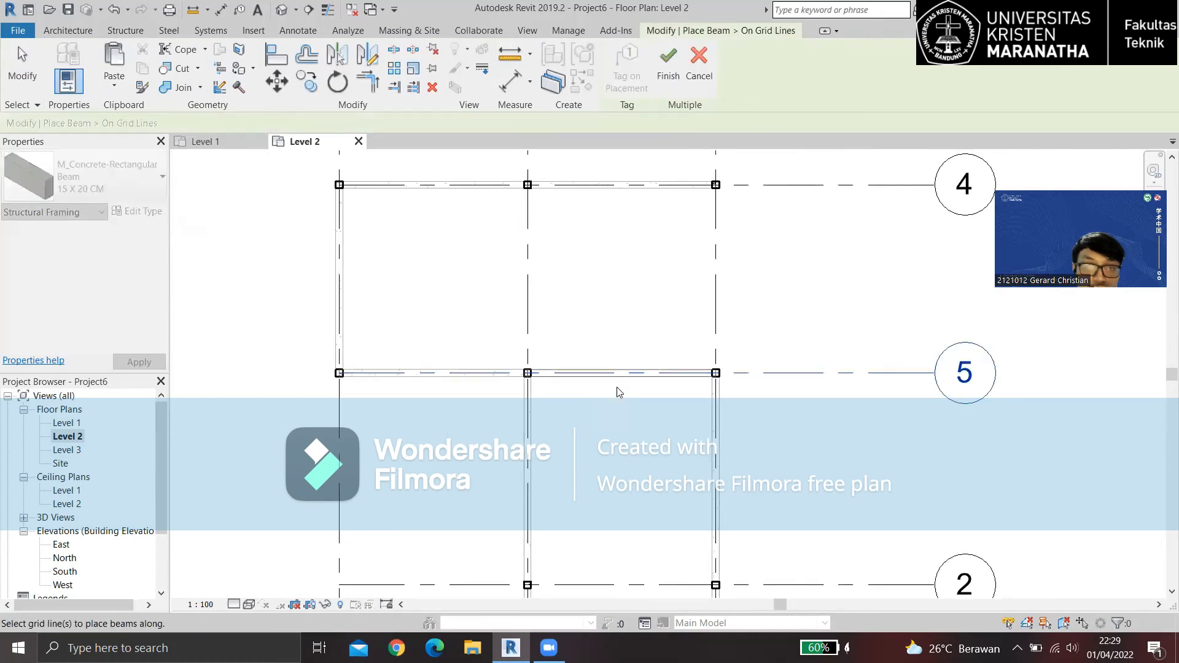
middle_click_drag(672, 265, 612, 290)
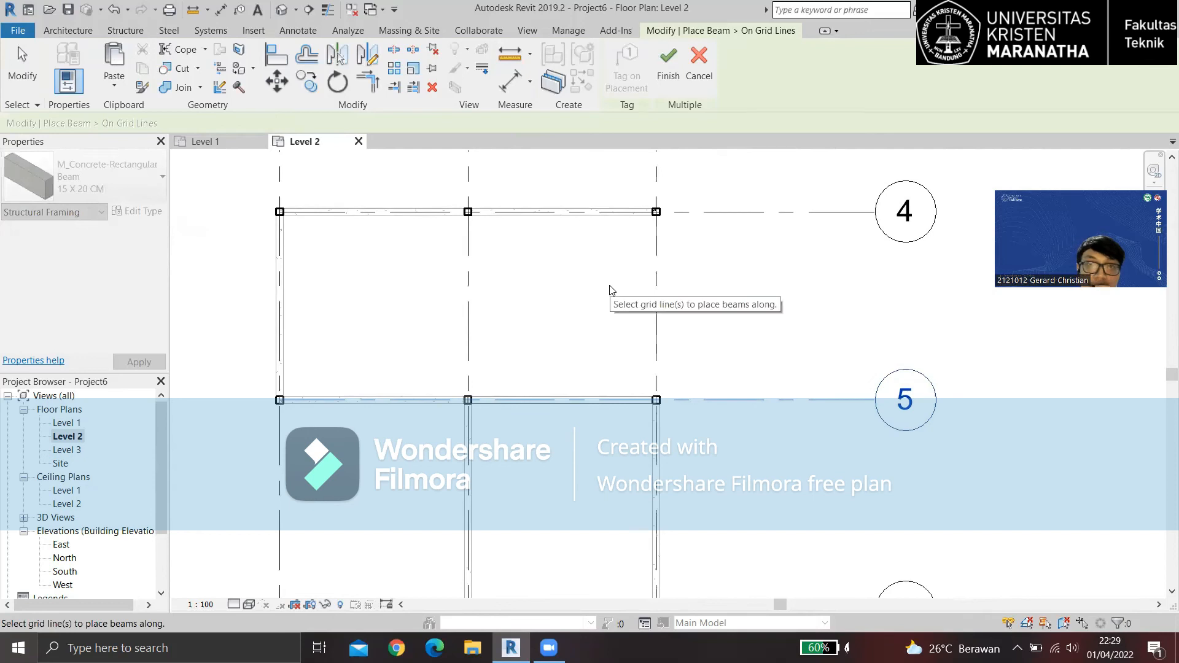
left_click(658, 286)
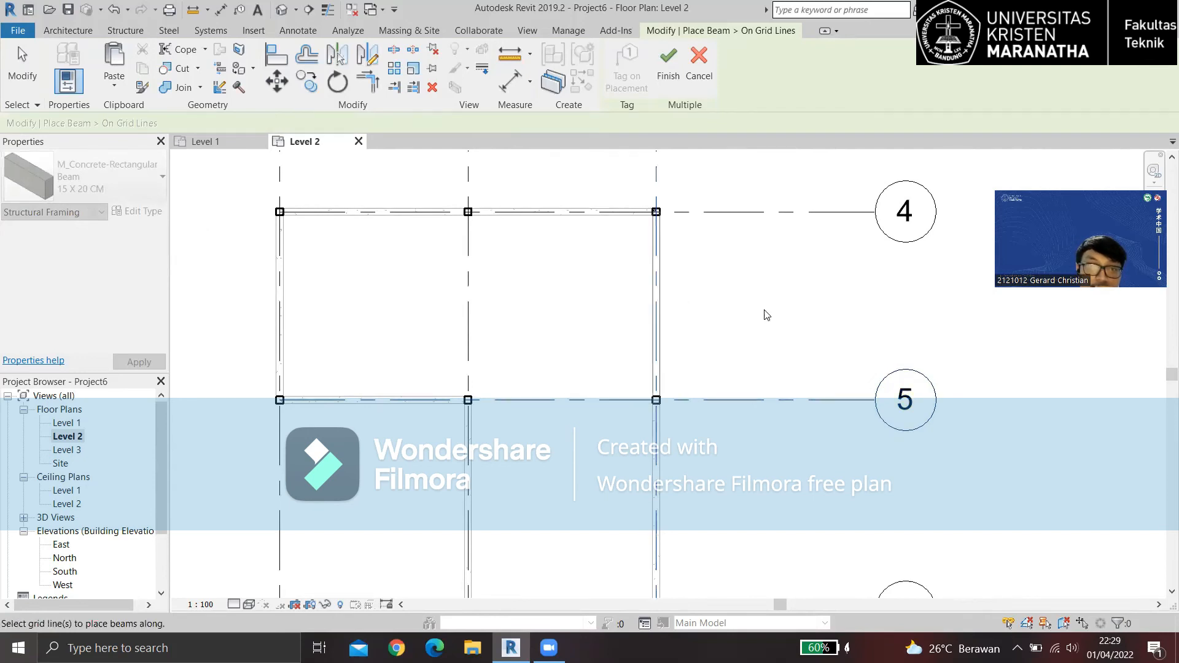
left_click(472, 305)
scroll(562, 302, "down", 2)
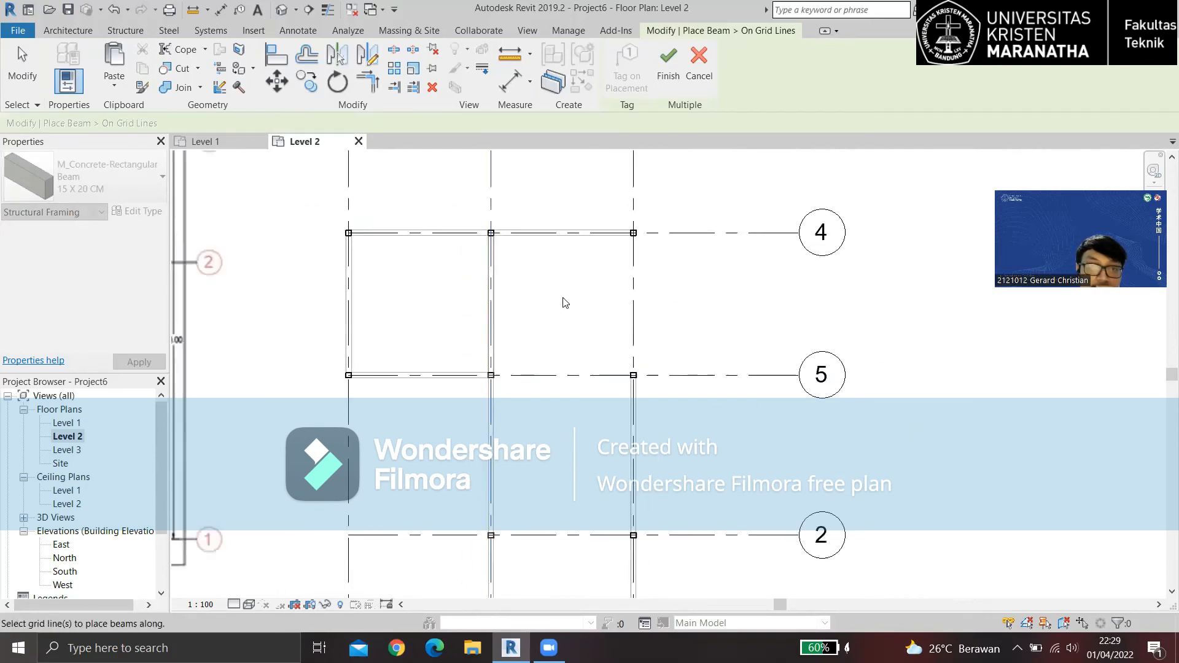
left_click(632, 299)
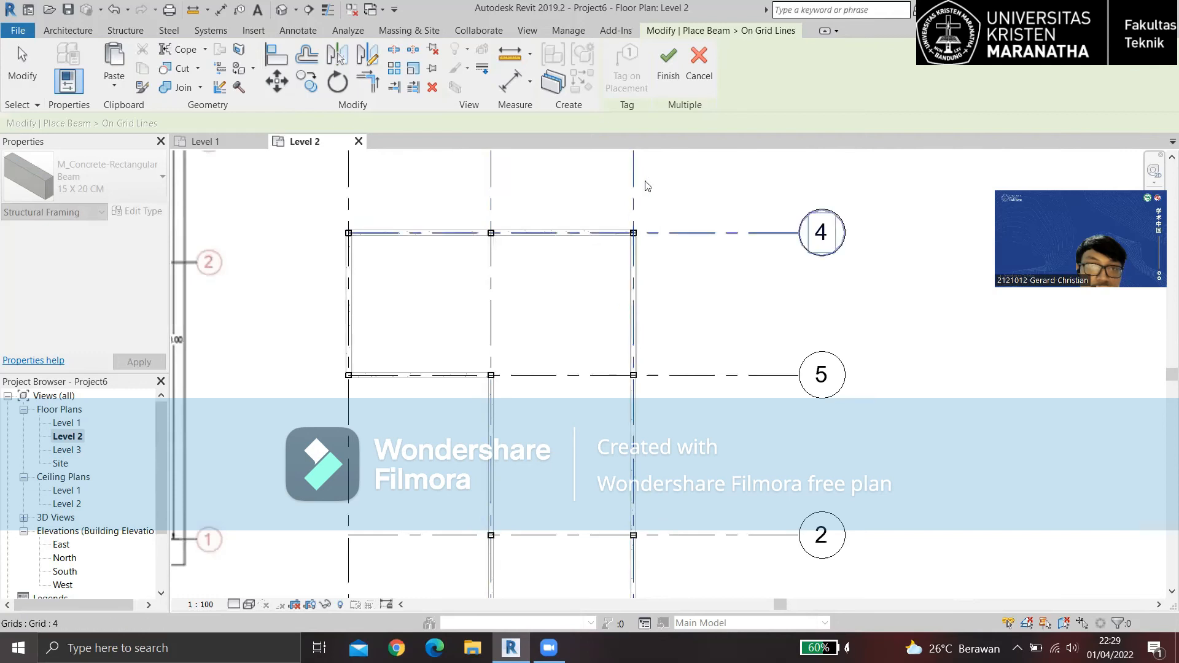
left_click(678, 72)
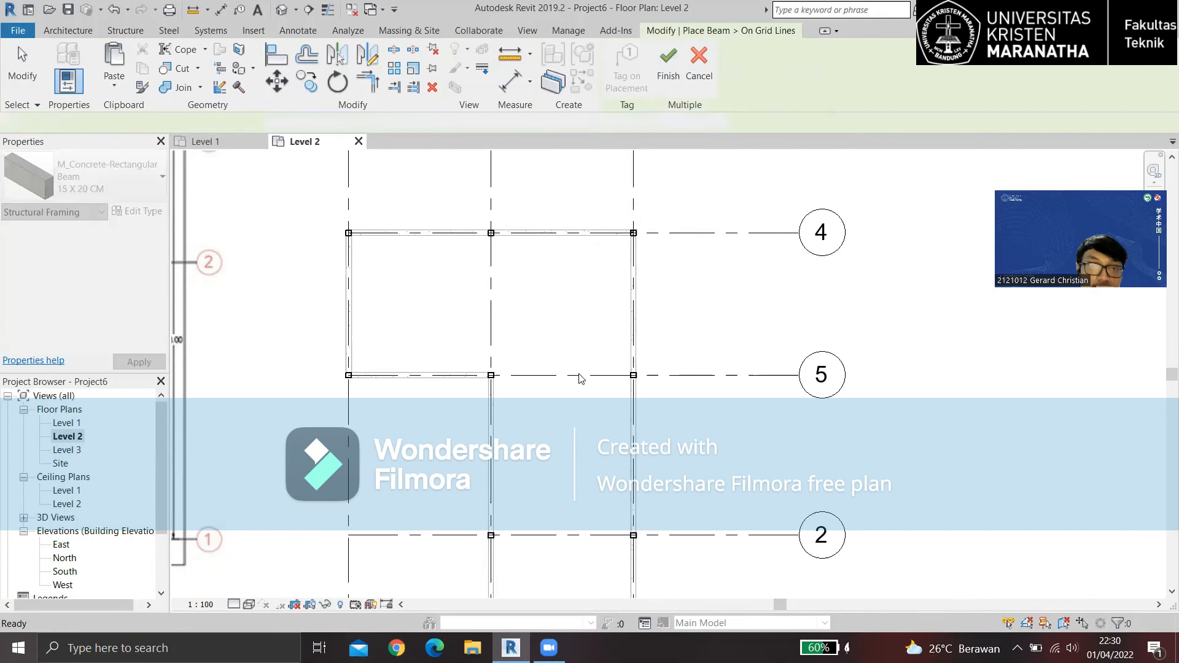
Use the On Grids option to place a 15 x 20 cm concrete beam along grid 5 between grids B and C.
scroll(616, 398, "up", 2)
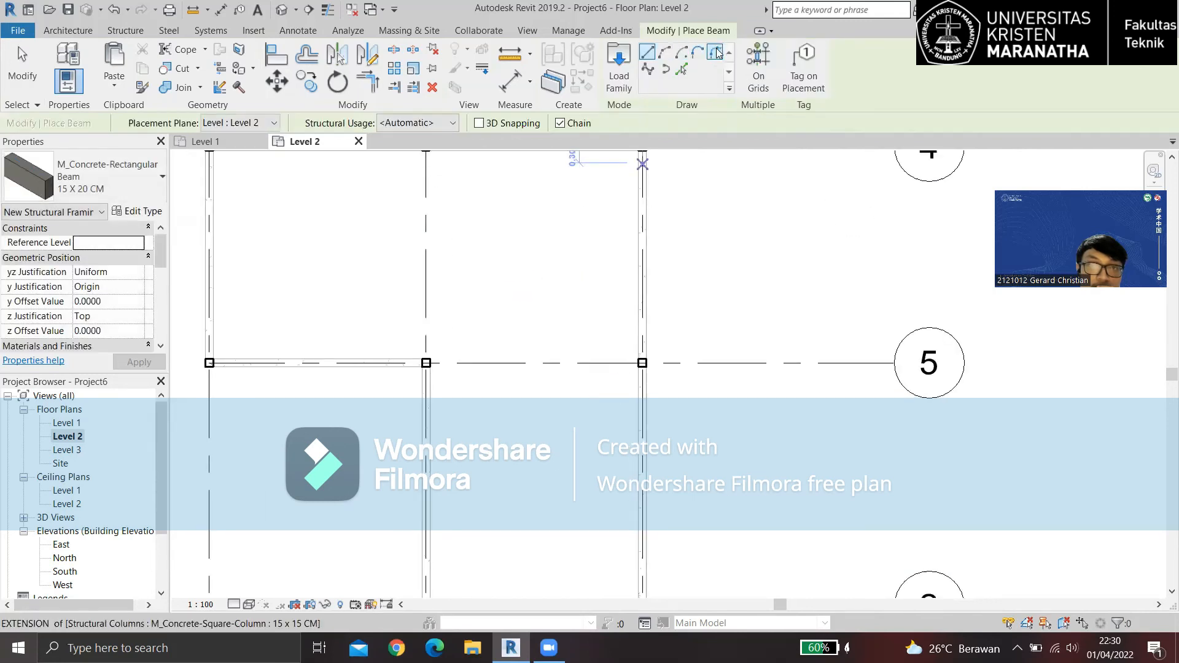
left_click(758, 62)
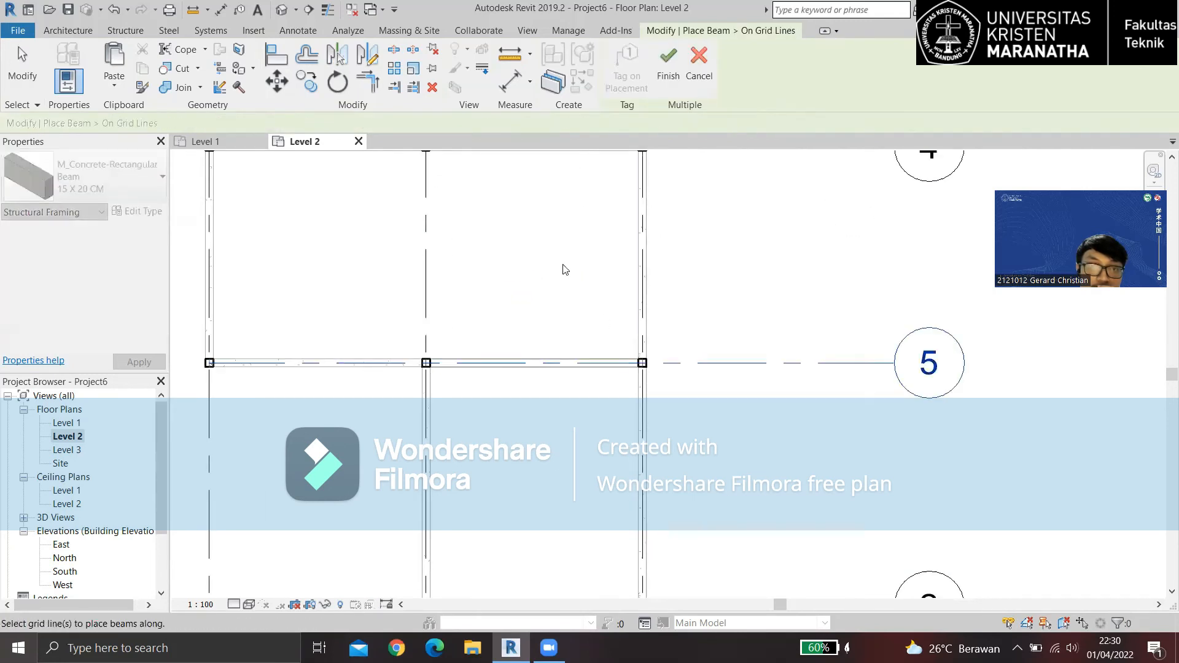
left_click(669, 61)
scroll(703, 326, "down", 2)
middle_click_drag(712, 336, 713, 340)
scroll(713, 340, "down", 1)
scroll(647, 343, "up", 5)
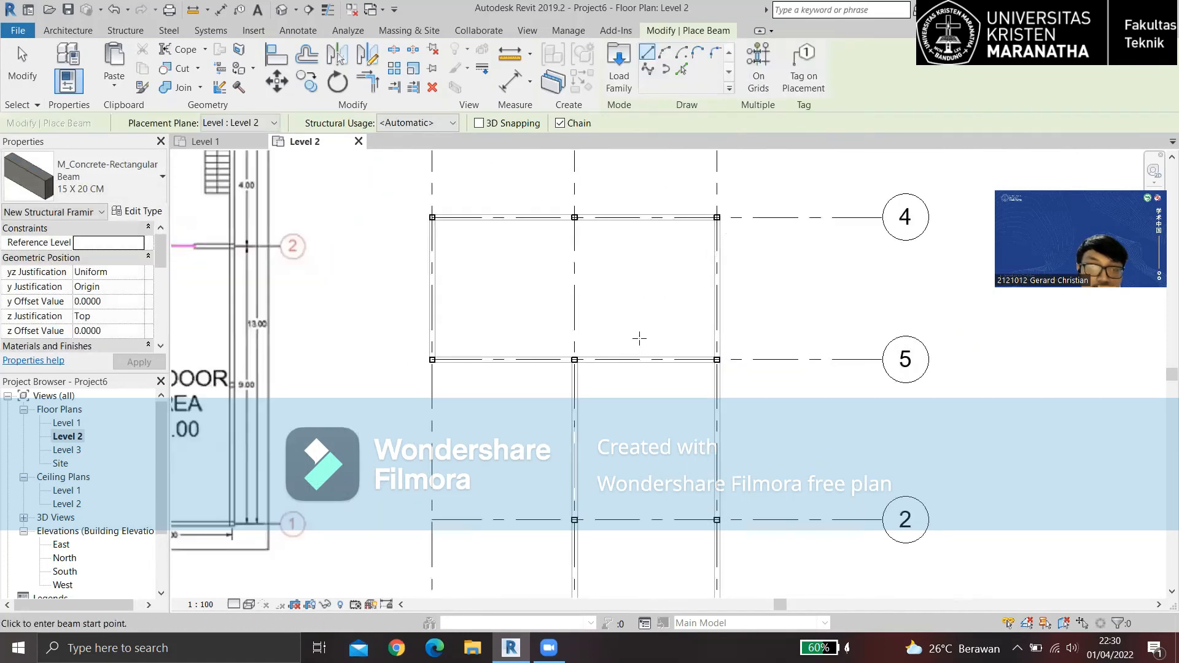
scroll(568, 416, "up", 2)
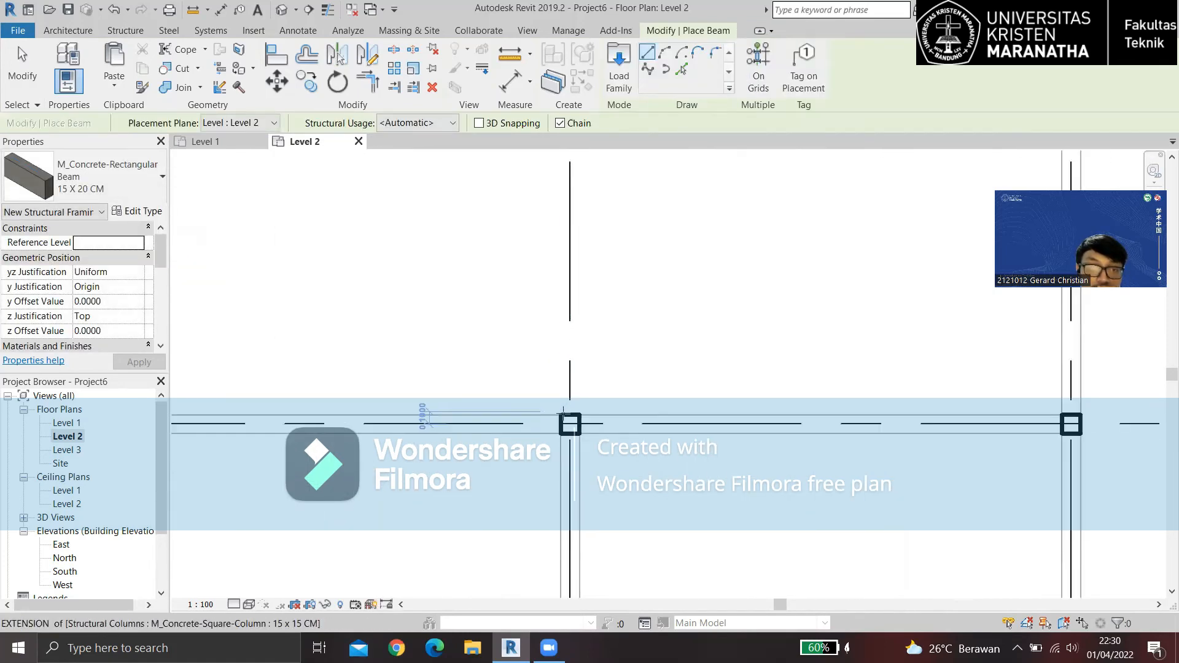
Place a 15 x 20 cm concrete beam along grid B between the columns at grids 5 and 4.
left_click(570, 412)
scroll(572, 250, "up", 1)
middle_click_drag(571, 250, 588, 521)
middle_click_drag(618, 254, 624, 387)
left_click(594, 293)
key("Escape")
Place a 15 x 20 cm concrete beam along grid 2 between the columns at grids B and C, and end beam placement.
scroll(710, 347, "down", 2)
scroll(710, 348, "down", 1)
middle_click_drag(711, 347, 606, 339)
scroll(553, 435, "up", 4)
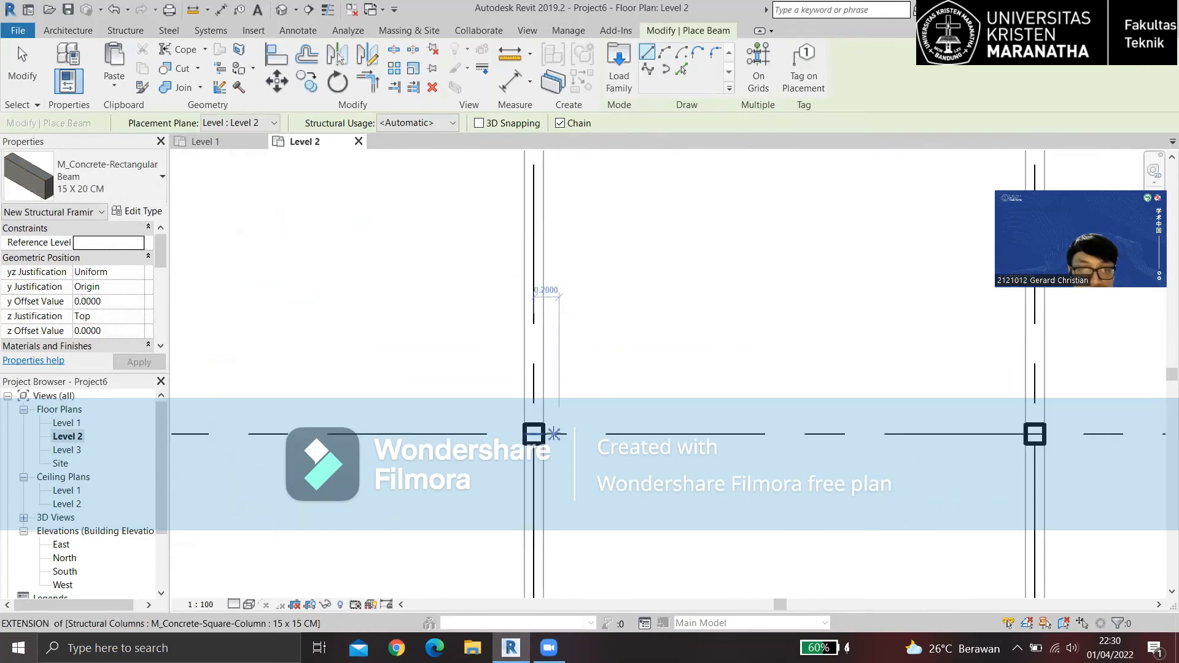
left_click(544, 434)
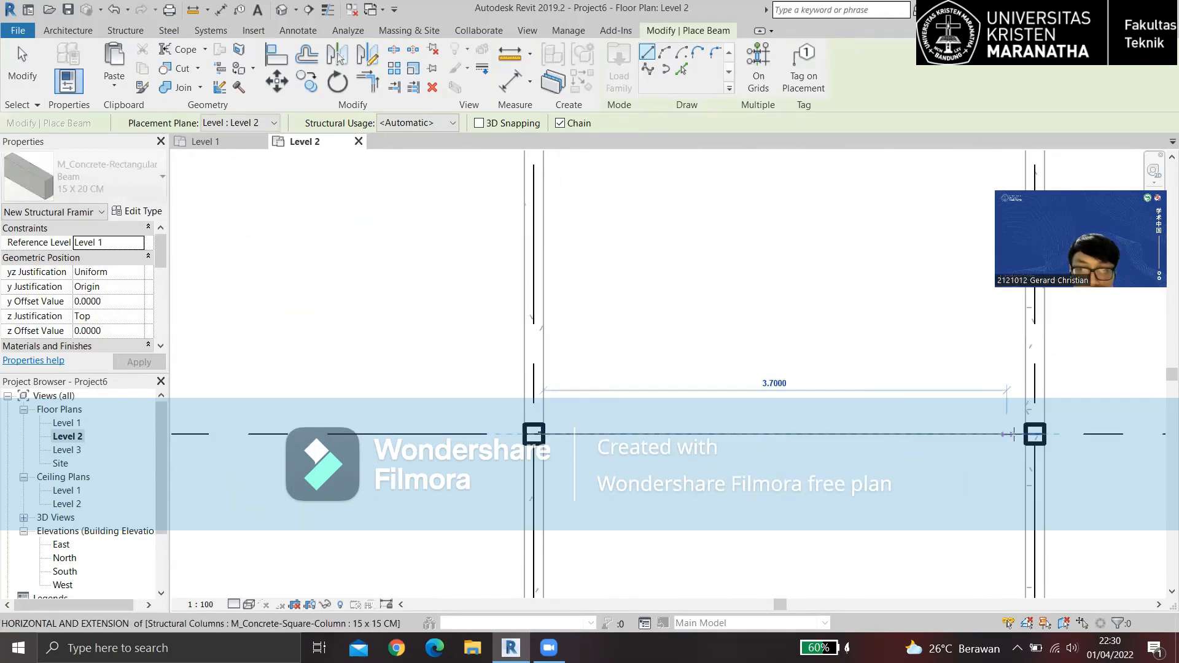
left_click(1020, 434)
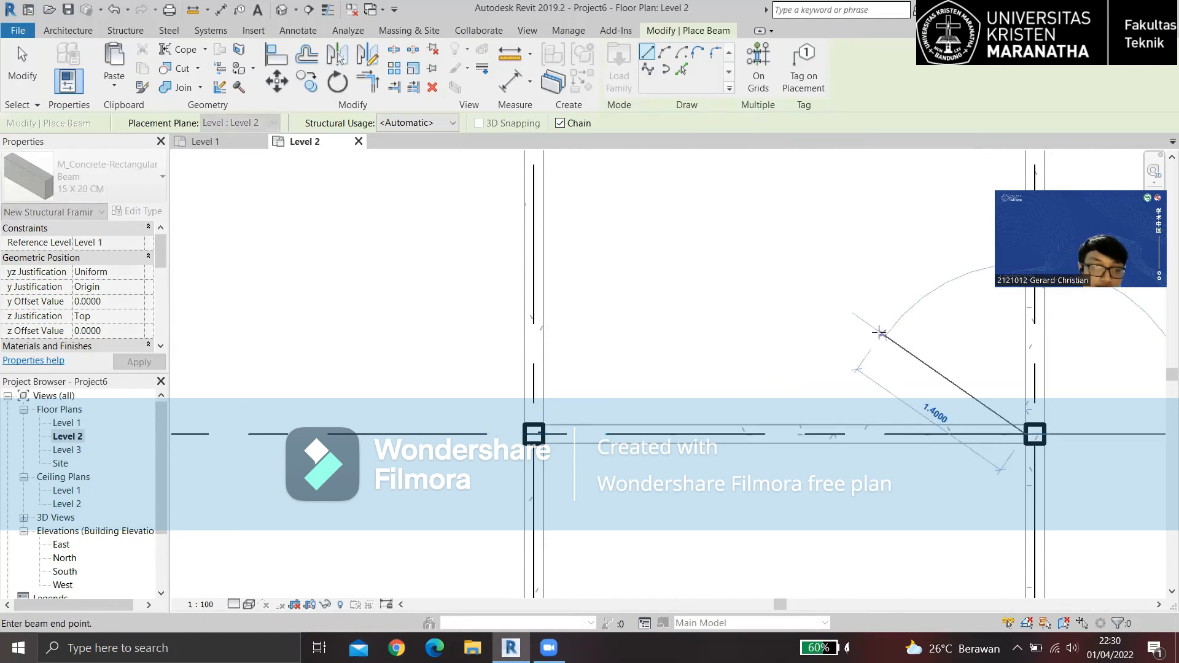
key("Escape")
scroll(881, 332, "down", 3)
scroll(769, 336, "down", 3)
scroll(737, 297, "up", 6)
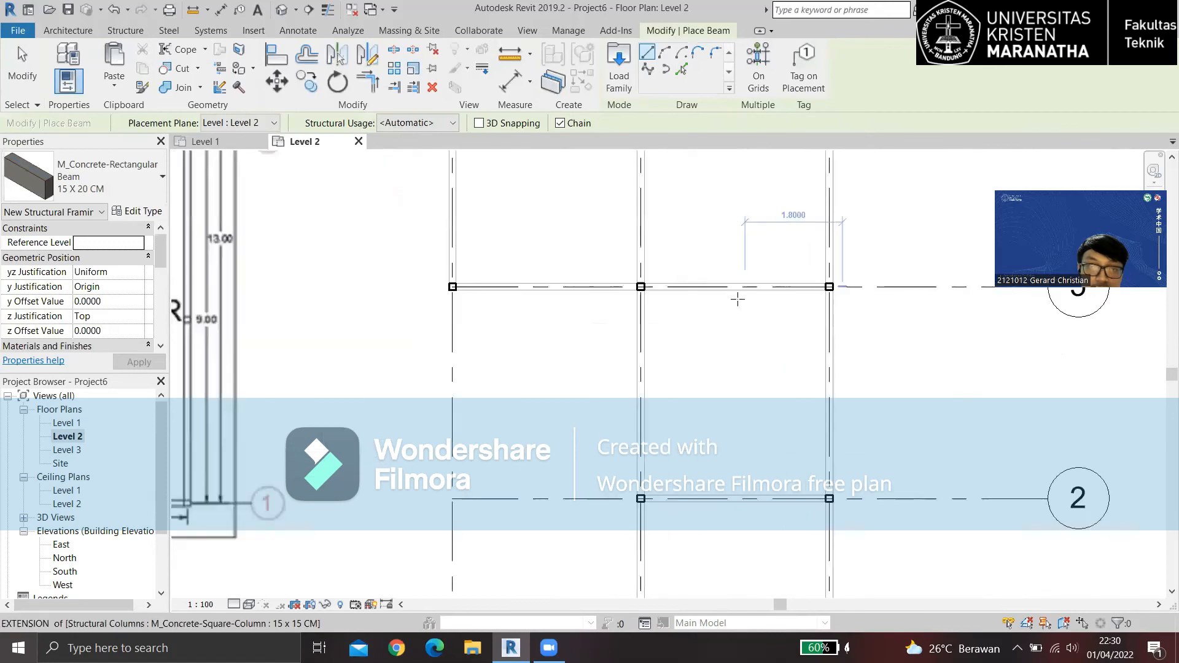
scroll(726, 292, "up", 2)
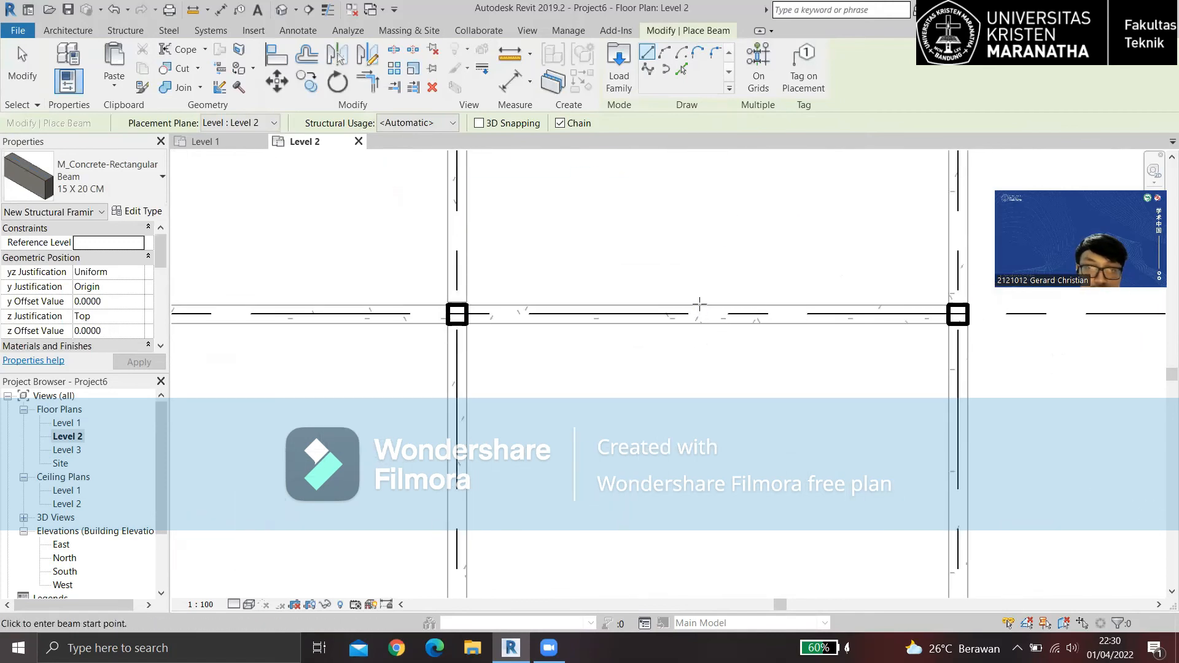
middle_click_drag(723, 308, 603, 398)
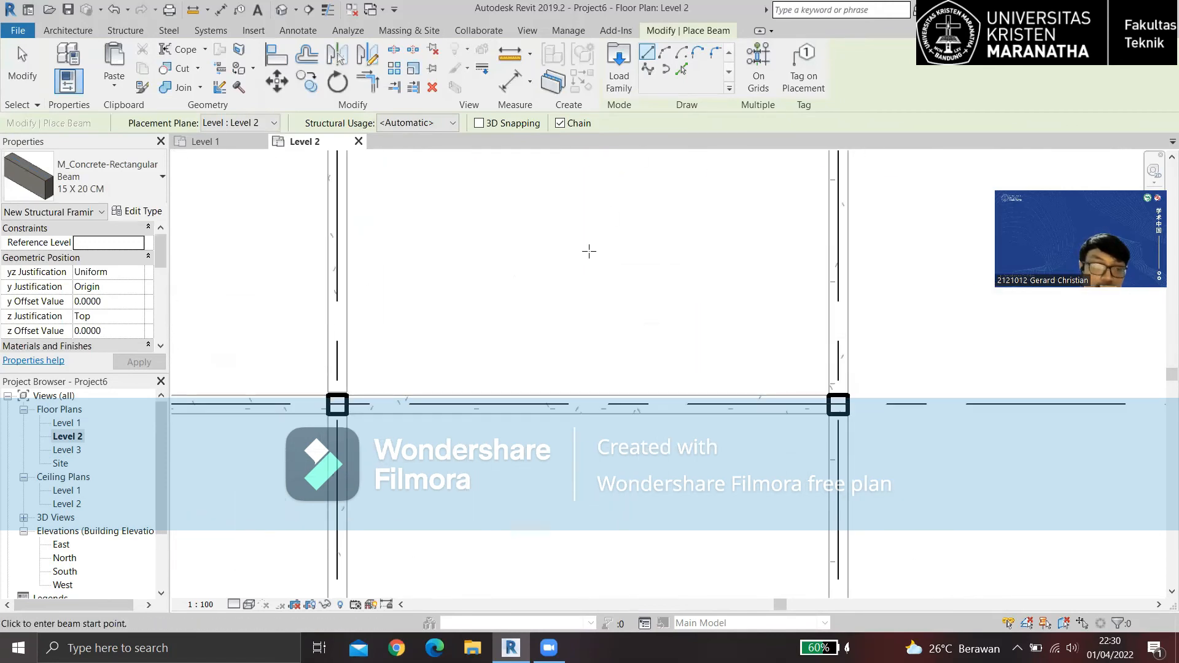
key("Escape")
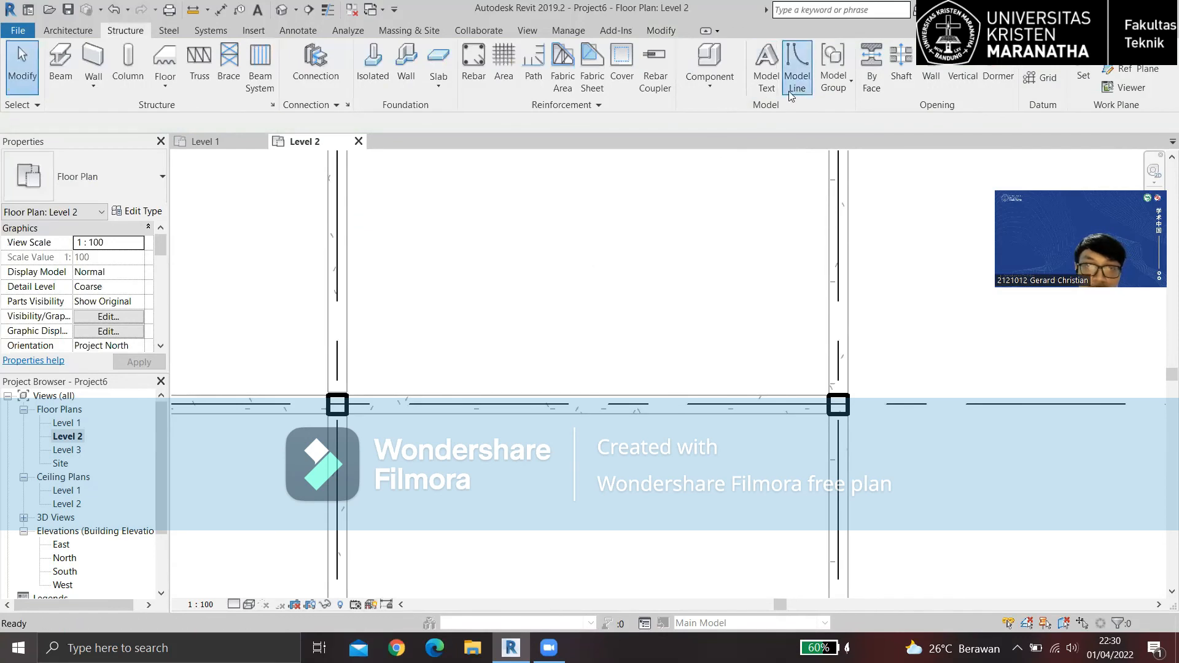
Draw a straight model line from the middle of the grid 5 beam between grids B and C, perpendicular past grid 1.
left_click(788, 90)
left_click(585, 394)
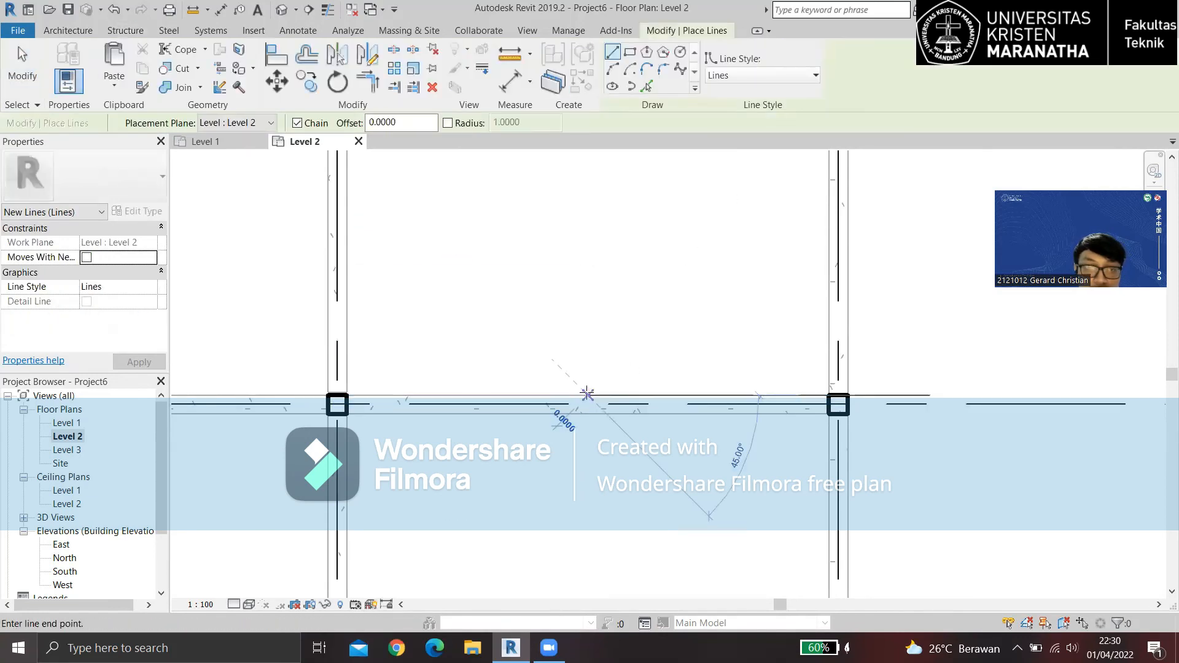
scroll(587, 394, "down", 5)
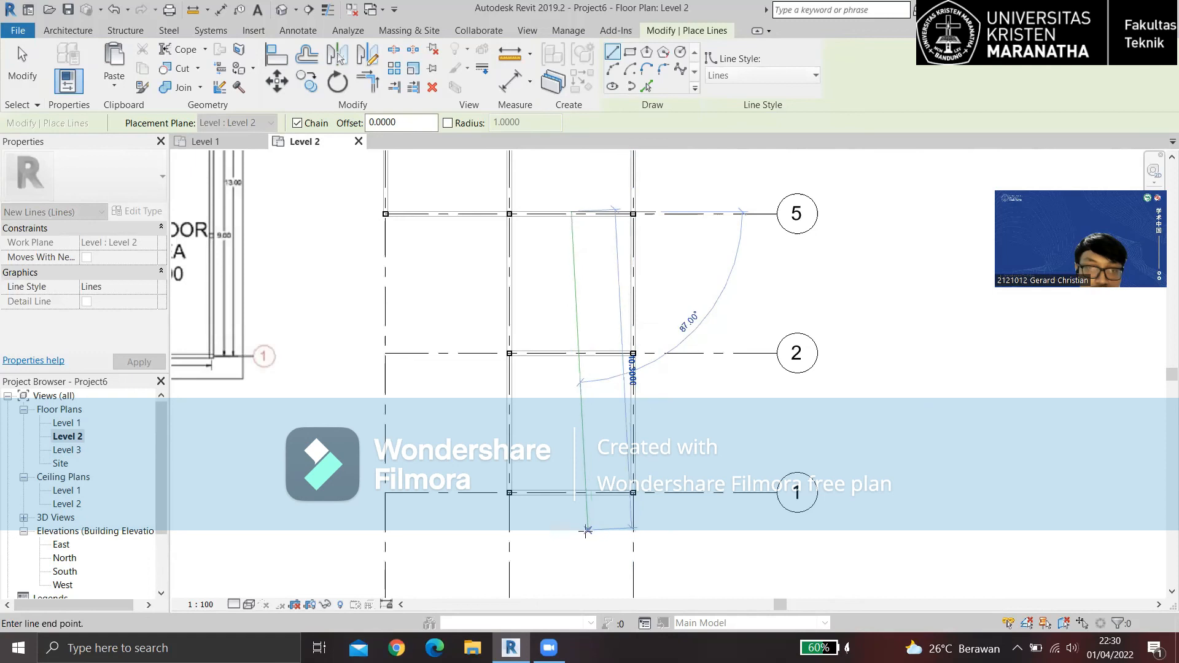
left_click(571, 536)
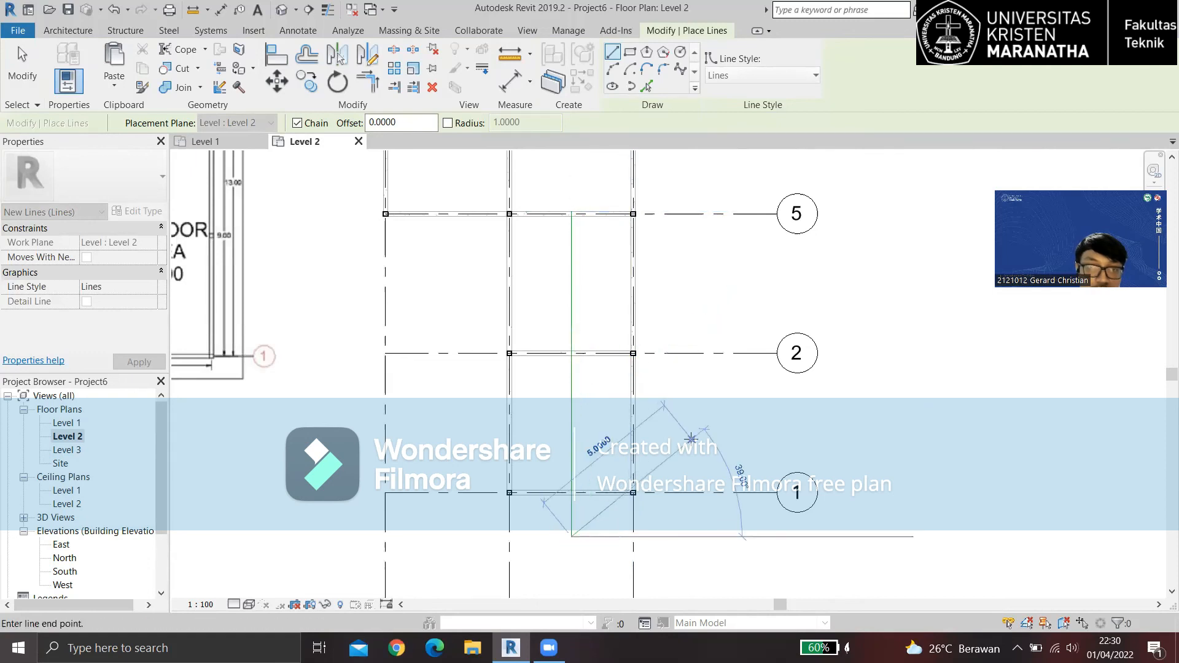
key("Escape")
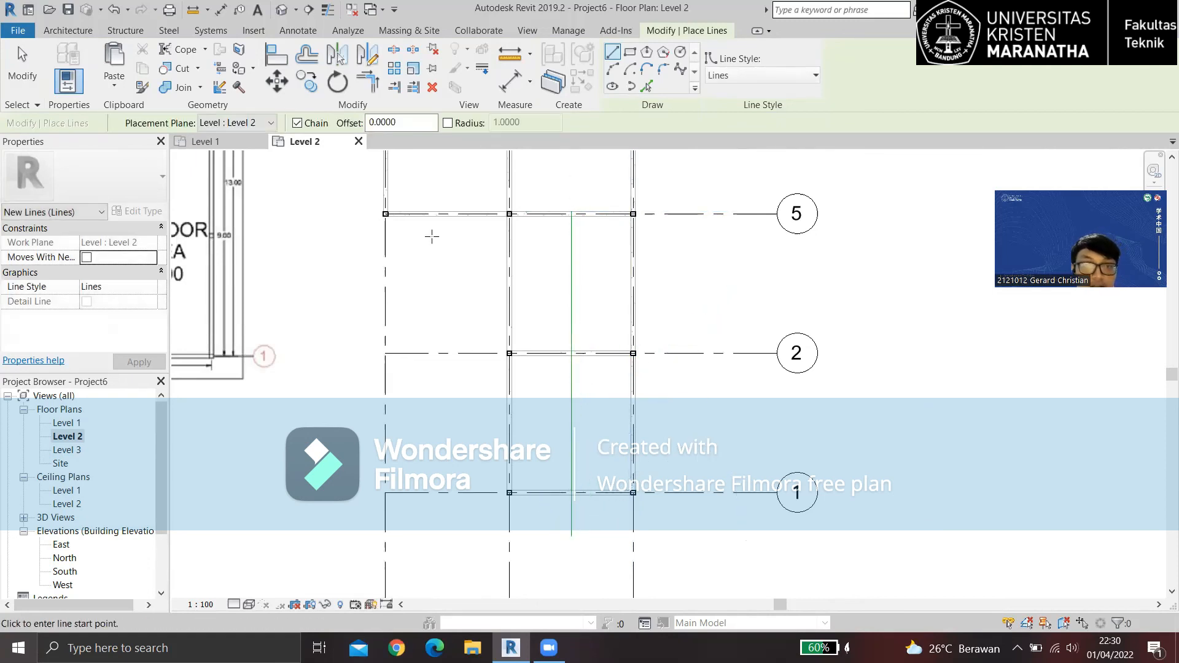
Place a 15 x 20 cm concrete beam along the model line from the grid 5 beam toward the grid 1 beam.
scroll(636, 348, "up", 4)
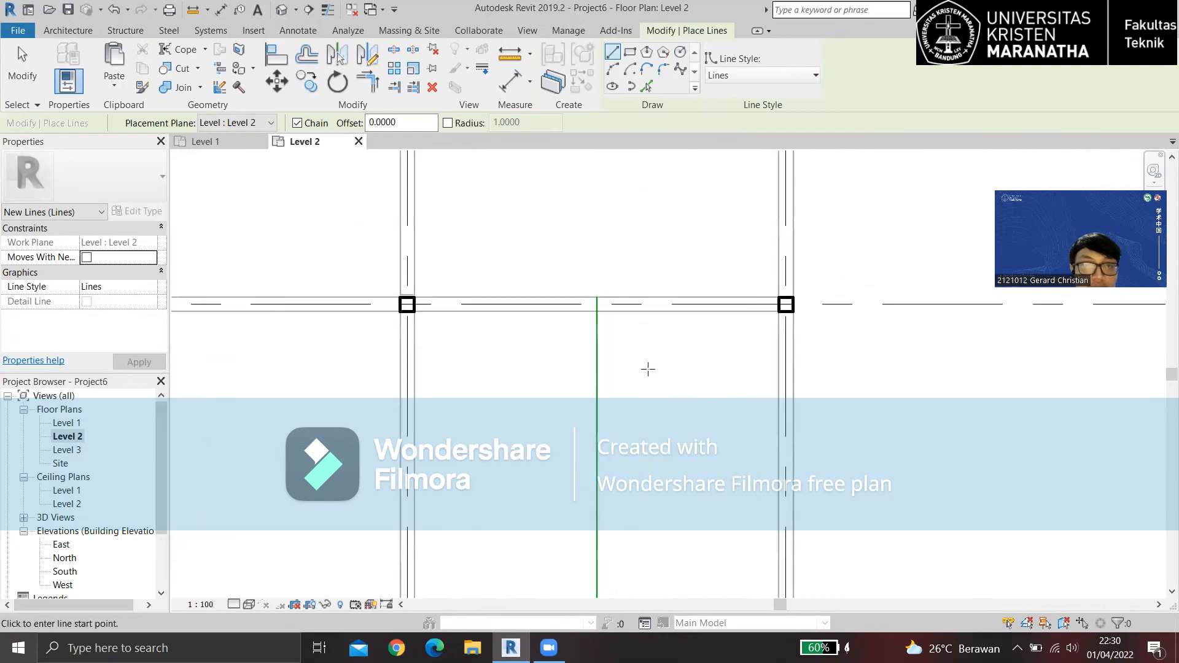
left_click(126, 31)
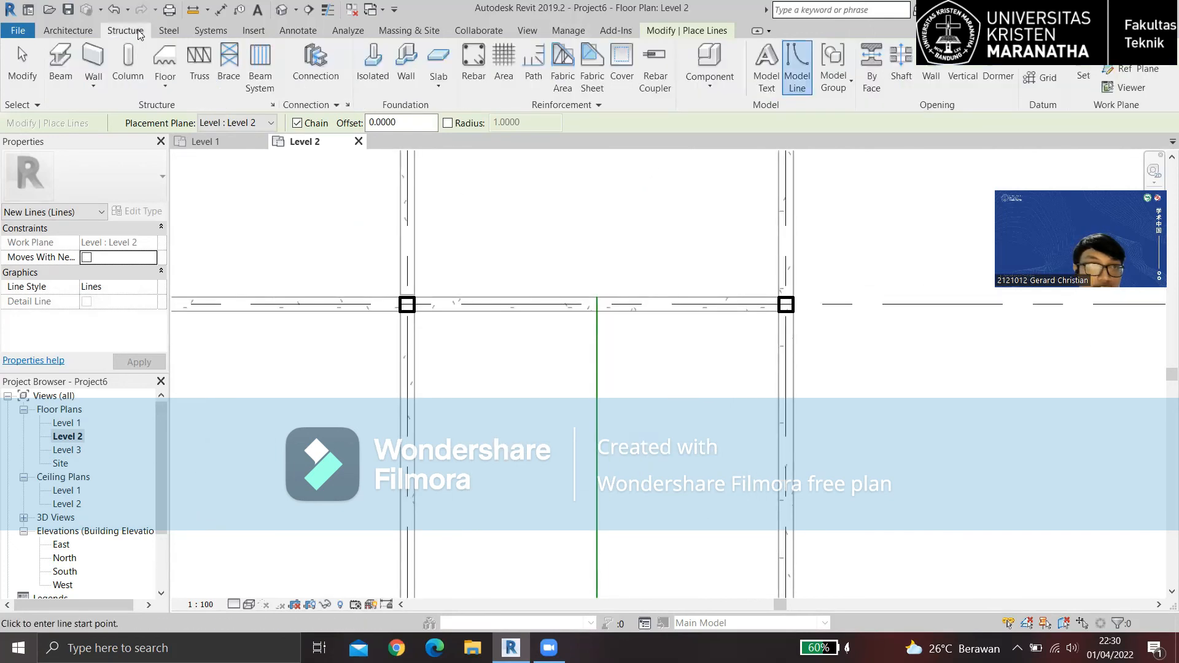
left_click(56, 61)
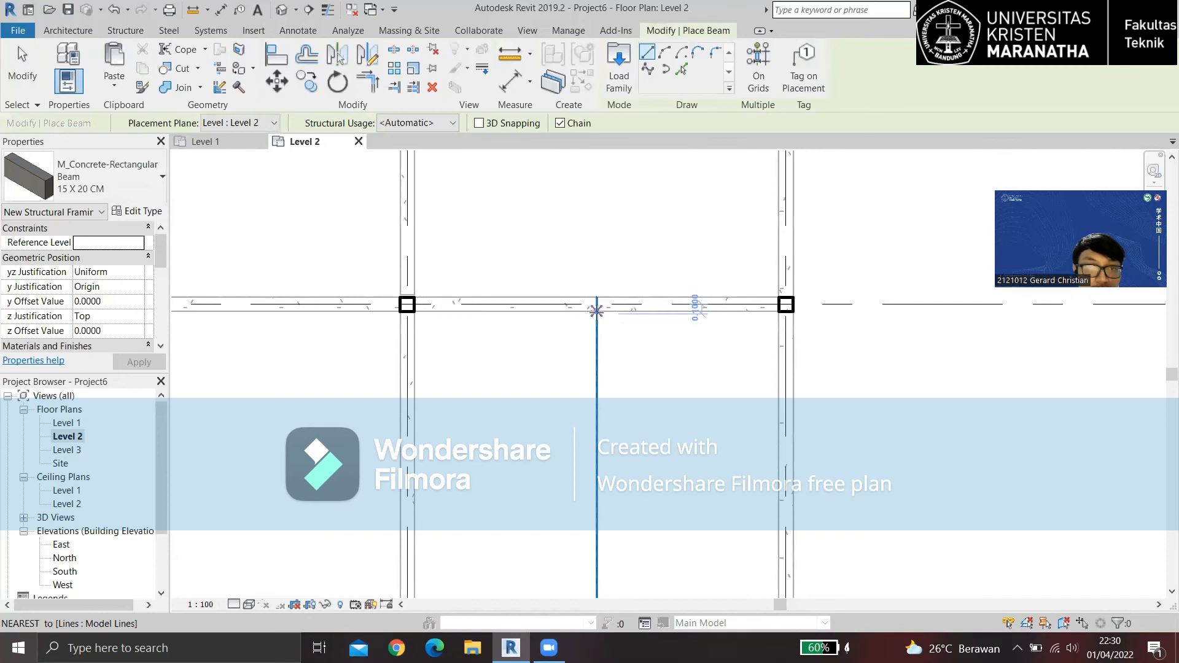
left_click(596, 311)
scroll(606, 393, "down", 3)
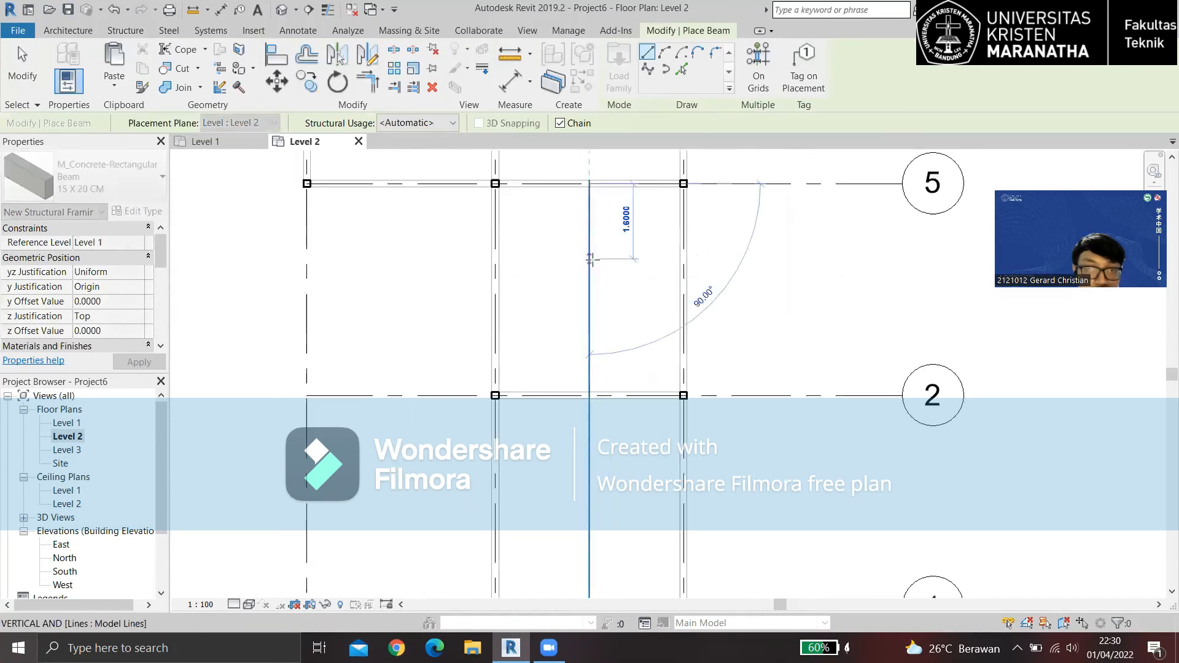
scroll(605, 512, "up", 5)
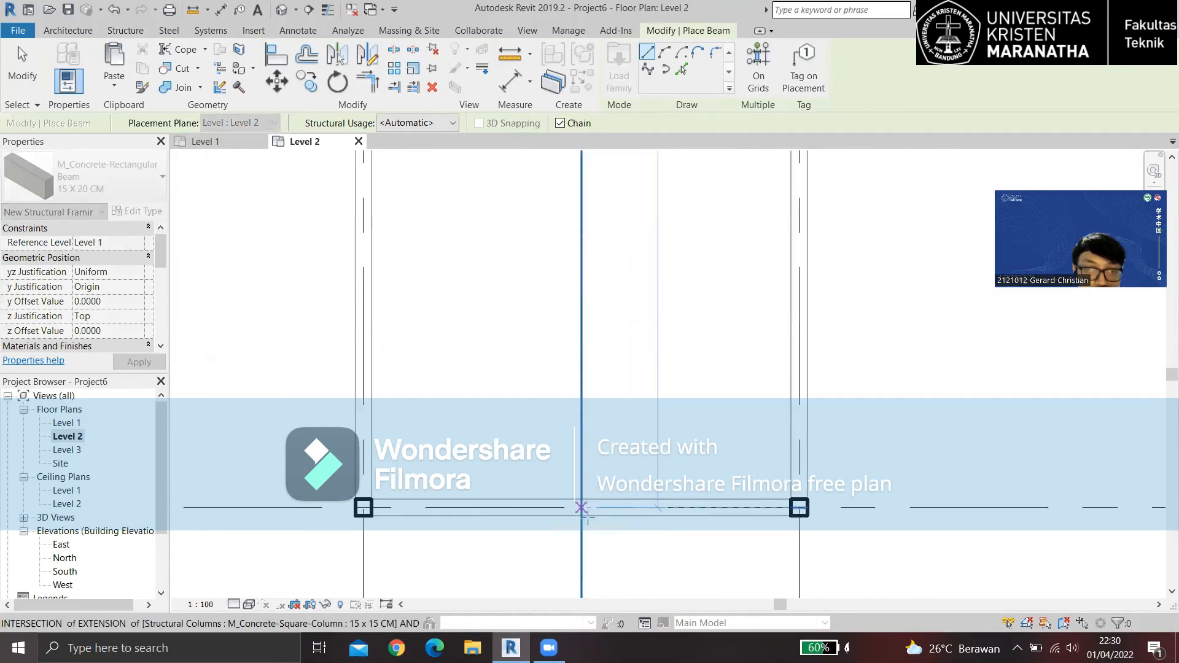
scroll(605, 485, "down", 3)
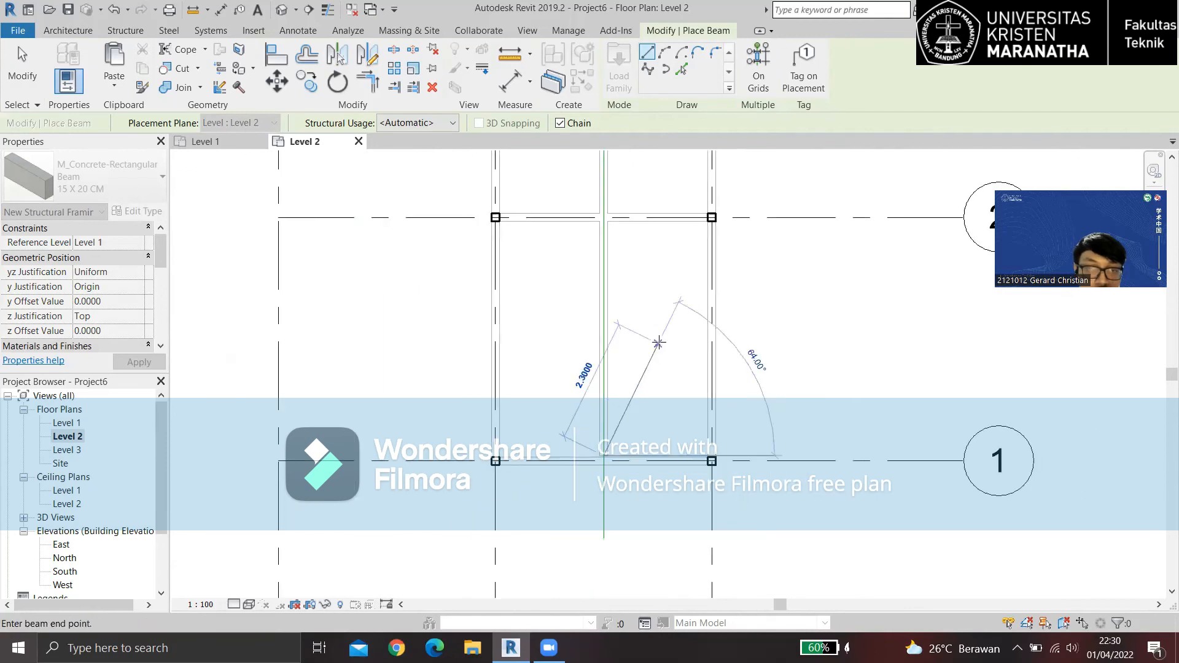
key("Escape")
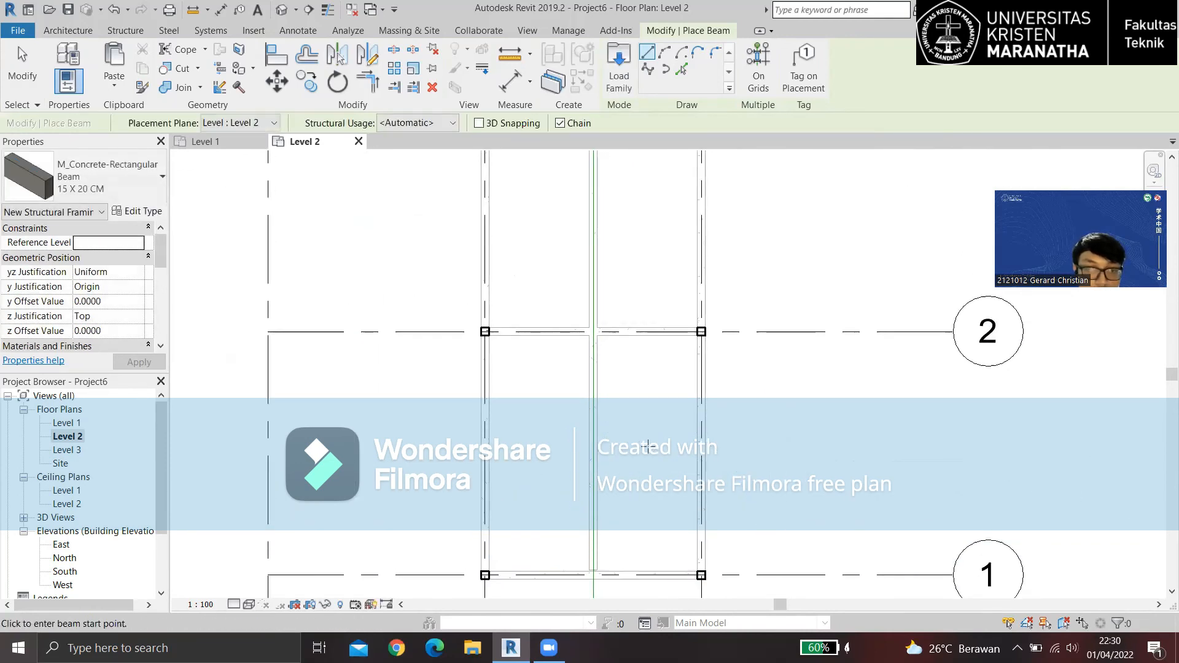
scroll(592, 468, "up", 6)
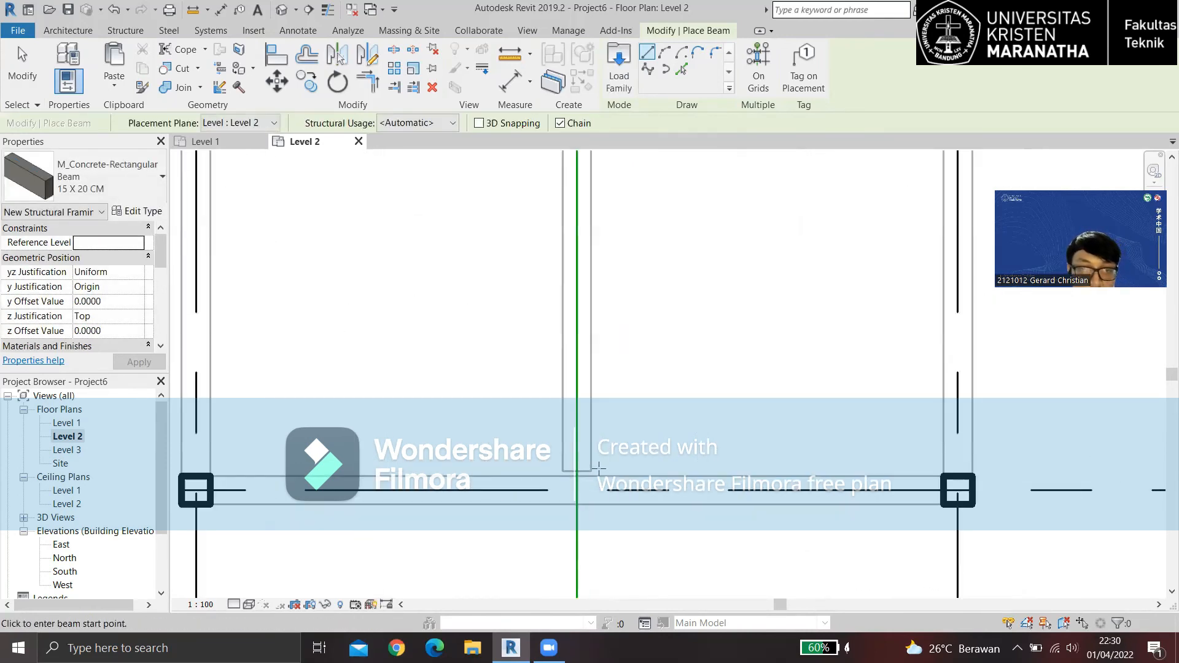
key("Escape")
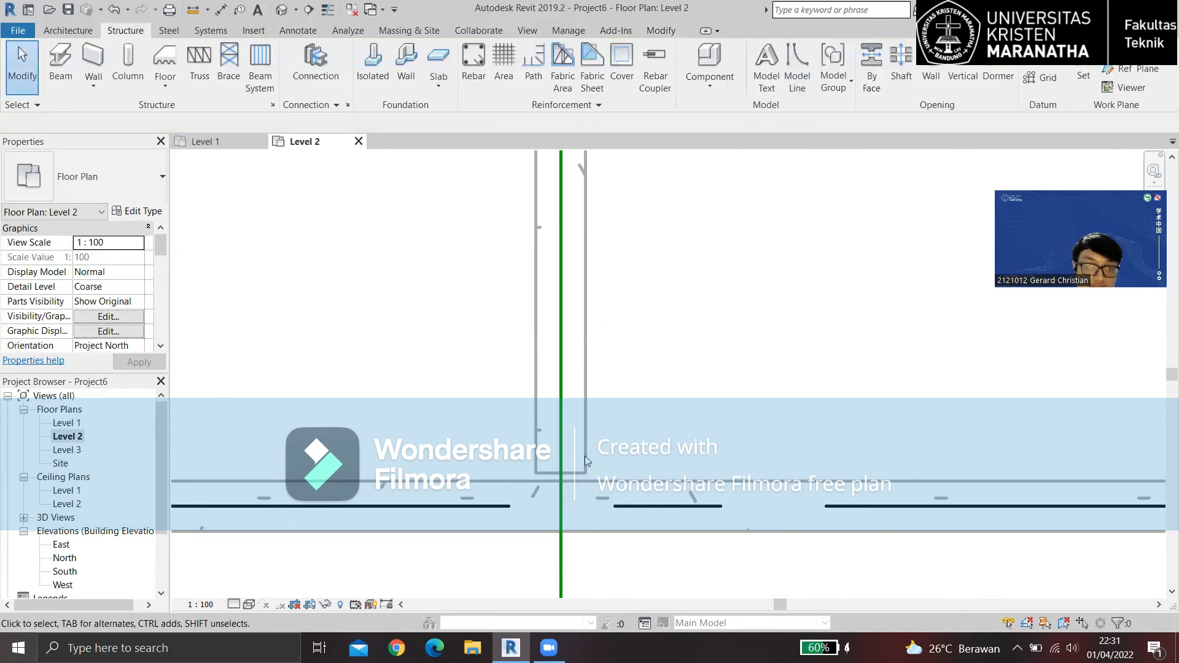
Extend the grid 1 end of the beam midway between grids B and C to the beam along grid 1.
left_click(30, 106)
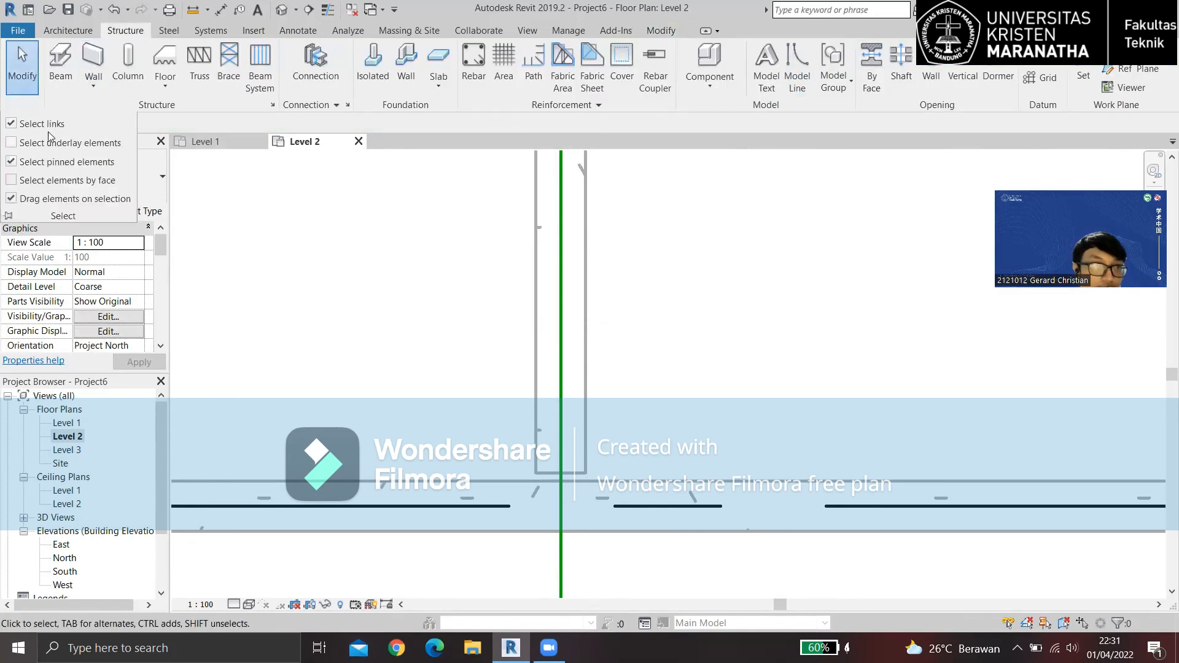
left_click(560, 482)
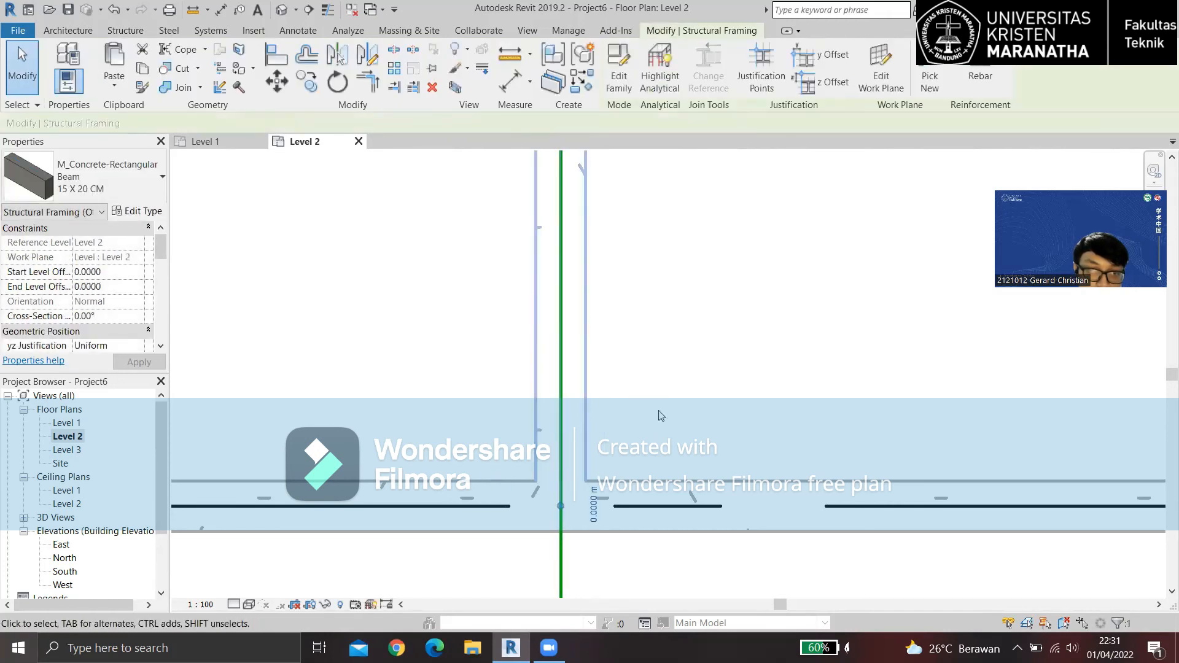
scroll(656, 488, "down", 5)
scroll(651, 489, "down", 2)
left_click(664, 363)
Open the default 3D view and inspect the Level 2 beam frame and its columns.
scroll(659, 330, "up", 1)
middle_click_drag(659, 329, 638, 415)
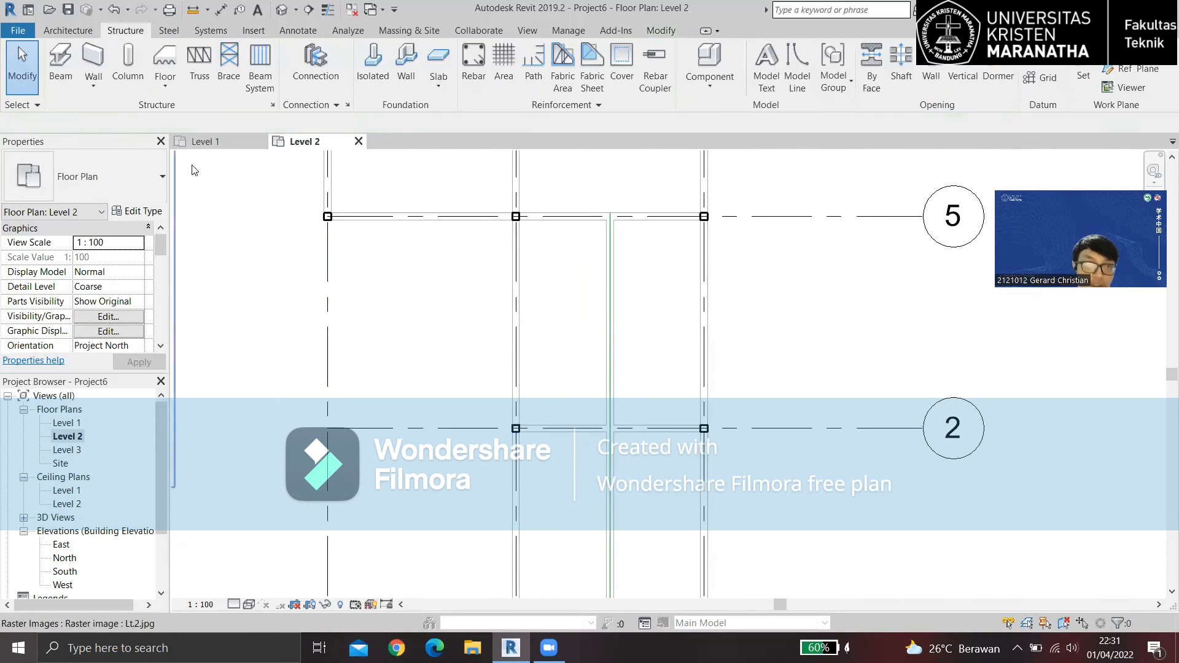
left_click(282, 12)
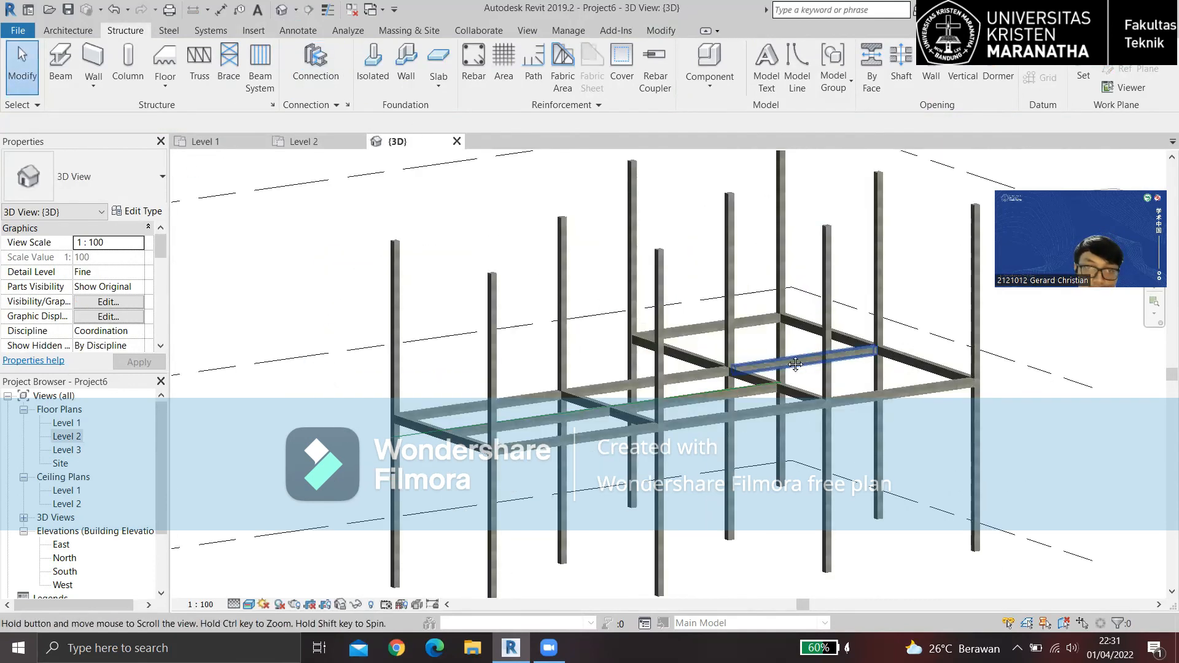
middle_click_drag(796, 364, 647, 374)
scroll(646, 373, "down", 1)
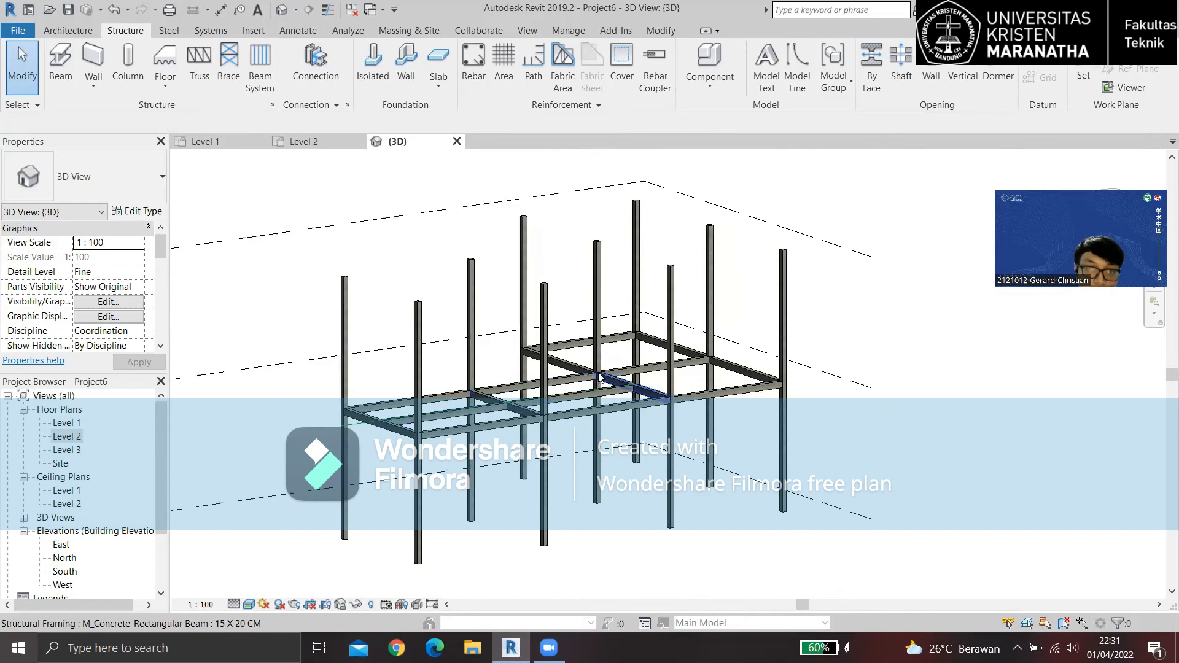
scroll(543, 384, "up", 2)
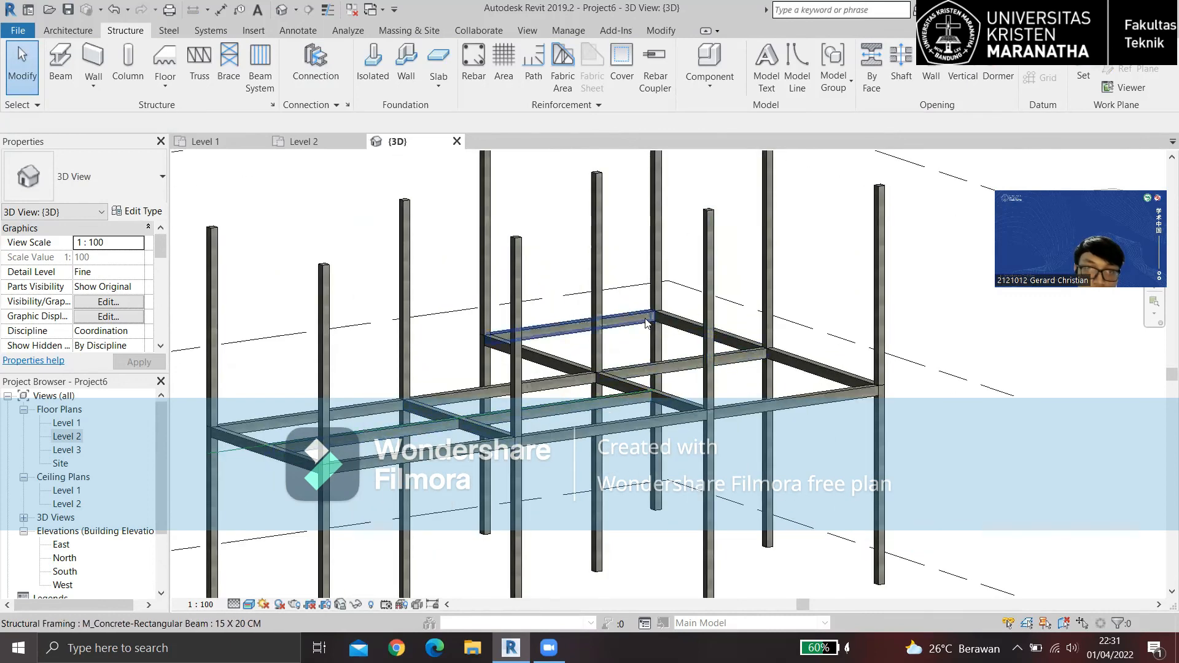
scroll(645, 324, "up", 3)
scroll(580, 339, "down", 2)
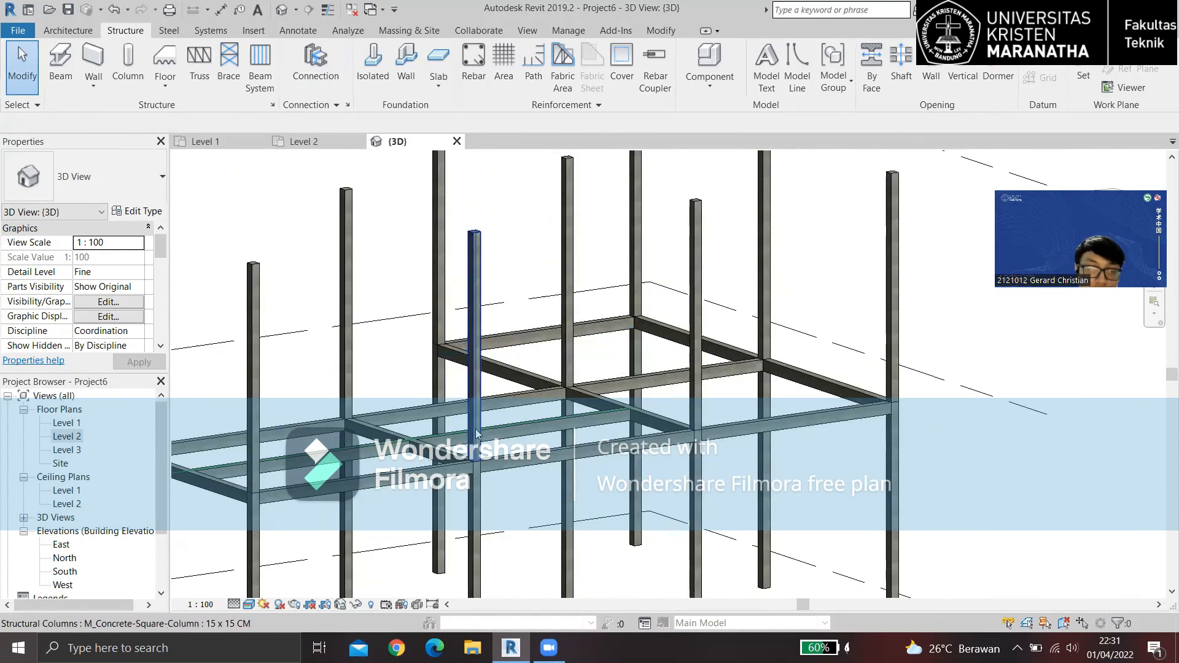
scroll(477, 433, "down", 3)
scroll(413, 519, "up", 2)
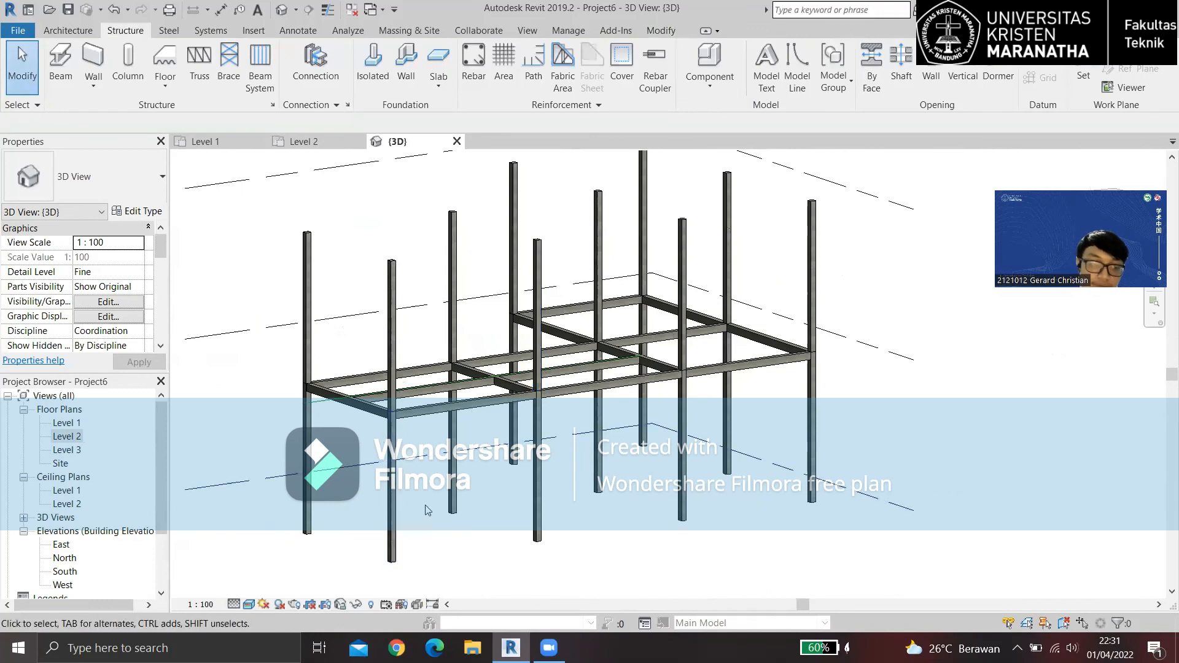
middle_click_drag(522, 339, 491, 424, "shift")
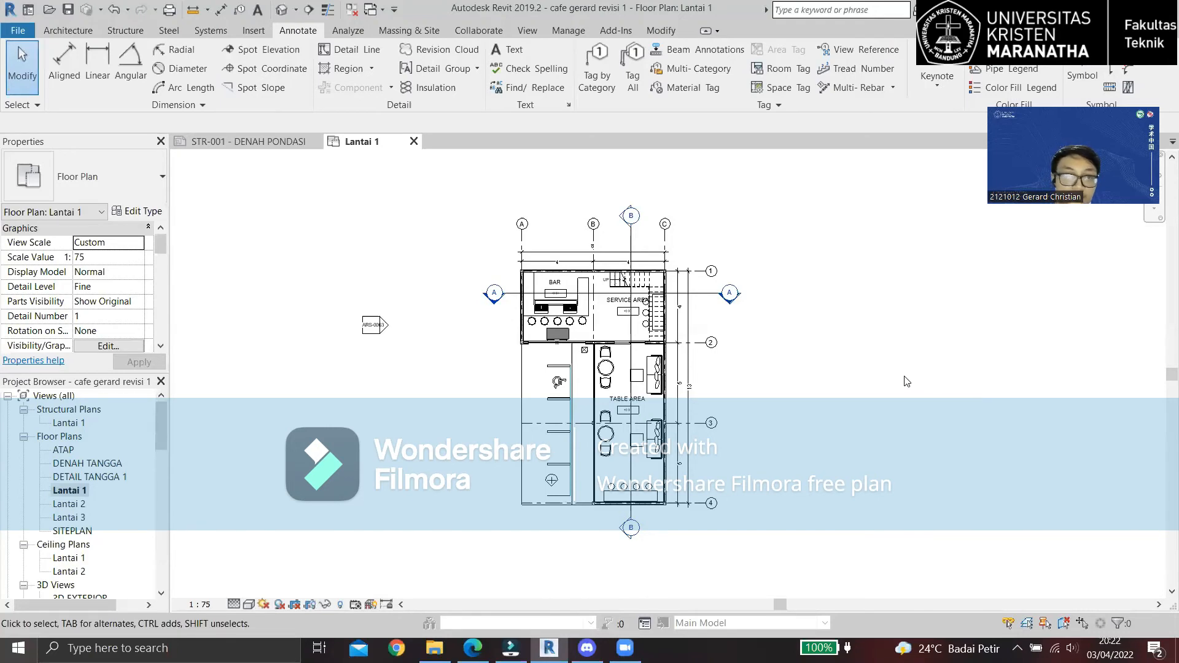
Examine the Lantai 1 floor plan of the completed cafe, including the bar, service area, table area and parking.
middle_click_drag(789, 367, 758, 351)
scroll(824, 370, "up", 2)
scroll(793, 370, "down", 2)
scroll(769, 344, "up", 1)
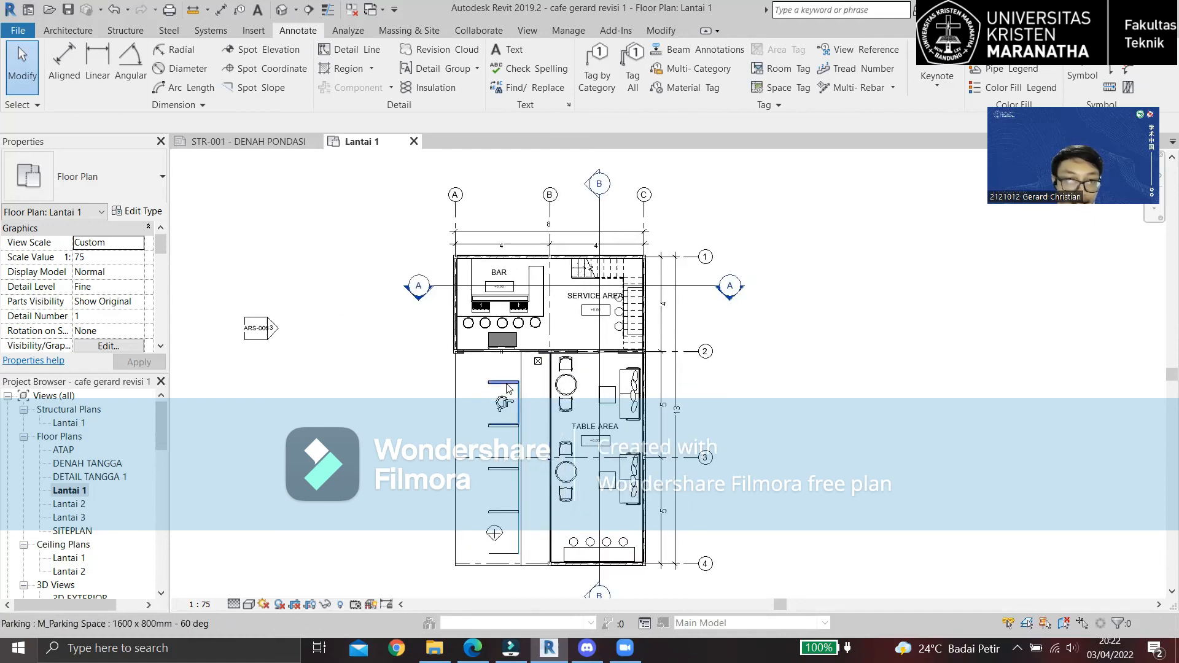
scroll(508, 389, "up", 2)
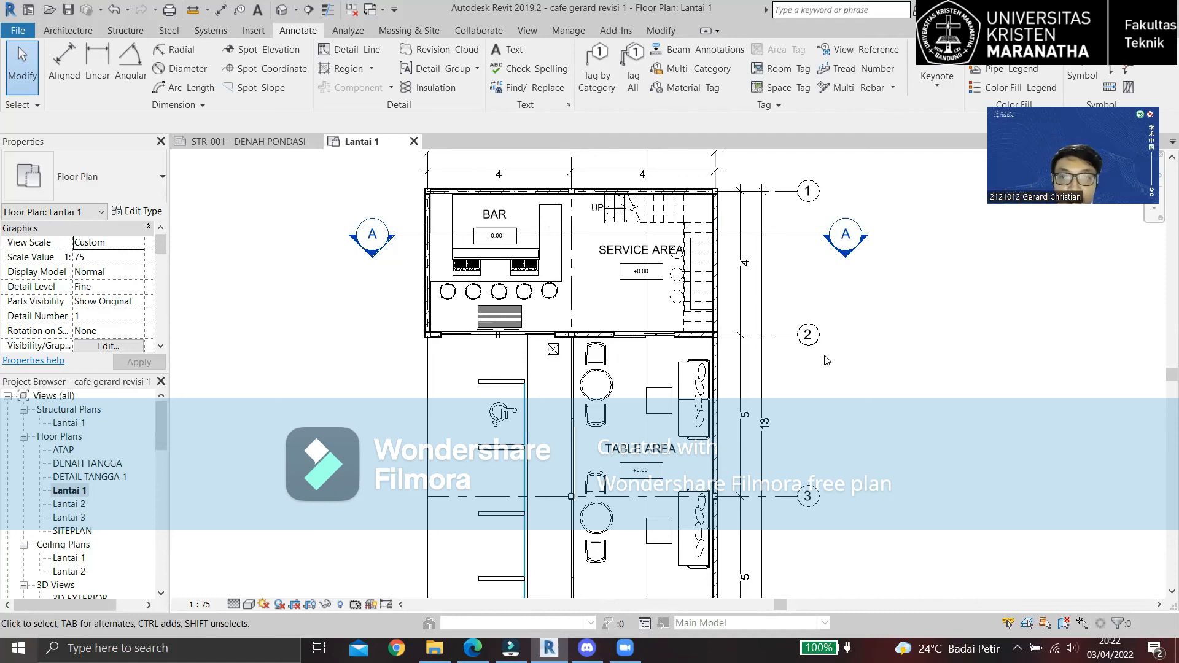
middle_click_drag(915, 360, 809, 344)
scroll(806, 345, "down", 2)
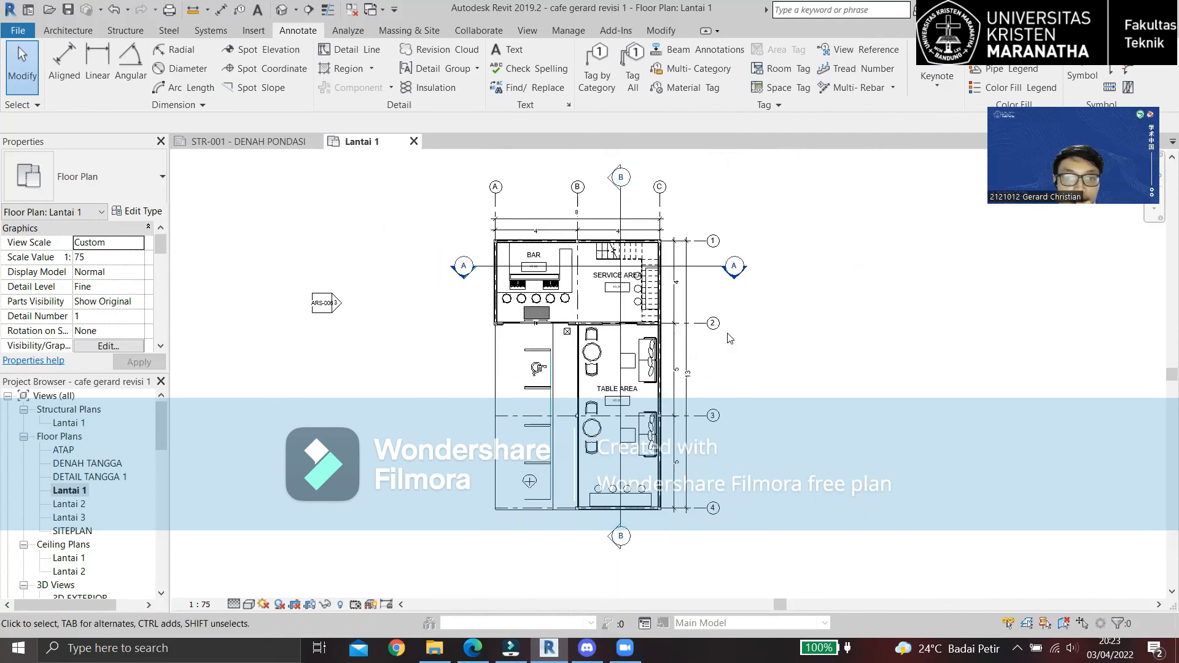
scroll(612, 346, "up", 1)
Open the Lantai 2, Lantai 3 and SITEPLAN floor plans of the completed cafe for review.
double_click(69, 504)
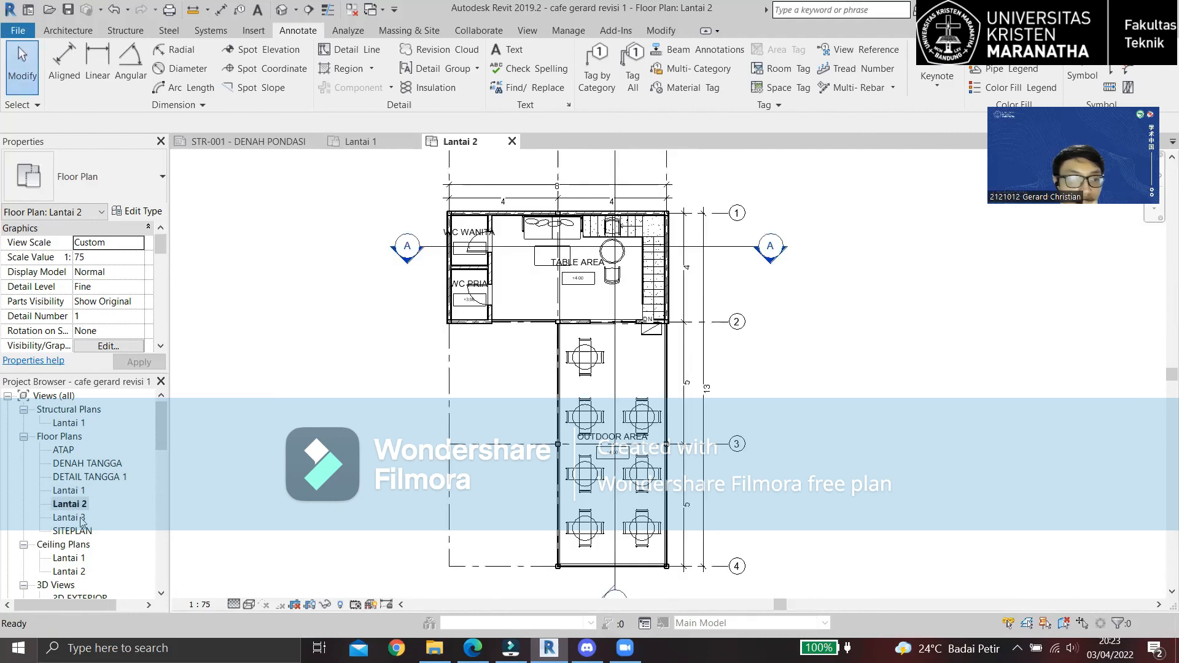
double_click(69, 518)
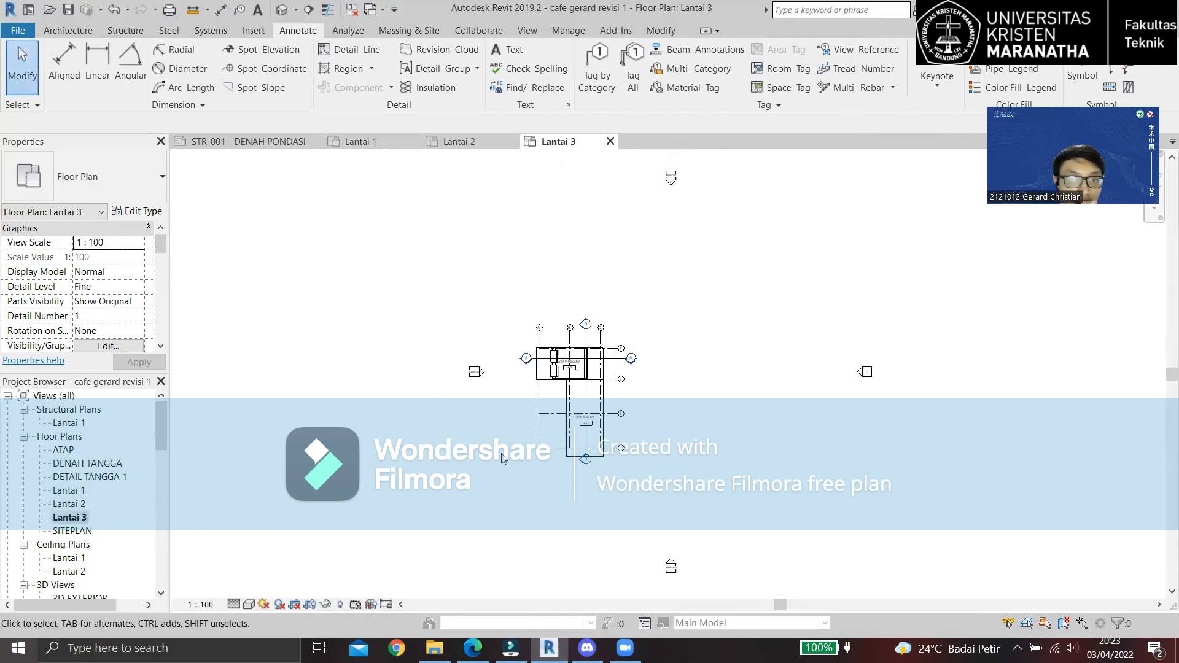
scroll(181, 528, "up", 3)
double_click(73, 531)
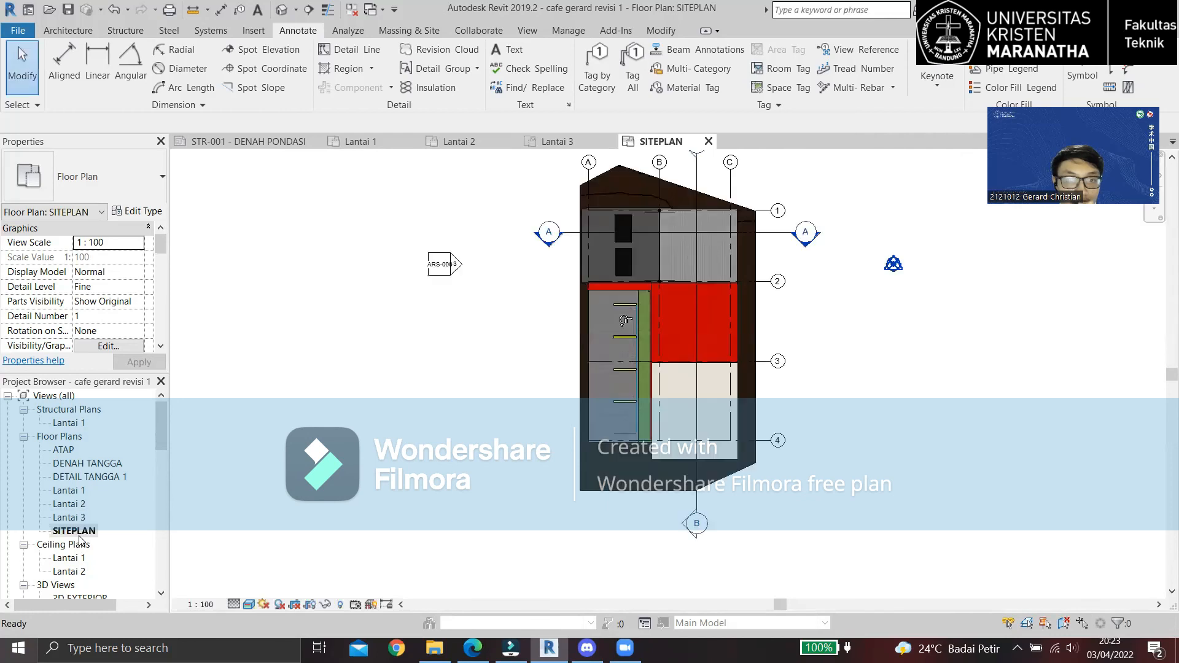
Open the 3D EXTERIOR view and examine the cafe's facade, roofs with solar panels, upper terrace and parking side.
scroll(119, 495, "down", 3)
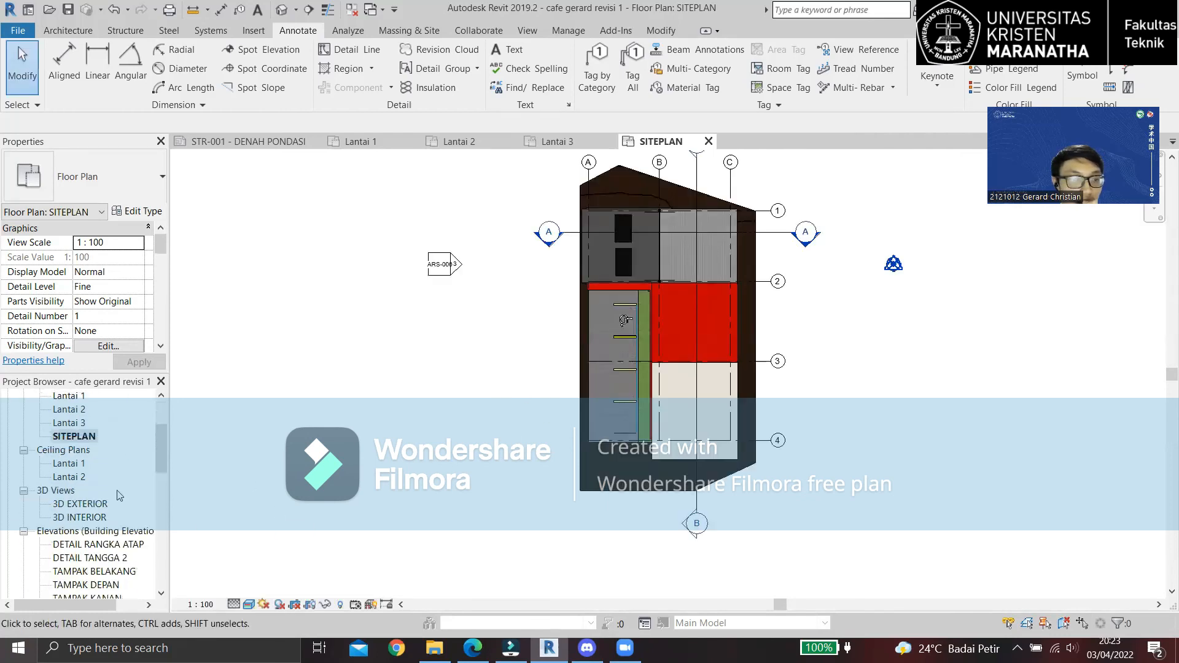
double_click(71, 505)
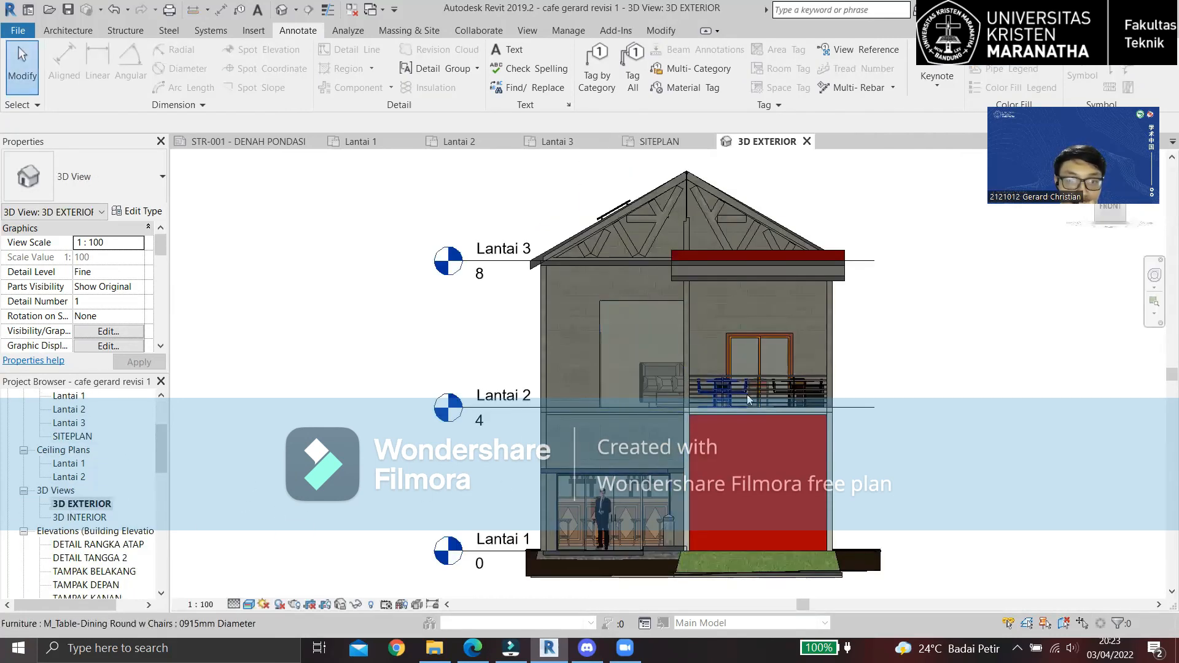
middle_click_drag(747, 394, 893, 448, "shift")
scroll(717, 488, "up", 5)
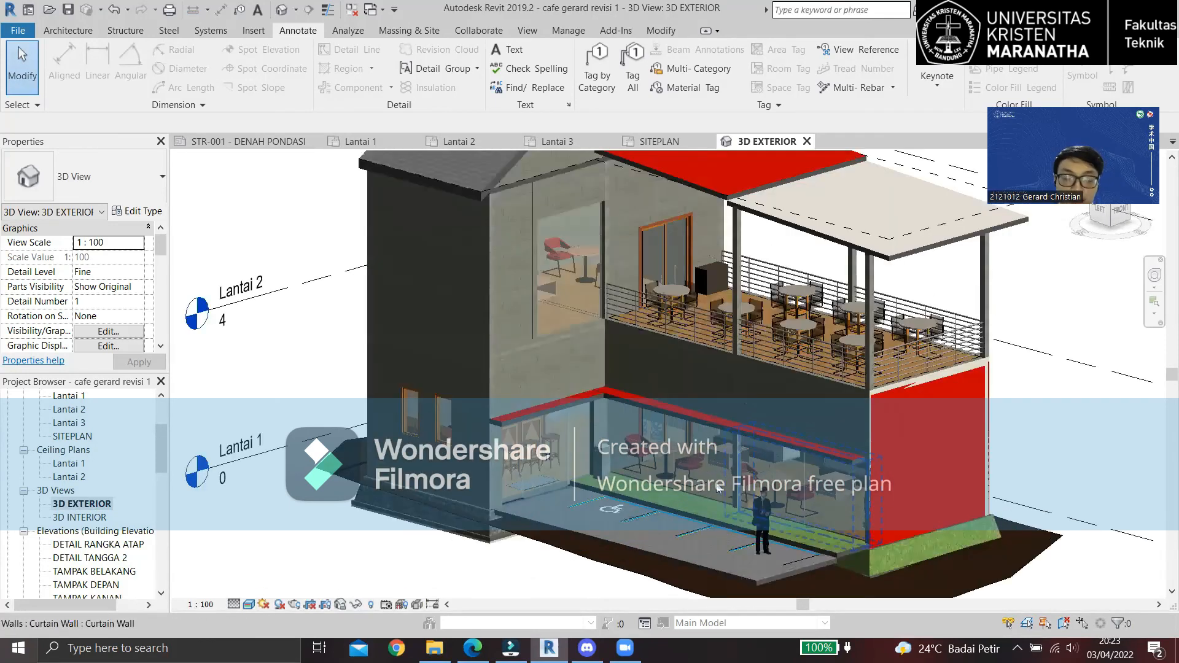
scroll(625, 458, "down", 4)
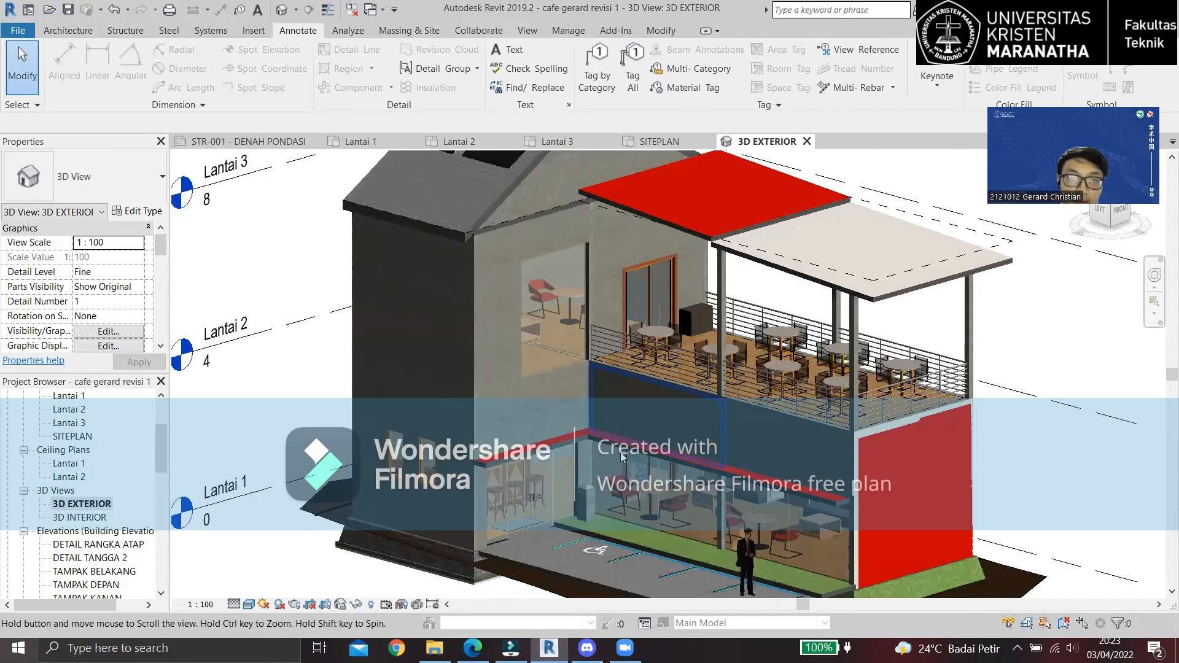
middle_click_drag(663, 250, 695, 247, "shift")
middle_click_drag(813, 274, 672, 194, "shift")
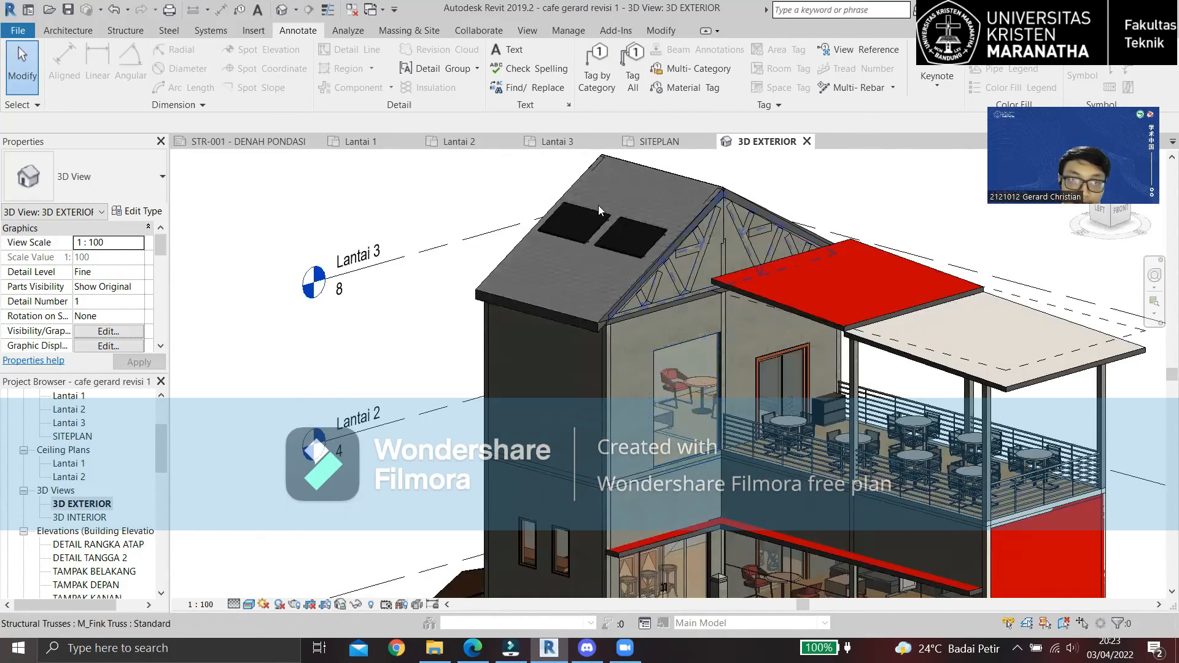
middle_click_drag(649, 285, 649, 331)
scroll(649, 331, "down", 2)
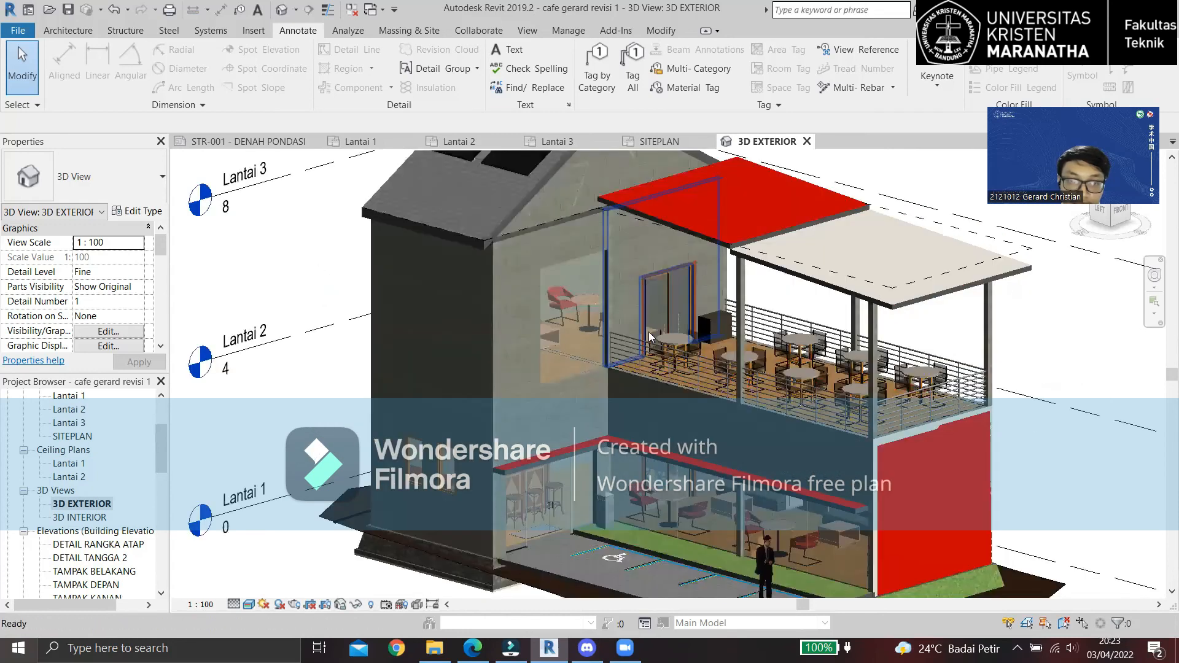
Open the 3D INTERIOR view and examine the upper-floor rooms, the railed terrace and the ground-floor seating.
double_click(92, 518)
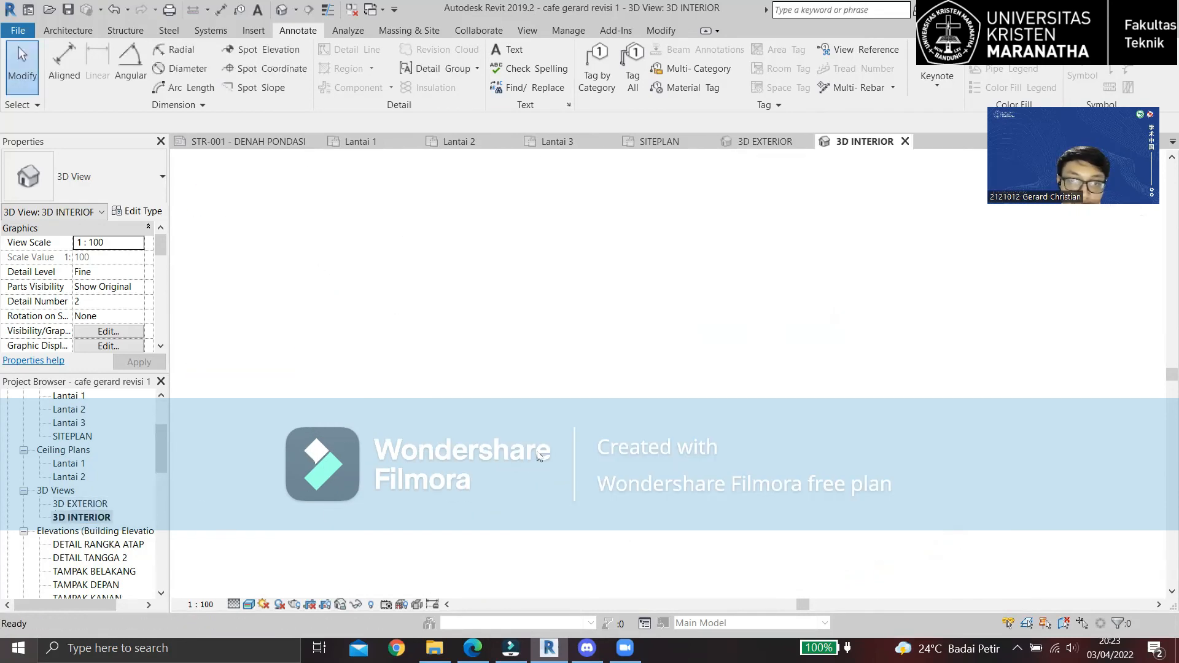
scroll(567, 441, "up", 2)
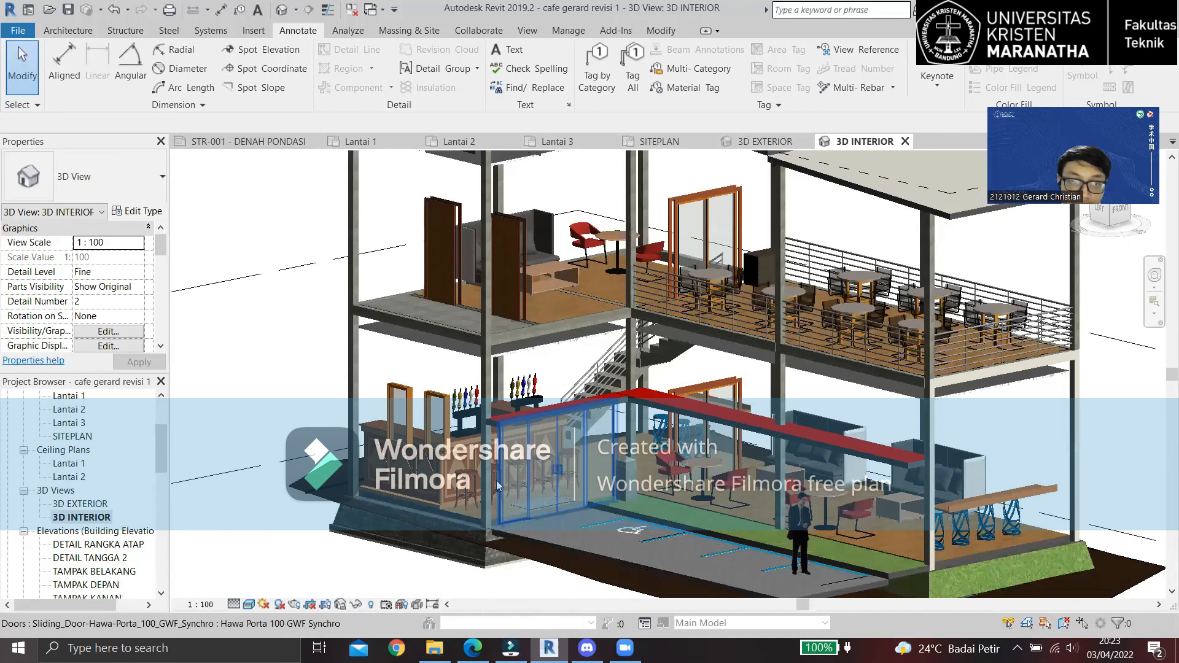
scroll(683, 355, "down", 2)
middle_click_drag(633, 331, 504, 325)
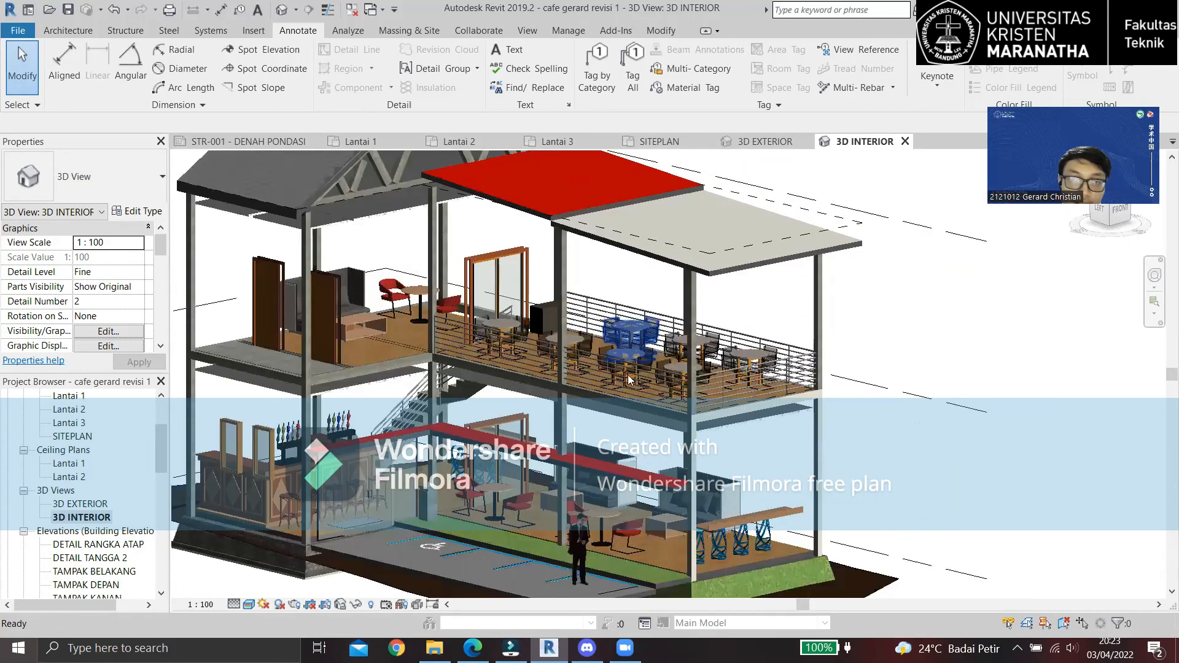
scroll(630, 381, "up", 2)
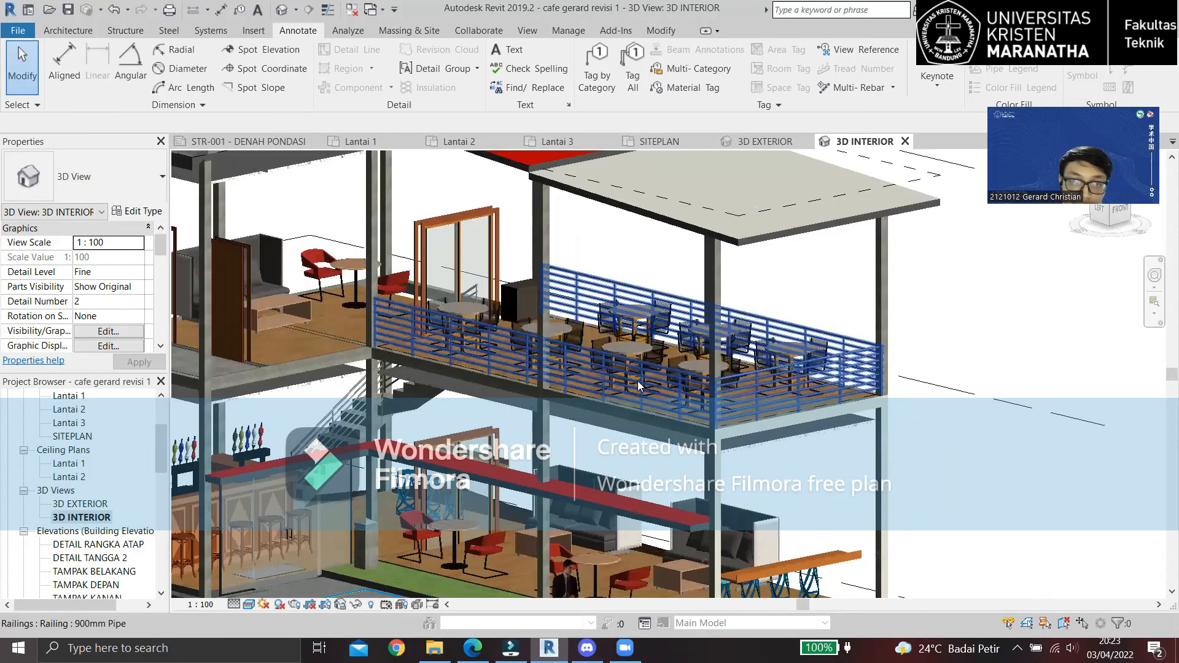
middle_click_drag(800, 353, 923, 285)
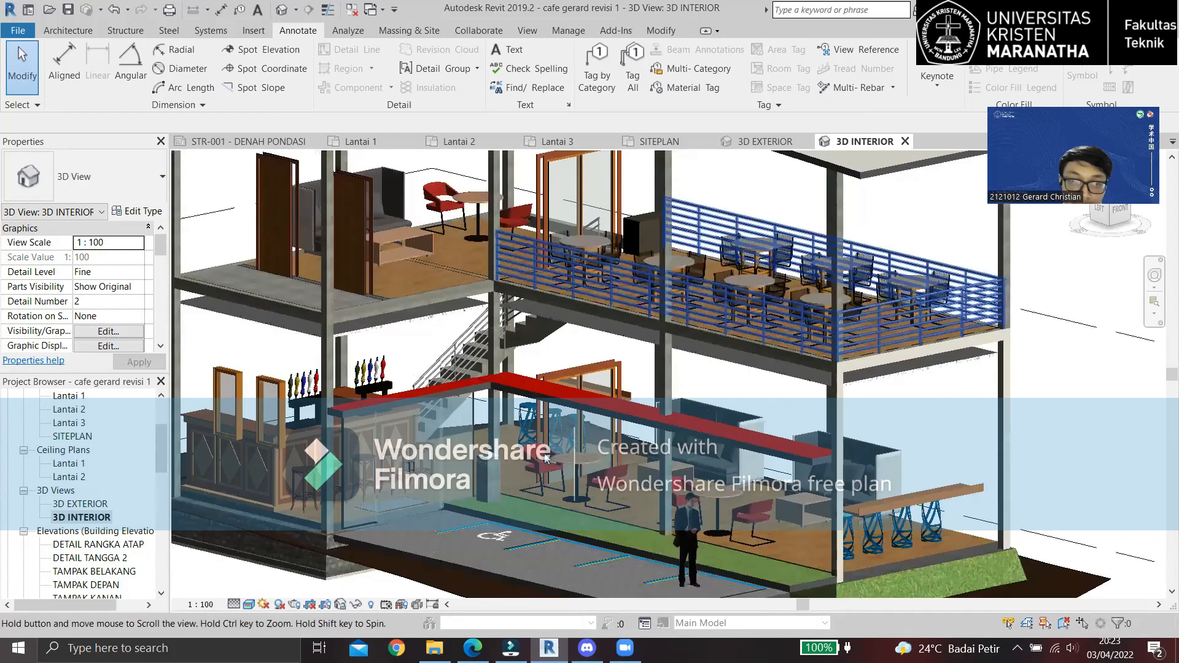
scroll(697, 452, "up", 2)
scroll(939, 452, "down", 2)
middle_click_drag(907, 557, 433, 507)
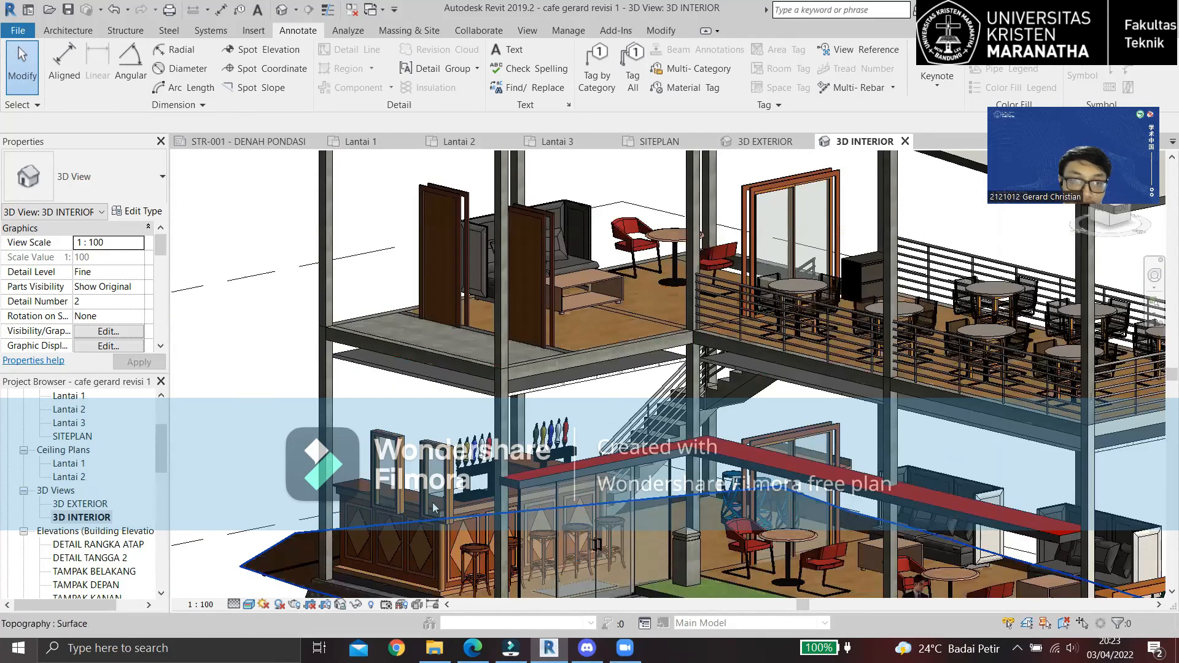
Inspect the bar, the upper-floor doors and the wheelchair-marked parking space in the interior 3D model.
middle_click_drag(583, 419, 669, 444, "shift")
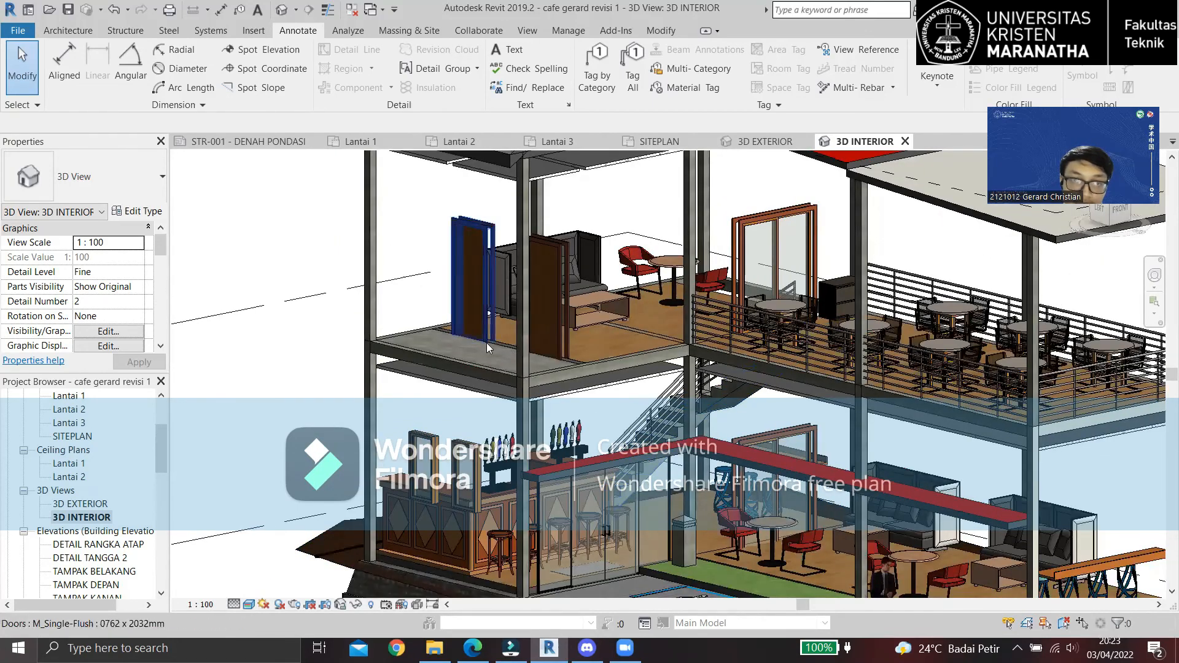
scroll(562, 360, "down", 1)
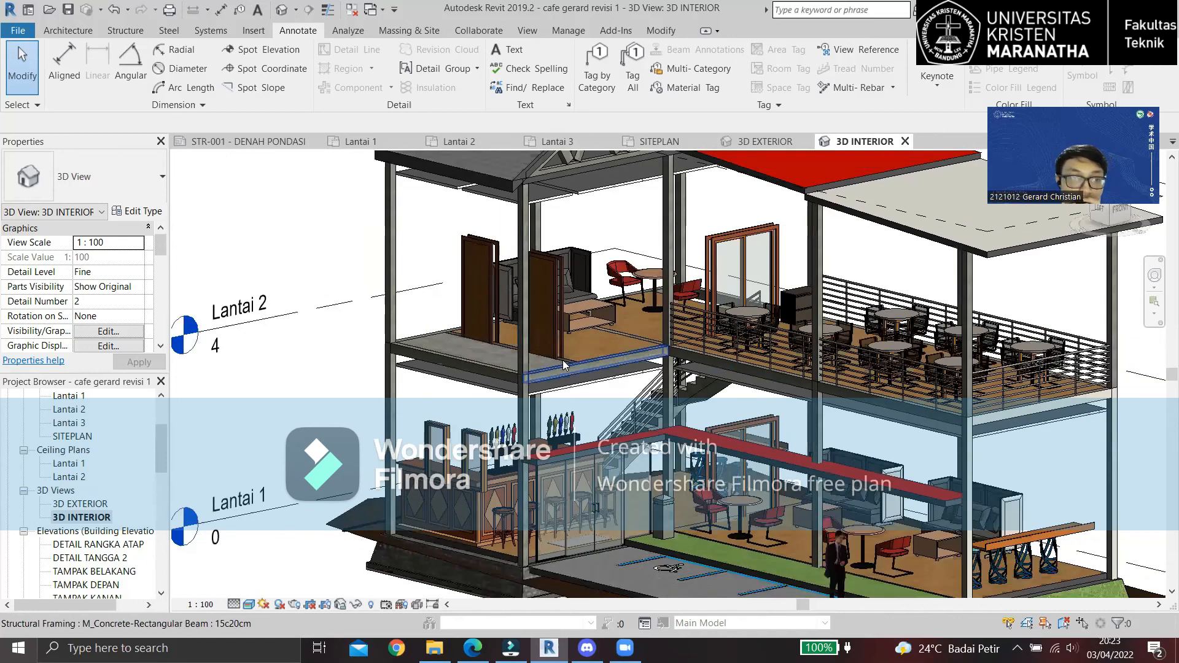
middle_click_drag(577, 404, 570, 400)
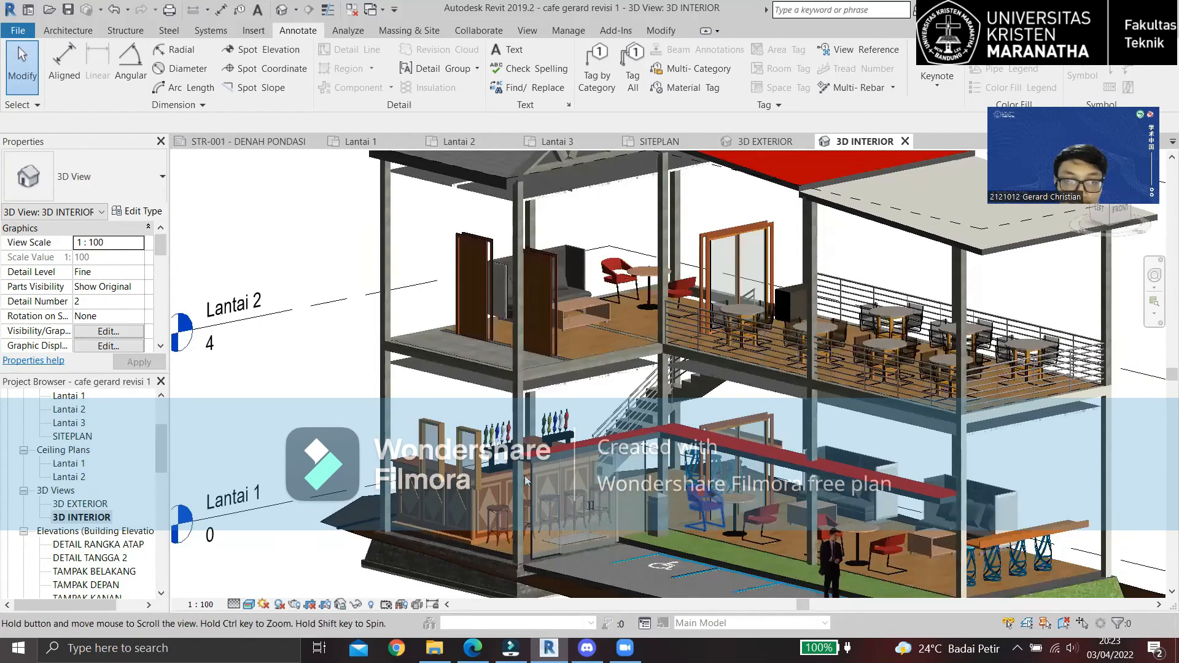
middle_click_drag(525, 481, 594, 422)
scroll(560, 417, "up", 3)
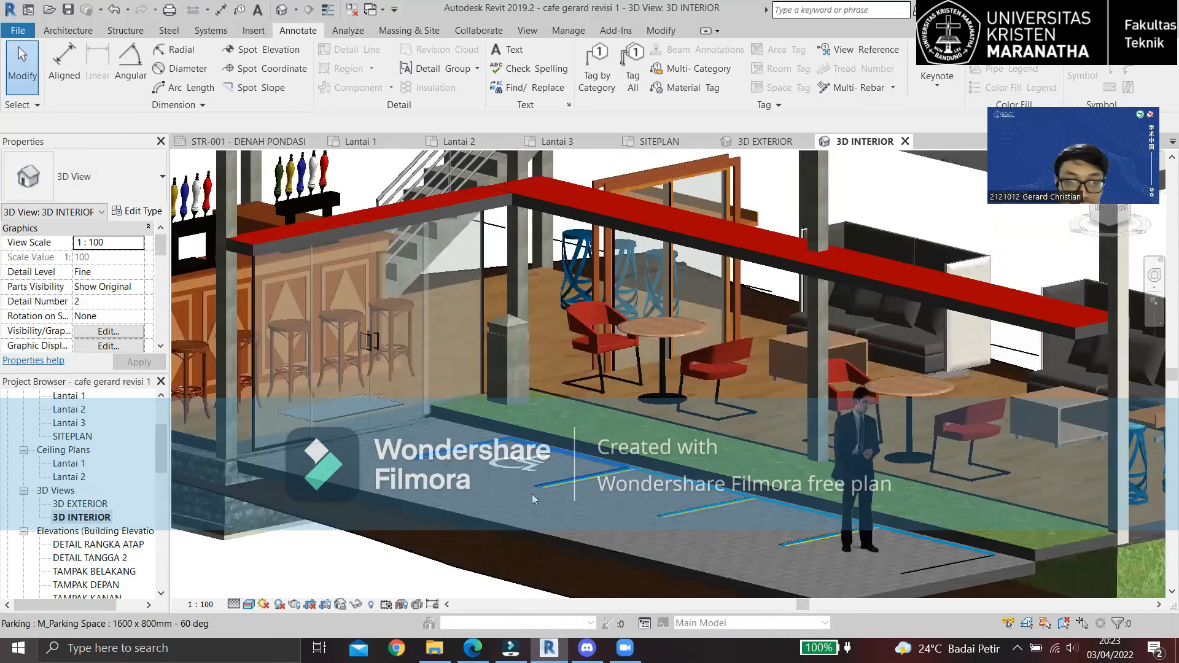
scroll(532, 494, "up", 5)
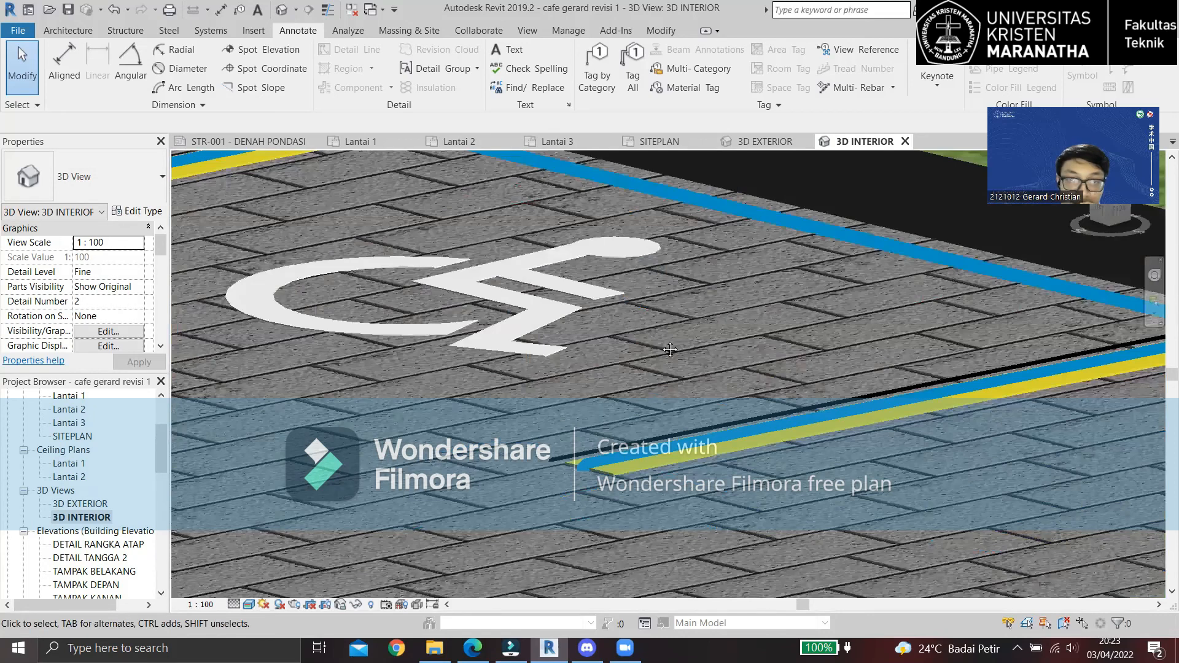
scroll(676, 373, "down", 10)
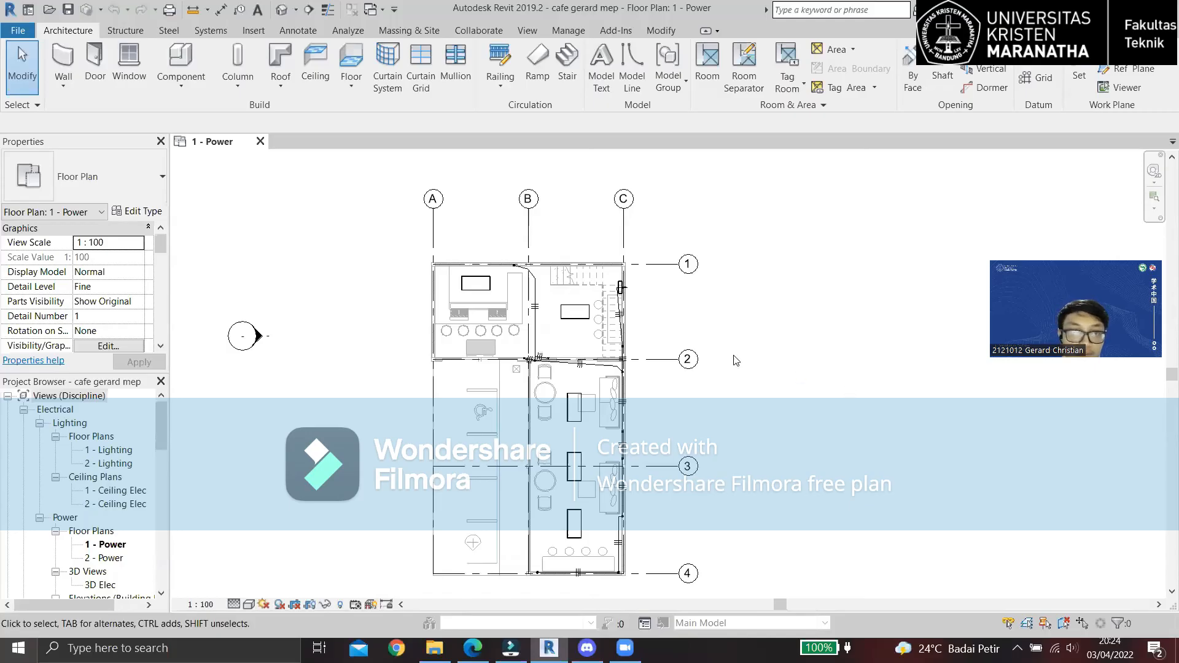
Examine the wiring runs, light fixtures and electrical panel on the 1 - Power floor plan of the cafe gerard mep project.
middle_click_drag(736, 360, 766, 334)
scroll(700, 276, "up", 3)
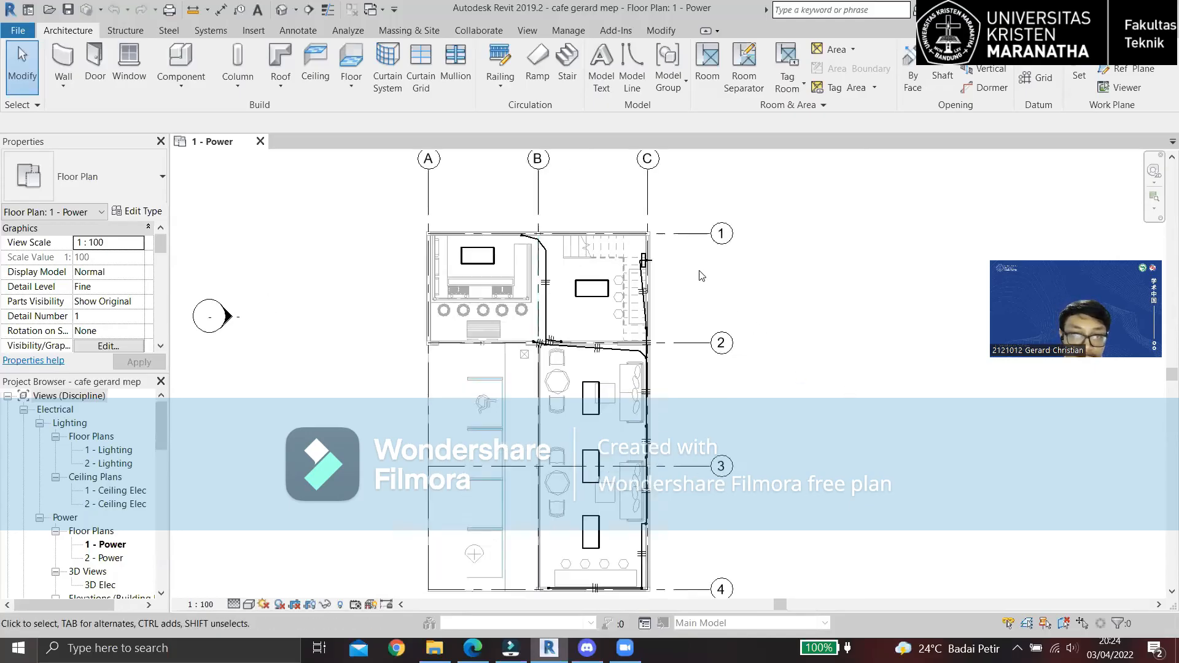
scroll(702, 277, "down", 4)
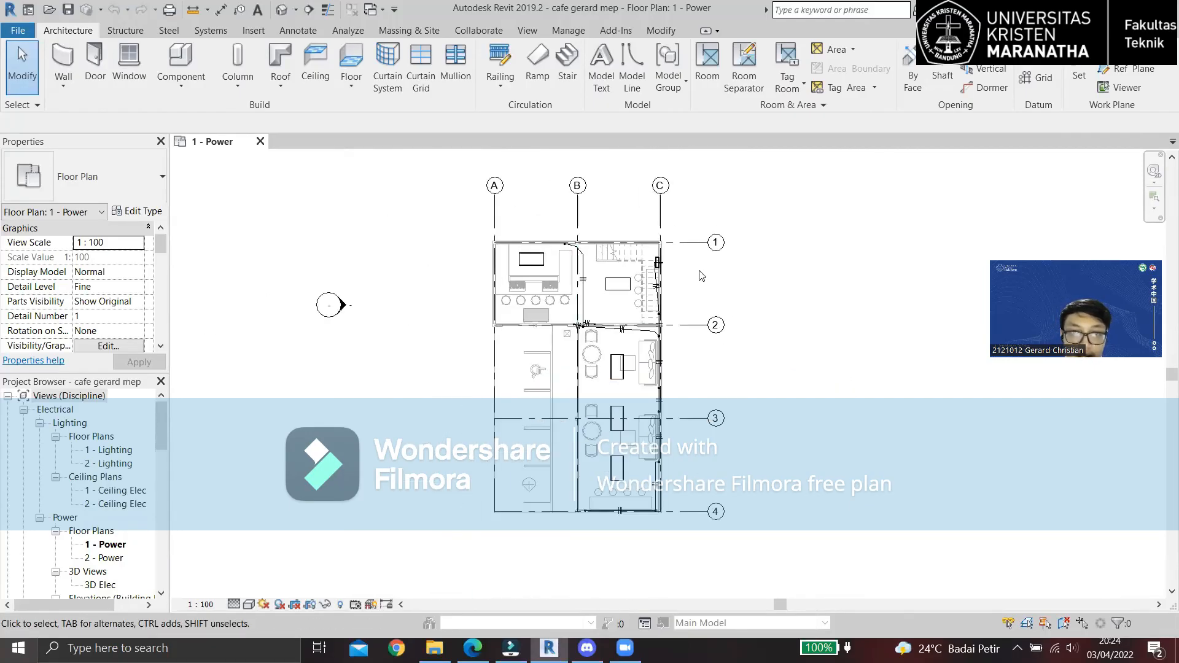
scroll(701, 276, "up", 4)
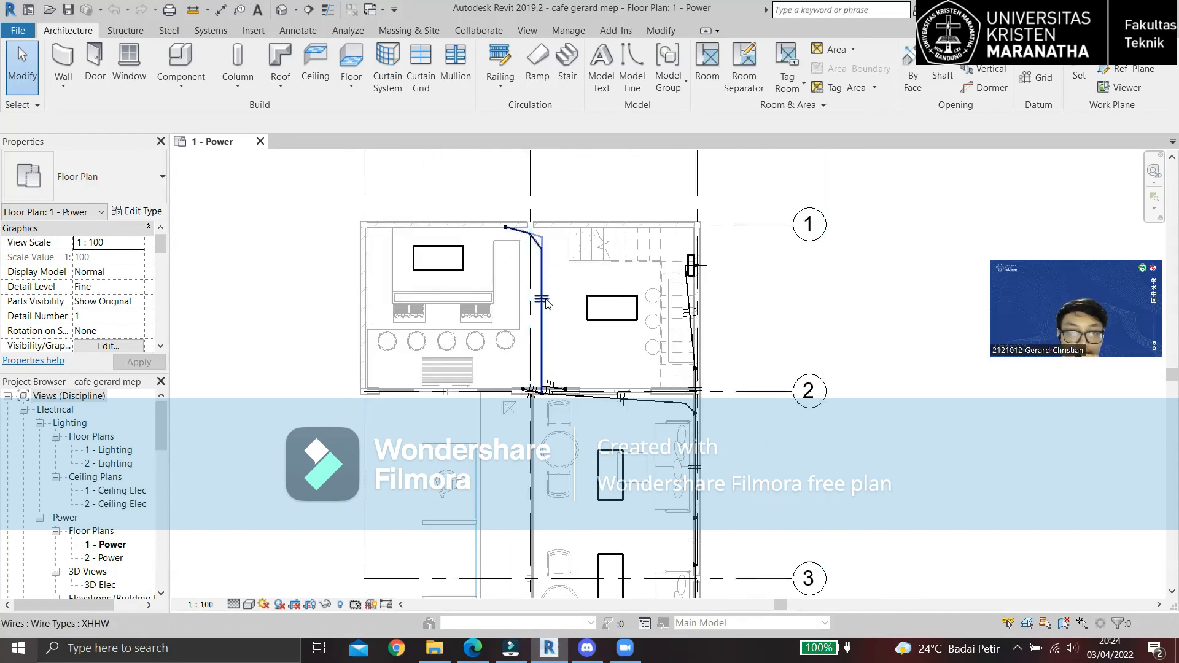
scroll(666, 397, "up", 5)
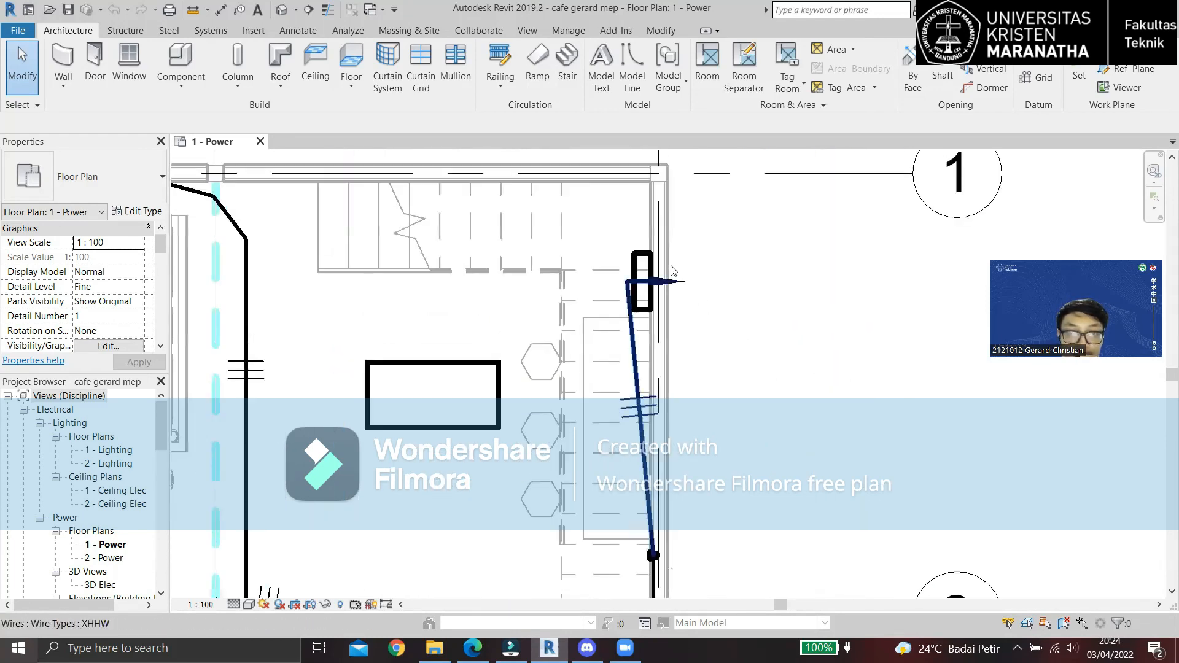
scroll(650, 287, "down", 10)
scroll(651, 328, "up", 2)
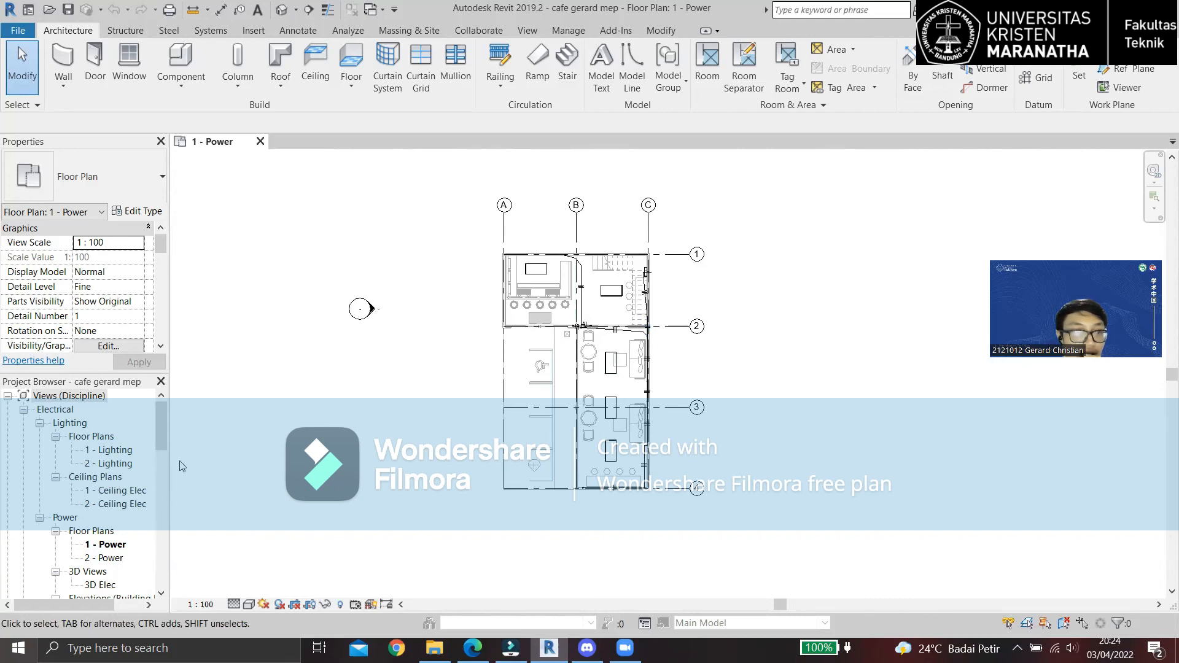
Open the 2 - Power floor plan and the 1 - Ceiling Elec and 2 - Ceiling Elec ceiling plans for review.
double_click(105, 558)
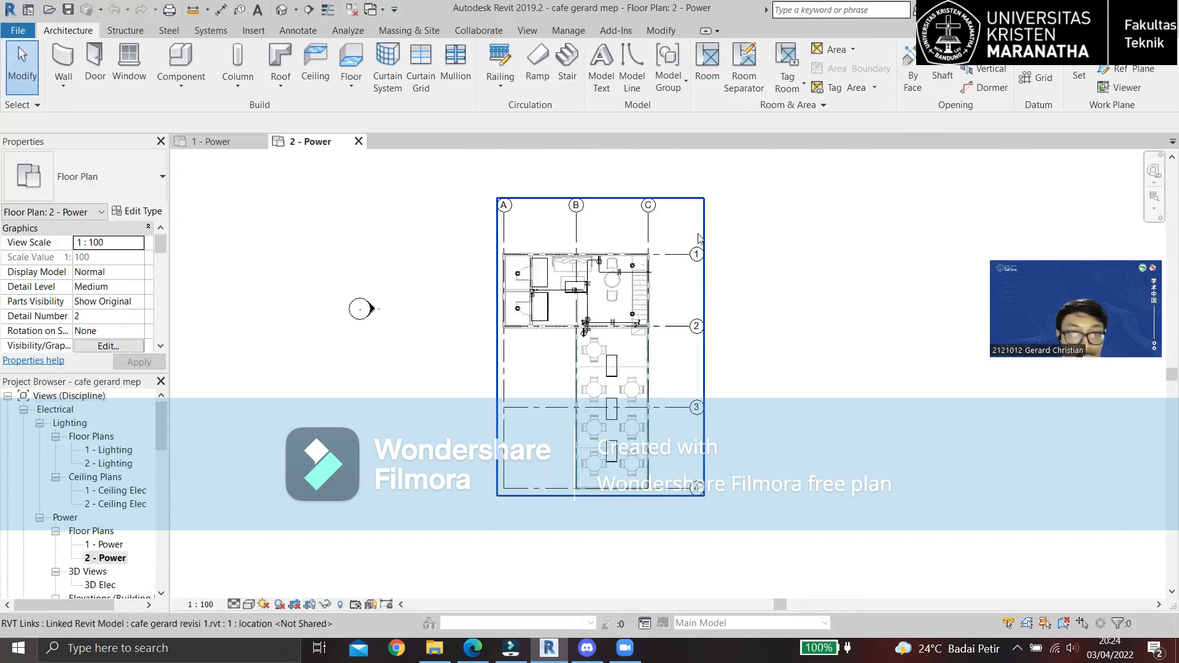
middle_click_drag(489, 338, 556, 329)
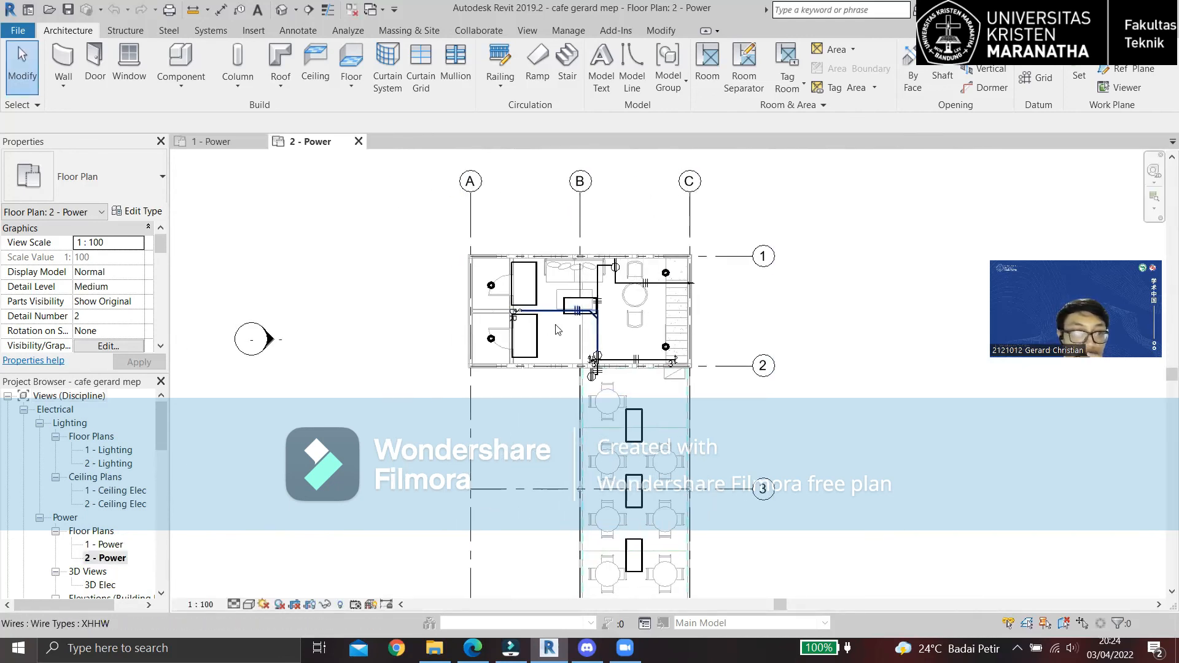
double_click(120, 490)
double_click(122, 505)
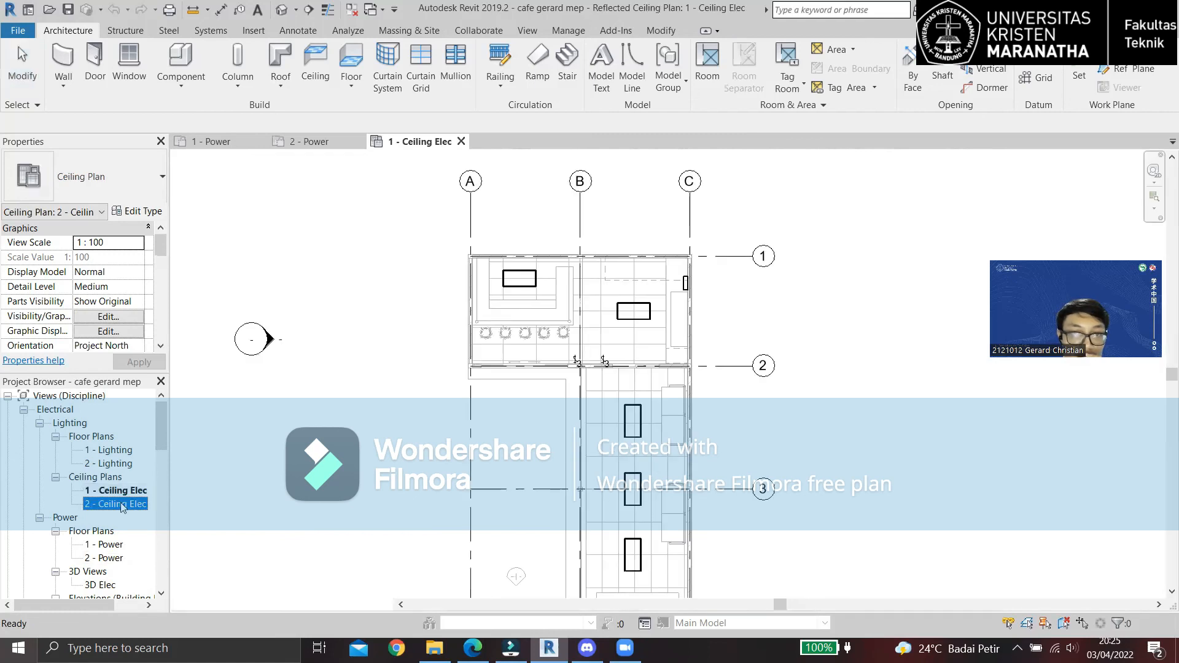
Open the 3D Elec view and check the type of a linear box ceiling light above the terrace.
scroll(122, 507, "down", 2)
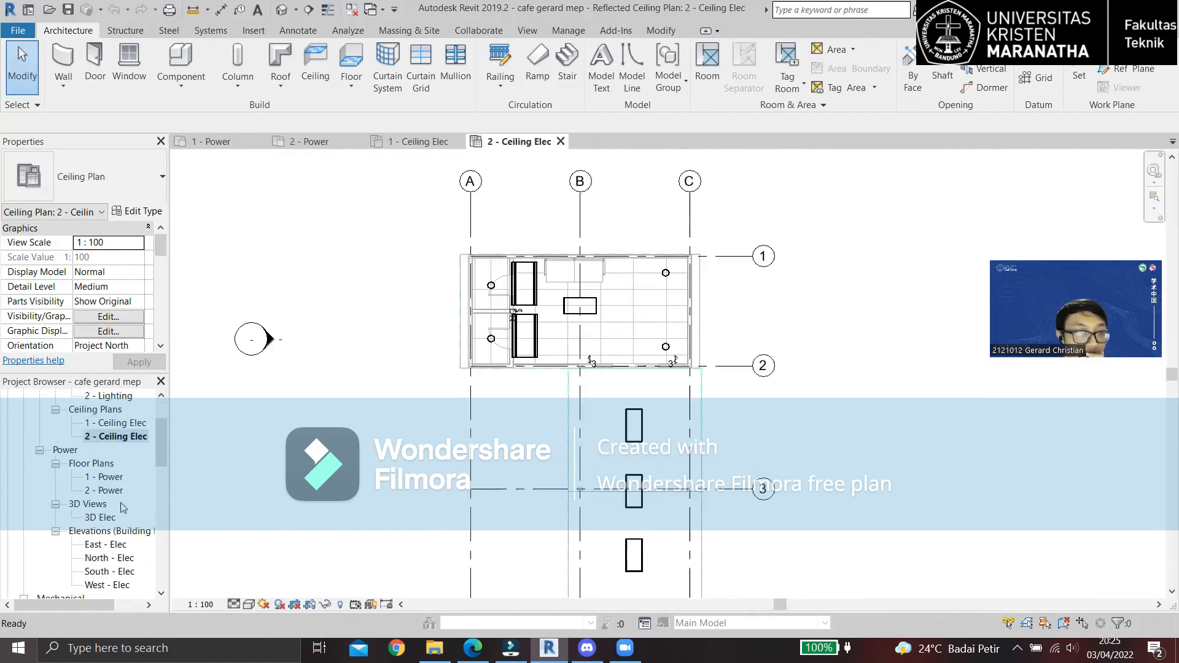
double_click(99, 519)
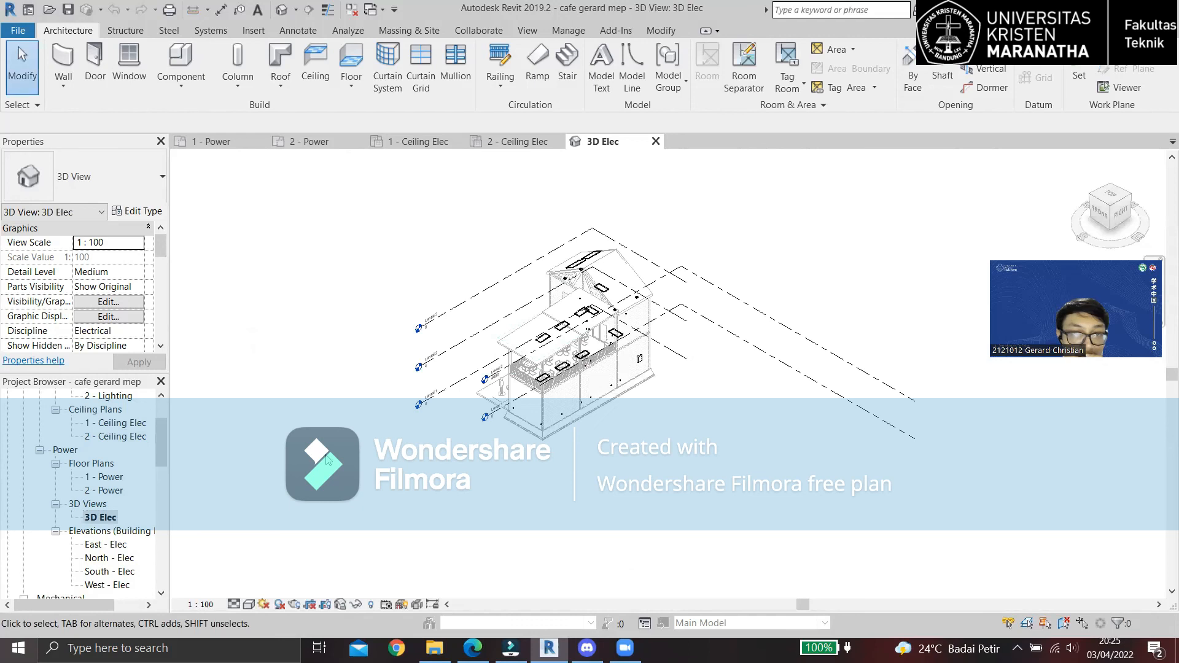
scroll(633, 369, "up", 4)
middle_click_drag(752, 402, 738, 469)
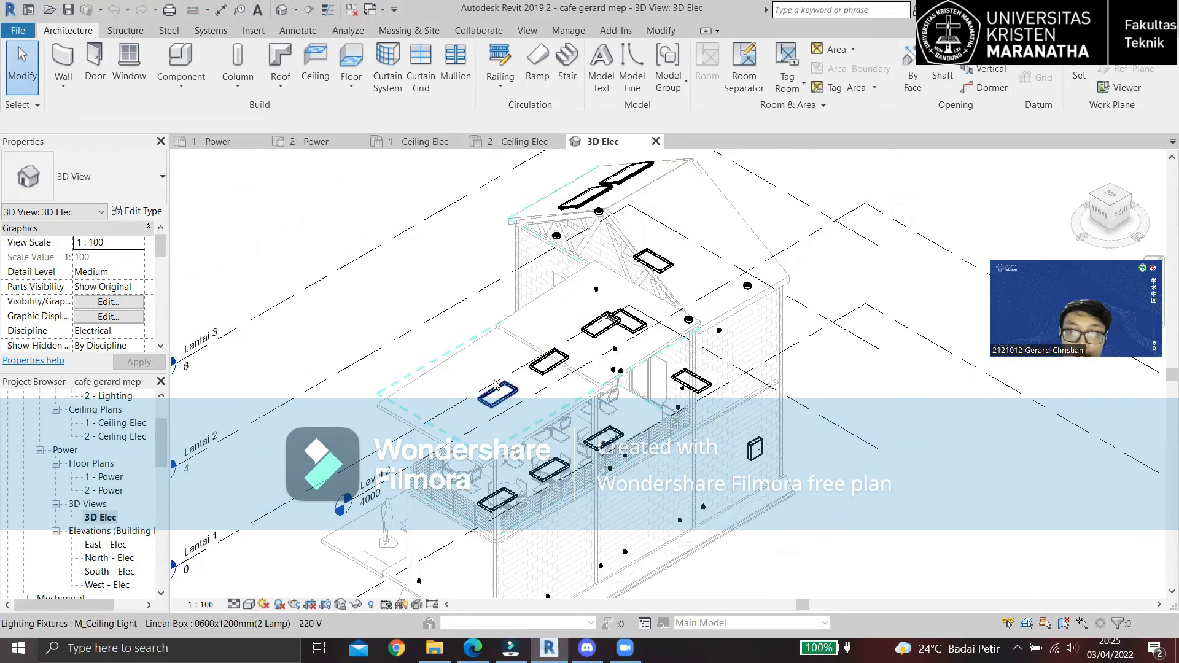
left_click(555, 369)
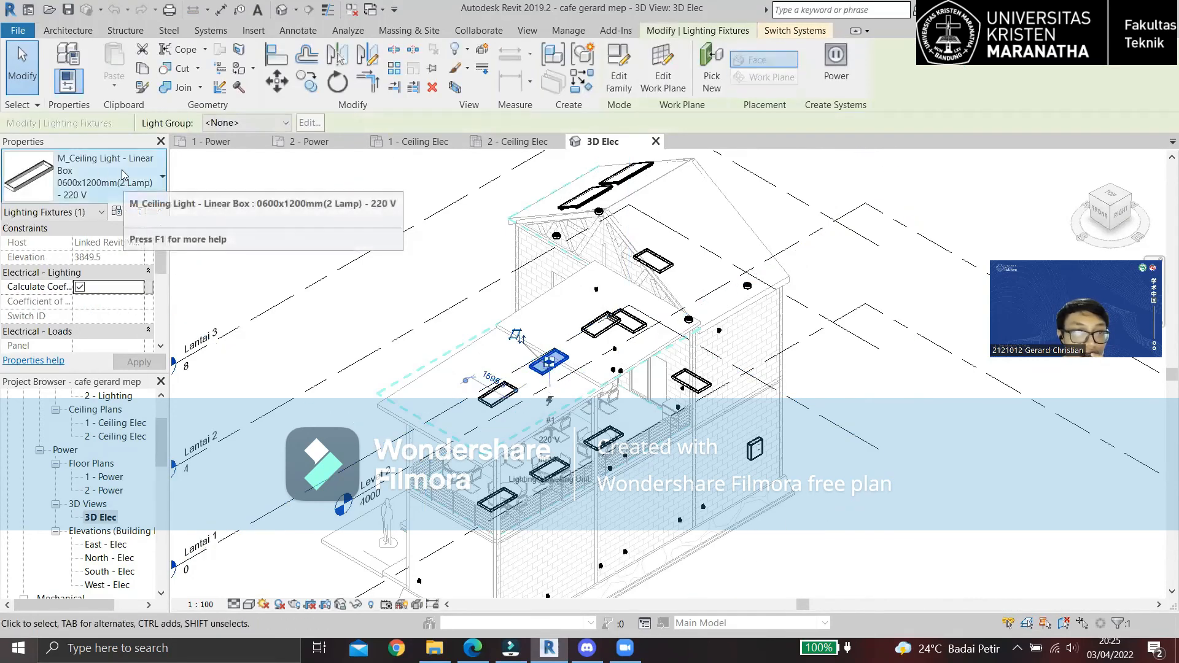
left_click(282, 197)
Open the 1 - Plumbing and 2 - Plumbing floor plans to review the cafe's piping.
scroll(134, 430, "down", 2)
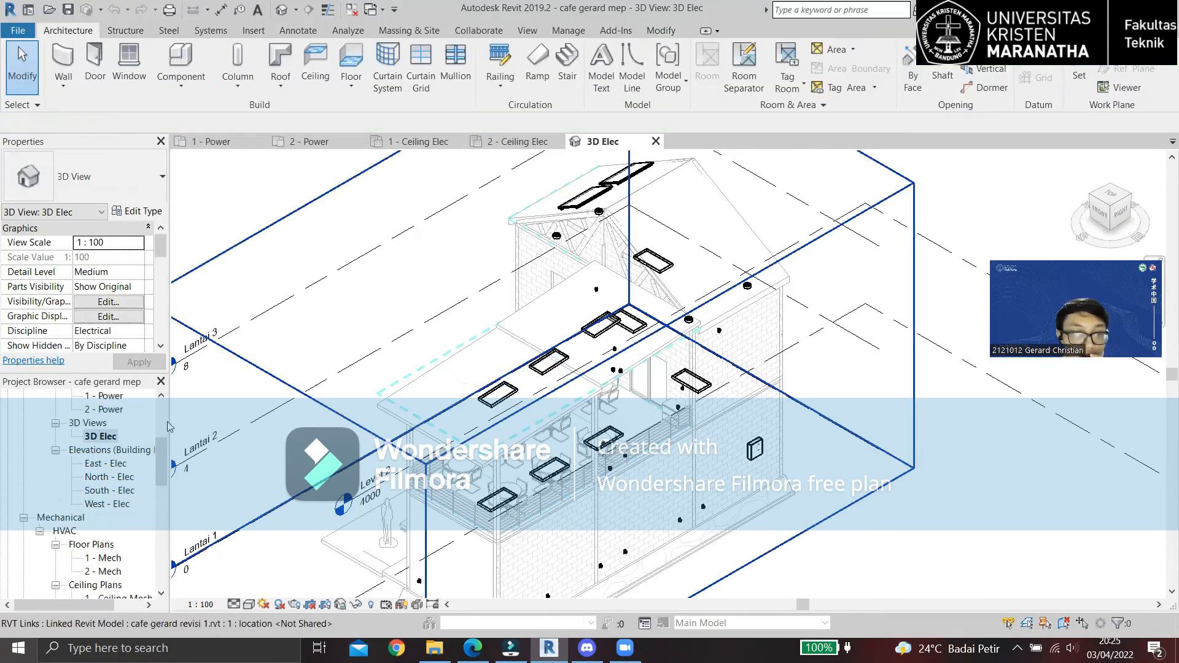
scroll(495, 326, "down", 3)
scroll(92, 491, "down", 6)
scroll(124, 508, "down", 1)
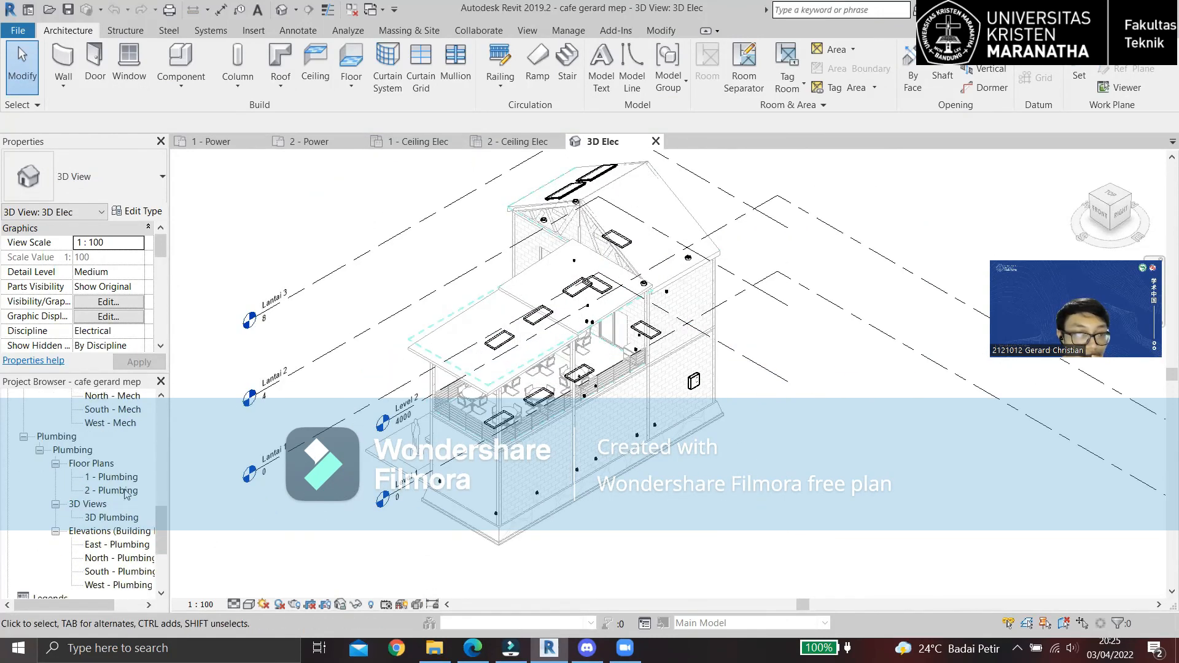
double_click(118, 478)
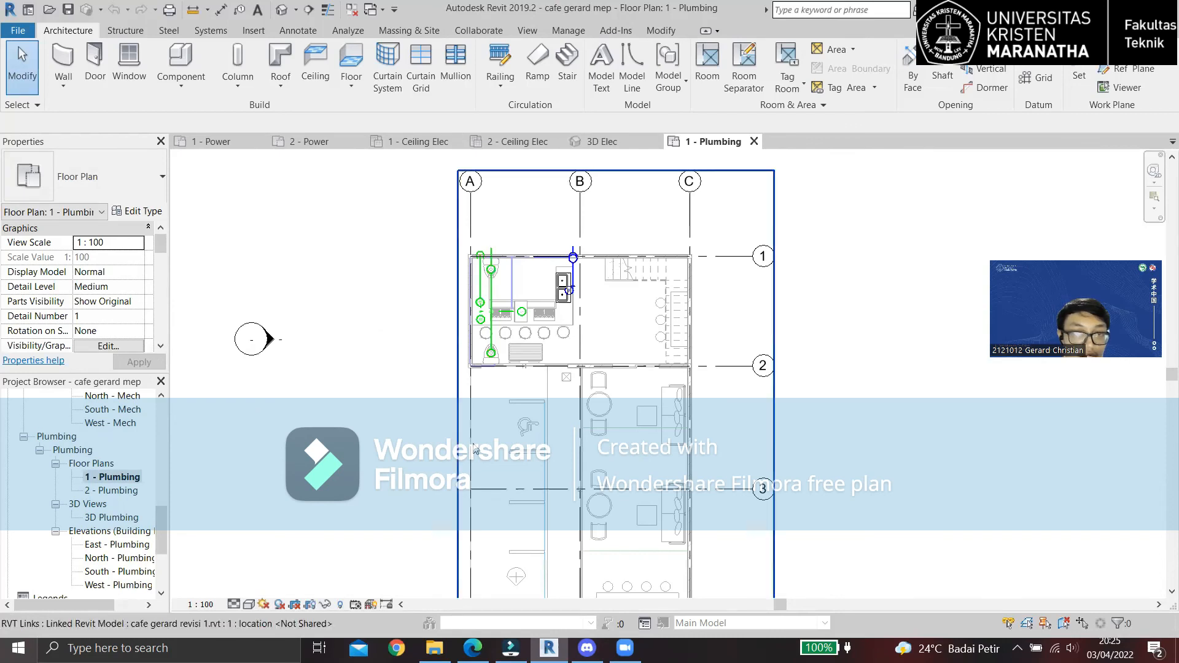
left_click(118, 491)
double_click(118, 491)
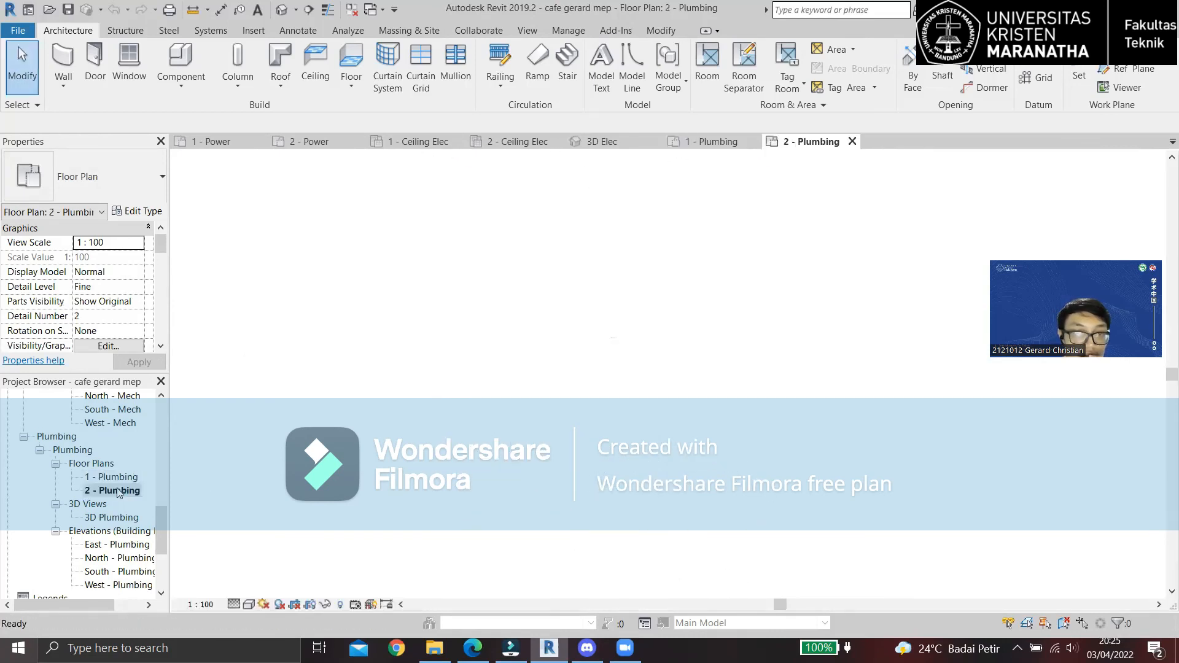